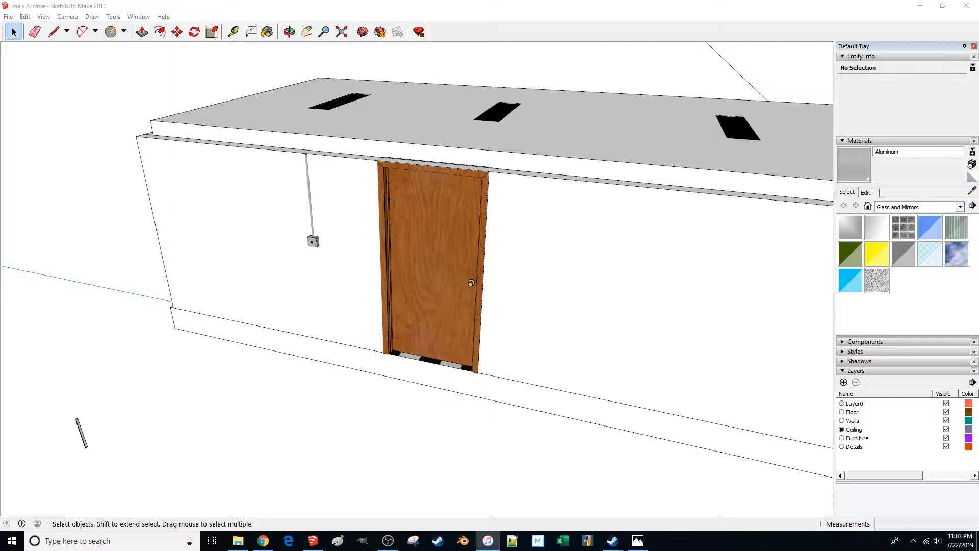
pyautogui.click(672, 5)
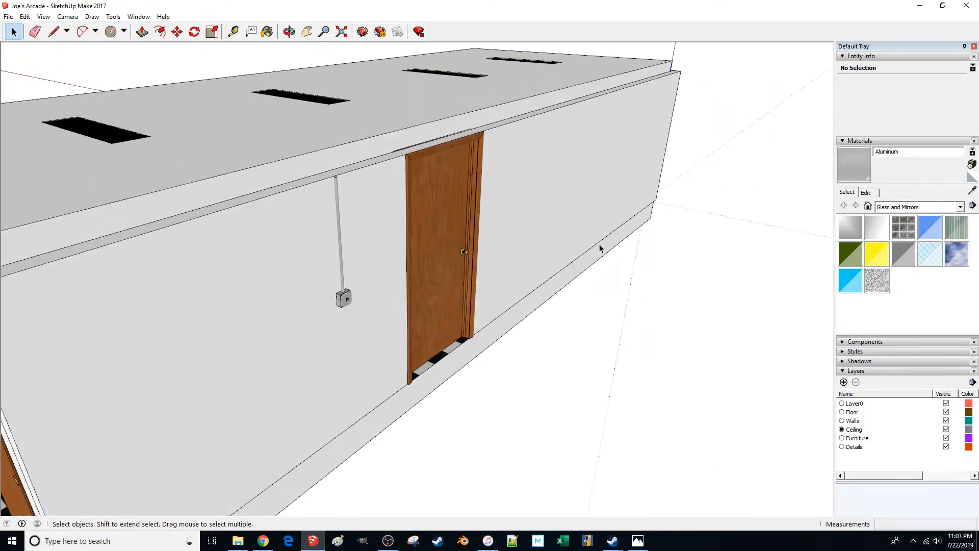
pyautogui.press('XF86AudioLowerVolume')
pyautogui.press('XF86AudioLowerVolume')
pyautogui.press('XF86AudioLowerVolume')
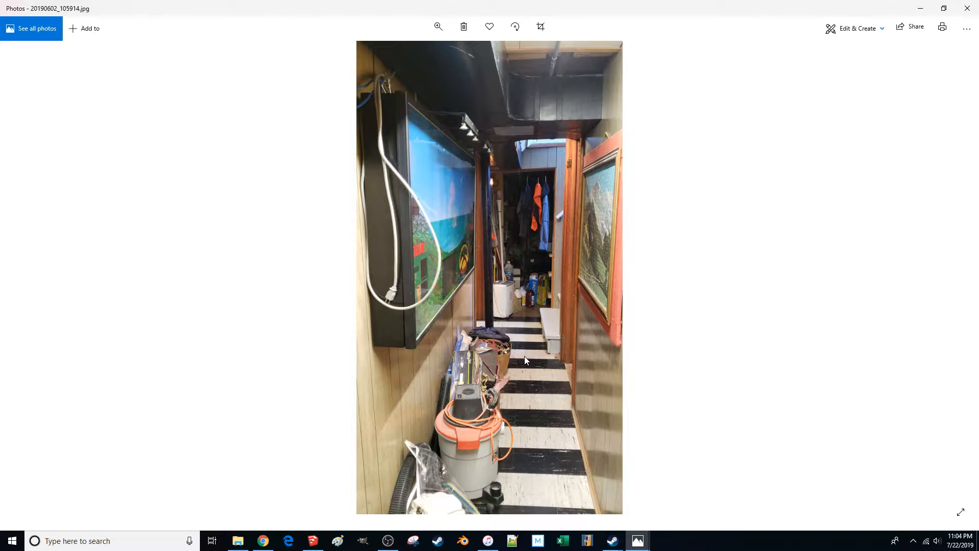
# Review the scanned plan and the hallway reference photo for the area outside the door, and return to SketchUp
pyautogui.hotkey('alt', 'Tab')
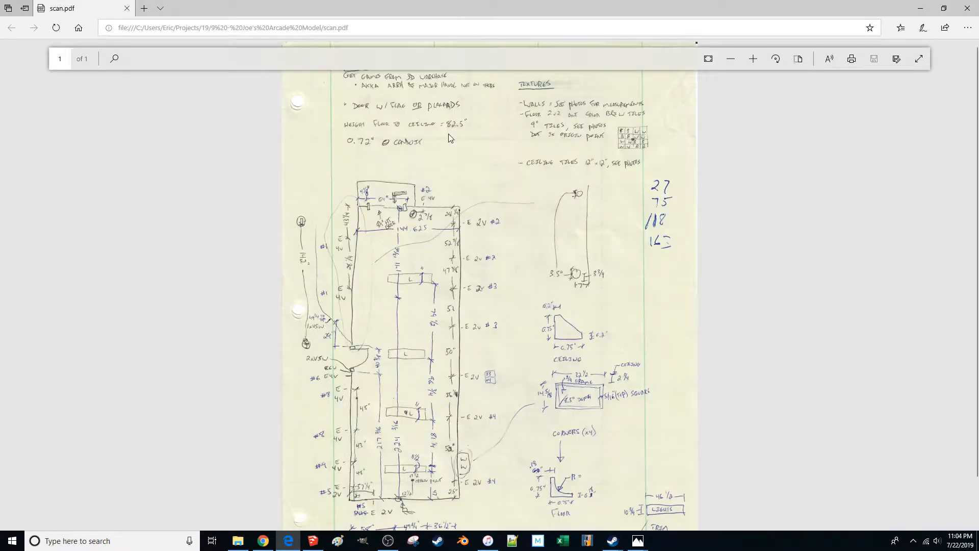
pyautogui.keyDown('ctrl'); pyautogui.scroll(3, 289, 292); pyautogui.keyUp('ctrl')
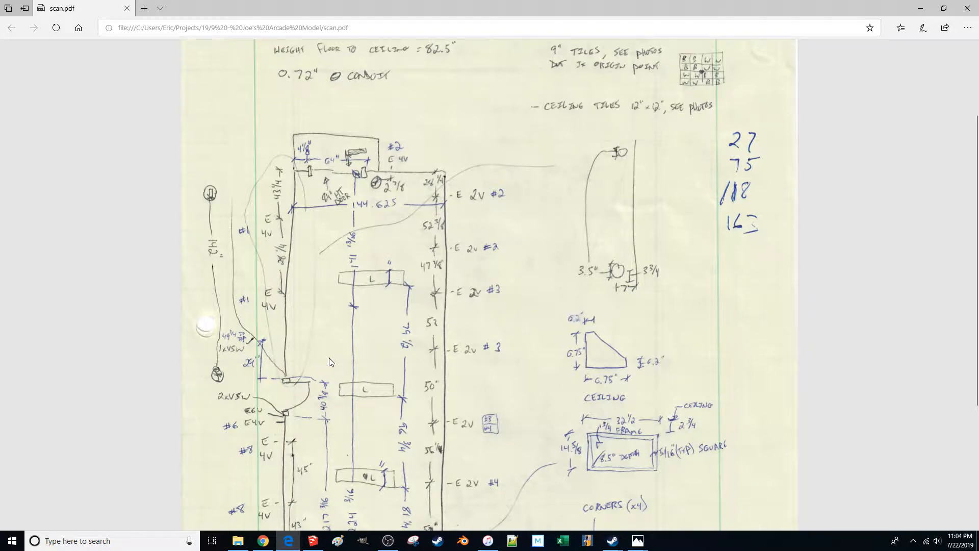
pyautogui.scroll(-3, 330, 359)
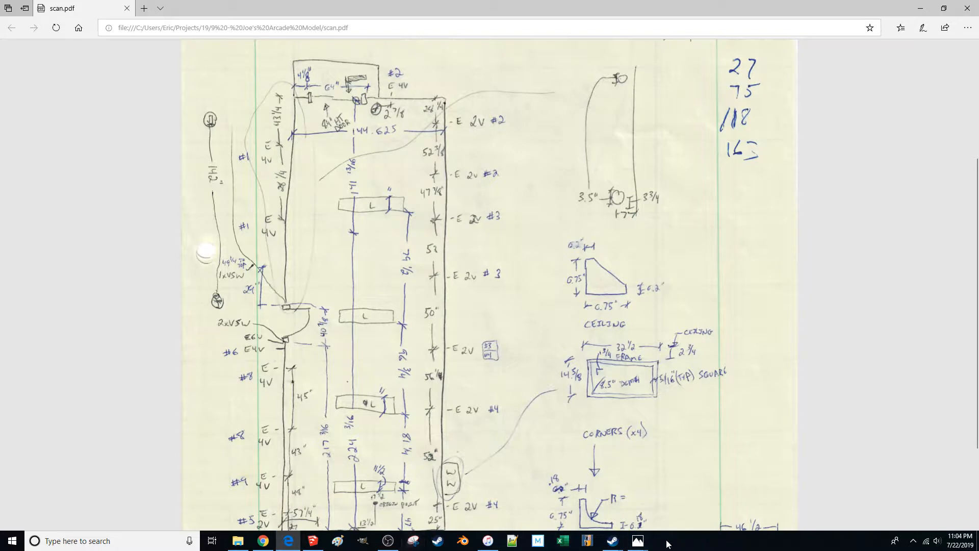
pyautogui.moveTo(638, 541)
pyautogui.click(667, 498)
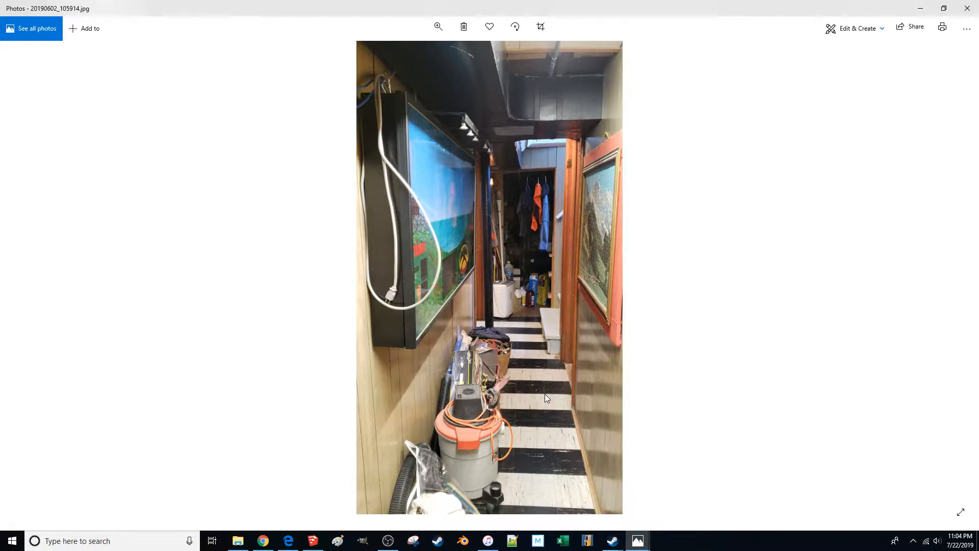
pyautogui.click(926, 5)
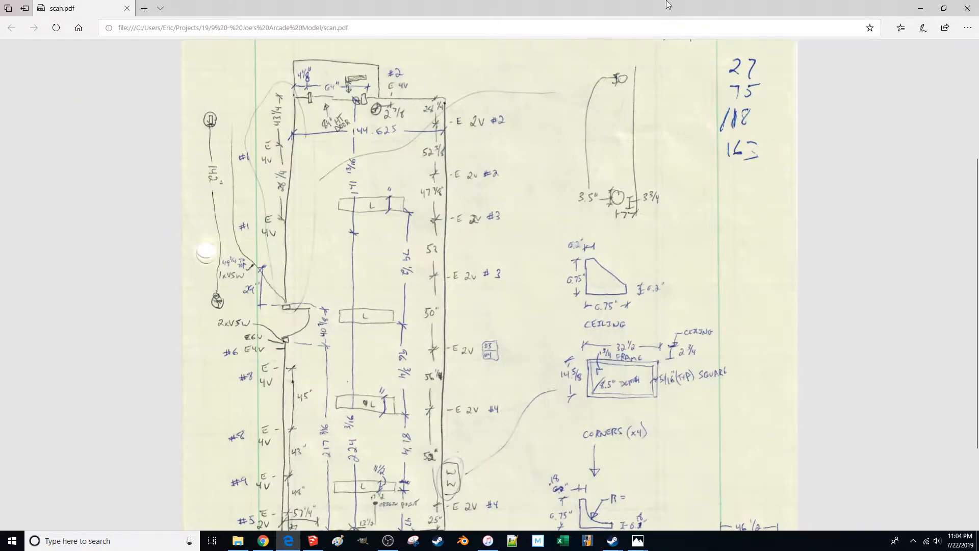
pyautogui.click(316, 545)
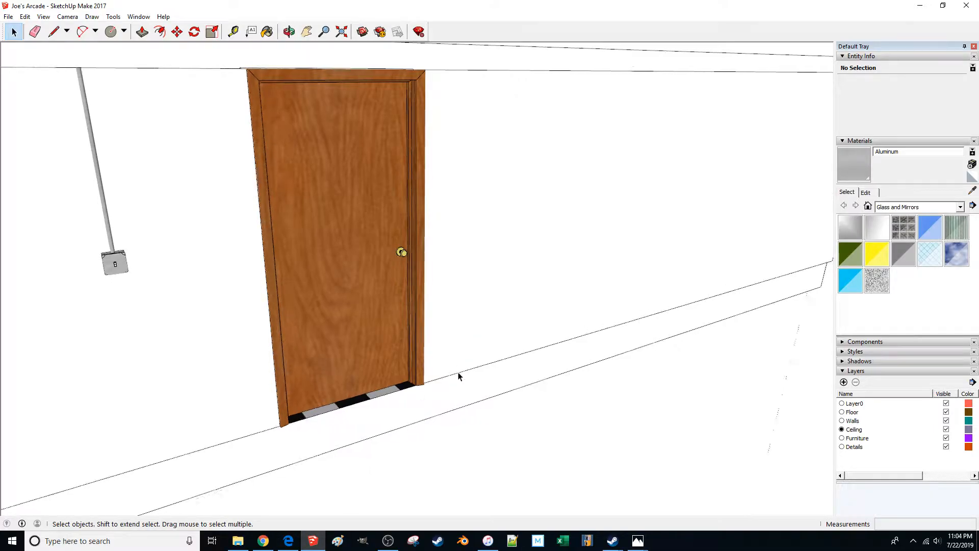
# Draw a closed four-sided floor face about 186 inches long outside the building, along the base of the wall with the single door
pyautogui.press('l')
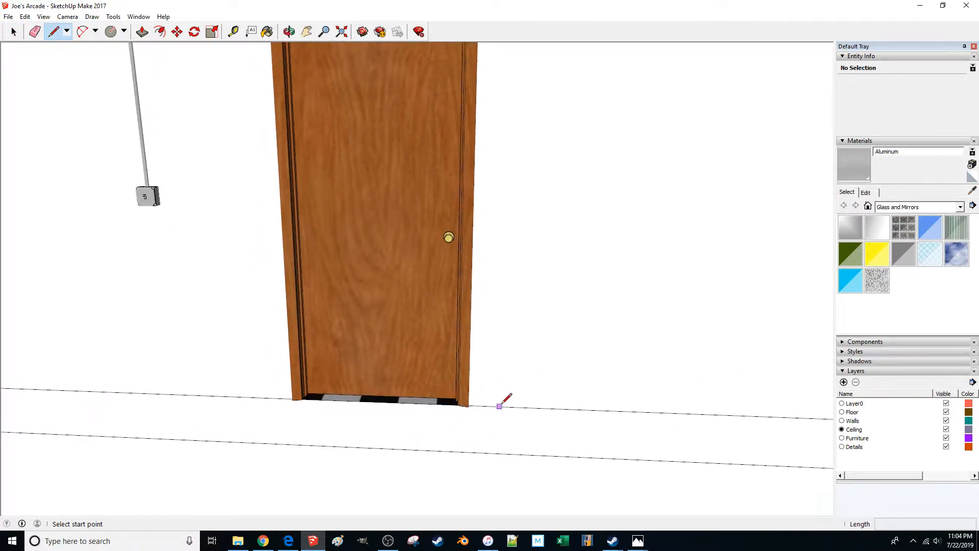
pyautogui.click(497, 406)
pyautogui.scroll(-6, 489, 404)
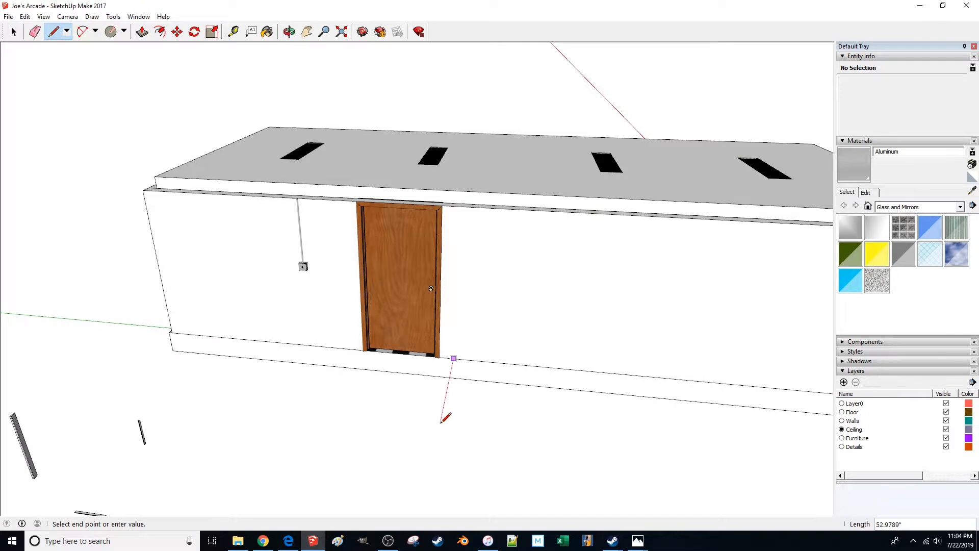
pyautogui.click(437, 438)
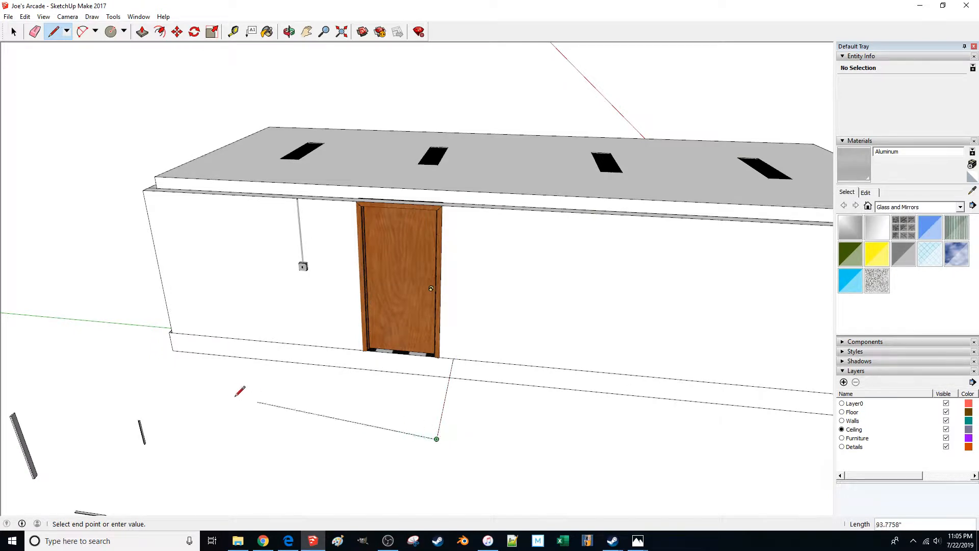
pyautogui.click(46, 394)
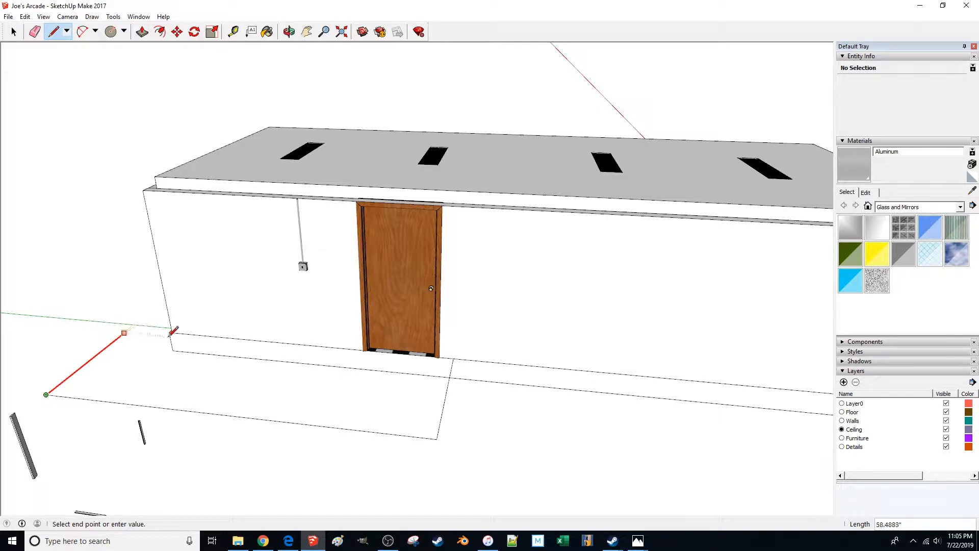
pyautogui.click(129, 327)
pyautogui.click(439, 357)
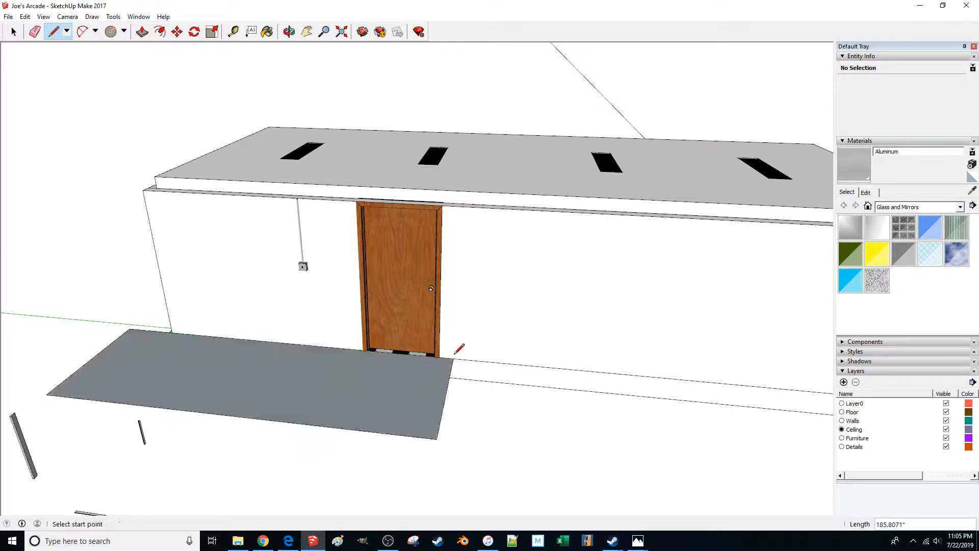
# Push/Pull the new floor face down into a slab level with the underside of the building's base
pyautogui.press('p')
pyautogui.click(400, 402)
pyautogui.moveTo(424, 421); pyautogui.dragTo(441, 354, button='middle')
pyautogui.click(474, 398)
pyautogui.press('space')
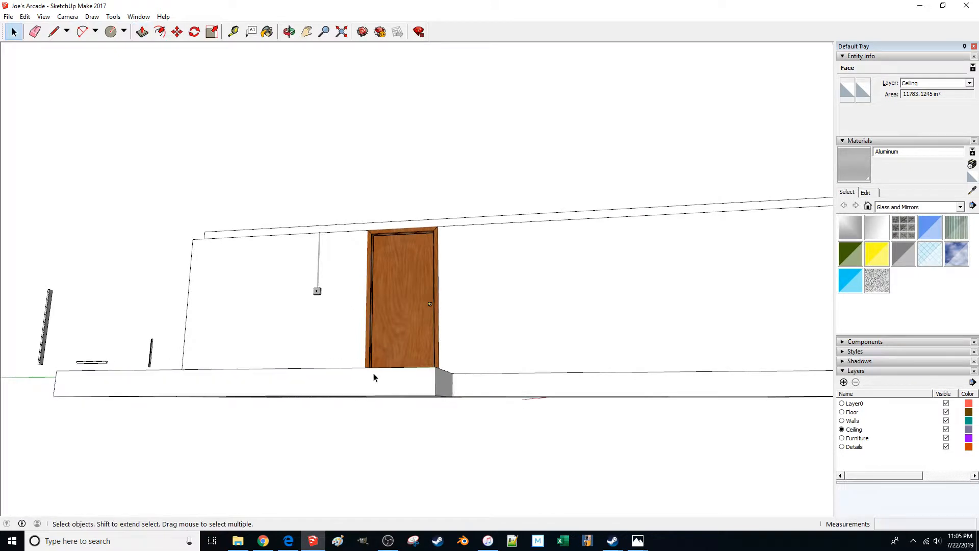
# Assign the whole slab to the Floor layer and make Floor the active layer
pyautogui.tripleClick(378, 384)
pyautogui.click(924, 83)
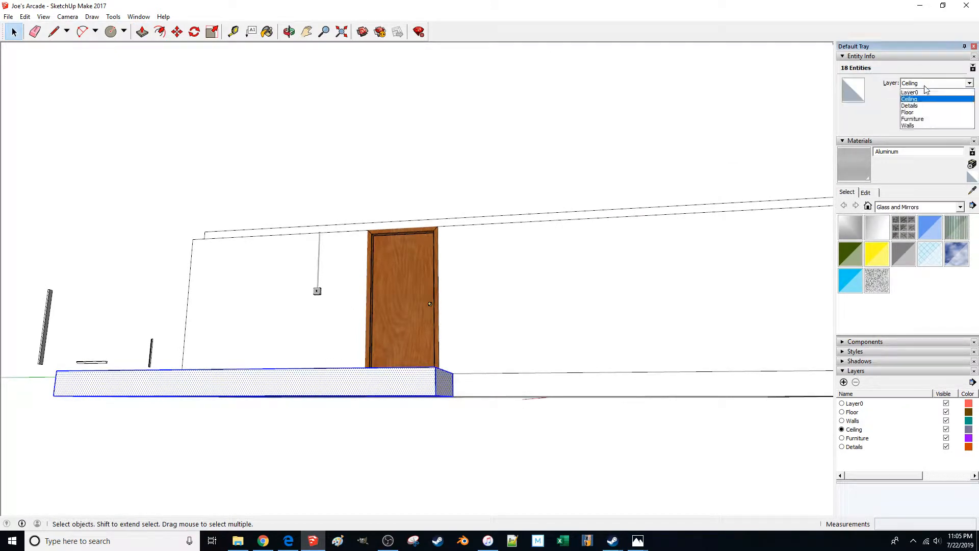
pyautogui.click(917, 98)
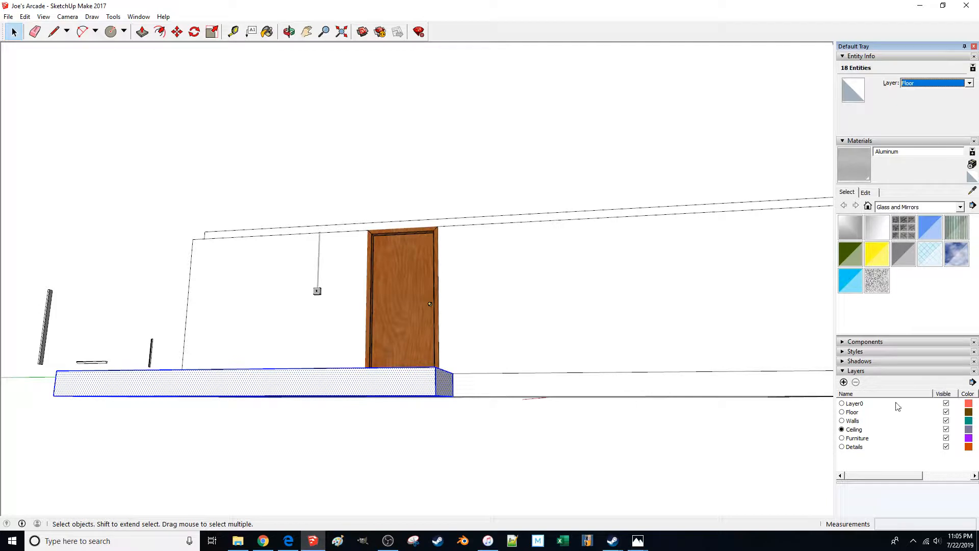
pyautogui.click(842, 412)
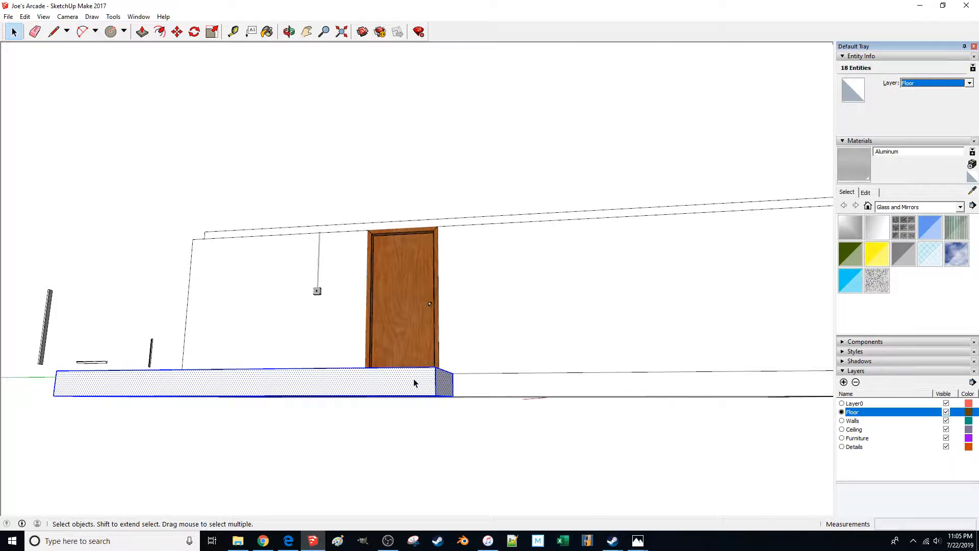
pyautogui.click(459, 444)
pyautogui.click(408, 392)
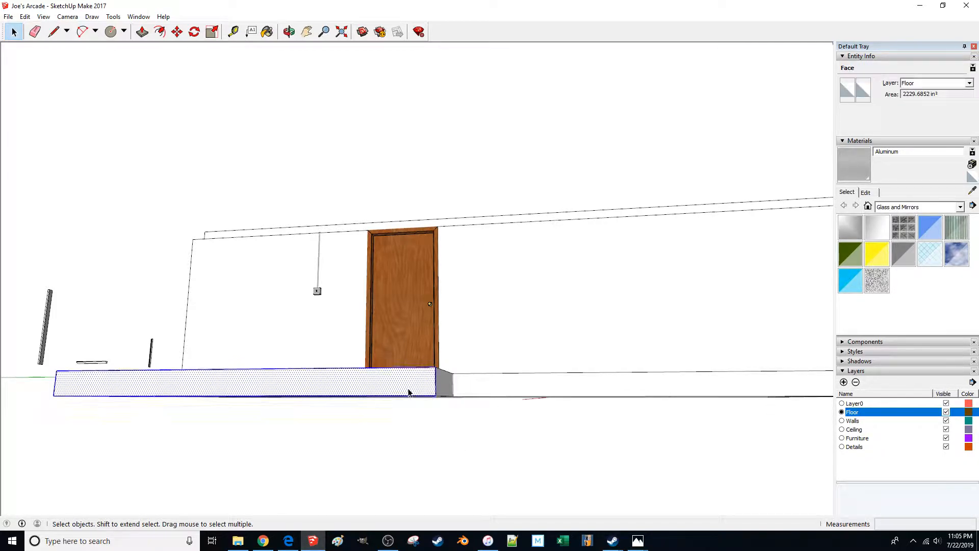
pyautogui.moveTo(408, 393); pyautogui.dragTo(424, 454, button='middle')
pyautogui.click(425, 452)
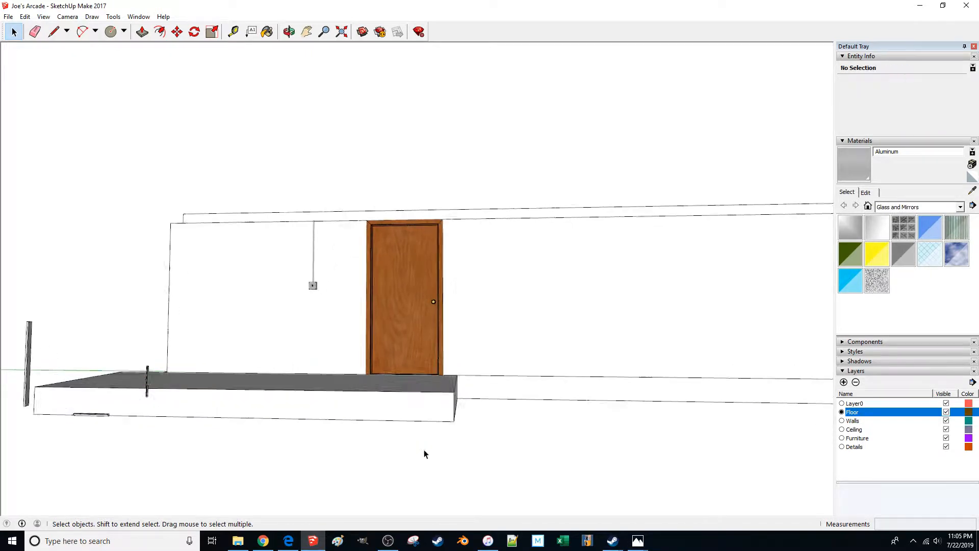
pyautogui.moveTo(600, 346); pyautogui.dragTo(638, 363, button='middle')
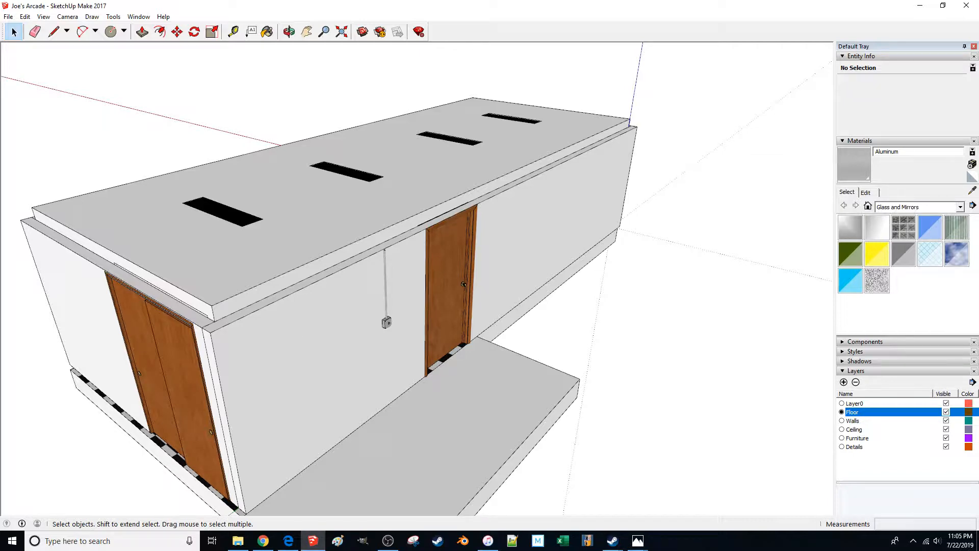
# Switch to the scanned plan and keep it as a small window over a corner of the SketchUp model
pyautogui.hotkey('alt', 'Tab')
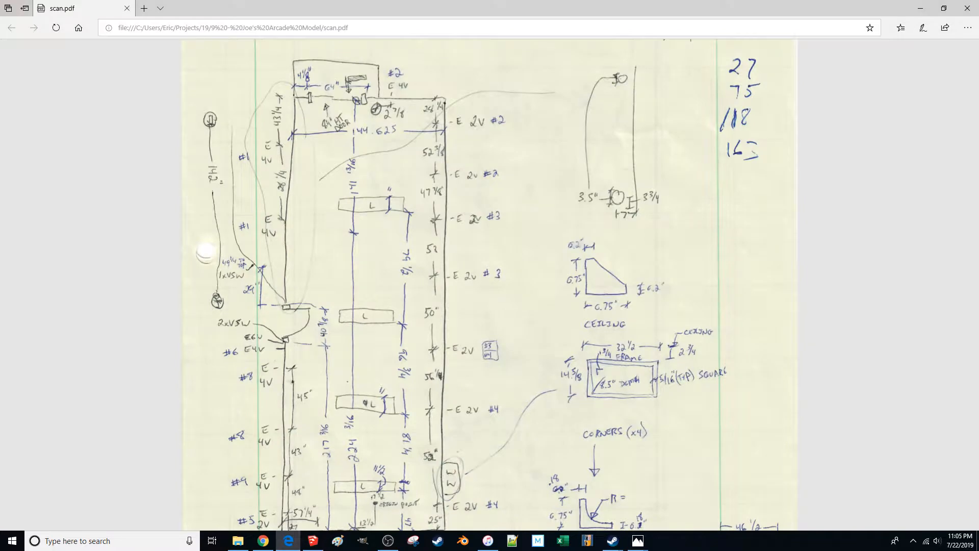
pyautogui.moveTo(477, 5)
pyautogui.mouseDown()
pyautogui.moveTo(214, 274)
pyautogui.moveTo(1, 408)
pyautogui.mouseUp()
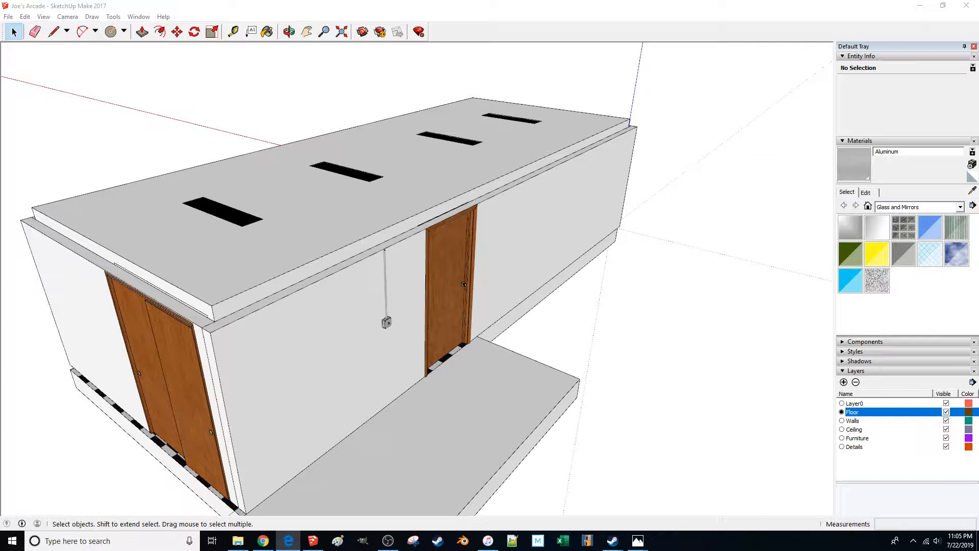
pyautogui.hotkey('alt', 'Tab')
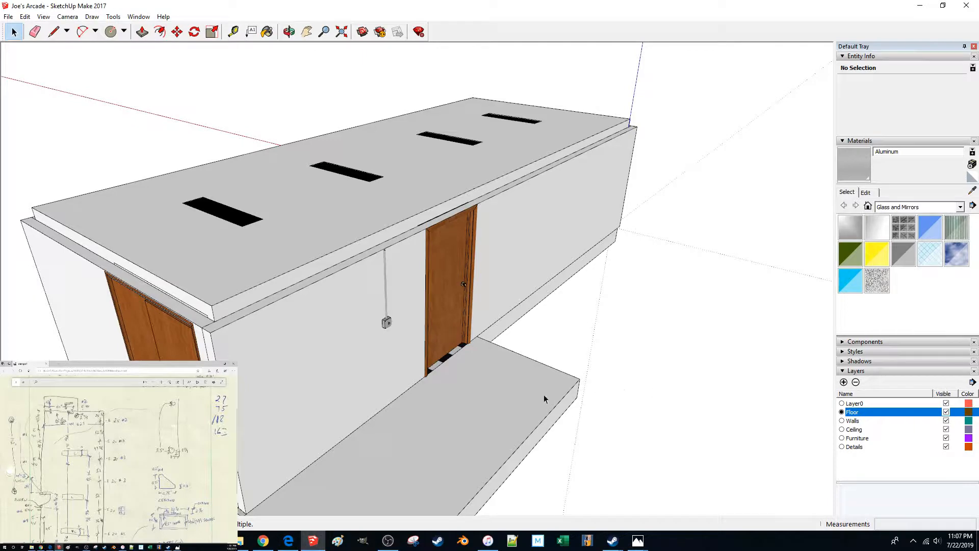
# Draw a 7-inch line on the slab, starting from the wall's base edge beside the door frame and running outward
pyautogui.scroll(5, 468, 392)
pyautogui.scroll(5, 465, 392)
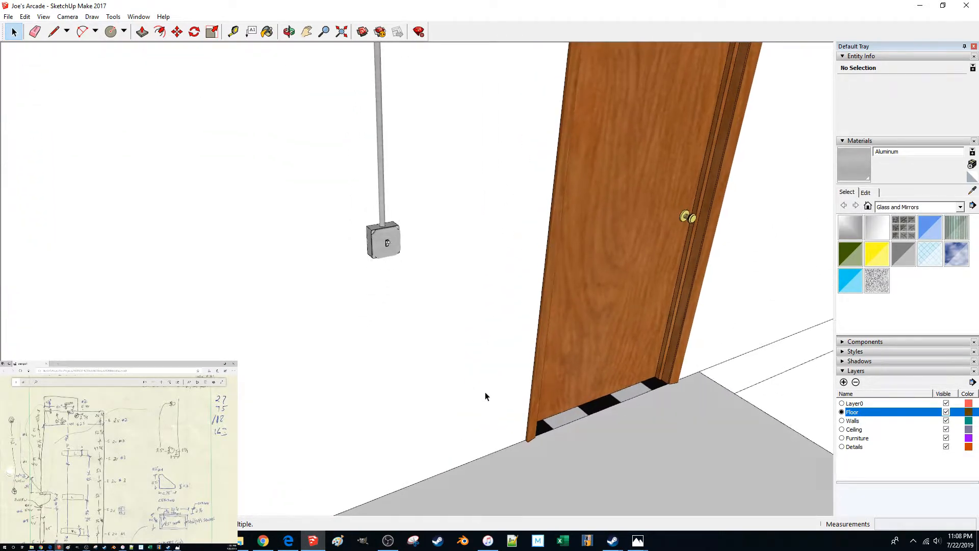
pyautogui.press('l')
pyautogui.click(545, 397)
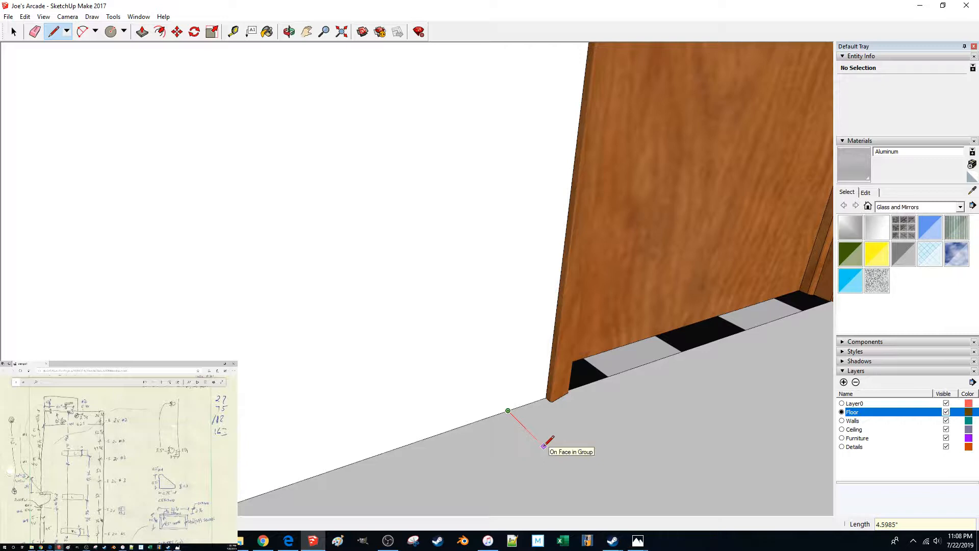
pyautogui.write('7')
pyautogui.press('Return')
pyautogui.press('space')
# Draw a circle with a 1.75-inch radius on the slab, just beyond the end of the 7-inch line
pyautogui.moveTo(551, 453); pyautogui.dragTo(531, 418, button='middle')
pyautogui.press('c')
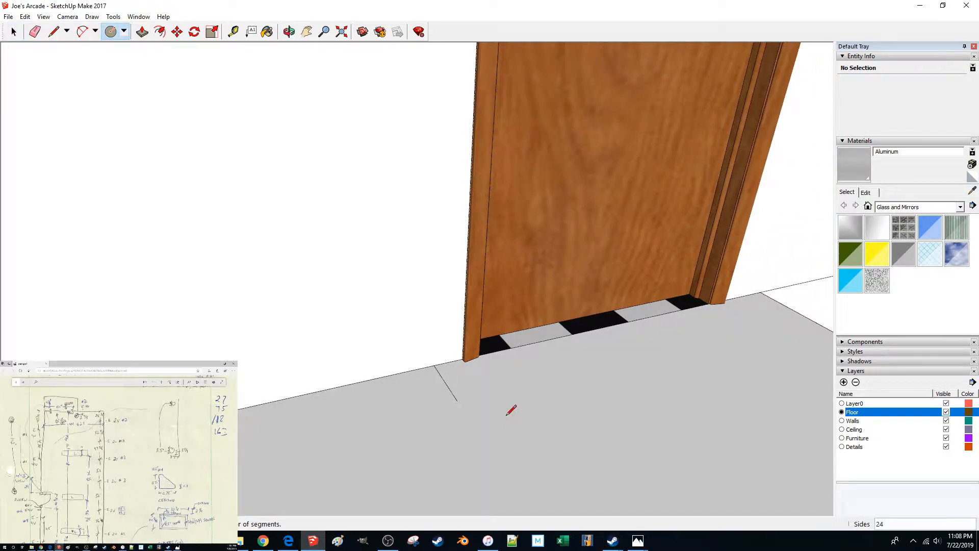
pyautogui.click(508, 433)
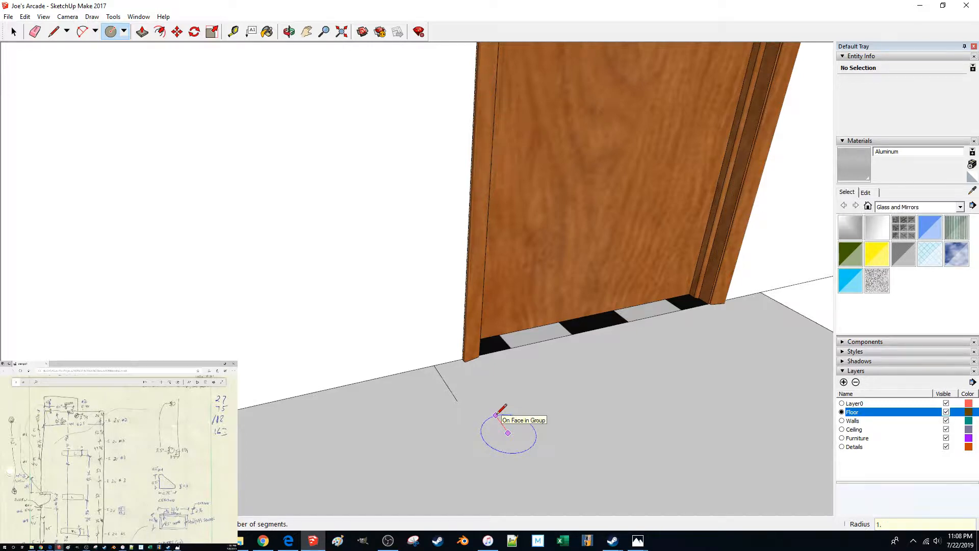
pyautogui.write('1.75')
pyautogui.press('Return')
# Measure across the circle with a temporary line to check its diameter
pyautogui.press('l')
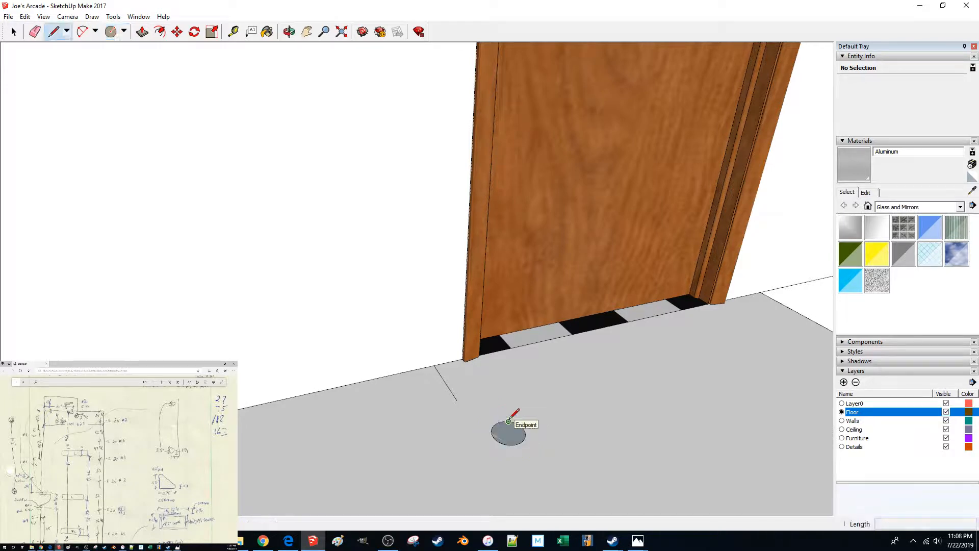
pyautogui.click(500, 422)
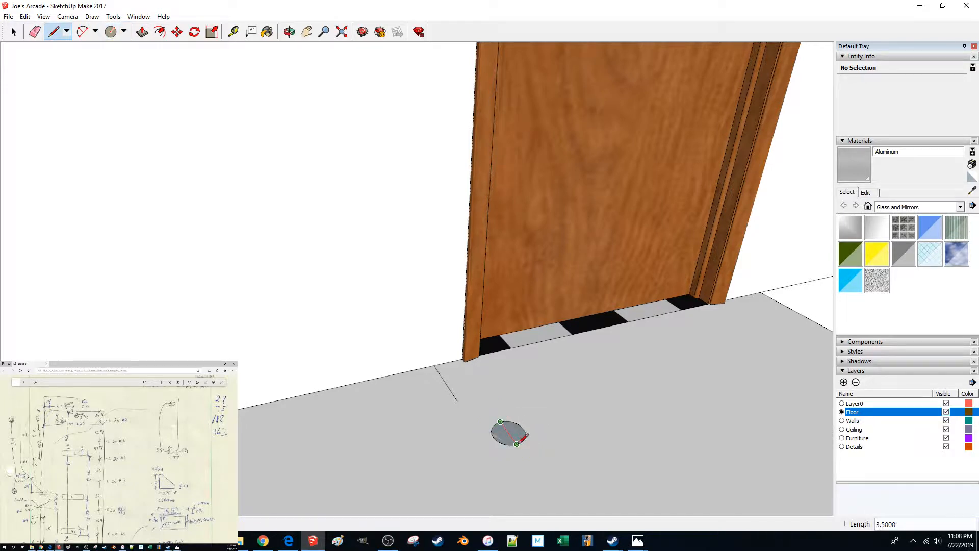
pyautogui.press('space')
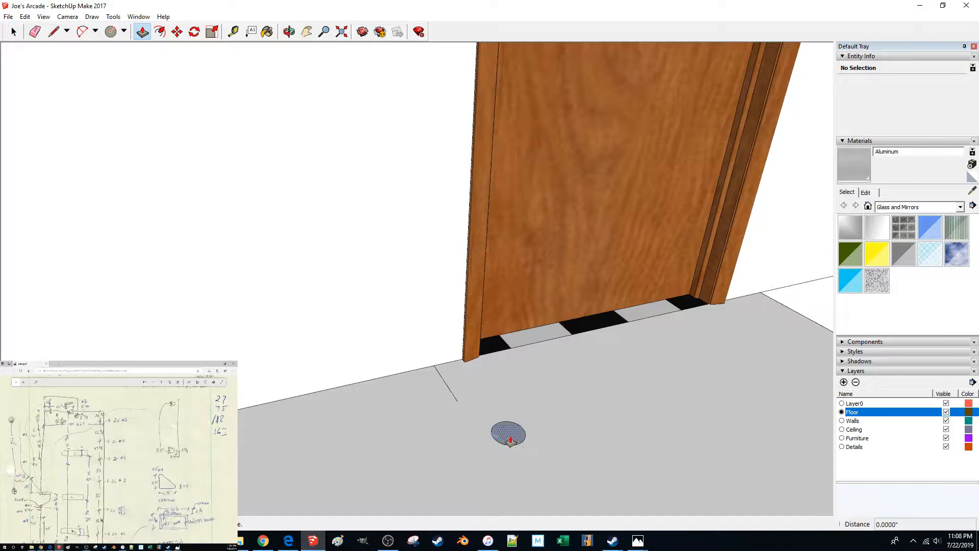
# Push/Pull the circle upward into a vertical pipe as tall as the wall beside the door
pyautogui.press('p')
pyautogui.click(510, 439)
pyautogui.click(510, 439)
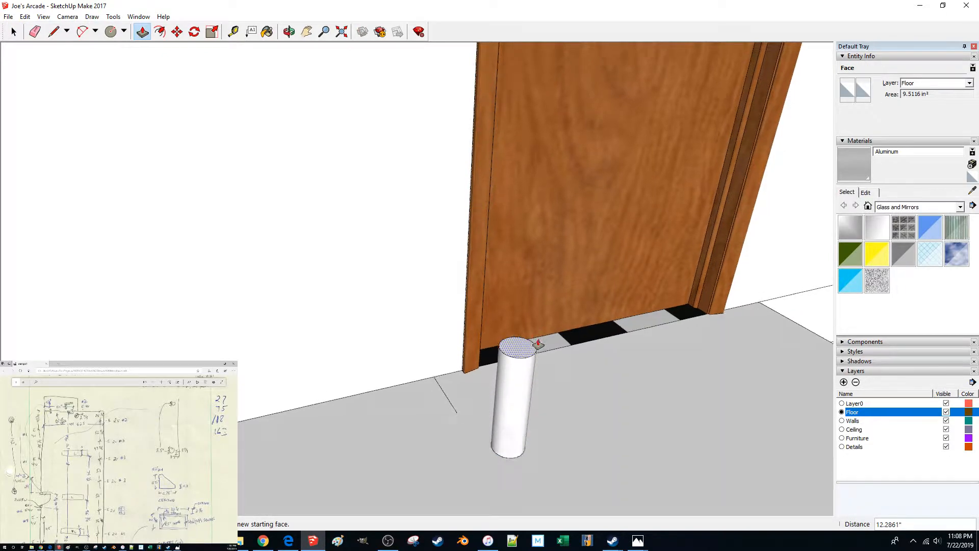
pyautogui.moveTo(537, 343); pyautogui.dragTo(532, 306, button='middle')
pyautogui.scroll(-2, 509, 316)
pyautogui.click(359, 148)
pyautogui.moveTo(371, 158); pyautogui.dragTo(430, 163, button='middle')
pyautogui.press('space')
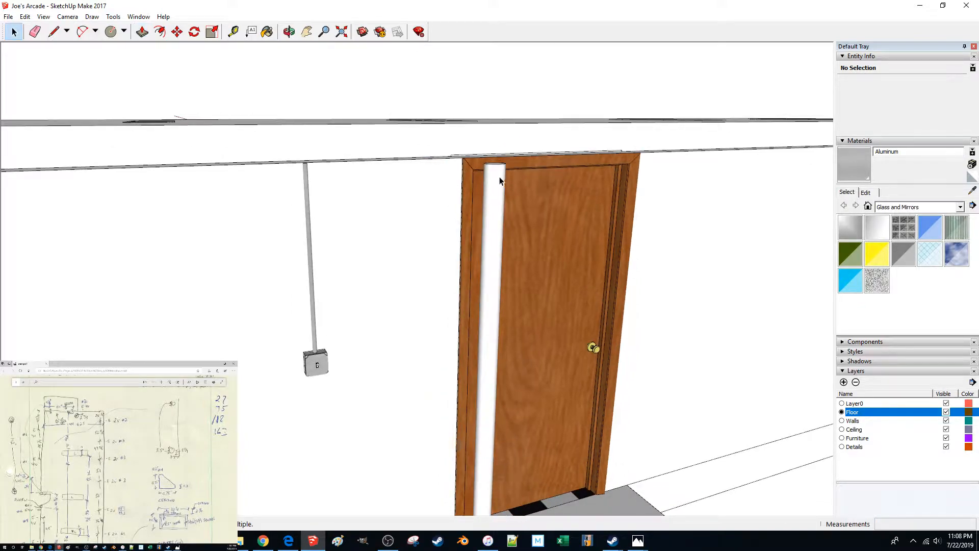
# Select the faces and edges of the vertical pipe and make them a group
pyautogui.doubleClick(500, 177)
pyautogui.moveTo(500, 177); pyautogui.dragTo(439, 279, button='middle')
pyautogui.hotkey('ctrl', 'g')
pyautogui.click(382, 259)
pyautogui.moveTo(382, 259); pyautogui.dragTo(334, 261, button='middle')
# Compare the pipe's top with the wall's upper edge beside the door, using a temporary line from the pipe's top centre
pyautogui.click(401, 303)
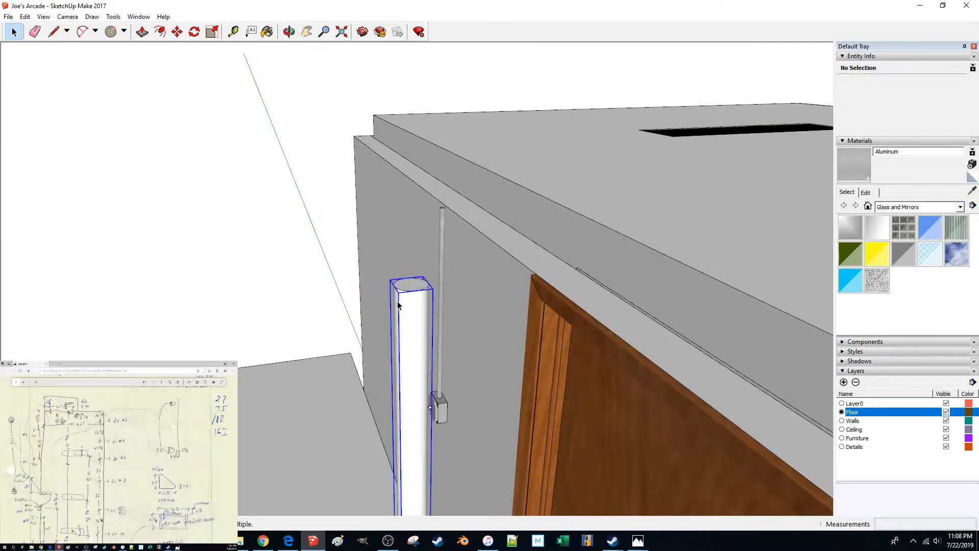
pyautogui.press('l')
pyautogui.click(414, 284)
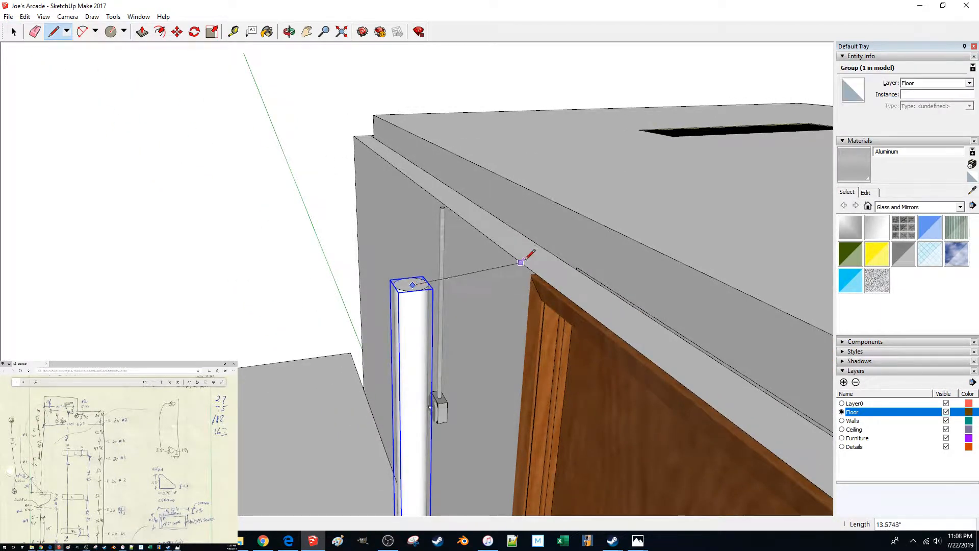
pyautogui.click(570, 269)
pyautogui.moveTo(570, 268); pyautogui.dragTo(463, 240, button='middle')
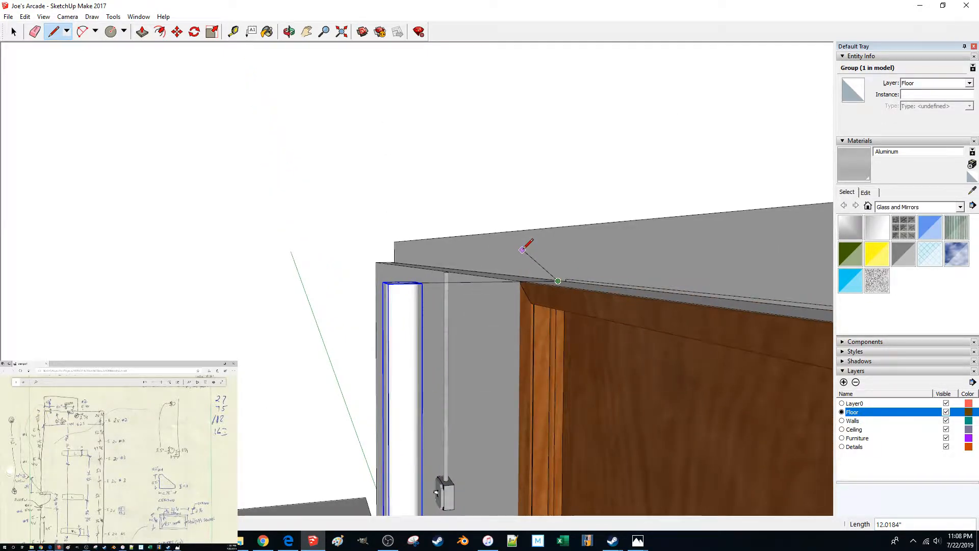
pyautogui.press('Escape')
pyautogui.moveTo(509, 247); pyautogui.dragTo(507, 247, button='middle')
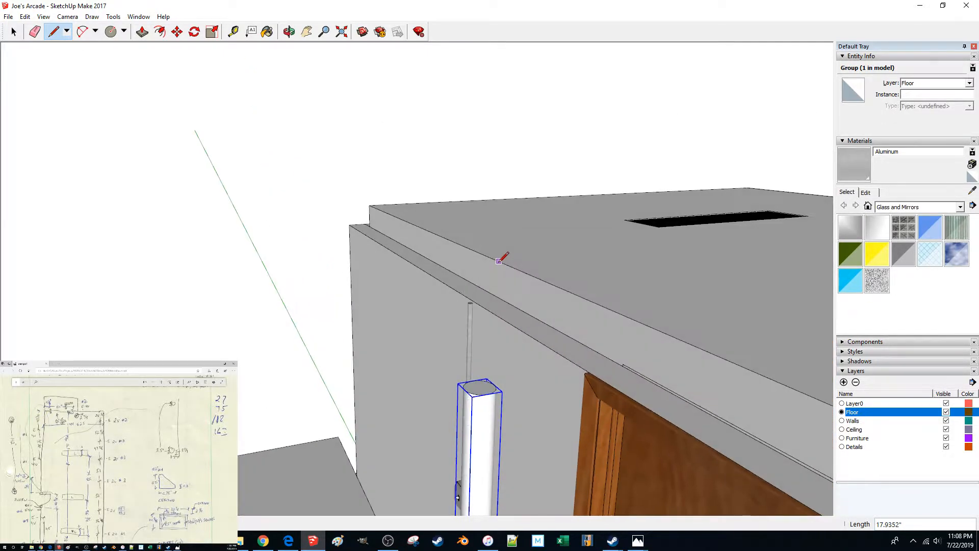
pyautogui.press('space')
pyautogui.scroll(-5, 334, 230)
pyautogui.click(302, 238)
pyautogui.moveTo(301, 238); pyautogui.dragTo(539, 286, button='middle')
# Show the Metal collection in the material library
pyautogui.click(867, 206)
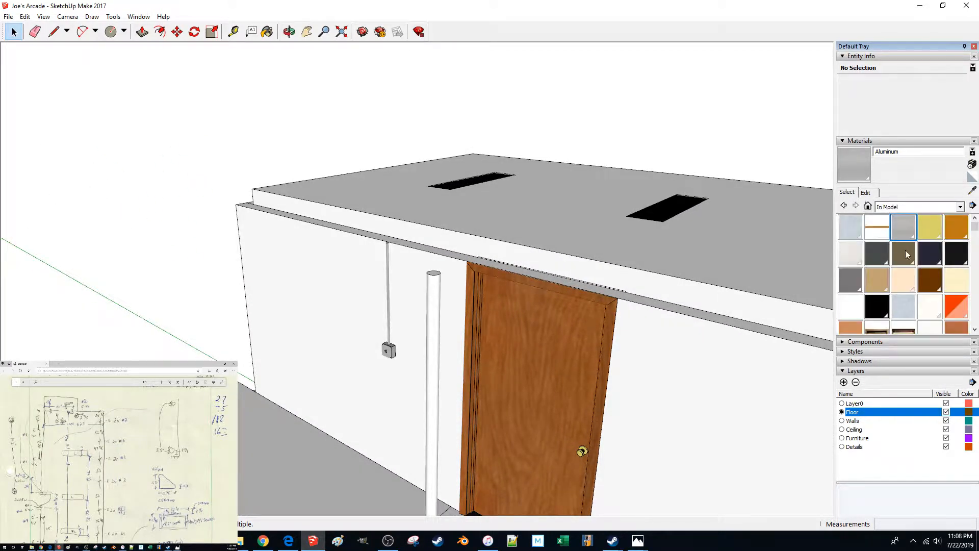
pyautogui.click(896, 207)
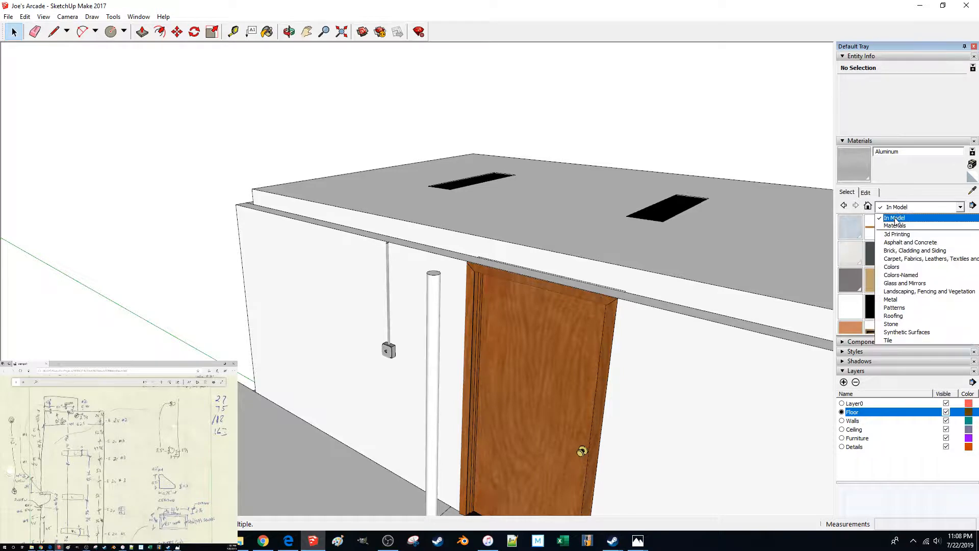
pyautogui.click(898, 301)
# Bring up the hallway reference photo beside the model in place of the scanned plan
pyautogui.moveTo(637, 539)
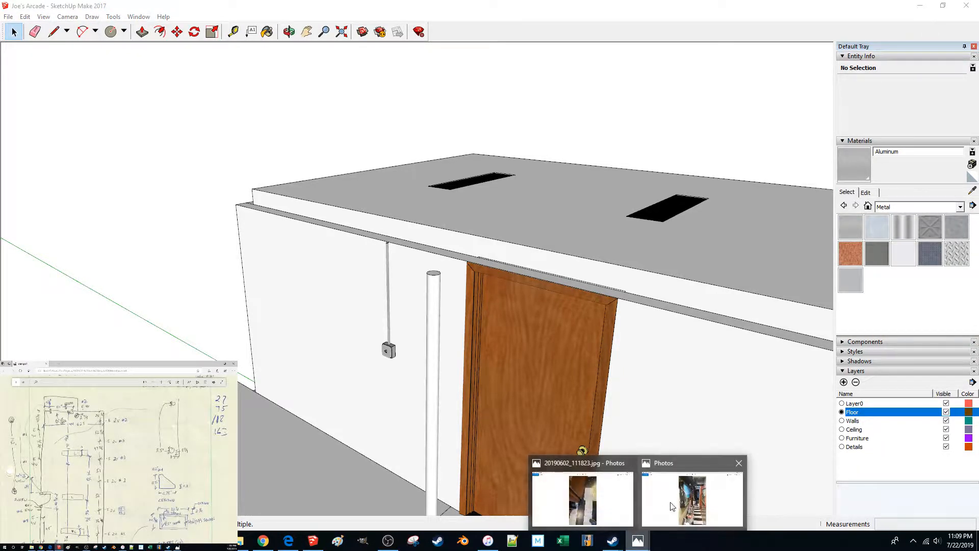
pyautogui.click(662, 483)
pyautogui.moveTo(462, 6)
pyautogui.mouseDown()
pyautogui.moveTo(324, 233)
pyautogui.moveTo(0, 214)
pyautogui.mouseUp()
pyautogui.moveTo(108, 362); pyautogui.dragTo(108, 361)
pyautogui.click(378, 3)
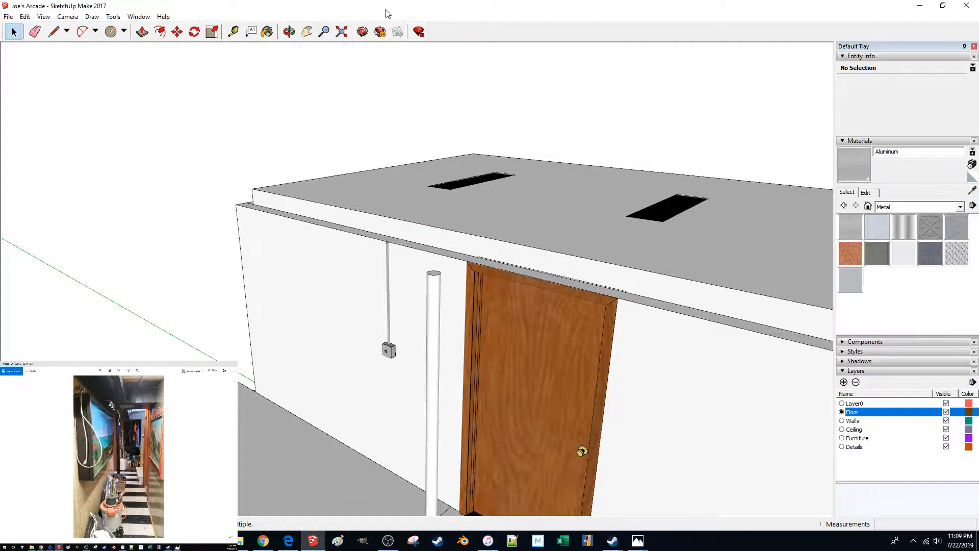
# Paint the vertical pipe with the Metal Seamed material
pyautogui.click(884, 260)
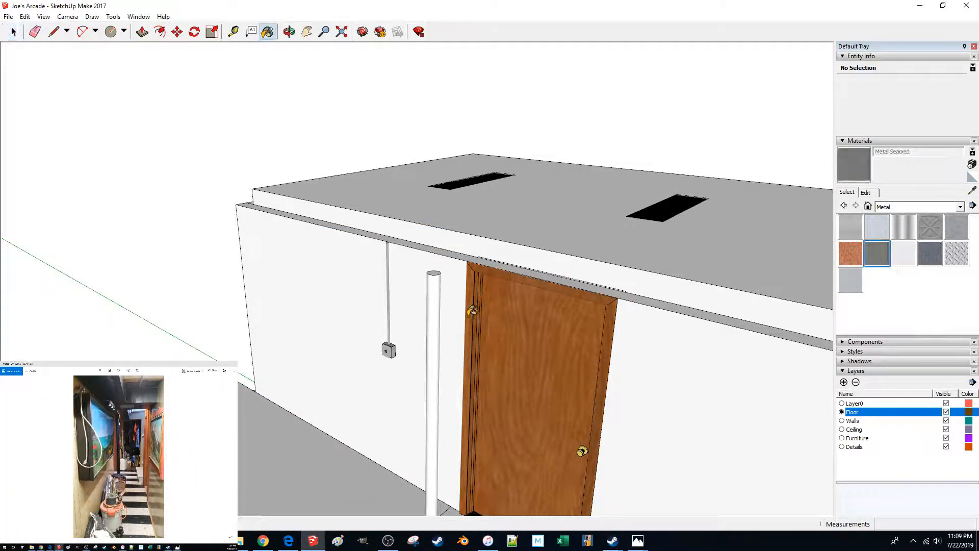
pyautogui.click(433, 320)
pyautogui.scroll(5, 305, 362)
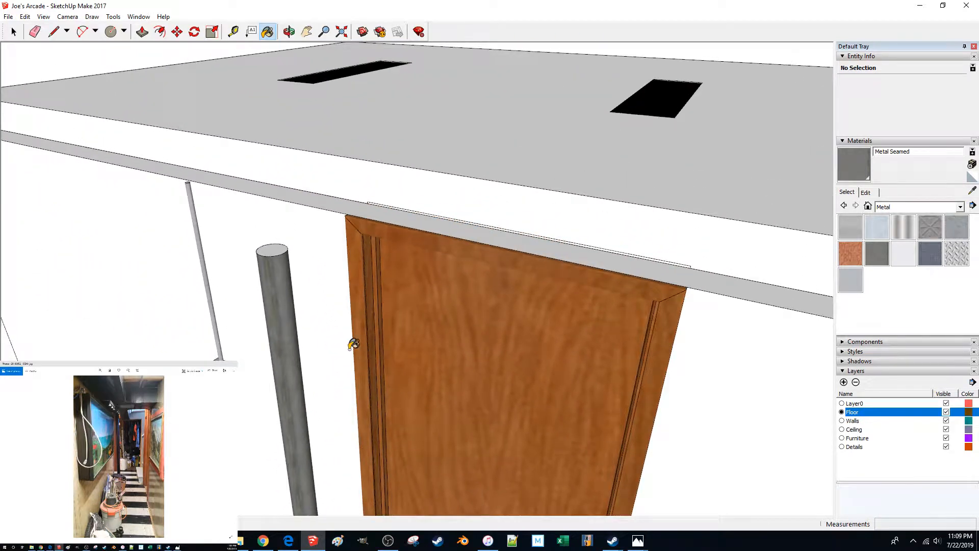
pyautogui.press('space')
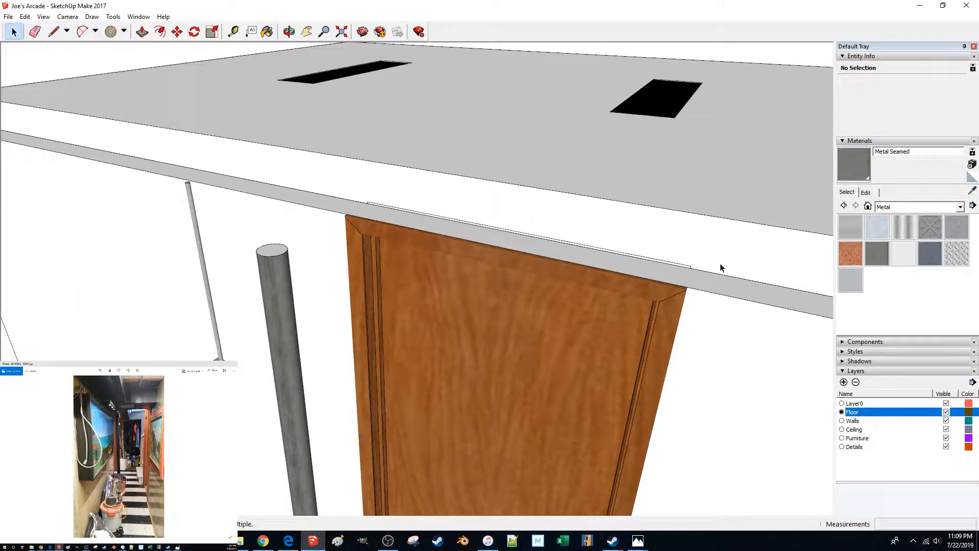
# Create a near-black material named Metal Seamed Dark from the Metal Seamed texture
pyautogui.click(970, 164)
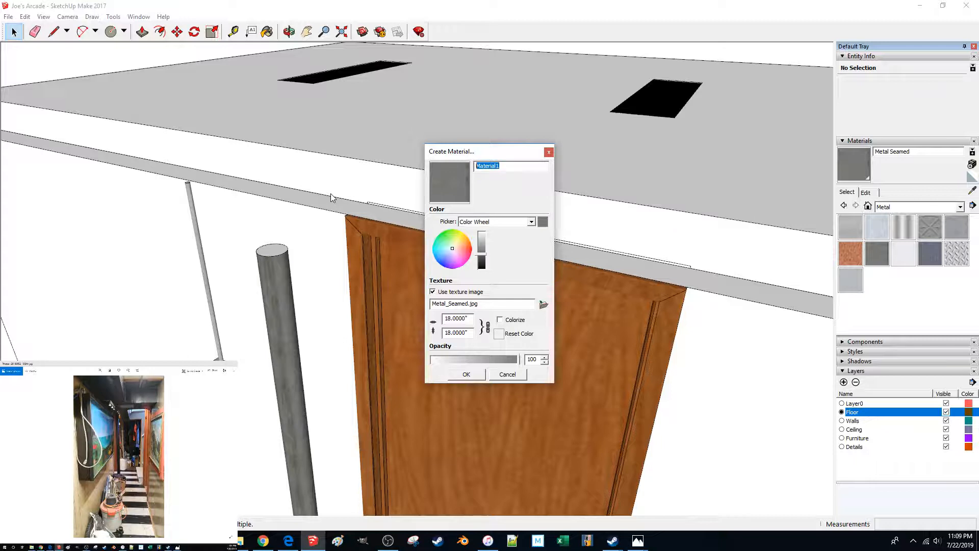
pyautogui.write('Metal_')
pyautogui.press('BackSpace')
pyautogui.write('Seamed Dark')
pyautogui.moveTo(482, 254); pyautogui.dragTo(488, 267)
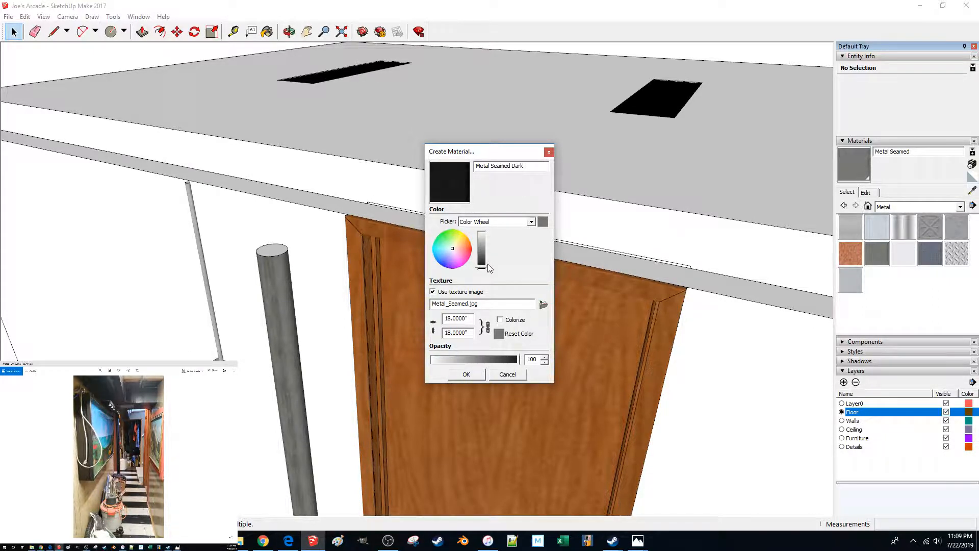
pyautogui.click(481, 374)
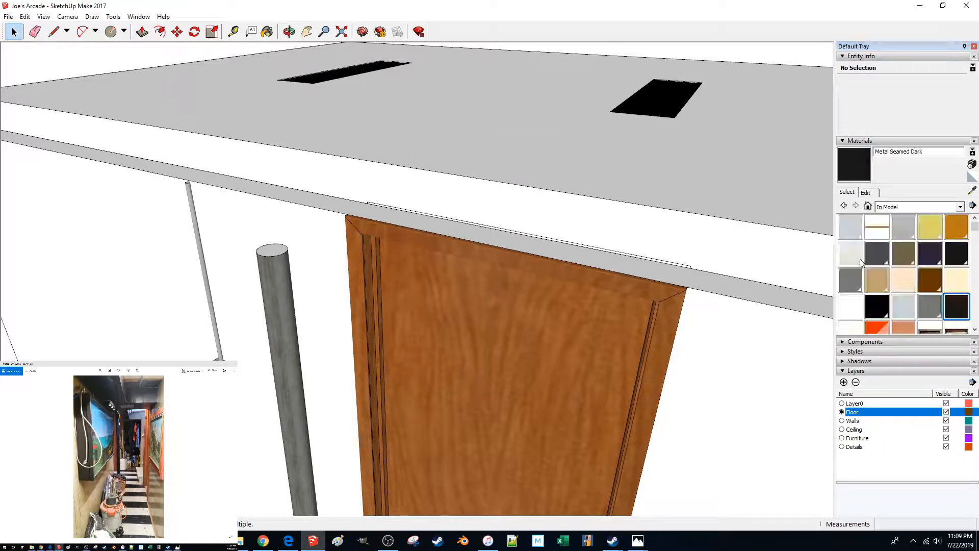
# Paint the side of the vertical pipe with Metal Seamed Dark
pyautogui.click(962, 308)
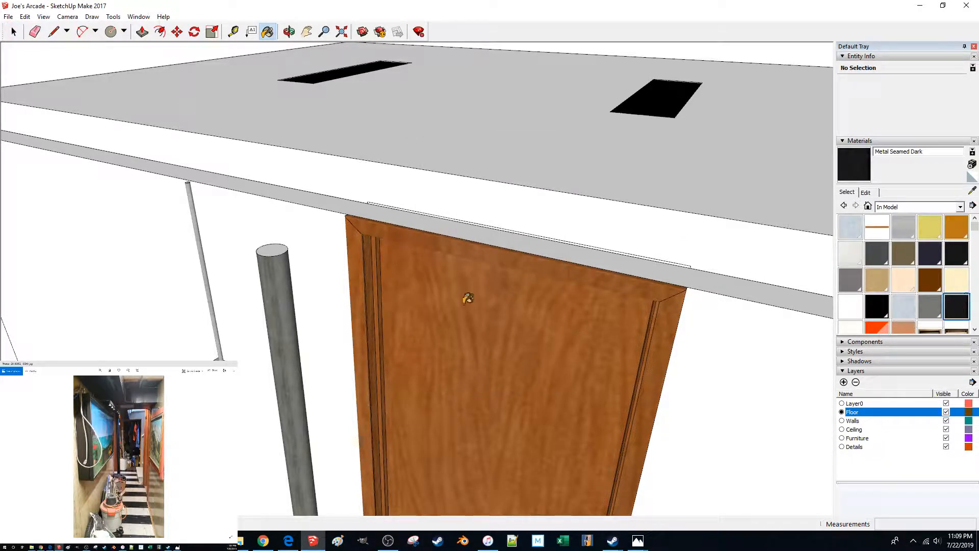
pyautogui.click(288, 281)
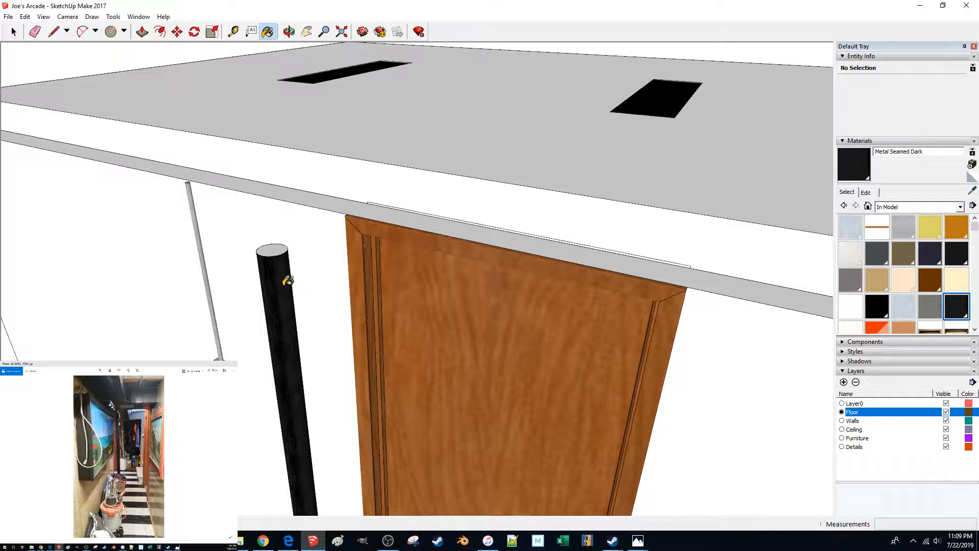
pyautogui.press('space')
pyautogui.tripleClick(281, 289)
pyautogui.moveTo(191, 292); pyautogui.dragTo(264, 291, button='middle')
pyautogui.click(279, 290)
pyautogui.click(220, 281)
# Paint the pipe's top face with Metal Seamed Dark
pyautogui.click(271, 279)
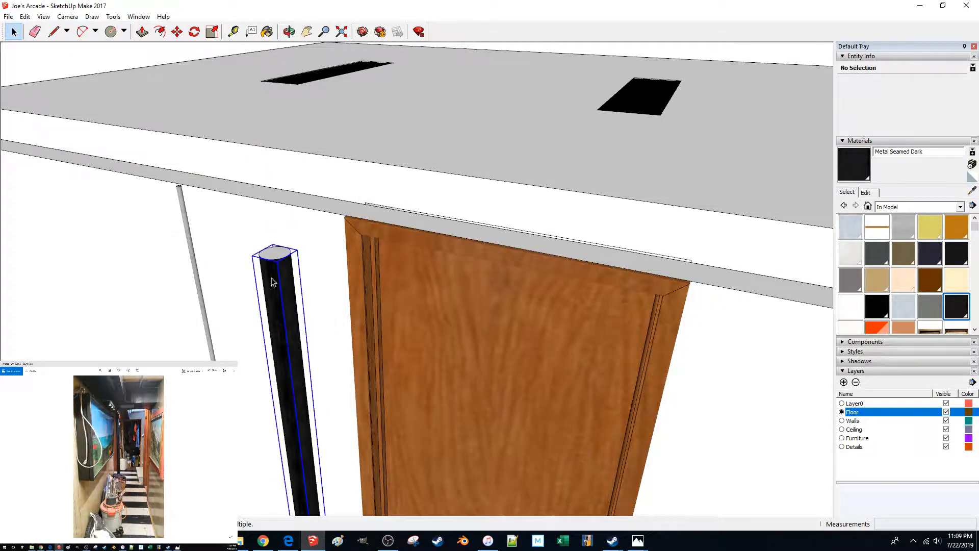
pyautogui.press('b')
pyautogui.click(276, 252)
pyautogui.moveTo(277, 253)
pyautogui.mouseDown(button='middle')
pyautogui.moveTo(448, 267)
pyautogui.moveTo(467, 334)
pyautogui.moveTo(458, 403)
pyautogui.moveTo(464, 269)
pyautogui.moveTo(480, 255)
pyautogui.mouseUp(button='middle')
pyautogui.press('space')
pyautogui.click(672, 216)
pyautogui.moveTo(681, 215); pyautogui.dragTo(344, 415, button='middle')
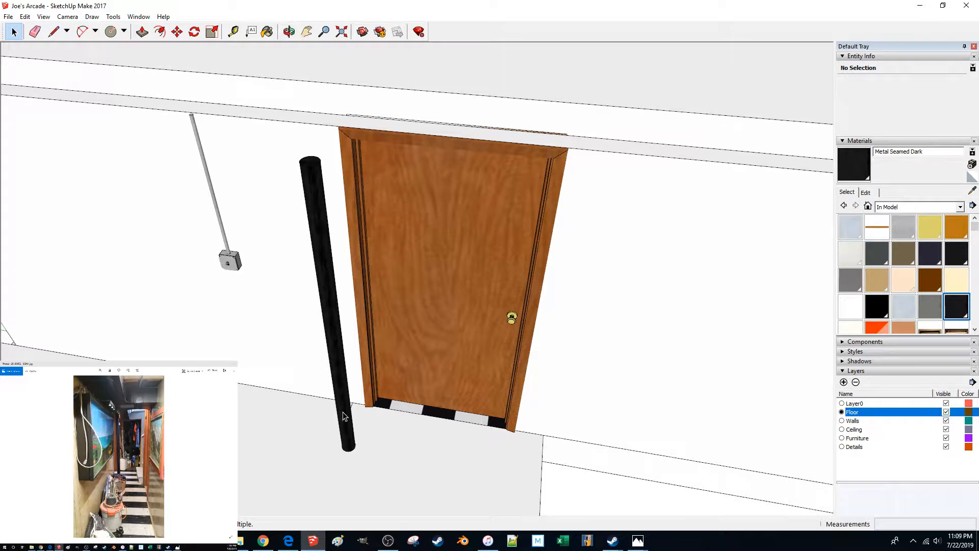
# Try to move the pipe across the slab, working from its base
pyautogui.click(344, 415)
pyautogui.scroll(6, 344, 434)
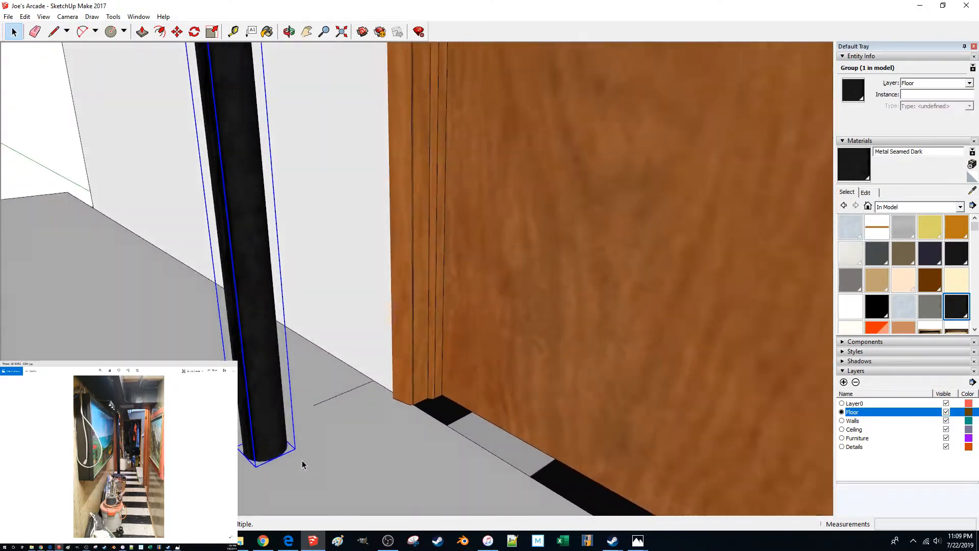
pyautogui.scroll(5, 275, 467)
pyautogui.press('m')
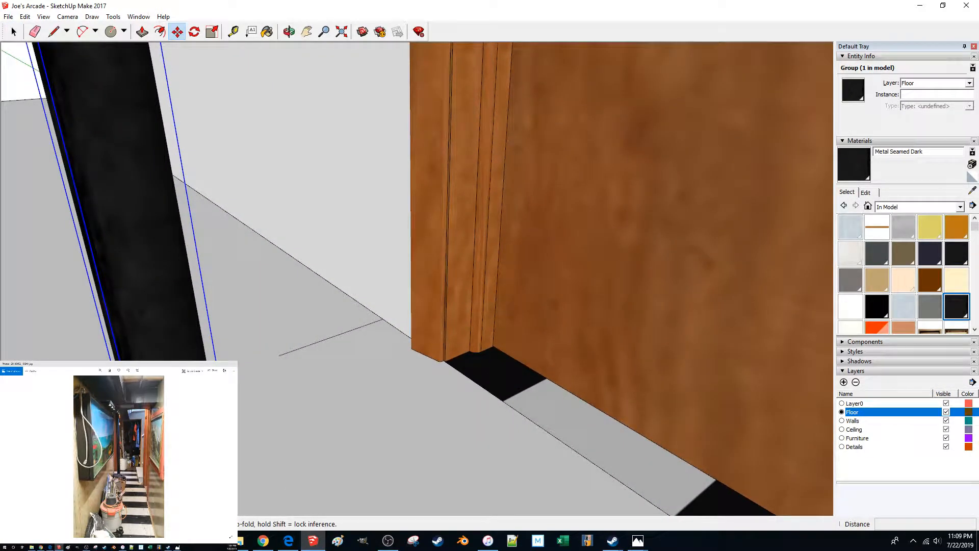
pyautogui.scroll(3, 153, 276)
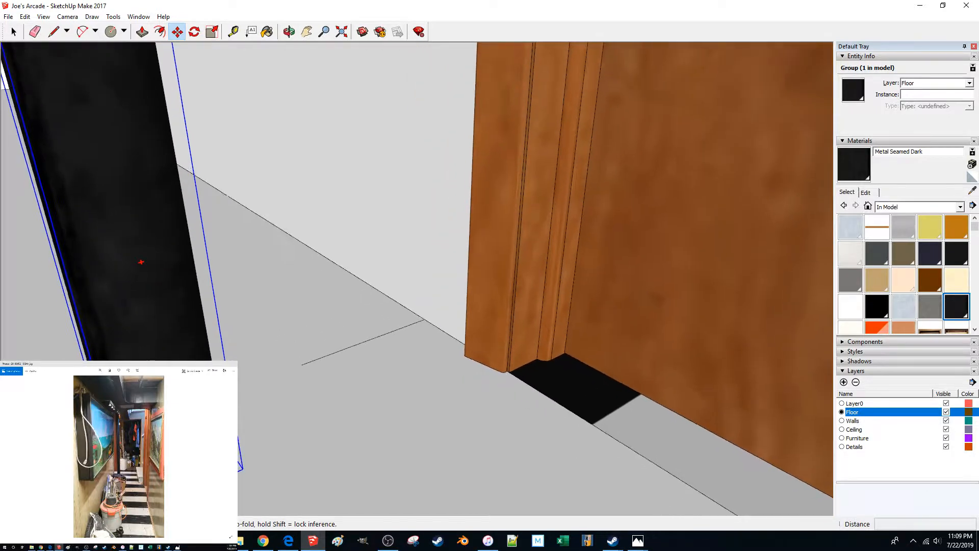
pyautogui.click(173, 461)
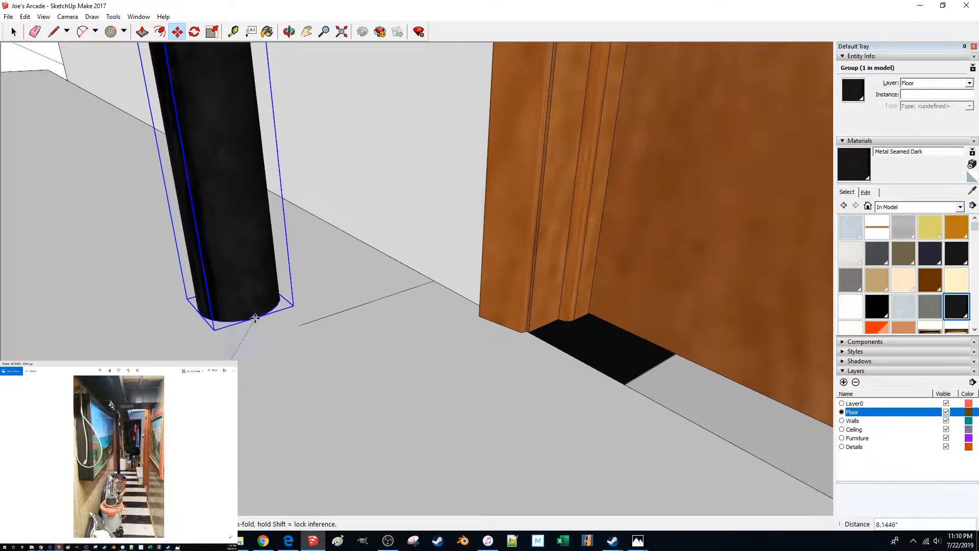
pyautogui.click(237, 324)
pyautogui.press('space')
# Try to move the pipe toward the door frame from a view beneath the slab
pyautogui.moveTo(236, 324); pyautogui.dragTo(330, 274, button='middle')
pyautogui.press('m')
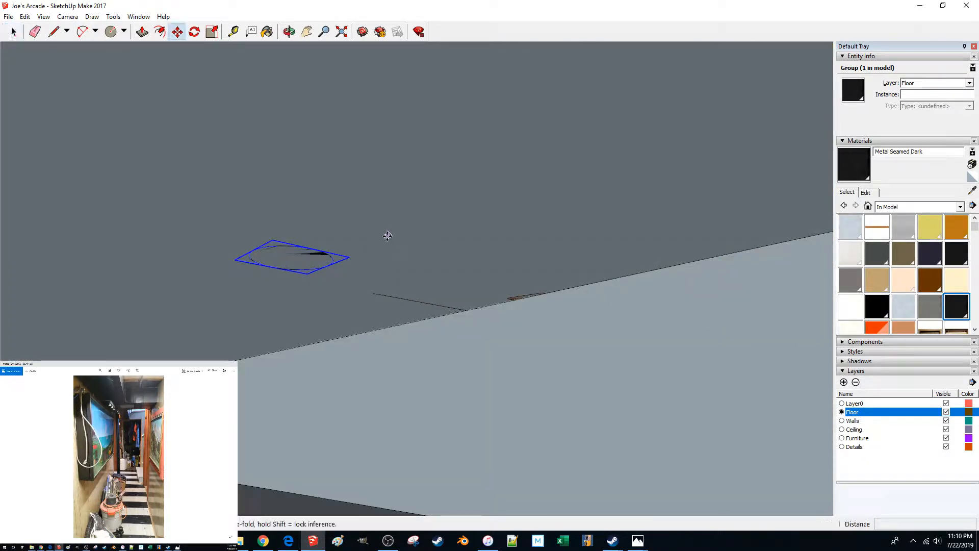
pyautogui.click(384, 239)
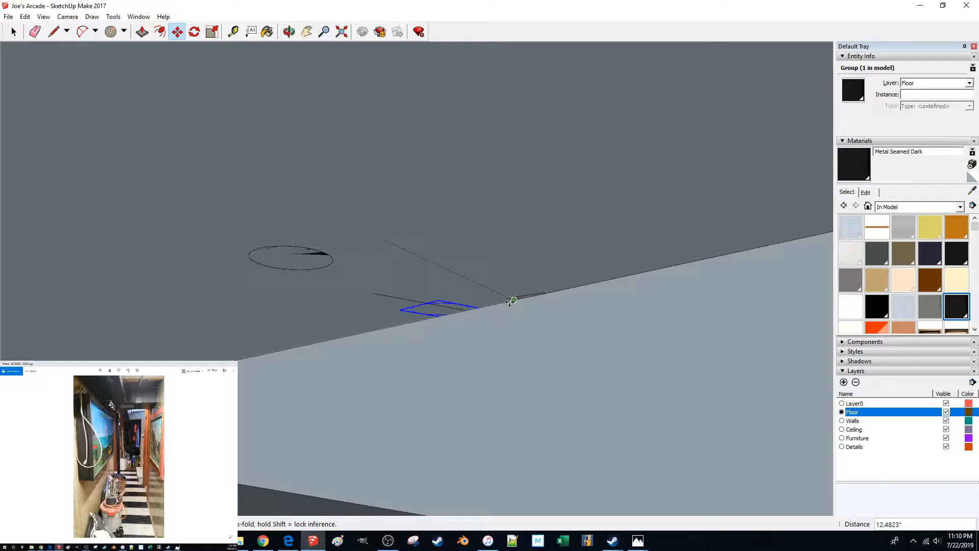
pyautogui.press('Escape')
pyautogui.press('space')
pyautogui.moveTo(366, 296); pyautogui.dragTo(361, 368, button='middle')
pyautogui.scroll(-1, 362, 367)
pyautogui.click(375, 352)
pyautogui.scroll(-2, 374, 350)
pyautogui.rightClick(370, 351)
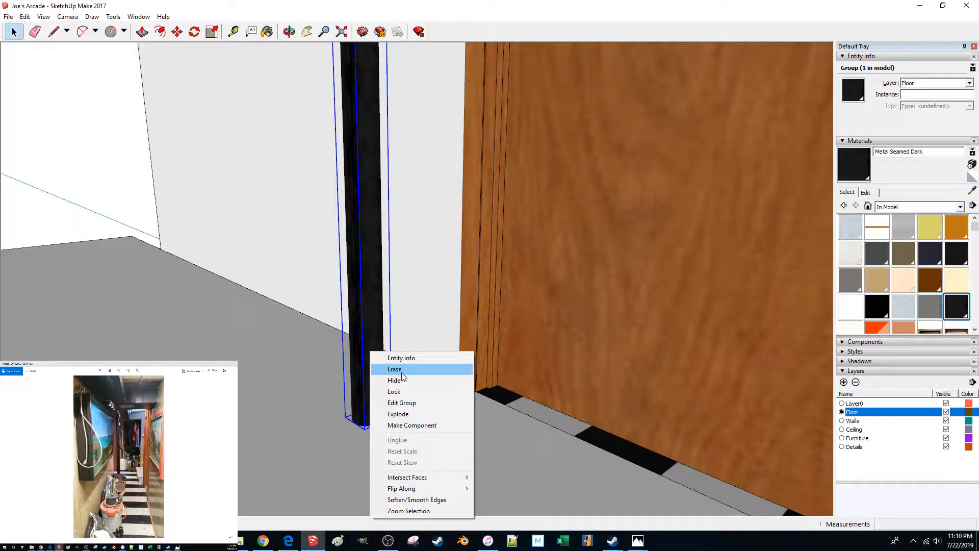
pyautogui.click(328, 347)
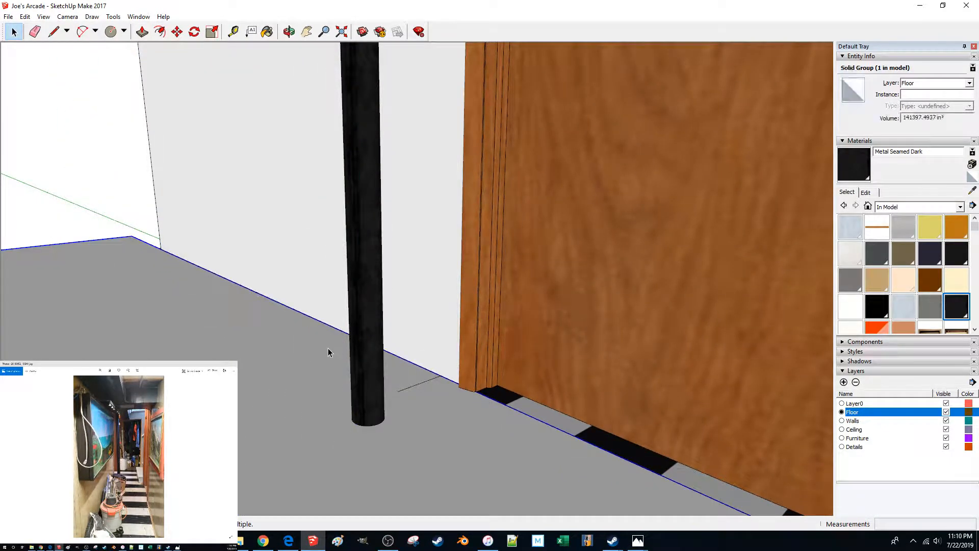
# Undo the latest pipe edits, including its Metal Seamed Dark painting
pyautogui.hotkey('ctrl', 'z')
pyautogui.hotkey('ctrl', 'z')
pyautogui.hotkey('ctrl', 'z')
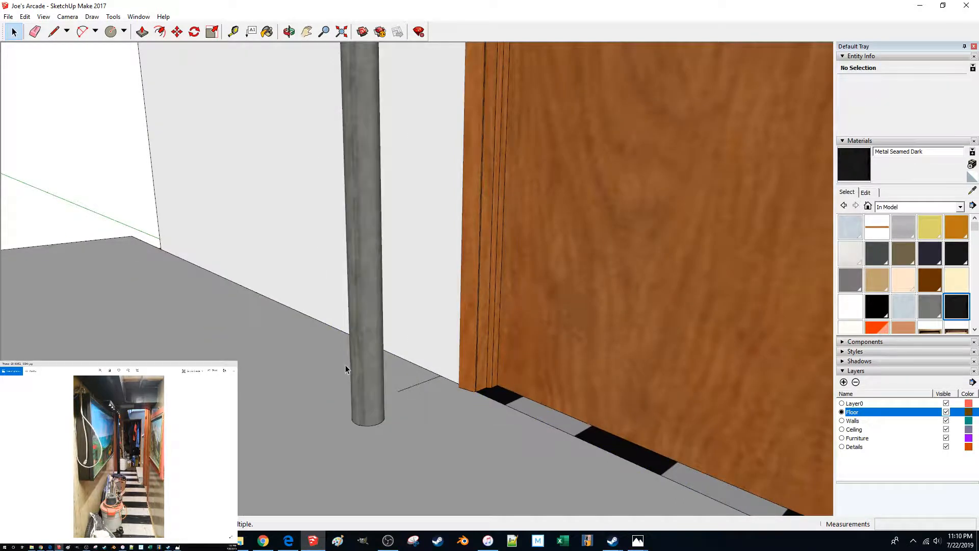
pyautogui.hotkey('ctrl', 'z')
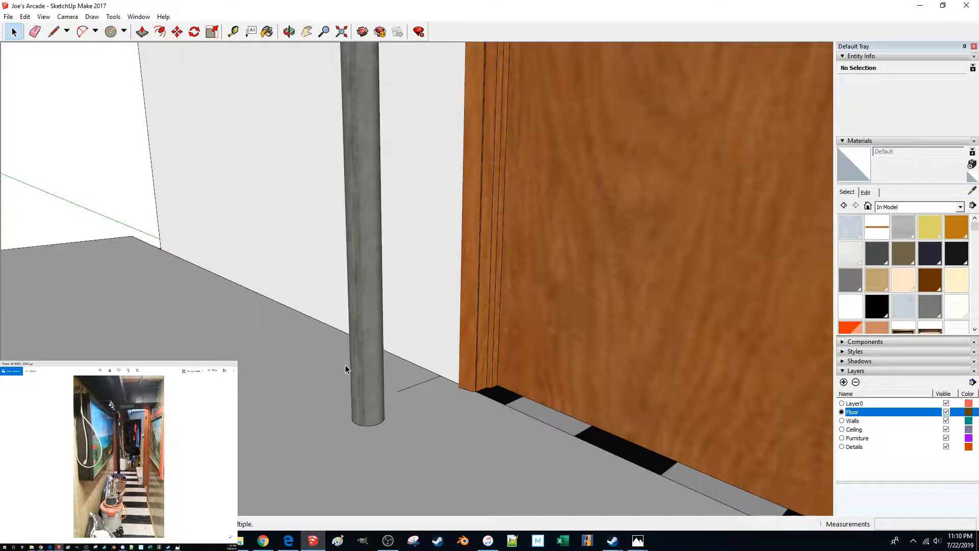
# Delete the vertical pipe and the circular face left beneath it on the slab
pyautogui.click(359, 366)
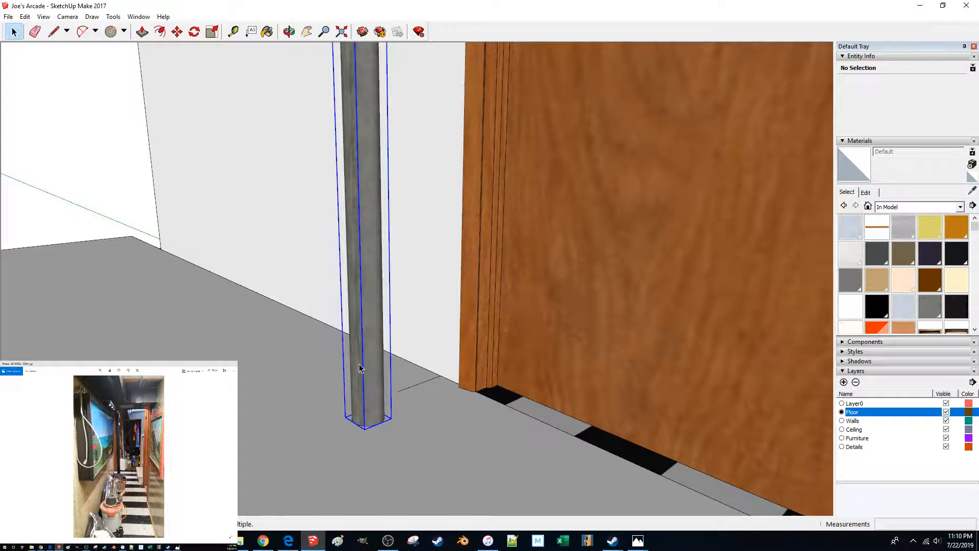
pyautogui.press('Delete')
pyautogui.click(367, 421)
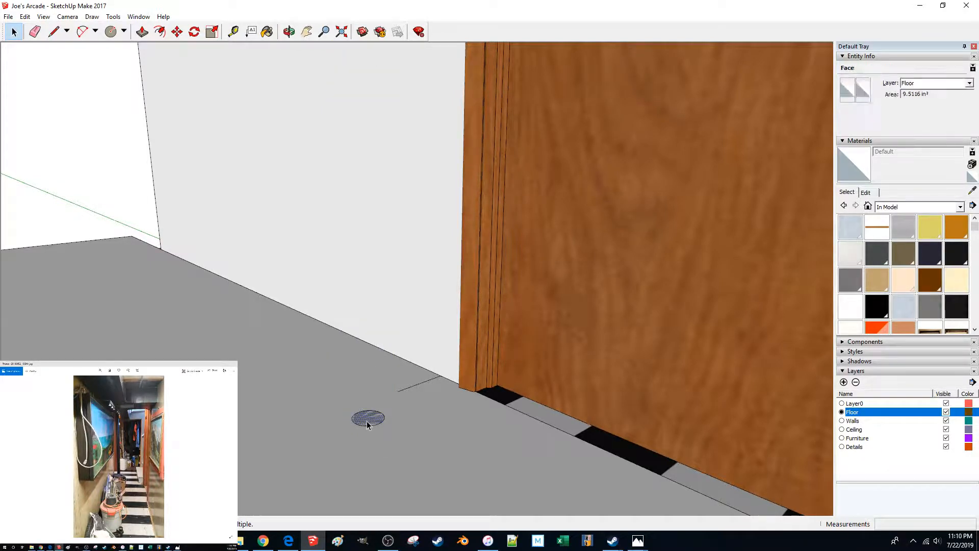
pyautogui.press('Delete')
# Draw a circle with a 1.75-inch radius on the slab outside the door, beyond the short line
pyautogui.scroll(-4, 365, 420)
pyautogui.moveTo(356, 402); pyautogui.dragTo(359, 337, button='middle')
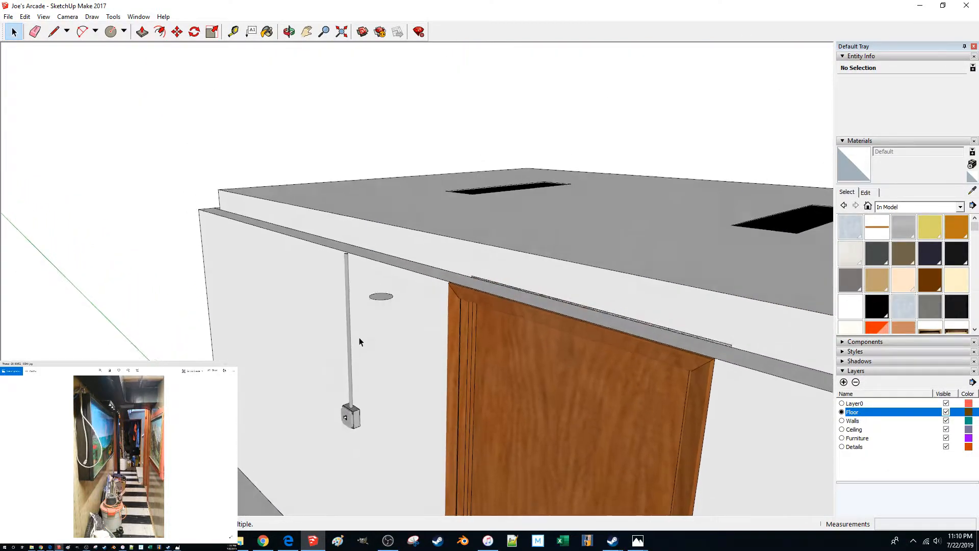
pyautogui.scroll(6, 368, 389)
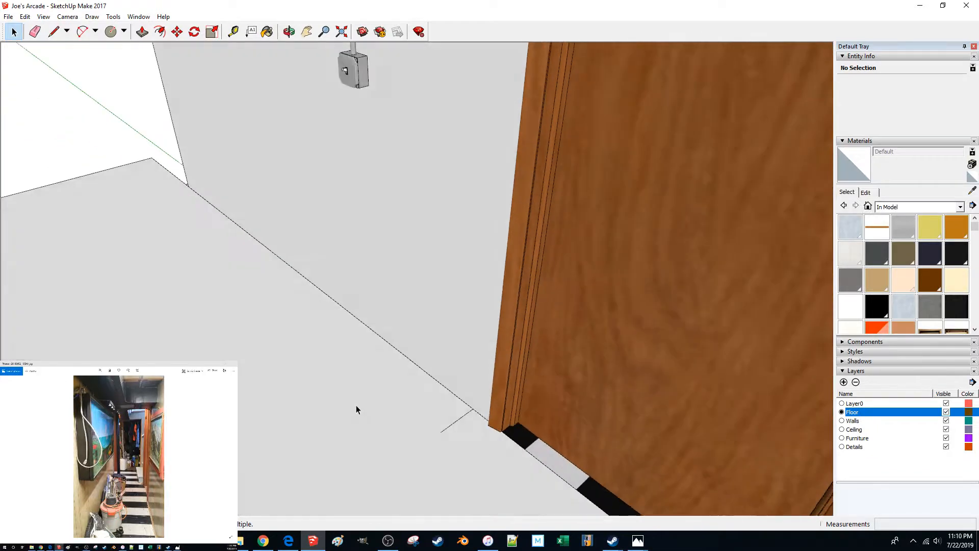
pyautogui.press('c')
pyautogui.click(322, 431)
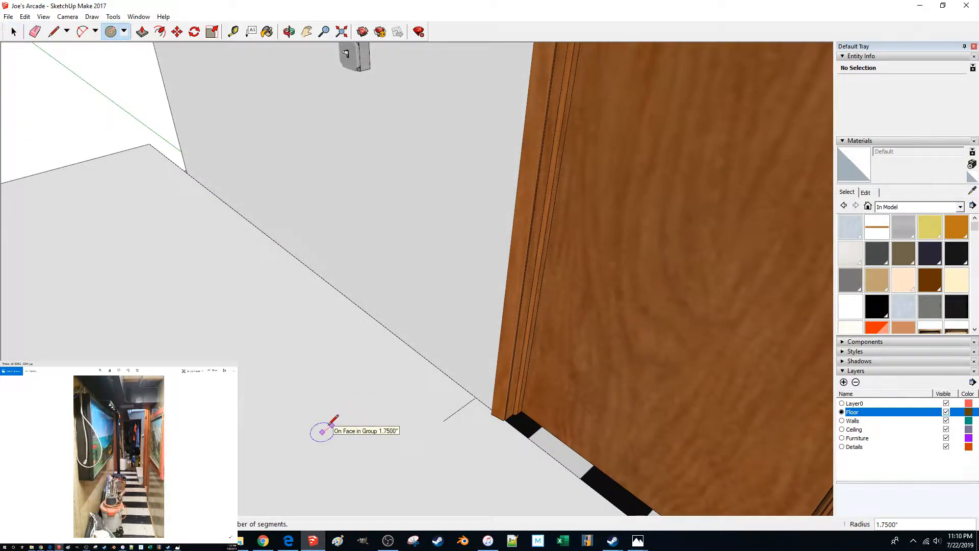
pyautogui.click(332, 424)
# Extrude the 1.75-inch-radius circle up to the top of the wall and group the resulting pipe
pyautogui.press('p')
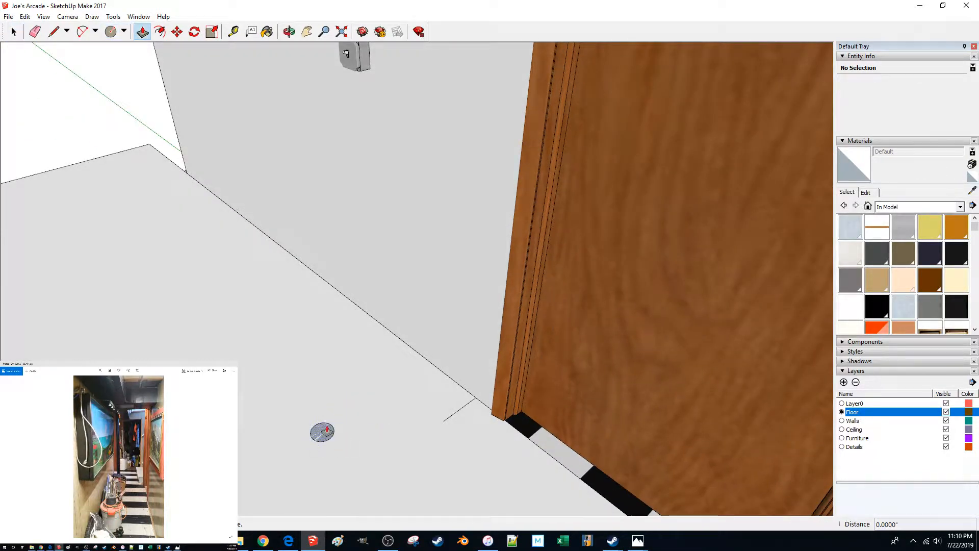
pyautogui.moveTo(324, 431); pyautogui.dragTo(316, 383)
pyautogui.scroll(-5, 346, 357)
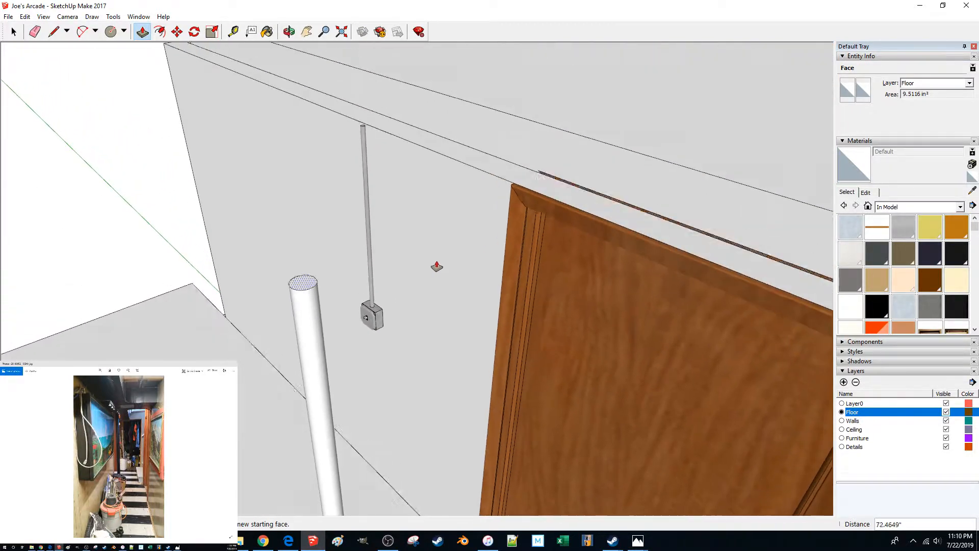
pyautogui.click(494, 179)
pyautogui.press('space')
pyautogui.tripleClick(288, 234)
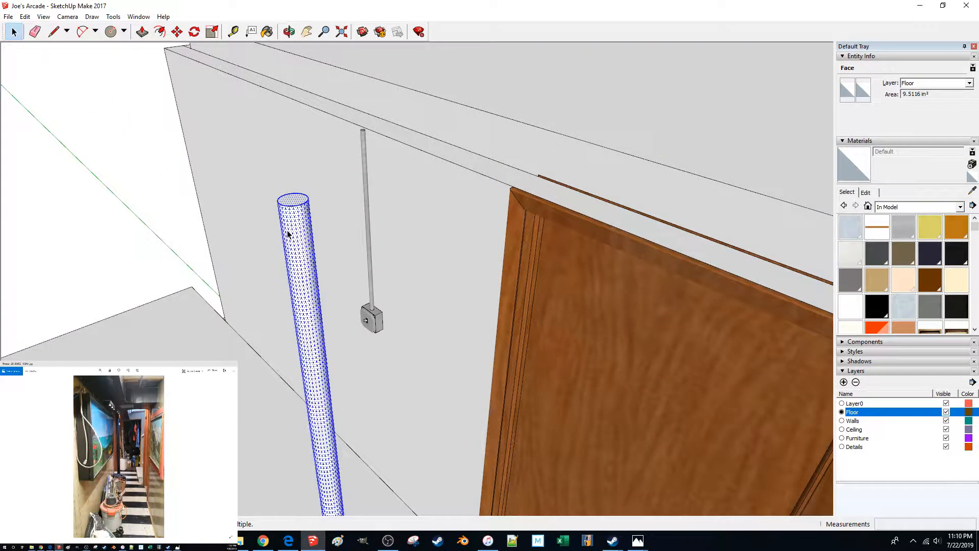
pyautogui.hotkey('ctrl', 'g')
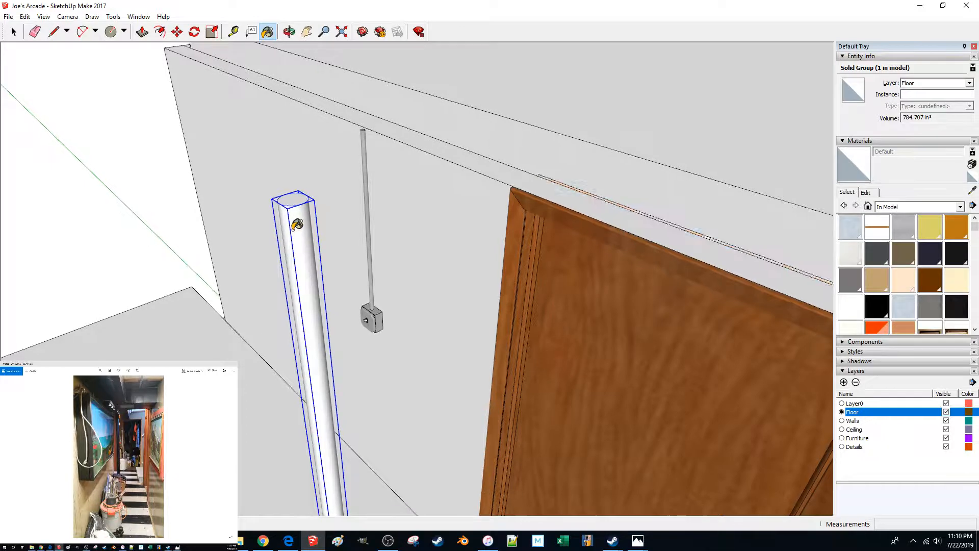
pyautogui.press('space')
pyautogui.click(166, 211)
pyautogui.moveTo(166, 211); pyautogui.dragTo(249, 223, button='middle')
# Paint the whole pipe group with the Metal Seamed Dark material
pyautogui.press('b')
pyautogui.press('space')
pyautogui.click(327, 216)
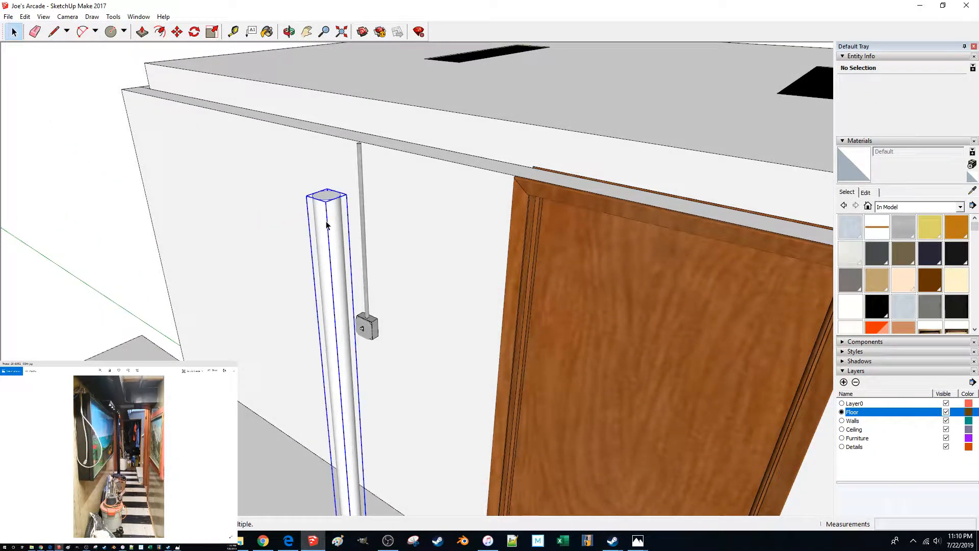
pyautogui.doubleClick(328, 222)
pyautogui.press('b')
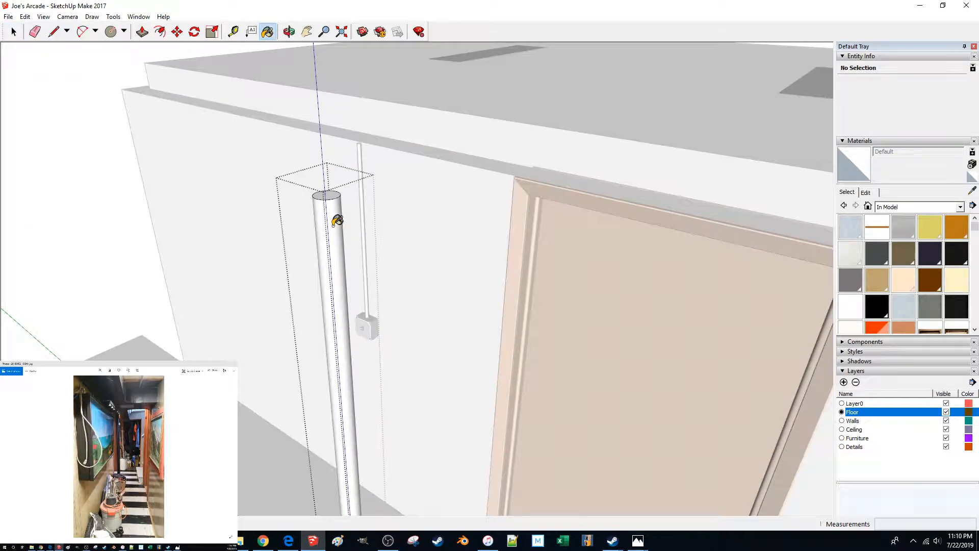
pyautogui.moveTo(335, 193); pyautogui.dragTo(343, 198, button='middle')
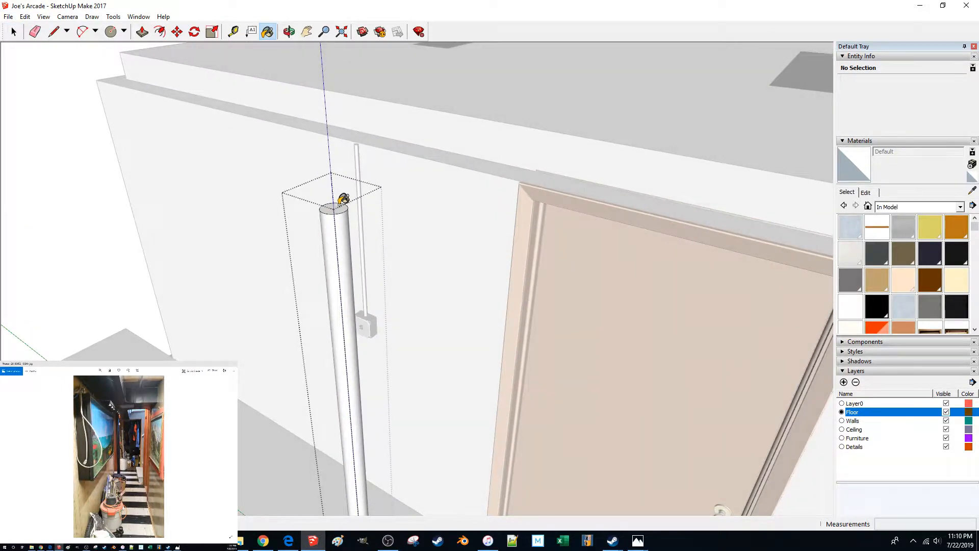
pyautogui.press('space')
pyautogui.tripleClick(342, 234)
pyautogui.press('b')
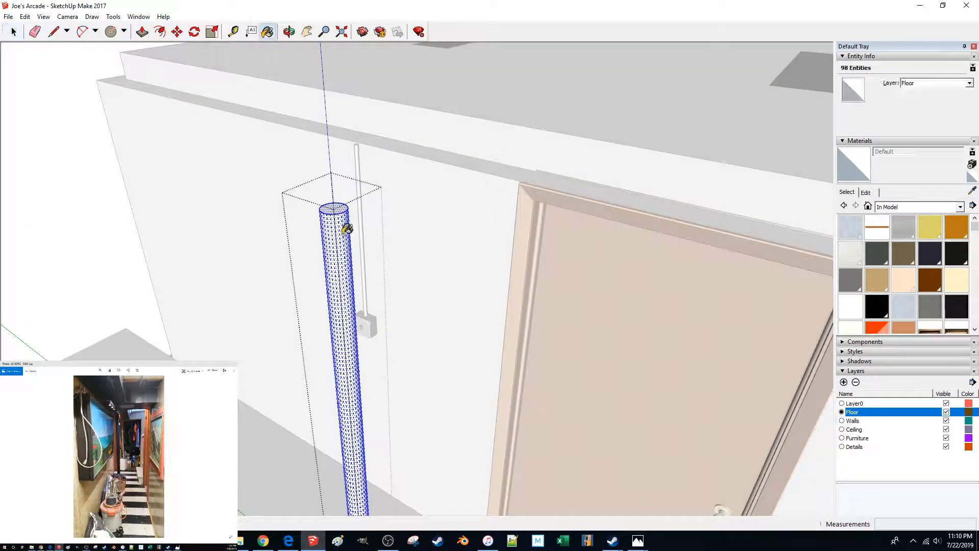
pyautogui.click(954, 305)
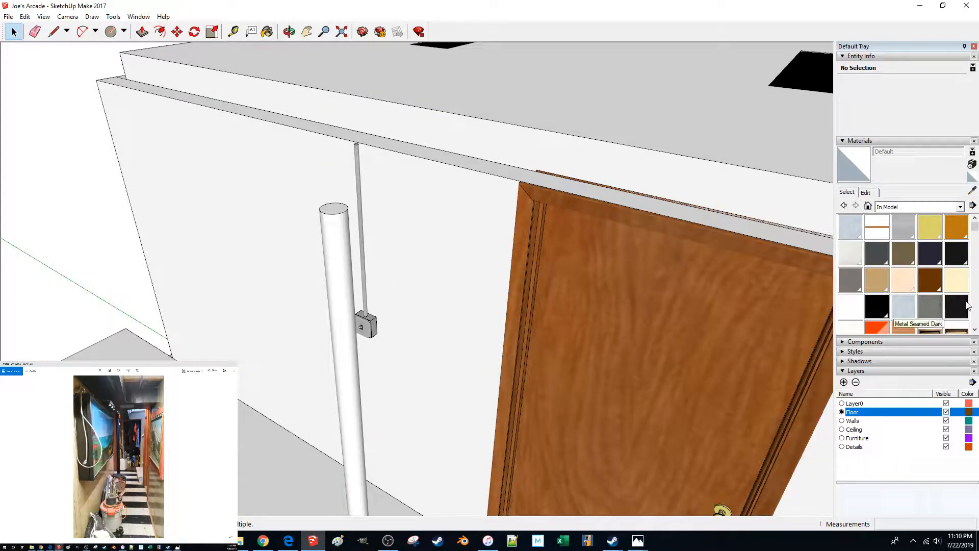
pyautogui.click(355, 249)
pyautogui.press('space')
# Move the dark pipe by the edge of its base to the end of the short line on the slab
pyautogui.moveTo(457, 236)
pyautogui.mouseDown(button='middle')
pyautogui.moveTo(77, 246)
pyautogui.moveTo(85, 277)
pyautogui.moveTo(251, 284)
pyautogui.moveTo(349, 302)
pyautogui.moveTo(405, 263)
pyautogui.mouseUp(button='middle')
pyautogui.scroll(6, 305, 294)
pyautogui.scroll(-2, 316, 294)
pyautogui.click(406, 262)
pyautogui.scroll(-2, 406, 262)
pyautogui.scroll(10, 405, 265)
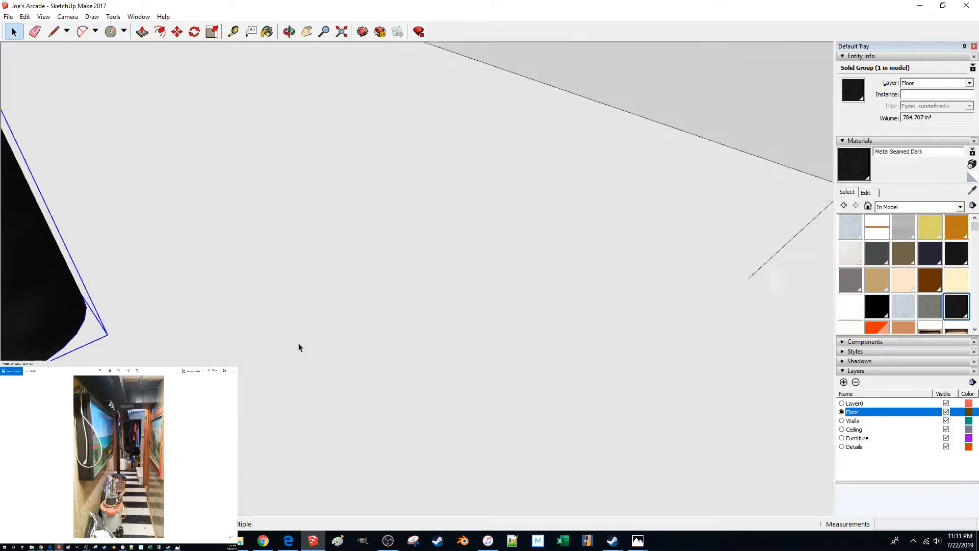
pyautogui.press('m')
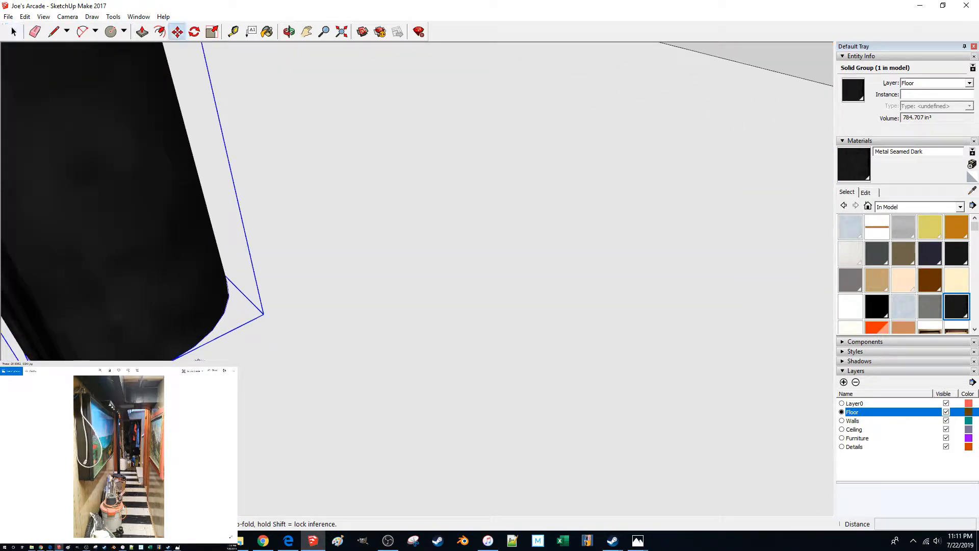
pyautogui.click(169, 364)
pyautogui.scroll(-5, 169, 364)
pyautogui.click(99, 417)
# Move the pipe 1.75 inches along the wall and another 1.75 inches toward the wall
pyautogui.moveTo(99, 417); pyautogui.dragTo(304, 401, button='middle')
pyautogui.click(284, 411)
pyautogui.write('1.75')
pyautogui.press('Return')
pyautogui.scroll(2, 307, 421)
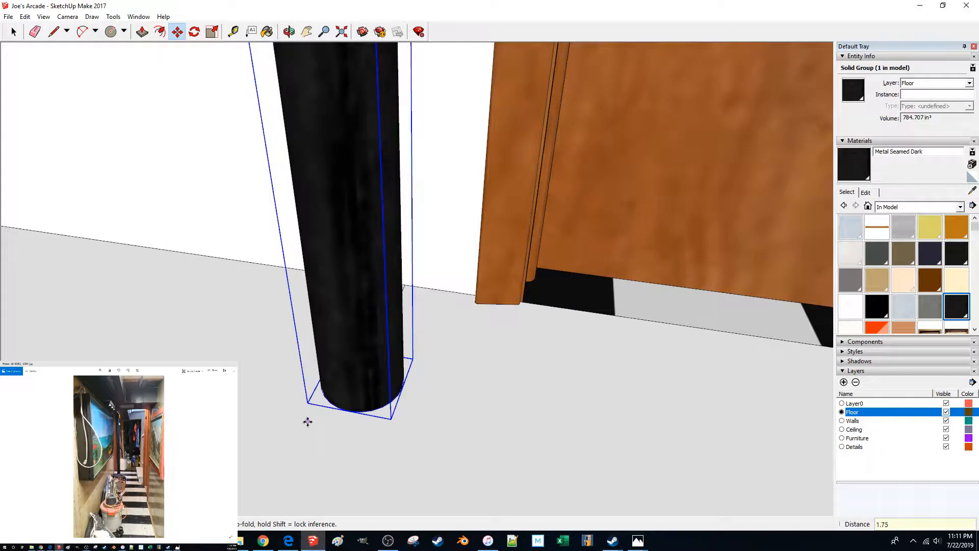
pyautogui.moveTo(308, 422); pyautogui.dragTo(519, 399, button='middle')
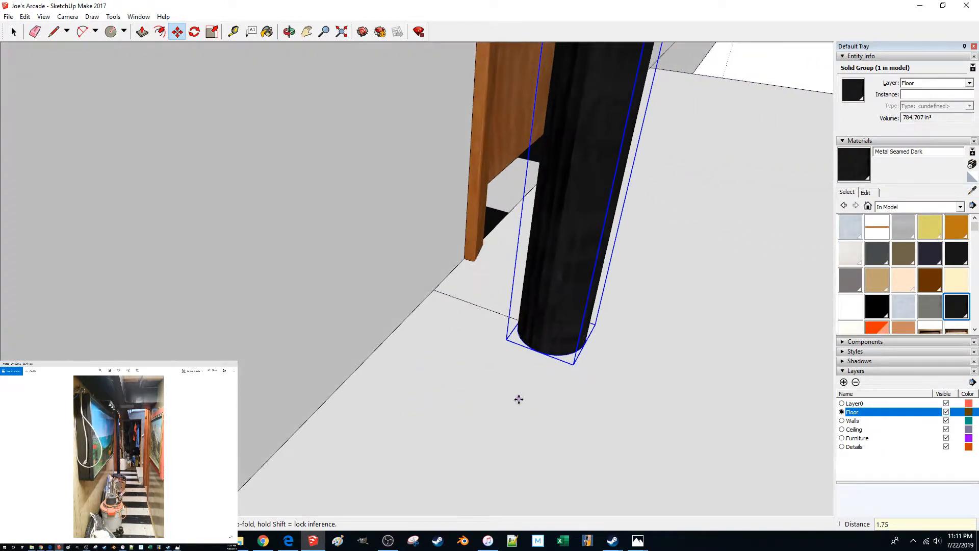
pyautogui.click(518, 399)
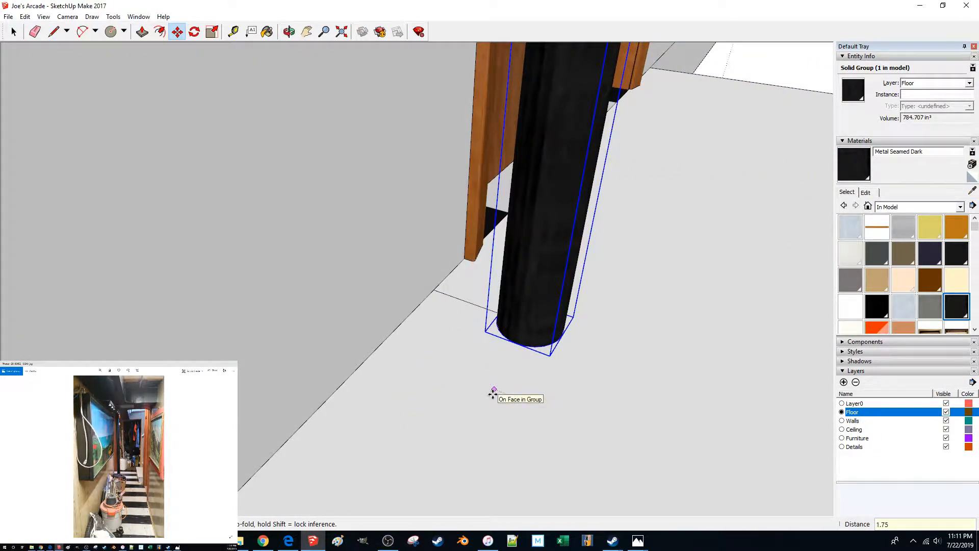
pyautogui.press('Return')
# Delete the short line on the slab between the wall and the pipe
pyautogui.press('space')
pyautogui.scroll(10, 463, 301)
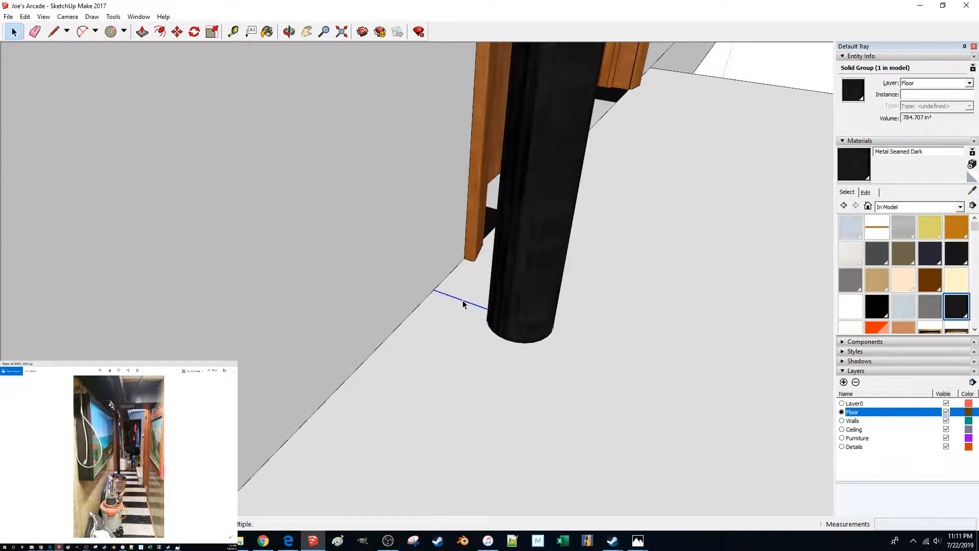
pyautogui.scroll(-8, 463, 305)
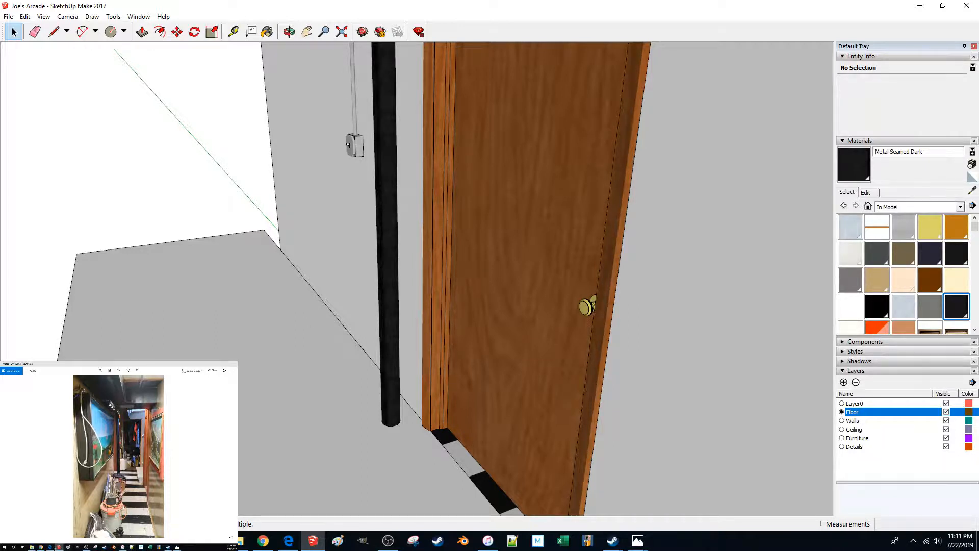
# Consult the hand-drawn plan and move the pipe 1.75 inches away from the wall
pyautogui.click(50, 548)
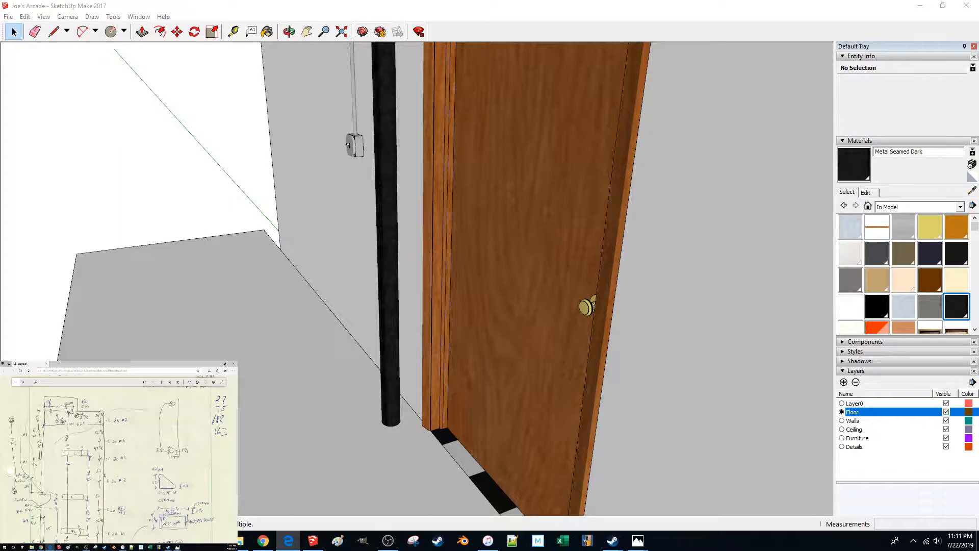
pyautogui.scroll(-2, 121, 471)
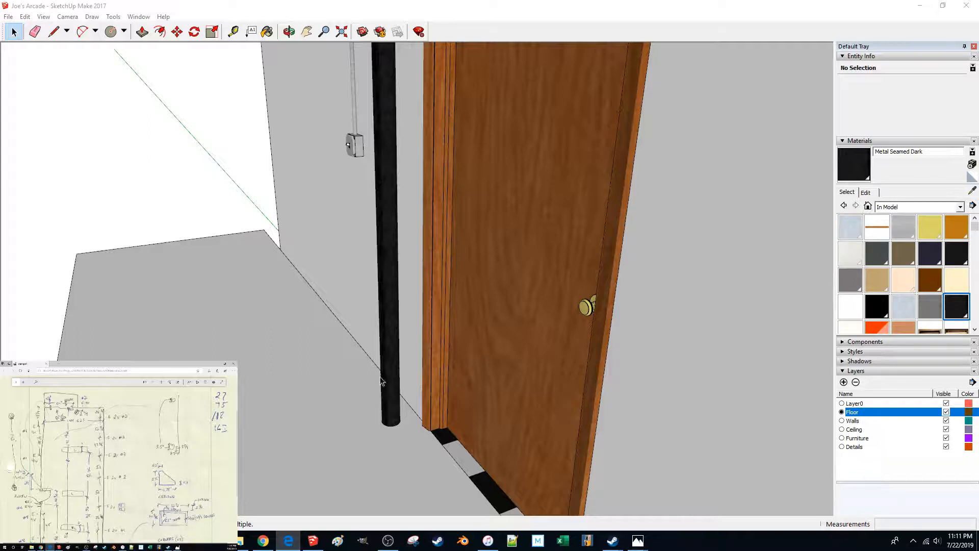
pyautogui.click(383, 408)
pyautogui.press('m')
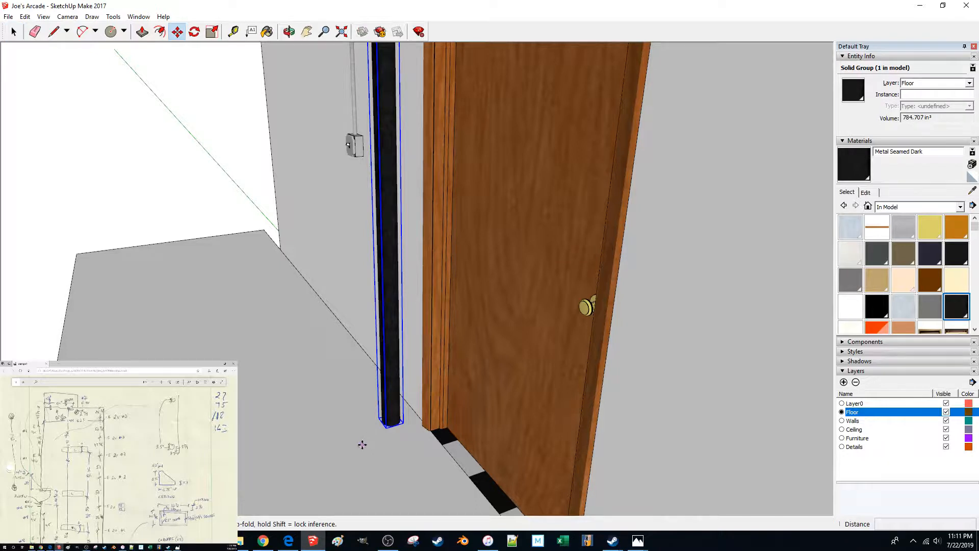
pyautogui.click(364, 444)
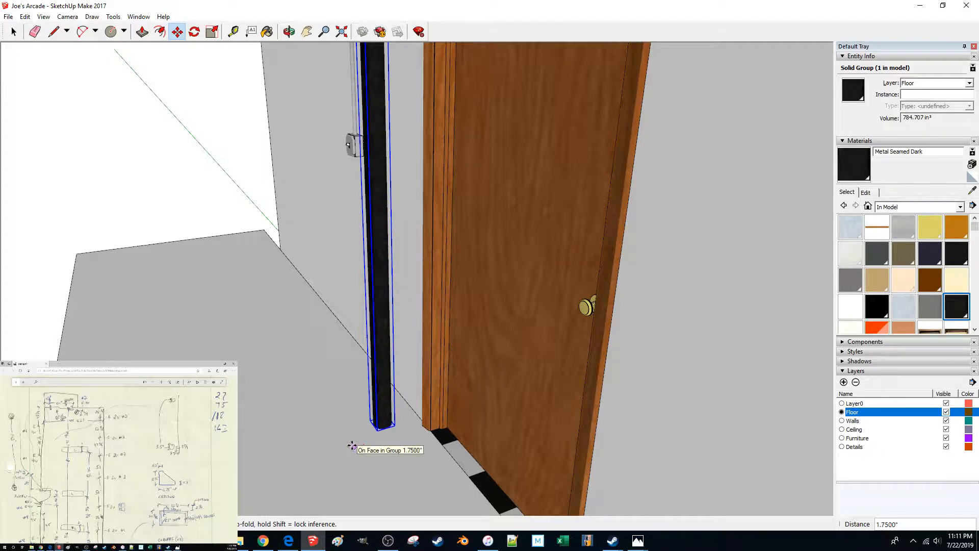
pyautogui.click(352, 446)
pyautogui.press('space')
# Measure the distance from the pipe's base to the wall with a temporary line, leaving no line behind
pyautogui.moveTo(361, 443); pyautogui.dragTo(412, 432, button='middle')
pyautogui.press('l')
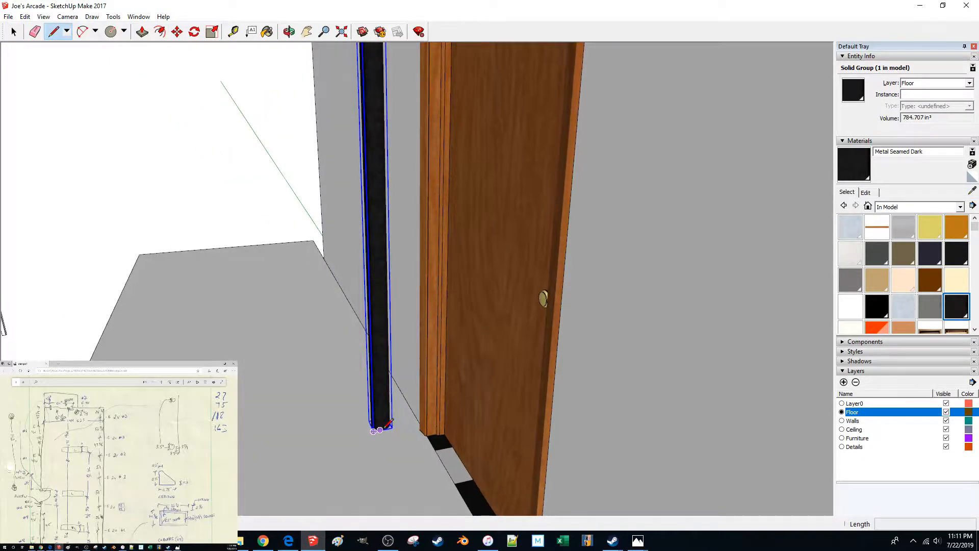
pyautogui.click(385, 428)
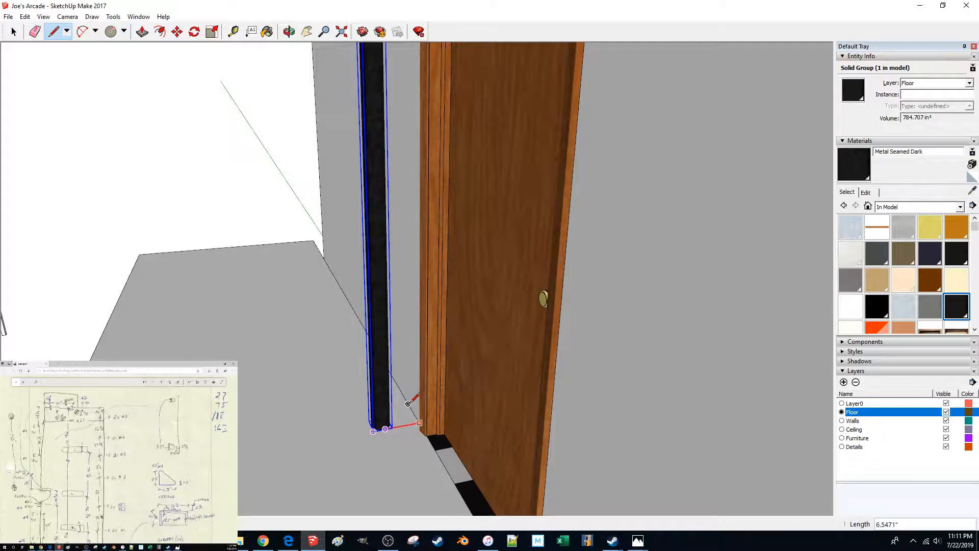
pyautogui.scroll(3, 408, 395)
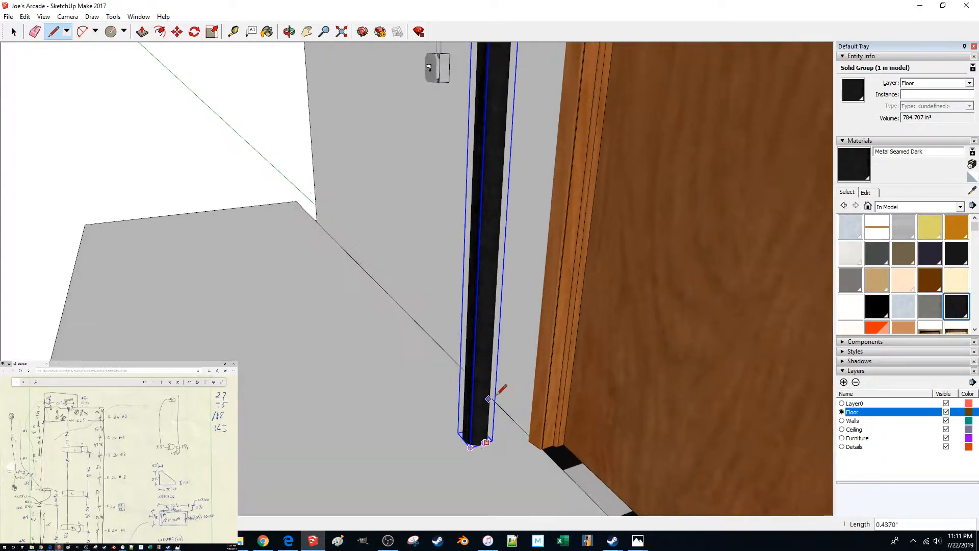
pyautogui.press('Escape')
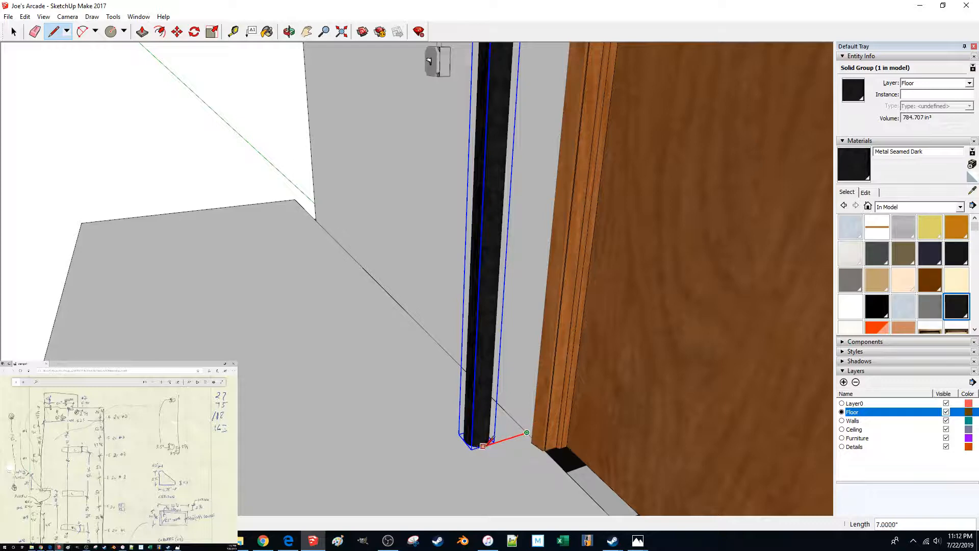
pyautogui.press('Escape')
pyautogui.press('space')
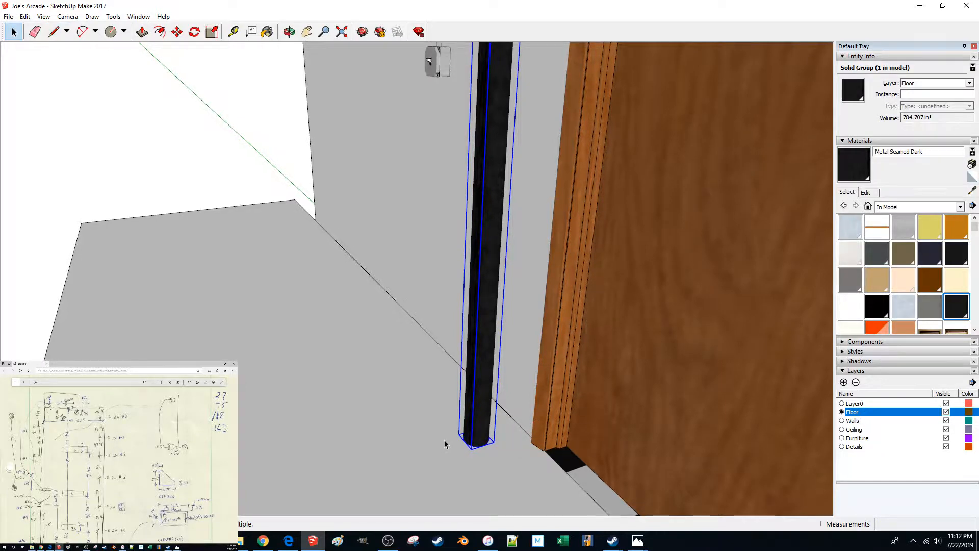
# Adjust the pipe's position on the slab and place a copy of it 142 inches along the wall, away from the door
pyautogui.moveTo(446, 443); pyautogui.dragTo(545, 387, button='middle')
pyautogui.press('m')
pyautogui.scroll(8, 560, 387)
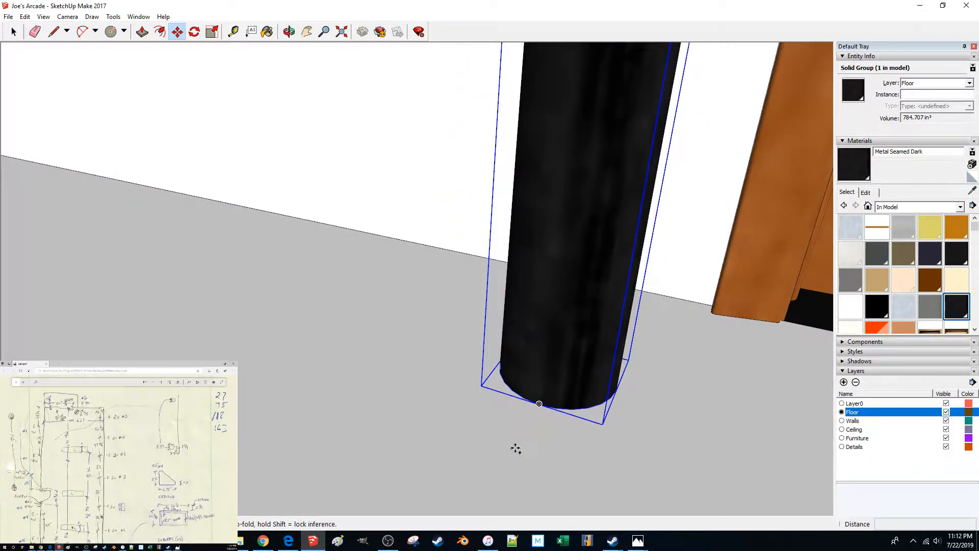
pyautogui.write('5')
pyautogui.press('Return')
pyautogui.moveTo(454, 426); pyautogui.dragTo(510, 451, button='middle')
pyautogui.click(511, 452)
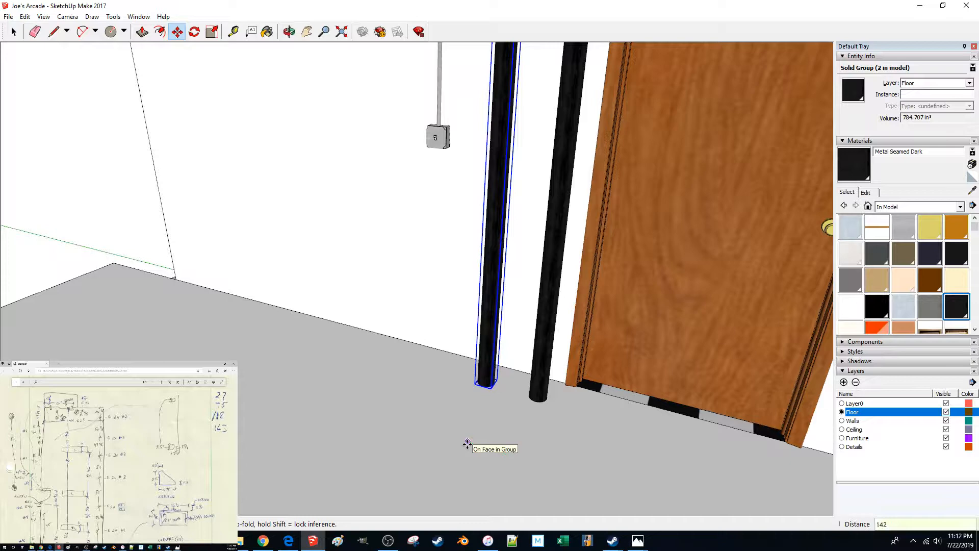
pyautogui.press('Return')
pyautogui.press('space')
pyautogui.scroll(-5, 408, 375)
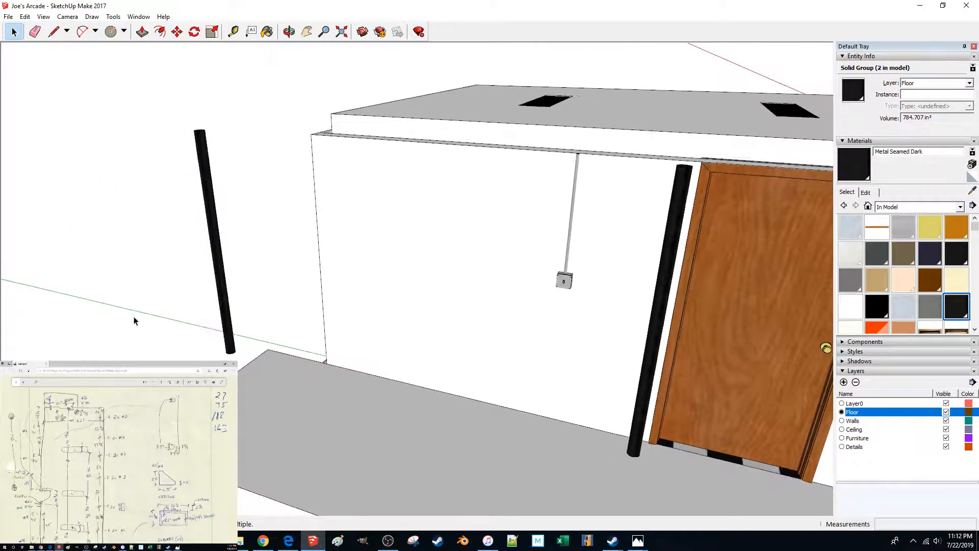
pyautogui.click(133, 320)
pyautogui.moveTo(133, 321); pyautogui.dragTo(204, 296, button='middle')
# Check the pipe's position beside the door frame in the reference photo 20190602_111823.jpg and return to the model
pyautogui.moveTo(648, 541)
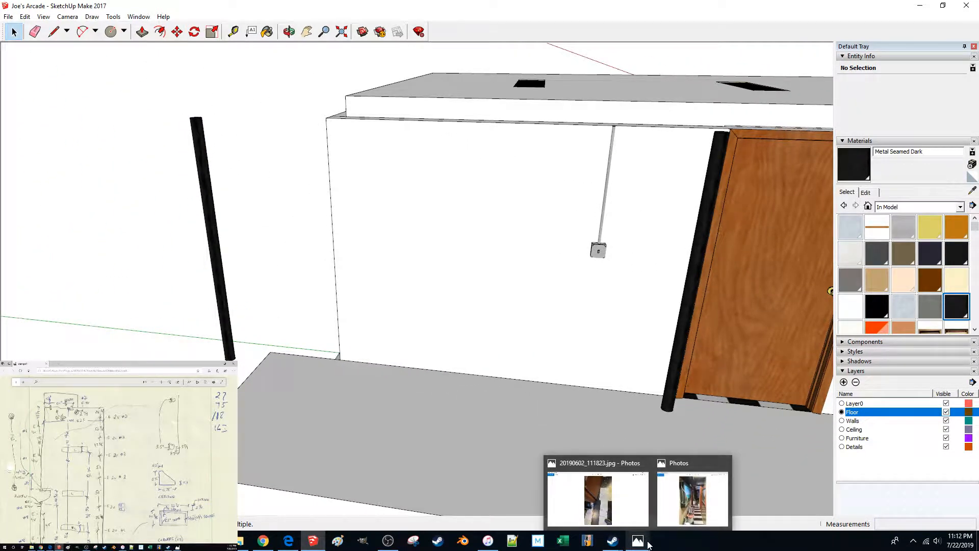
pyautogui.moveTo(705, 503)
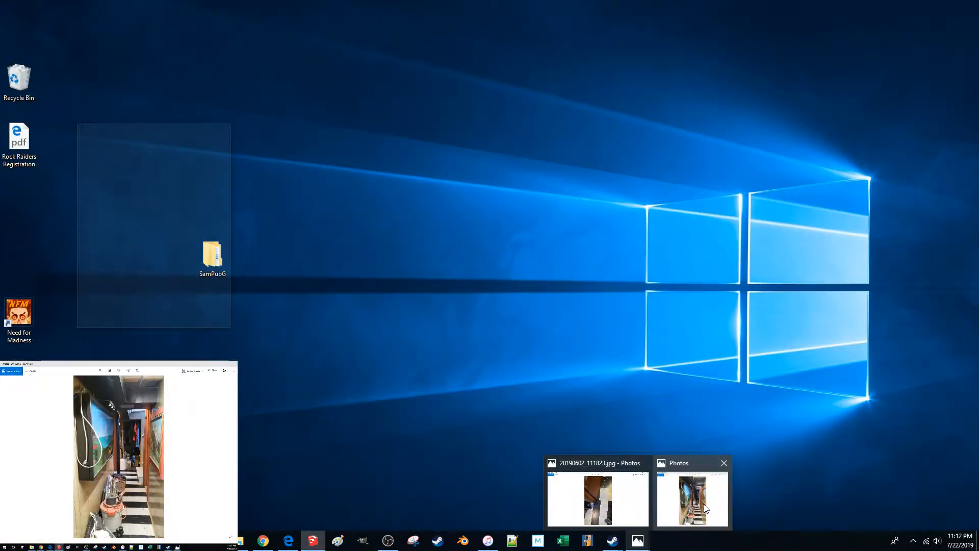
pyautogui.moveTo(627, 508)
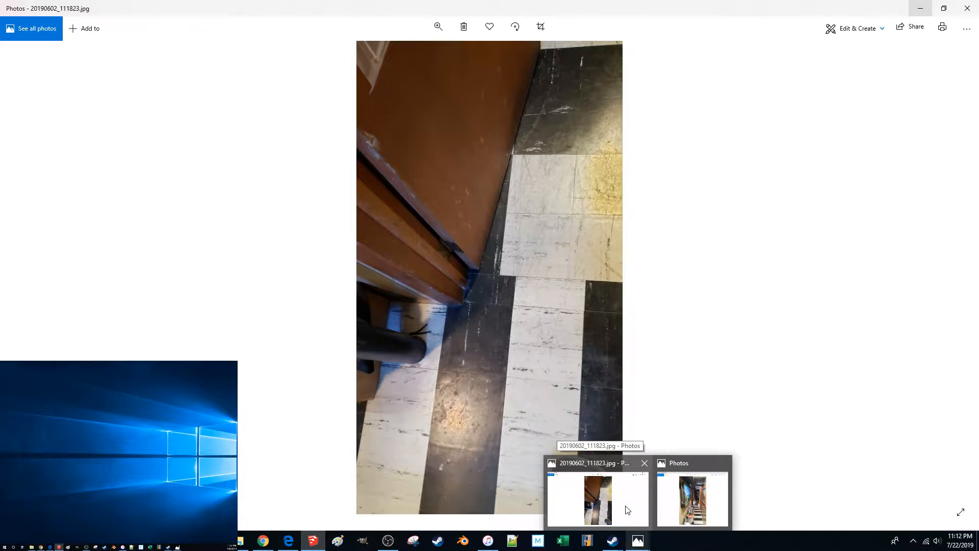
pyautogui.click(627, 509)
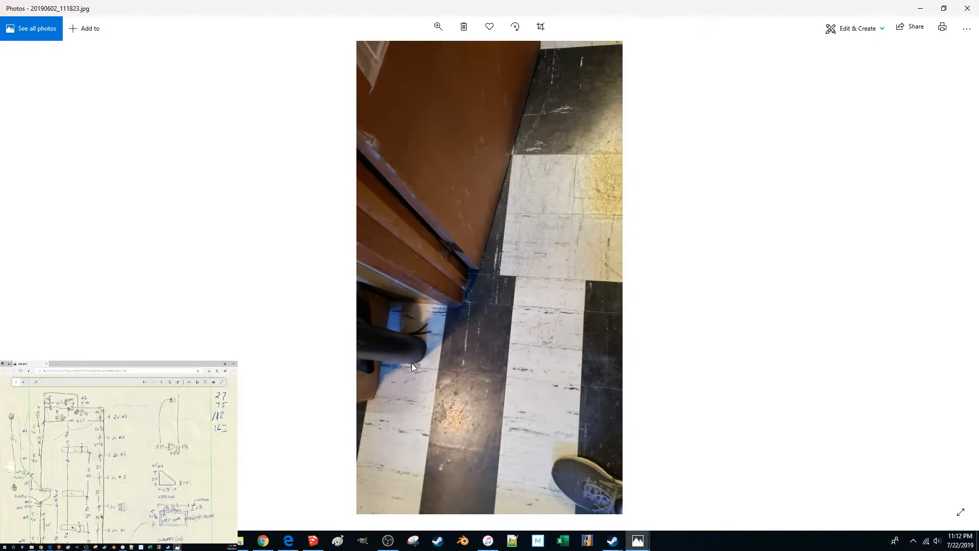
pyautogui.click(922, 14)
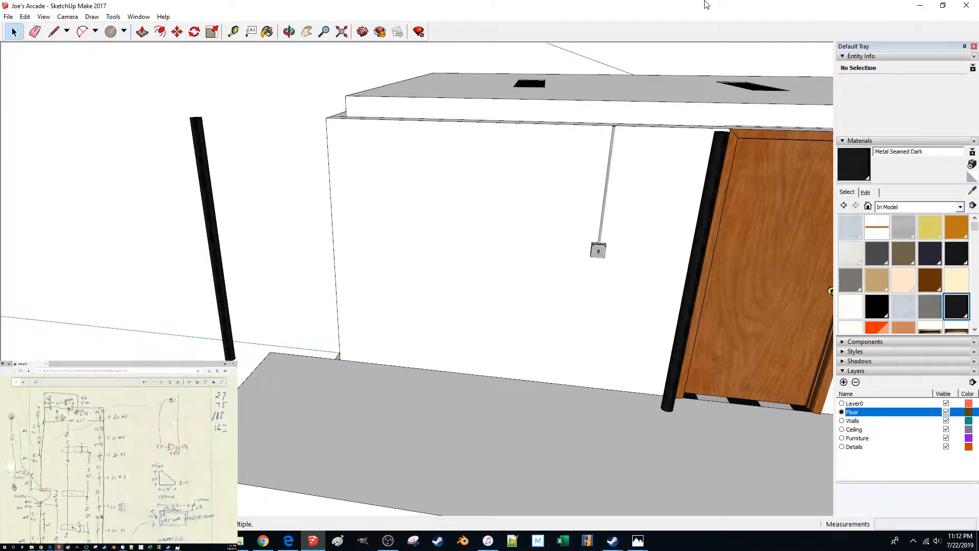
# Delete the plain grey hallway slab outside the door
pyautogui.moveTo(546, 210); pyautogui.dragTo(426, 227, button='middle')
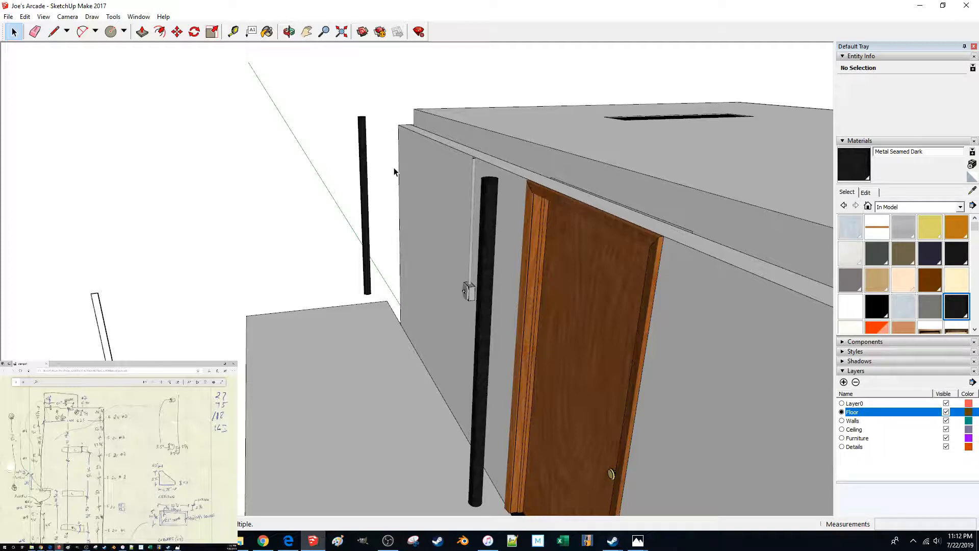
pyautogui.moveTo(393, 167); pyautogui.dragTo(347, 277, button='middle')
pyautogui.moveTo(514, 381); pyautogui.dragTo(485, 380, button='middle')
pyautogui.click(484, 381)
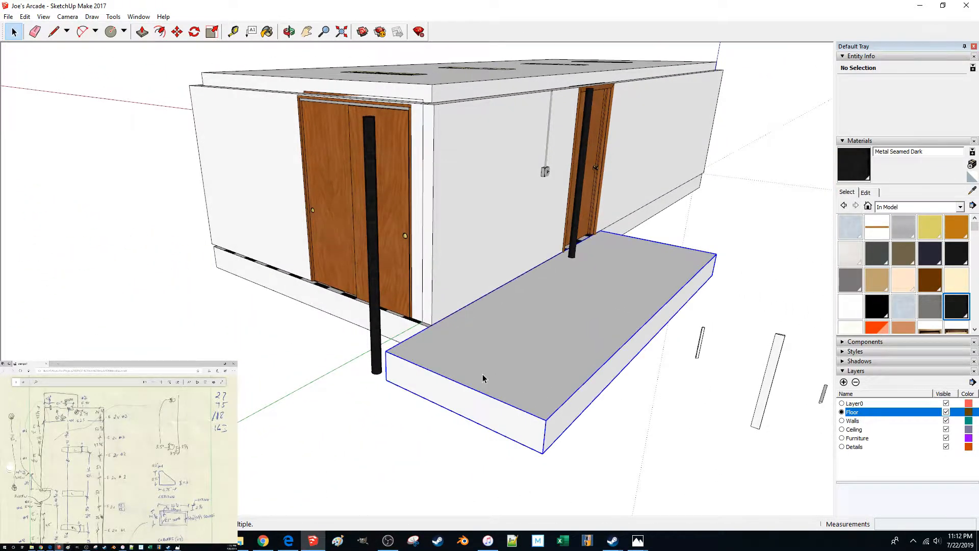
pyautogui.scroll(5, 486, 377)
pyautogui.scroll(3, 489, 368)
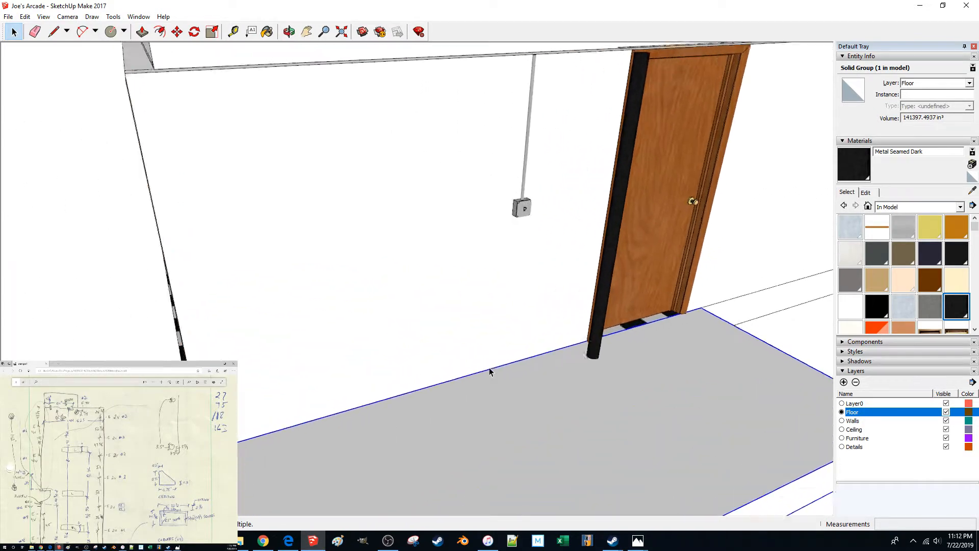
pyautogui.scroll(-6, 488, 368)
pyautogui.moveTo(490, 372)
pyautogui.mouseDown(button='middle')
pyautogui.moveTo(522, 363)
pyautogui.moveTo(530, 388)
pyautogui.moveTo(503, 377)
pyautogui.mouseUp(button='middle')
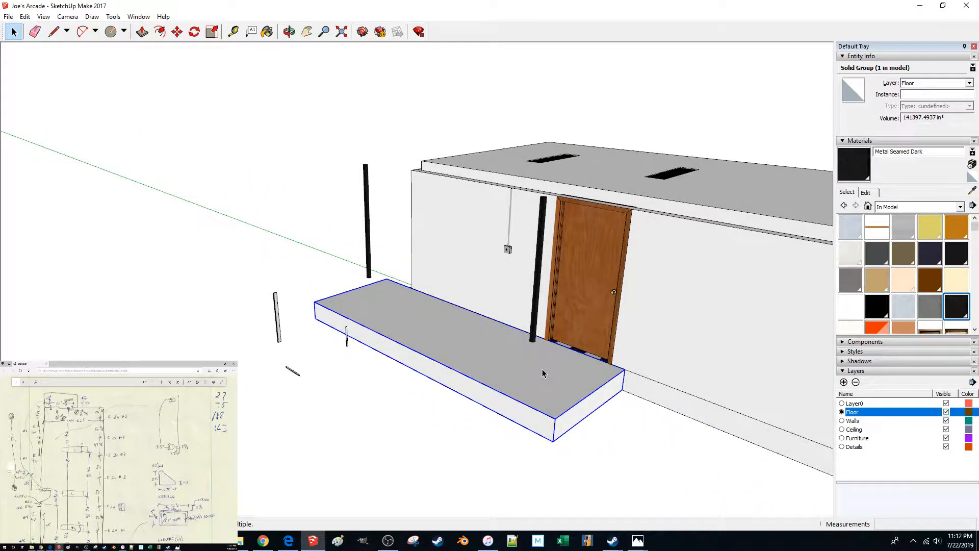
pyautogui.press('Delete')
# Place a copy of the room's checkered floor slab in the open area outside the door wall
pyautogui.press('m')
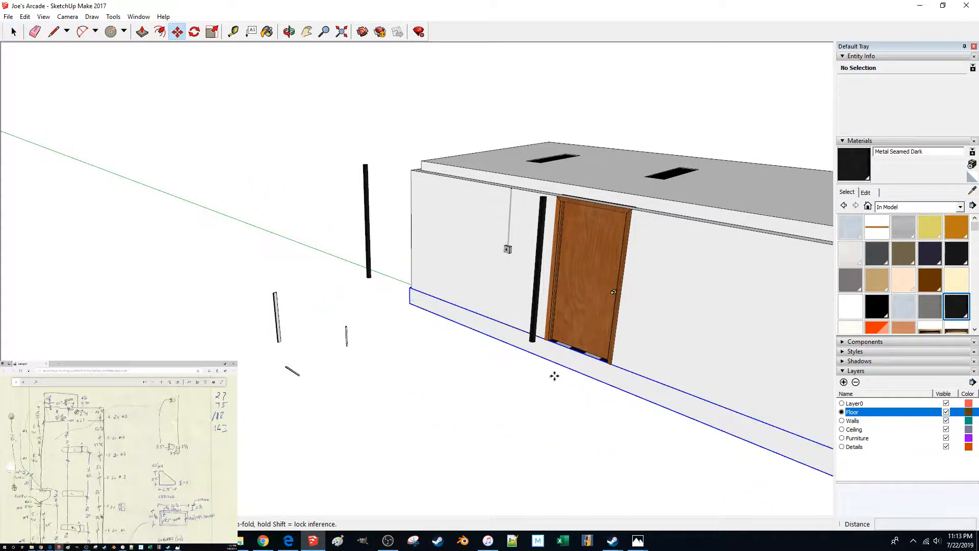
pyautogui.click(555, 375)
pyautogui.press('ctrl')
pyautogui.scroll(-5, 435, 402)
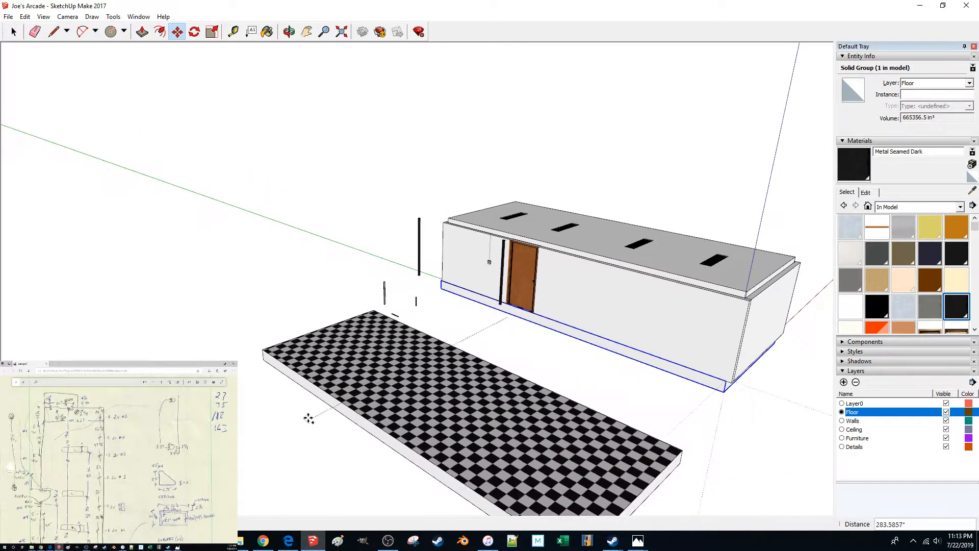
pyautogui.click(292, 442)
pyautogui.press('space')
# Assign all the geometry inside the pipe group beside the door to the Details layer
pyautogui.scroll(3, 497, 278)
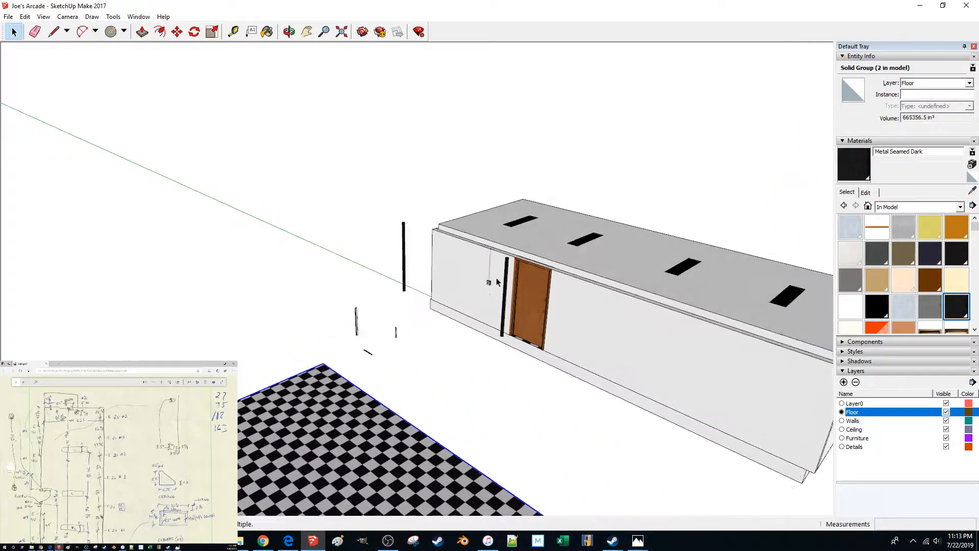
pyautogui.scroll(6, 499, 301)
pyautogui.doubleClick(536, 369)
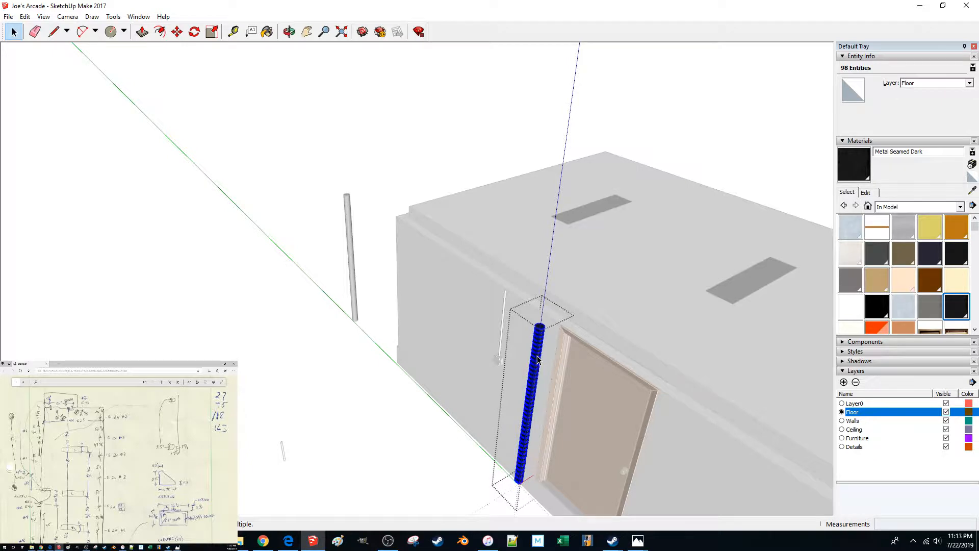
pyautogui.click(929, 86)
pyautogui.click(915, 125)
pyautogui.click(476, 157)
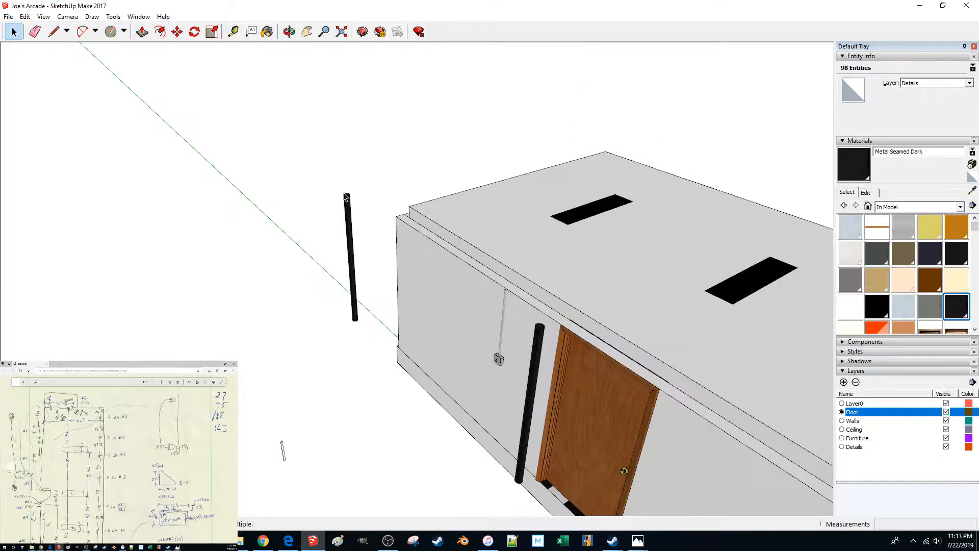
# Assign all the geometry inside the far pipe's group to the Details layer
pyautogui.doubleClick(348, 208)
pyautogui.tripleClick(351, 229)
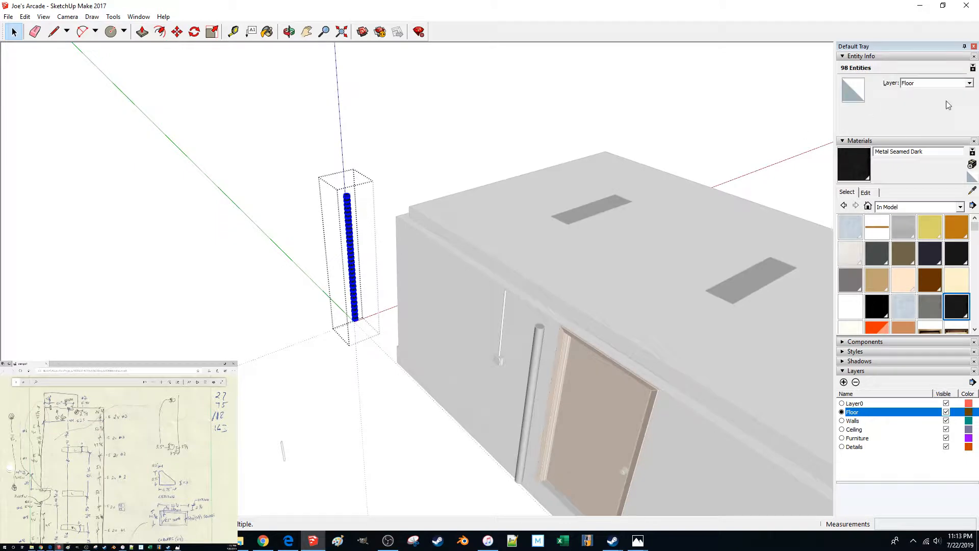
pyautogui.click(933, 83)
pyautogui.click(924, 106)
pyautogui.click(456, 135)
# Assign both pipe groups themselves to the Details layer
pyautogui.click(348, 255)
pyautogui.keyDown('shift'); pyautogui.click(534, 357); pyautogui.keyUp('shift')
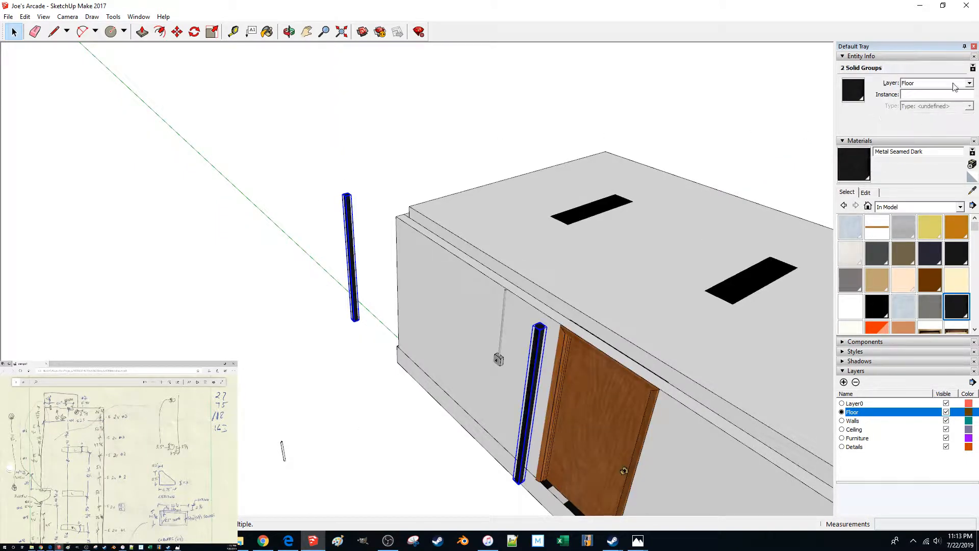
pyautogui.click(933, 83)
pyautogui.click(924, 106)
pyautogui.click(440, 156)
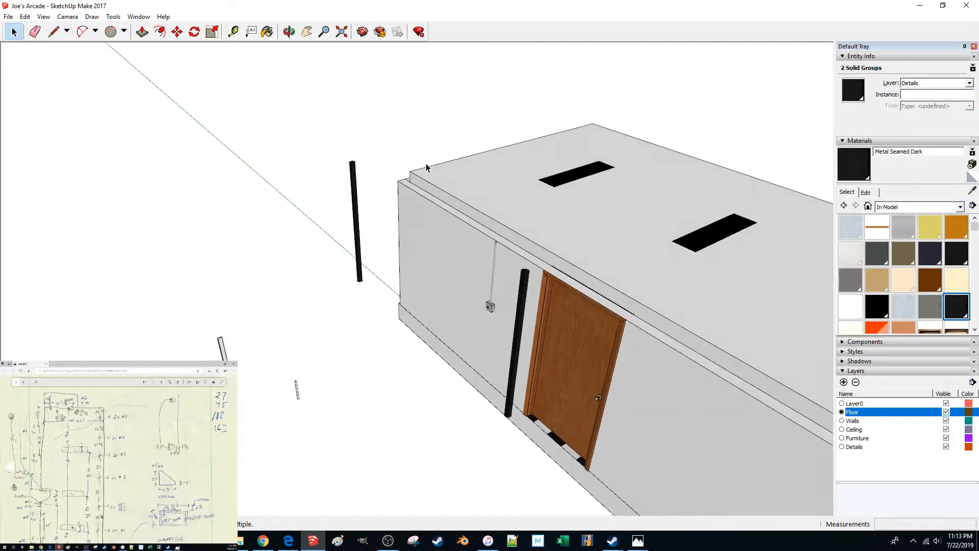
# Open the copied checkered floor for editing and push one long side inward about 135.5 inches, leaving a narrow strip
pyautogui.click(245, 327)
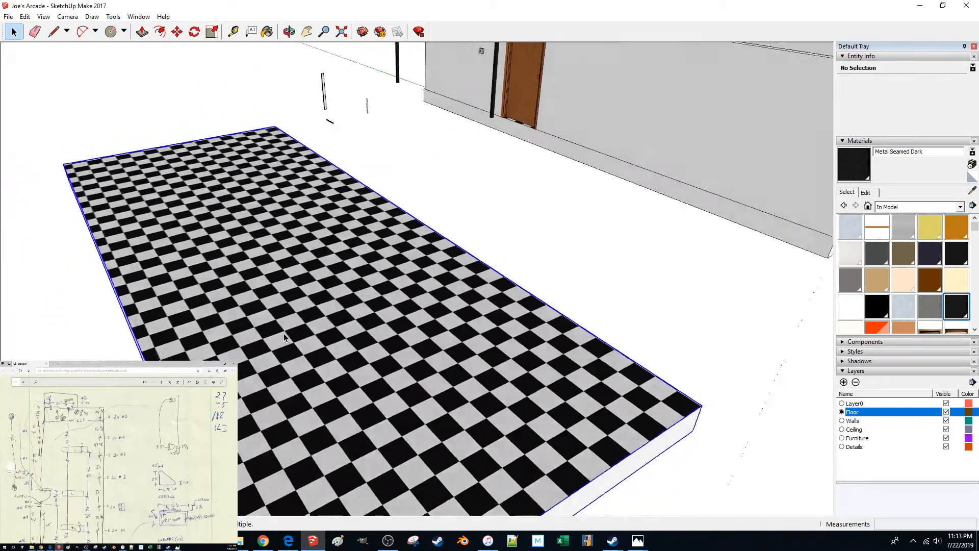
pyautogui.doubleClick(351, 353)
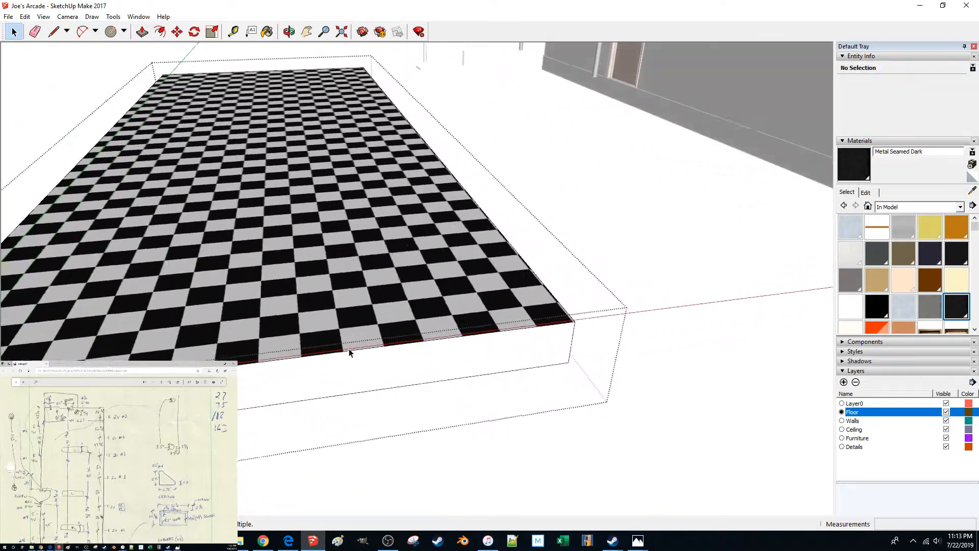
pyautogui.click(601, 328)
pyautogui.click(389, 287)
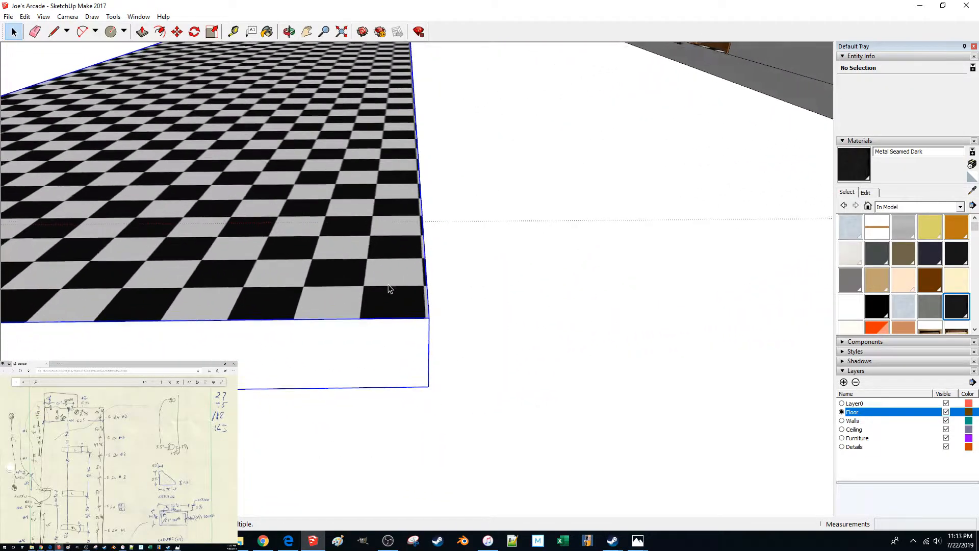
pyautogui.doubleClick(389, 289)
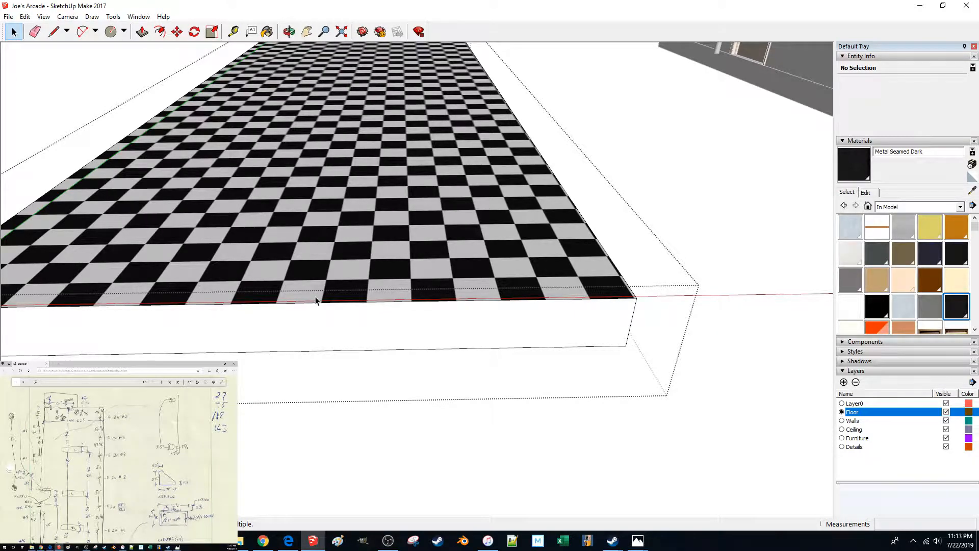
pyautogui.press('p')
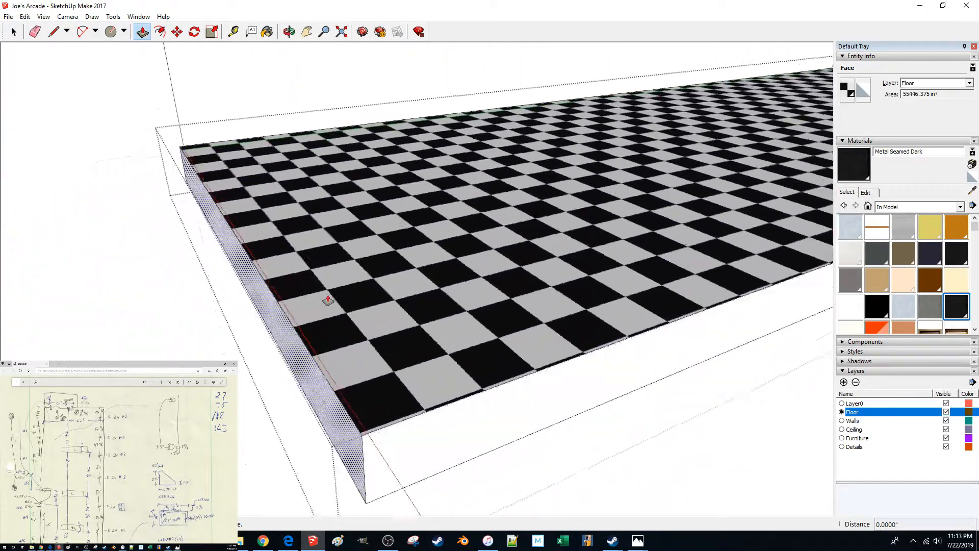
pyautogui.click(370, 472)
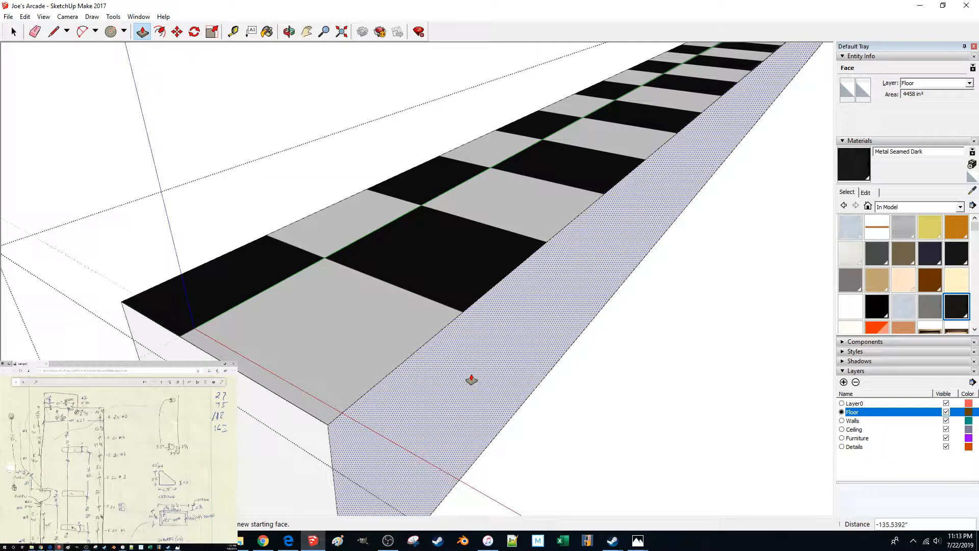
pyautogui.click(472, 380)
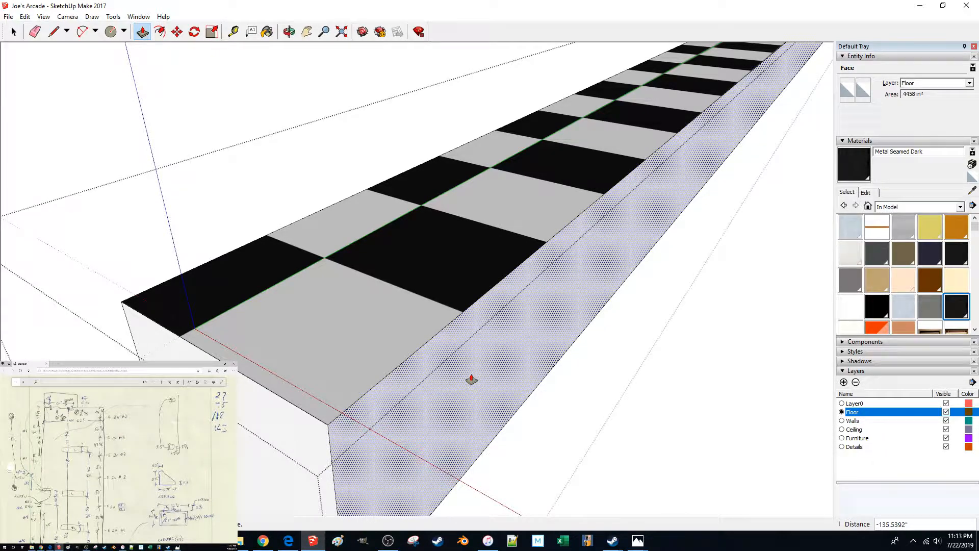
# Push the opposite long side of the checkered strip inward about 4.8 inches
pyautogui.moveTo(471, 380); pyautogui.dragTo(410, 393, button='middle')
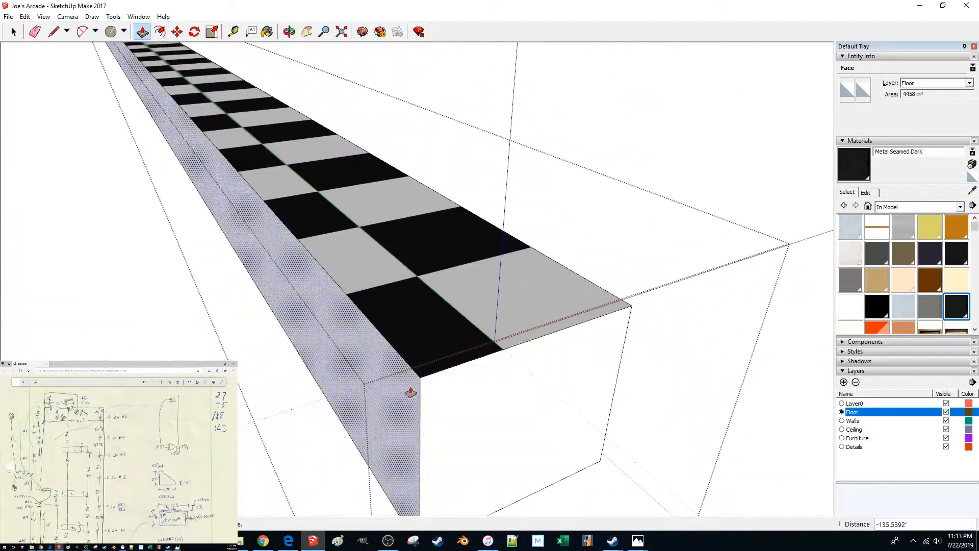
pyautogui.click(396, 397)
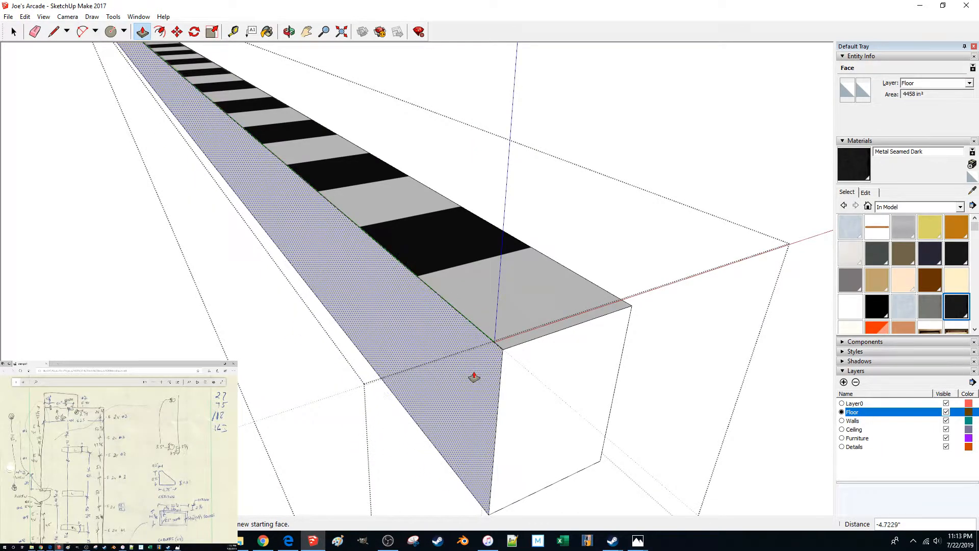
pyautogui.click(475, 377)
pyautogui.scroll(-6, 474, 376)
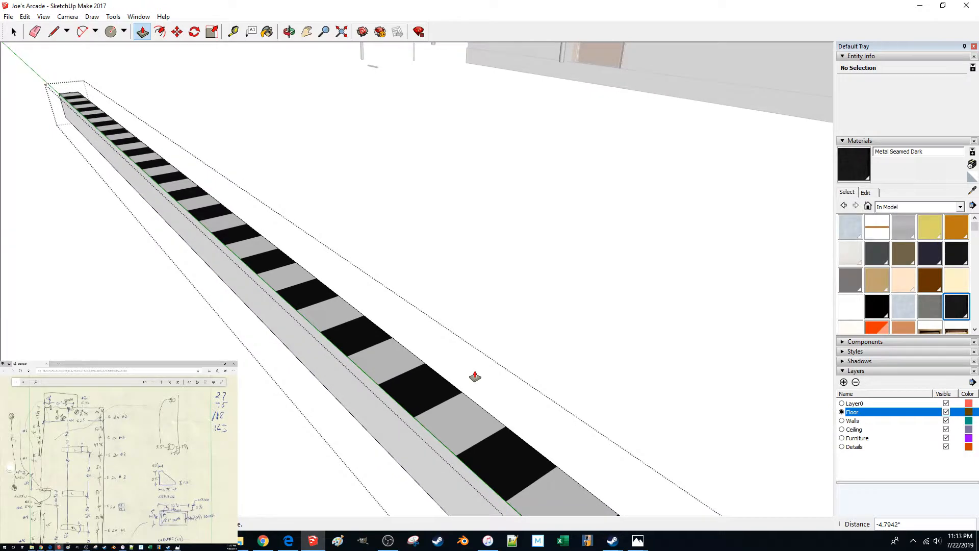
pyautogui.scroll(-3, 471, 287)
# Draw a closed four-sided floor patch of about 1827 square inches on the open ground beside the strip
pyautogui.moveTo(535, 285); pyautogui.dragTo(482, 281, button='middle')
pyautogui.moveTo(498, 278); pyautogui.dragTo(428, 275, button='middle')
pyautogui.press('l')
pyautogui.click(419, 278)
pyautogui.click(459, 365)
pyautogui.click(578, 343)
pyautogui.click(519, 262)
pyautogui.click(419, 278)
pyautogui.press('space')
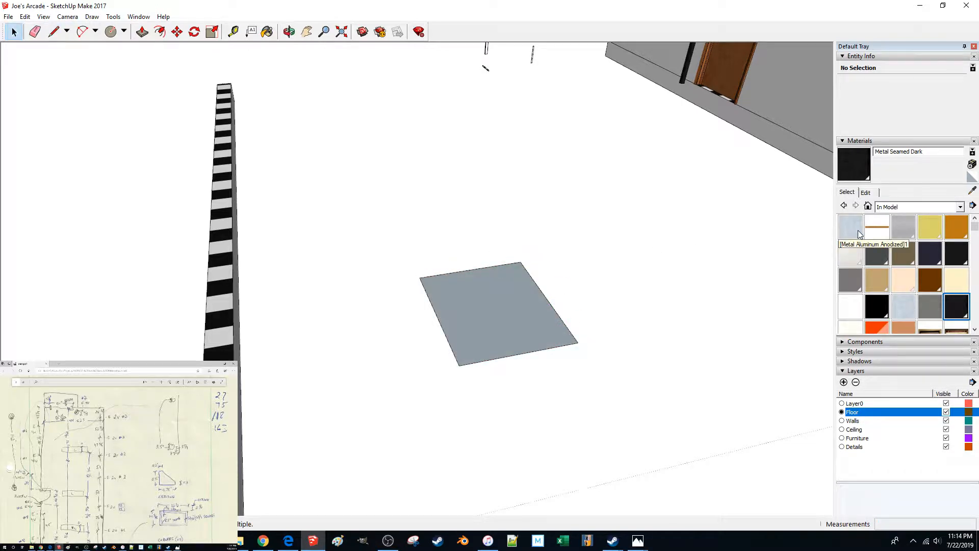
# Paint the new floor patch with the Tile_Floor material
pyautogui.scroll(-2, 916, 269)
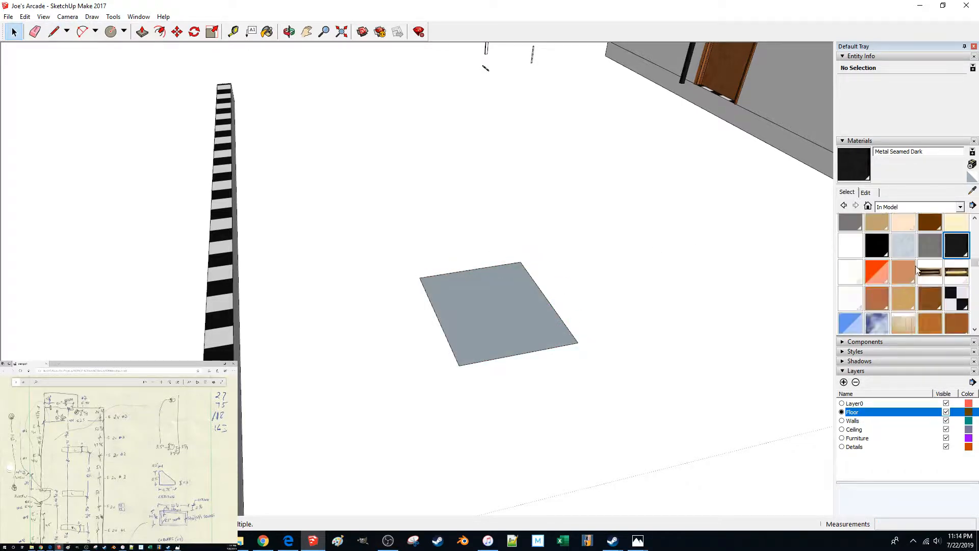
pyautogui.click(956, 298)
pyautogui.click(509, 320)
pyautogui.moveTo(525, 313); pyautogui.dragTo(479, 314, button='middle')
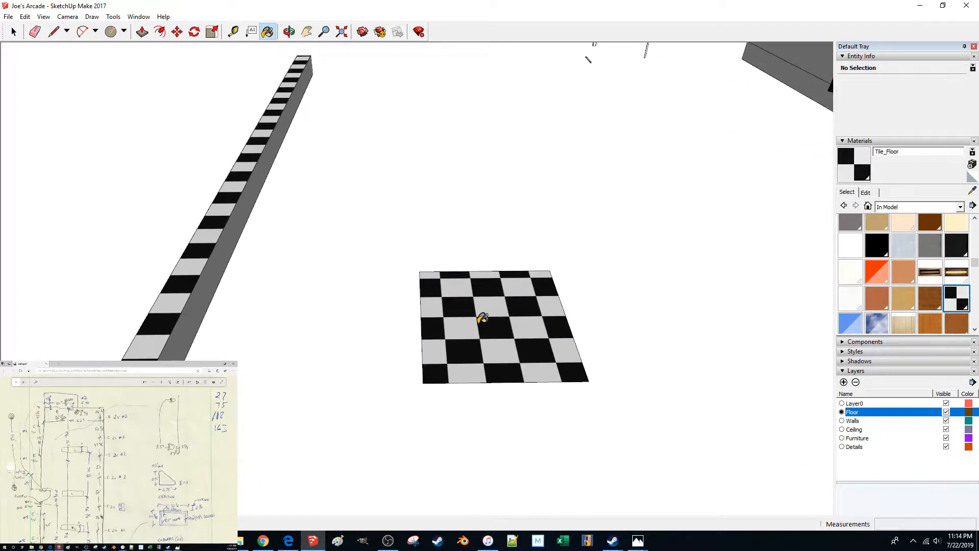
pyautogui.press('space')
# Reposition the tile texture on the patch so that a full black tile starts at its near corner
pyautogui.scroll(3, 481, 321)
pyautogui.rightClick(481, 328)
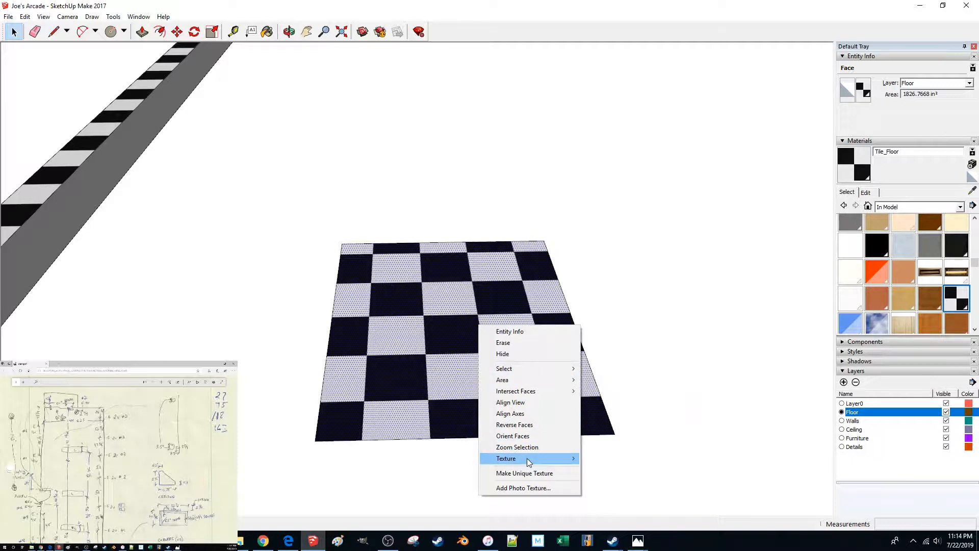
pyautogui.moveTo(560, 458)
pyautogui.click(594, 457)
pyautogui.moveTo(371, 394); pyautogui.dragTo(321, 434)
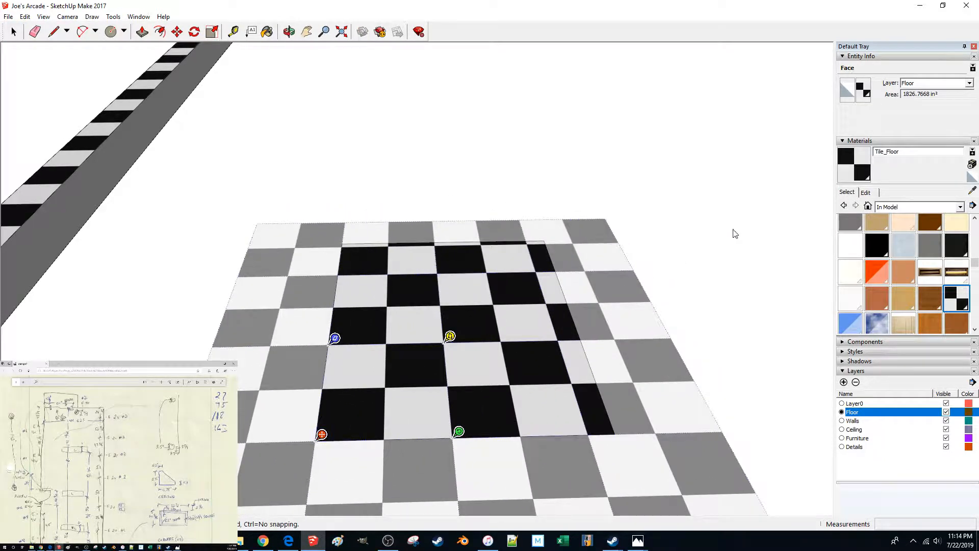
pyautogui.click(706, 271)
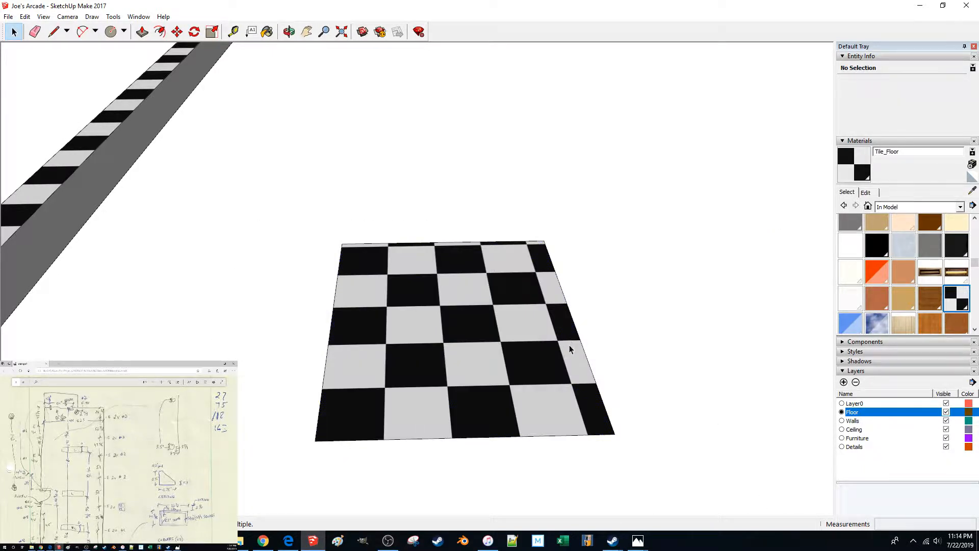
# Abandon a trial line from the patch's near corner and delete the narrow checkered strip
pyautogui.press('l')
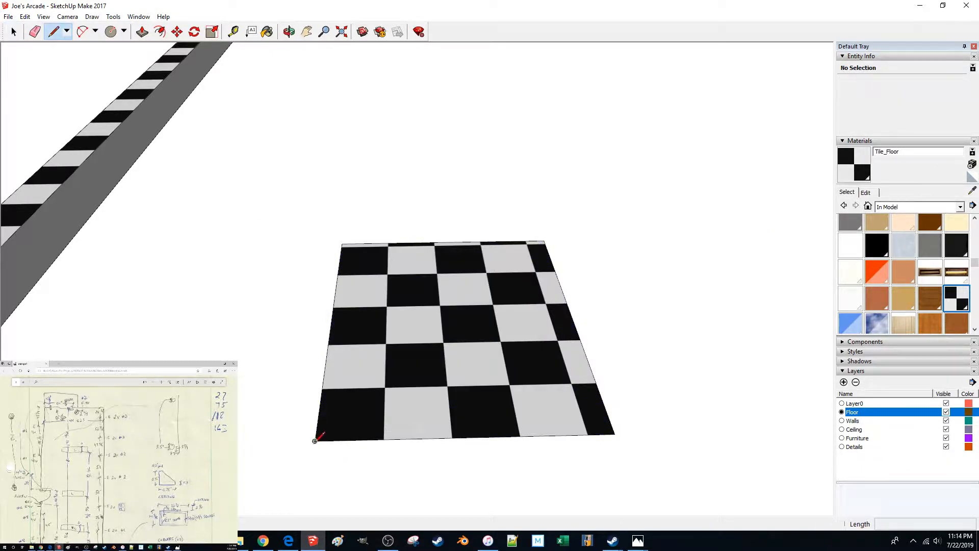
pyautogui.click(315, 440)
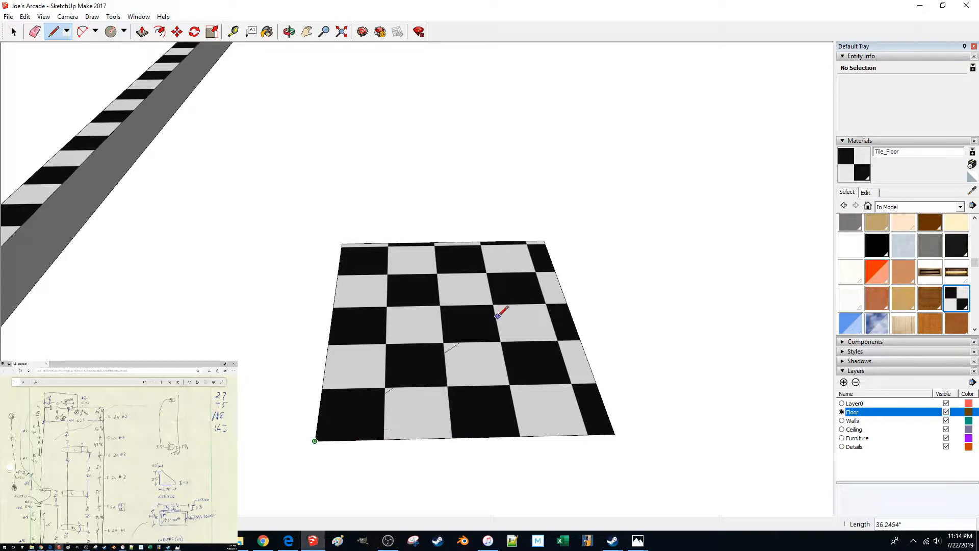
pyautogui.press('space')
pyautogui.moveTo(498, 316); pyautogui.dragTo(264, 319, button='middle')
pyautogui.press('Delete')
# Move the checkered patch about 262 inches to the area in front of the door
pyautogui.moveTo(332, 319); pyautogui.dragTo(535, 383, button='middle')
pyautogui.click(532, 377)
pyautogui.press('m')
pyautogui.click(476, 421)
pyautogui.scroll(5, 539, 343)
pyautogui.scroll(1, 605, 256)
pyautogui.click(619, 321)
pyautogui.moveTo(604, 321); pyautogui.dragTo(533, 327, button='middle')
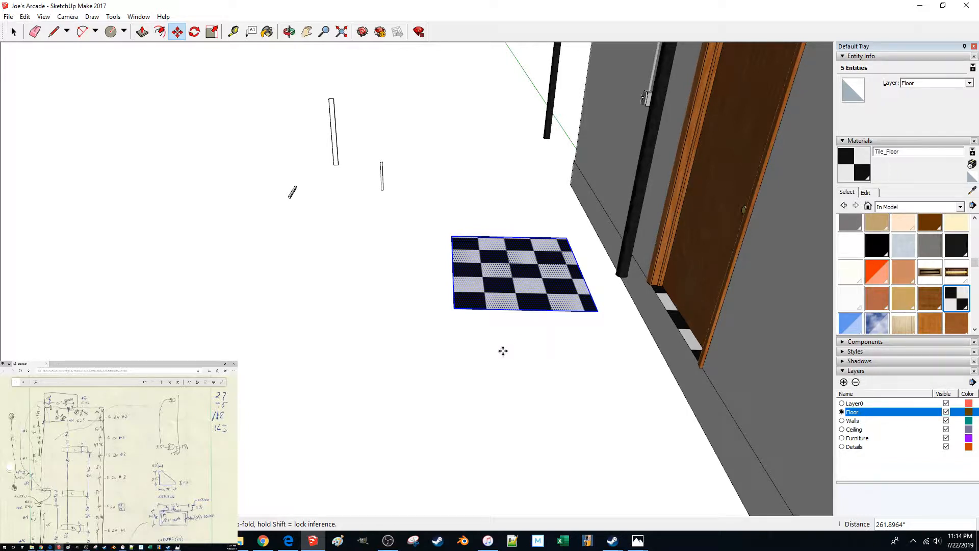
# Bring up the reference photo 20190602_111823.jpg and place it on the second screen beside the model
pyautogui.moveTo(177, 546)
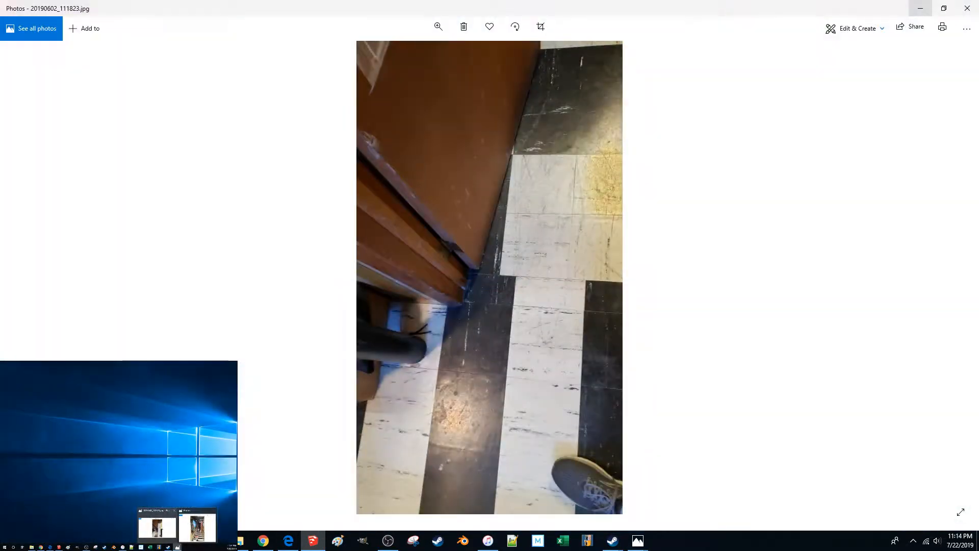
pyautogui.click(158, 526)
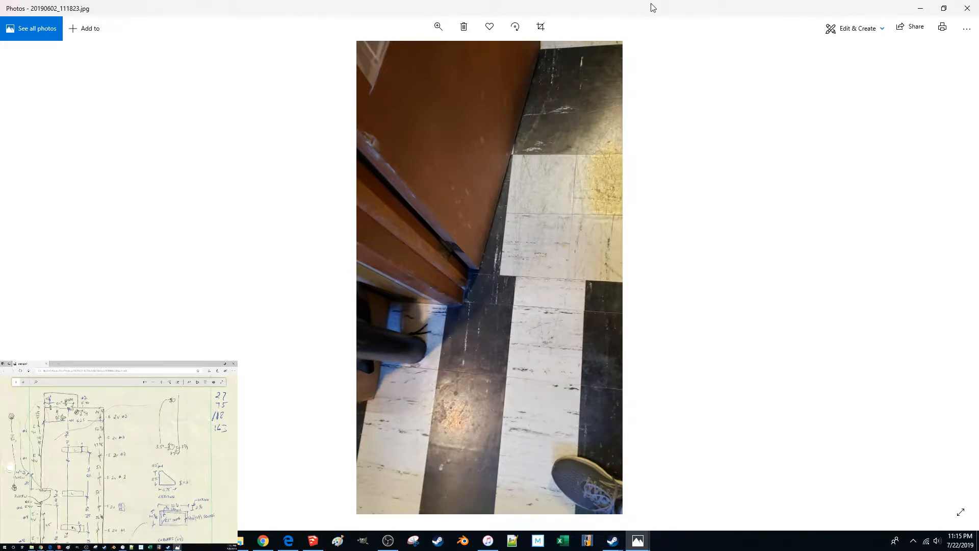
pyautogui.moveTo(651, 5)
pyautogui.mouseDown()
pyautogui.moveTo(645, 21)
pyautogui.moveTo(117, 445)
pyautogui.mouseUp()
pyautogui.doubleClick(117, 446)
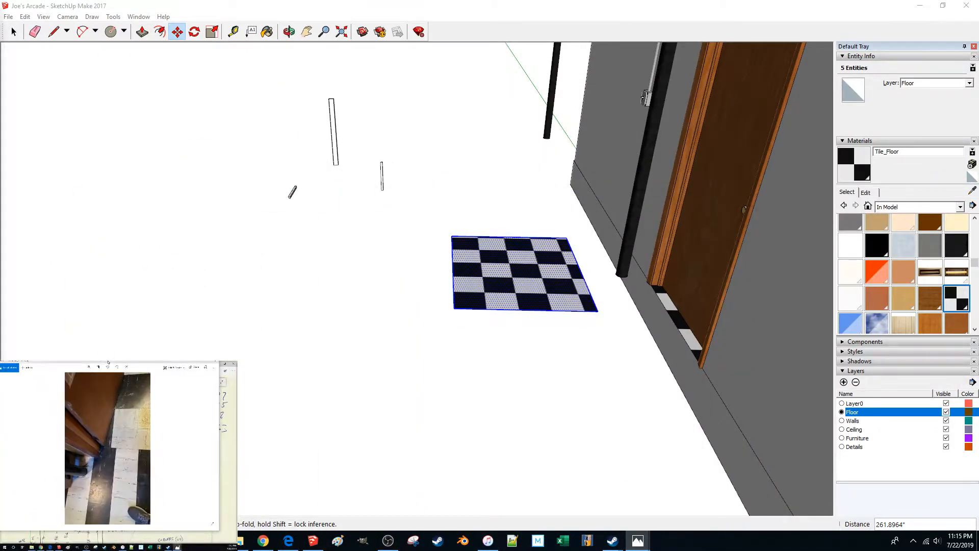
pyautogui.click(240, 340)
pyautogui.scroll(2, 558, 302)
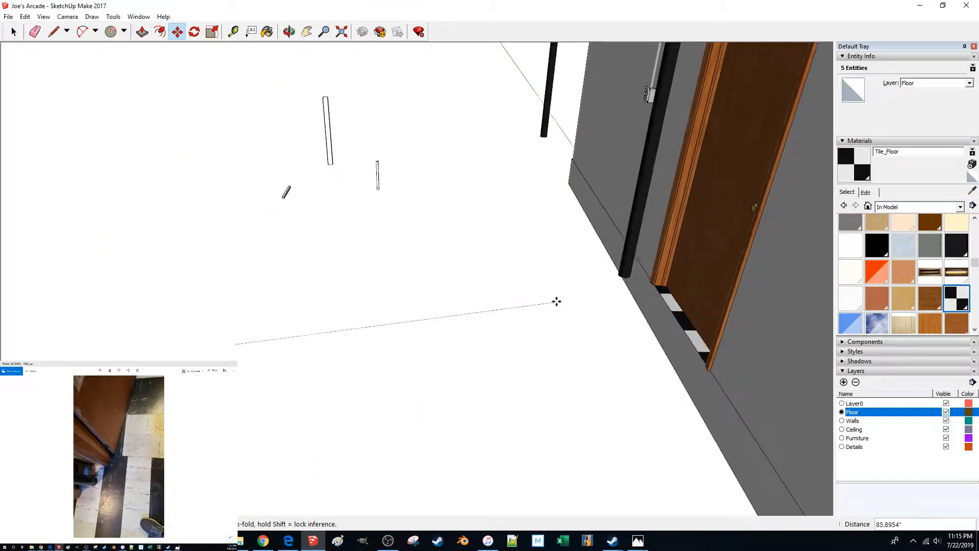
pyautogui.press('Escape')
# Reposition the tile texture on the patch in front of the door so a full white tile starts at its near-left corner
pyautogui.moveTo(499, 320); pyautogui.dragTo(607, 309, button='middle')
pyautogui.moveTo(531, 320); pyautogui.dragTo(496, 372, button='middle')
pyautogui.press('space')
pyautogui.rightClick(478, 378)
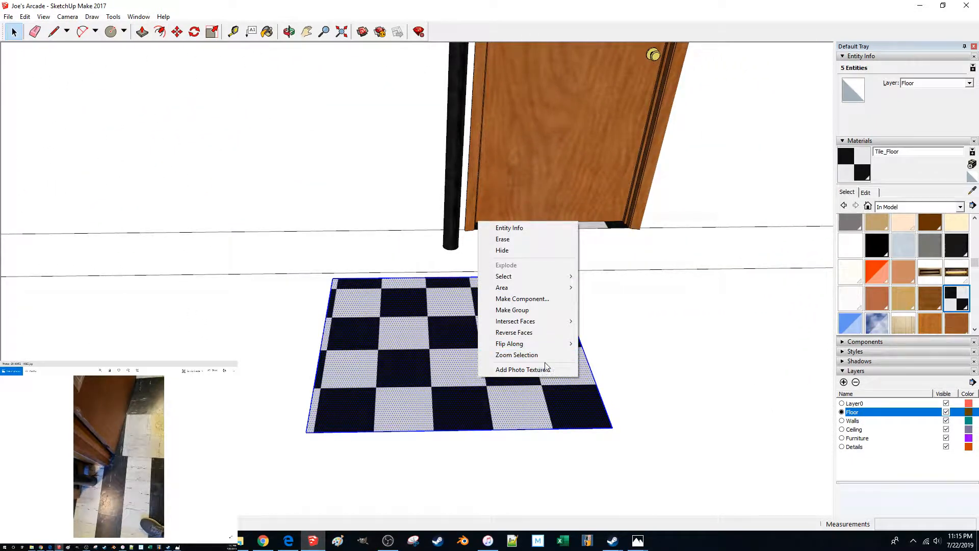
pyautogui.click(405, 378)
pyautogui.rightClick(462, 368)
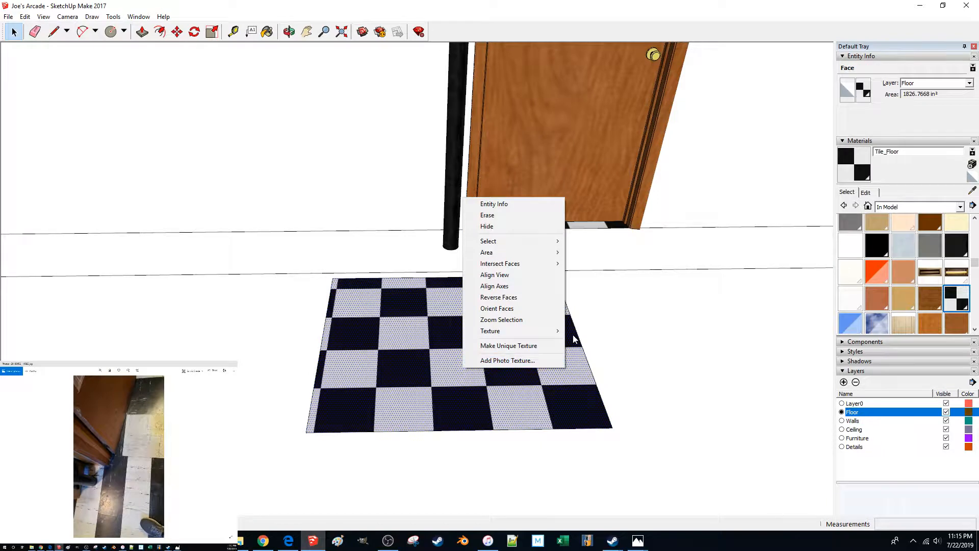
pyautogui.moveTo(540, 331)
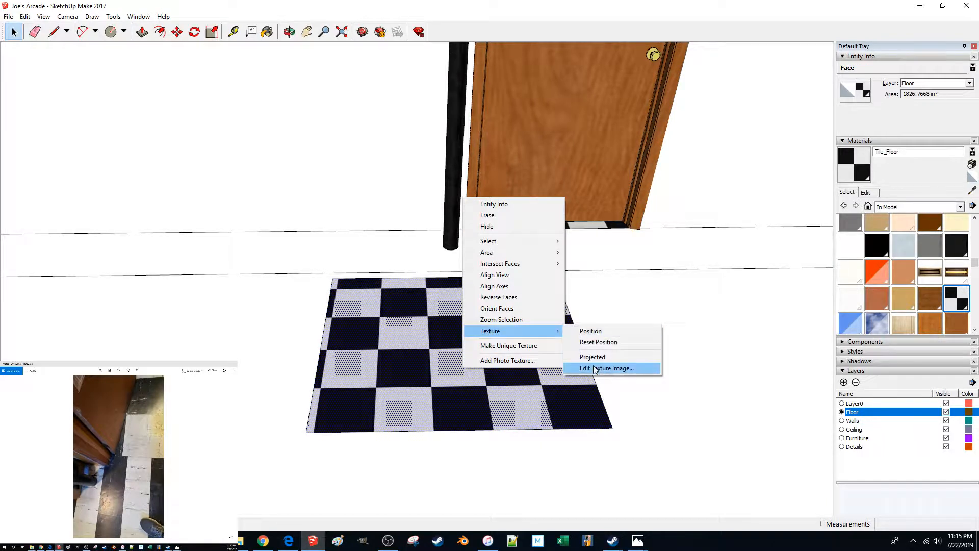
pyautogui.click(606, 330)
pyautogui.moveTo(612, 427); pyautogui.dragTo(304, 430)
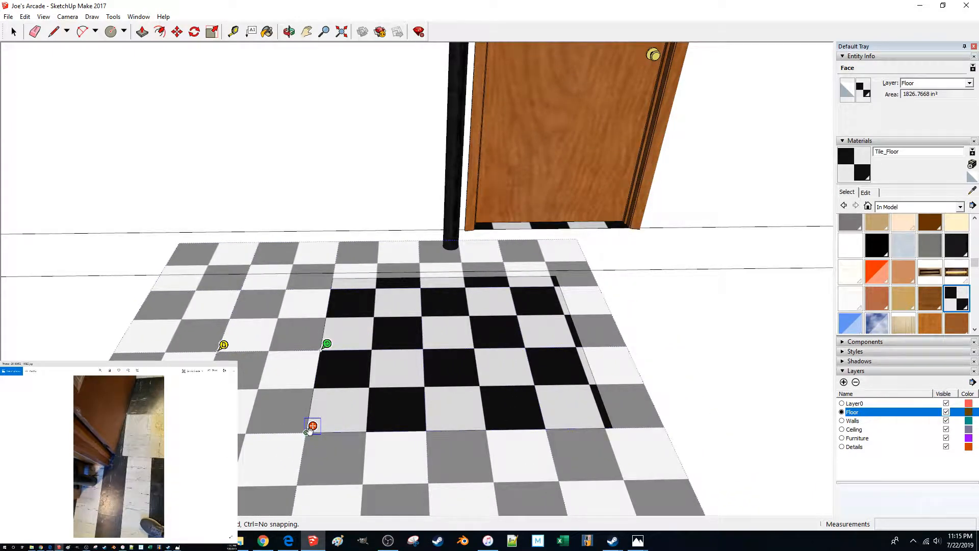
pyautogui.click(797, 381)
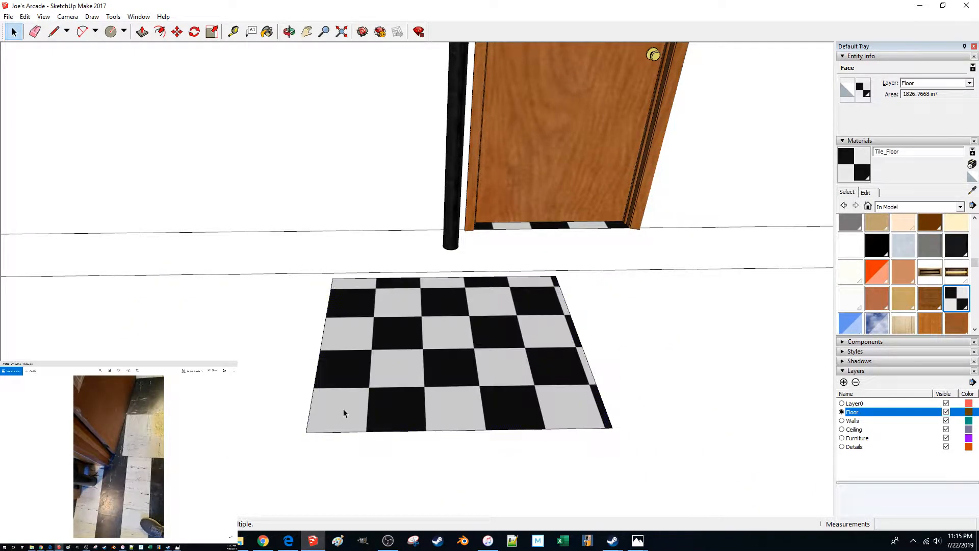
# Split off the 9-inch-wide leftmost column of tiles from the checkered patch and delete it
pyautogui.press('l')
pyautogui.click(306, 432)
pyautogui.write('9')
pyautogui.press('Return')
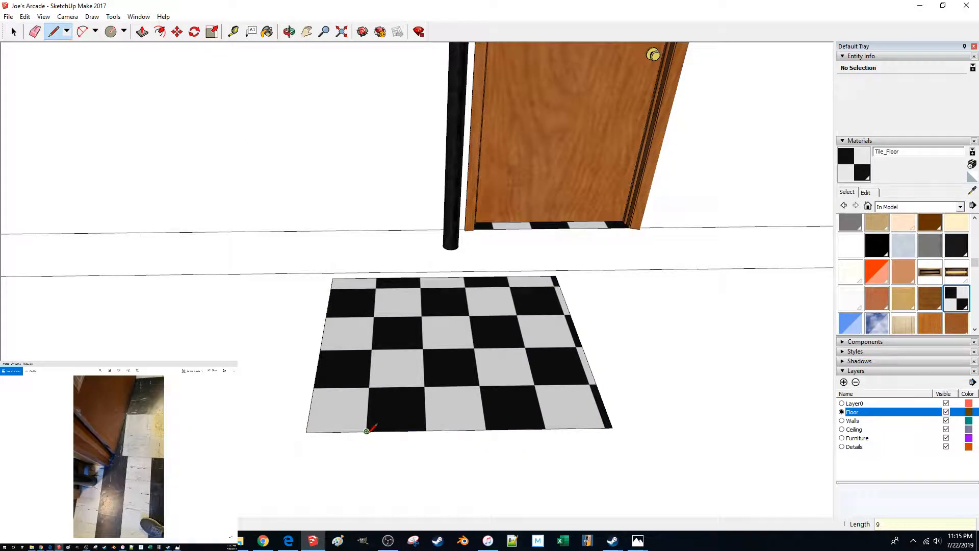
pyautogui.press('space')
pyautogui.moveTo(351, 278); pyautogui.dragTo(341, 281, button='middle')
pyautogui.moveTo(254, 483); pyautogui.dragTo(252, 491)
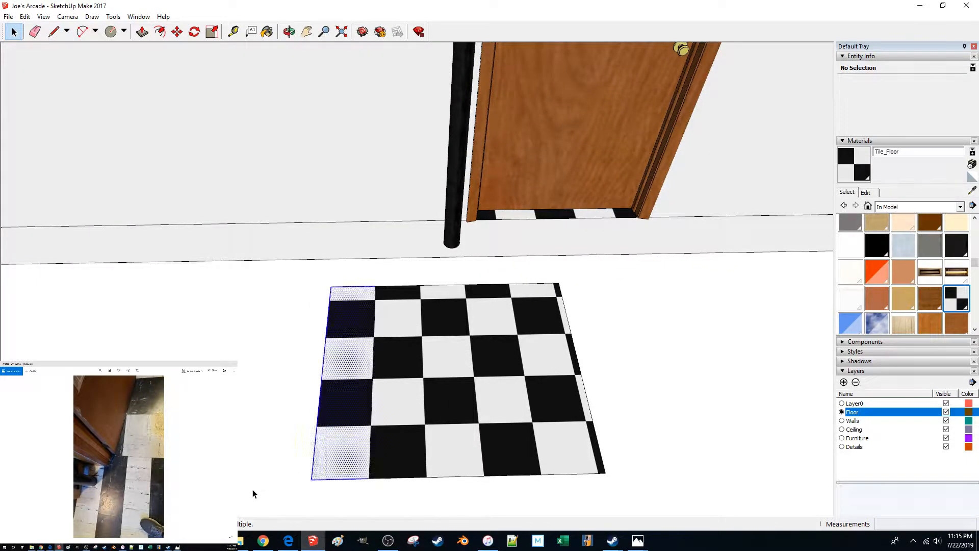
pyautogui.press('Delete')
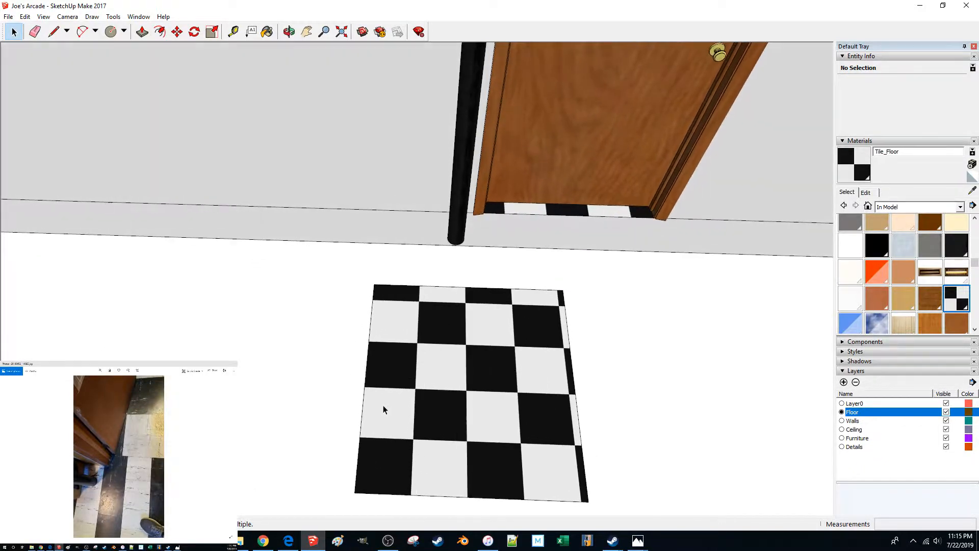
# Draw a line across the patch one tile in from its near edge and delete everything beyond that front row
pyautogui.press('l')
pyautogui.click(360, 490)
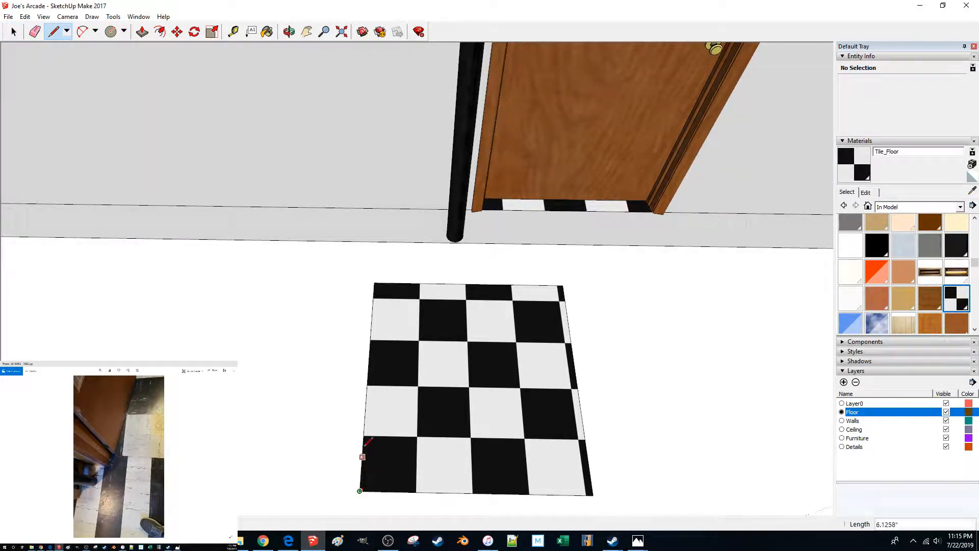
pyautogui.click(363, 436)
pyautogui.click(585, 439)
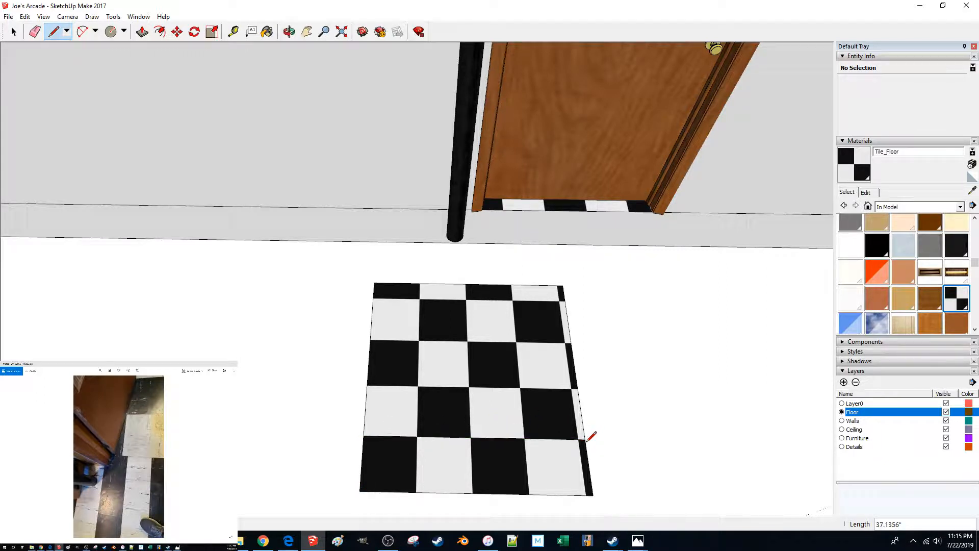
pyautogui.press('space')
pyautogui.moveTo(598, 268); pyautogui.dragTo(298, 320)
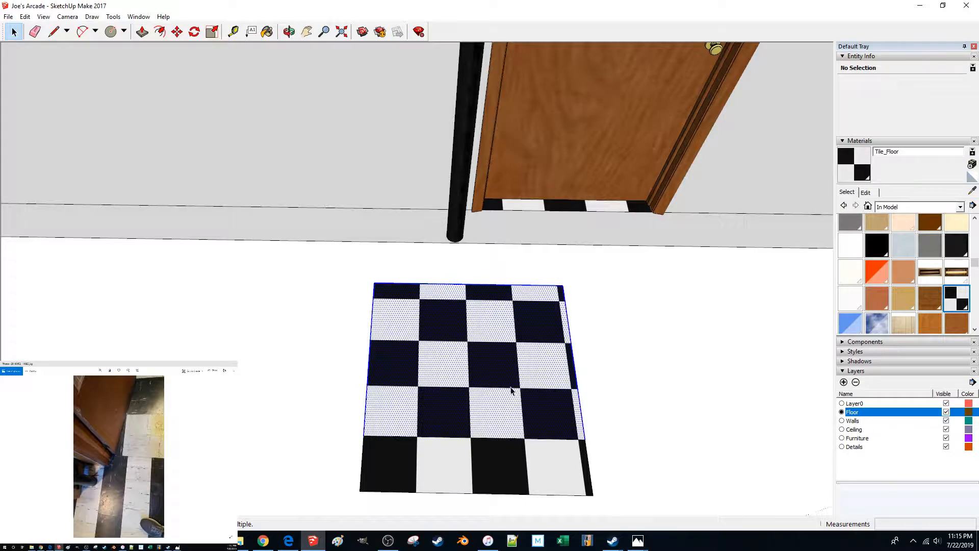
pyautogui.press('Delete')
pyautogui.moveTo(526, 400); pyautogui.dragTo(440, 392, button='middle')
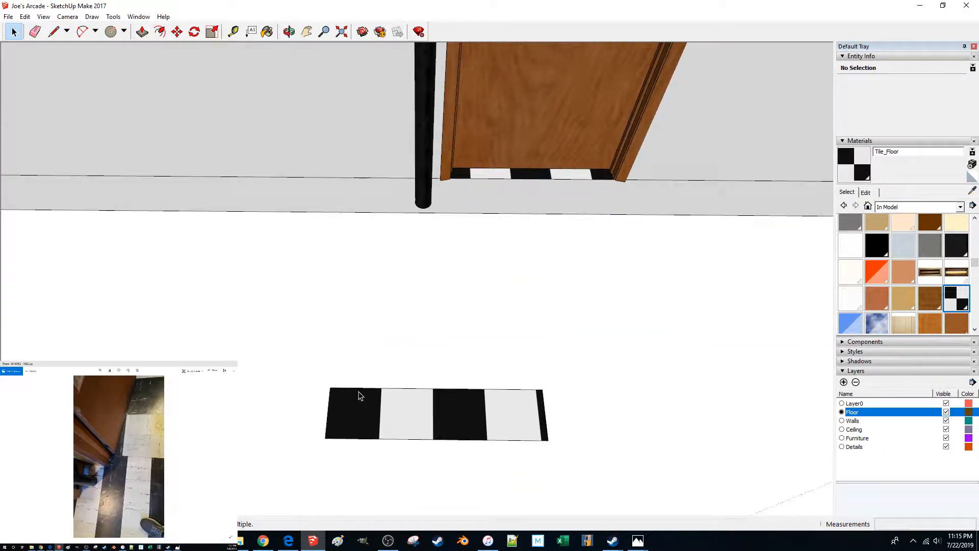
pyautogui.press('m')
pyautogui.click(316, 411)
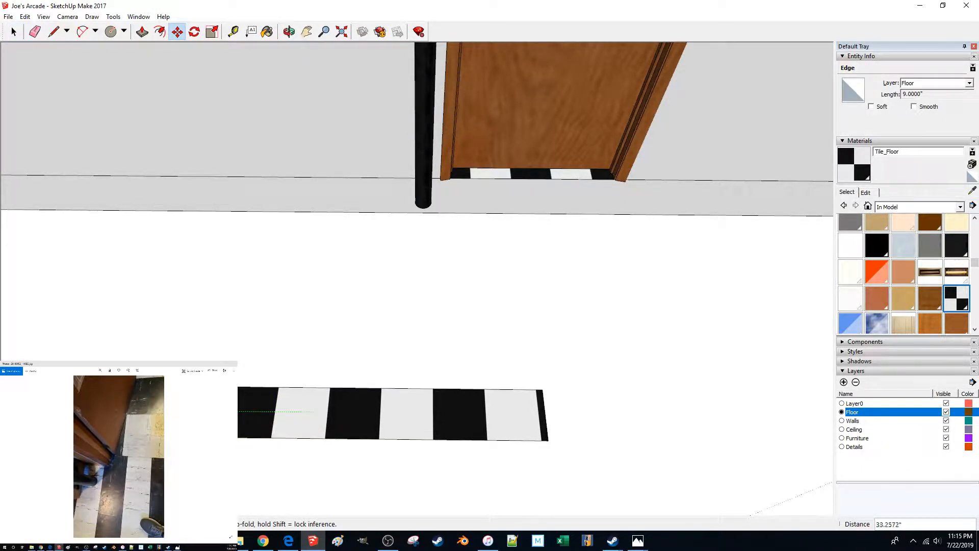
pyautogui.press('Escape')
pyautogui.press('space')
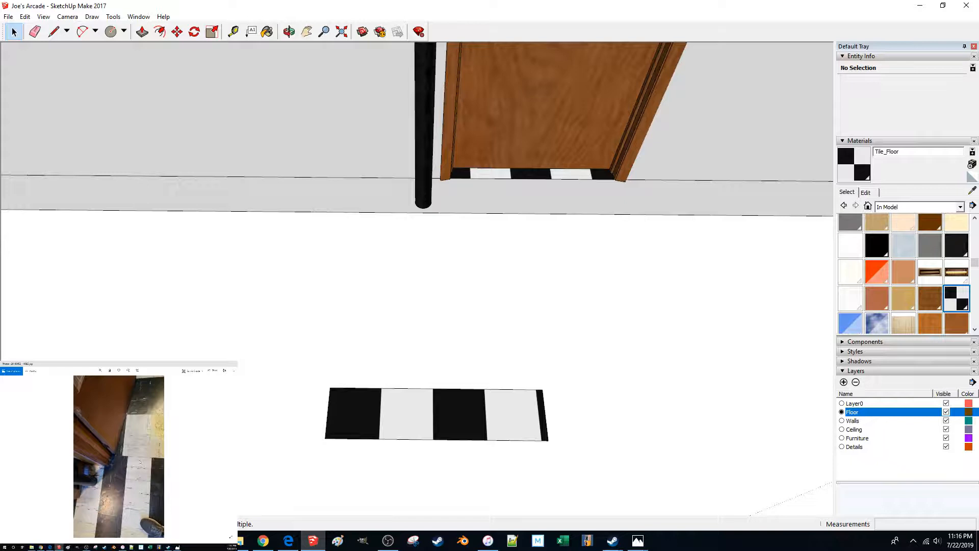
# Separate the first black tile from the remaining row and delete the rest of the strip
pyautogui.click(344, 438)
pyautogui.moveTo(526, 357); pyautogui.dragTo(590, 482)
pyautogui.press('l')
pyautogui.click(324, 438)
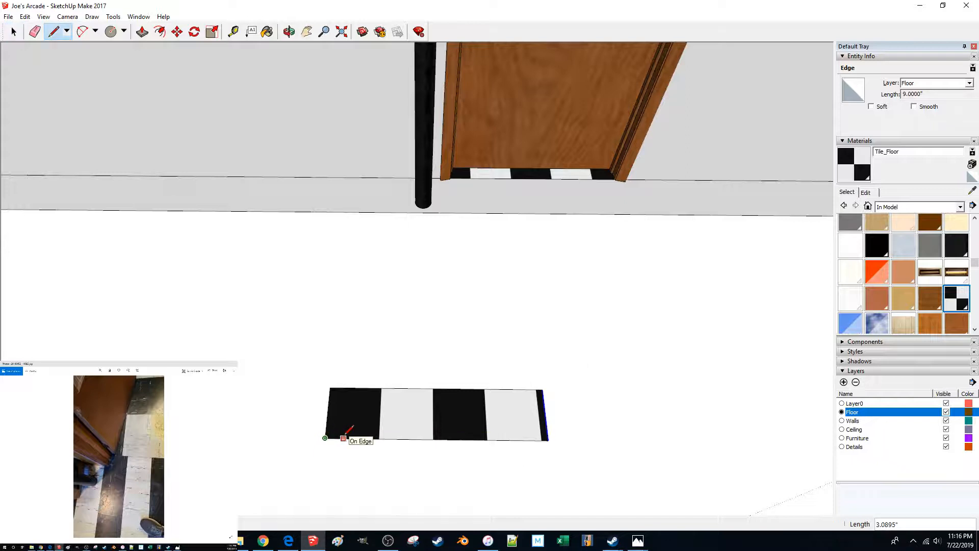
pyautogui.click(382, 387)
pyautogui.press('space')
pyautogui.moveTo(598, 418); pyautogui.dragTo(524, 488)
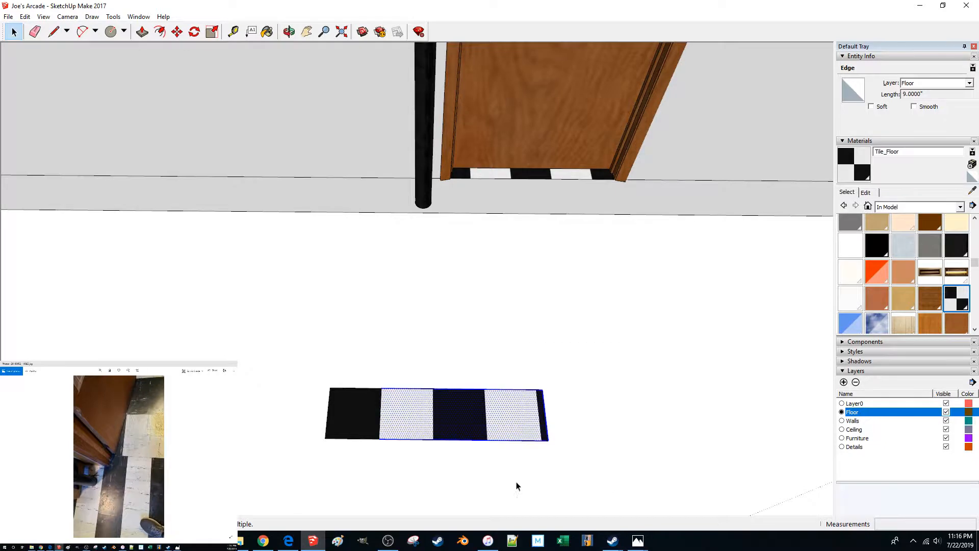
pyautogui.press('Delete')
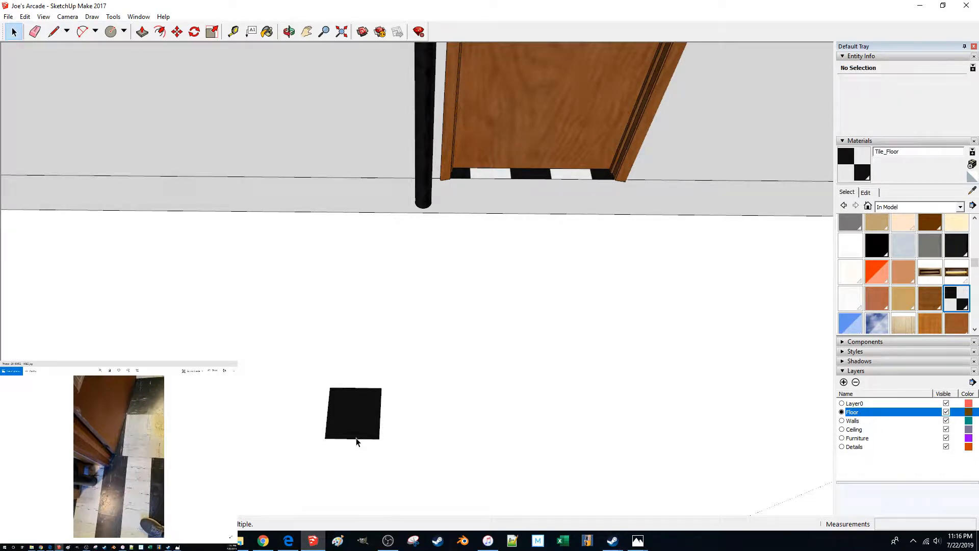
# Shorten the black tile by moving its far edge 5 inches along the red axis toward the near edge
pyautogui.click(356, 439)
pyautogui.press('m')
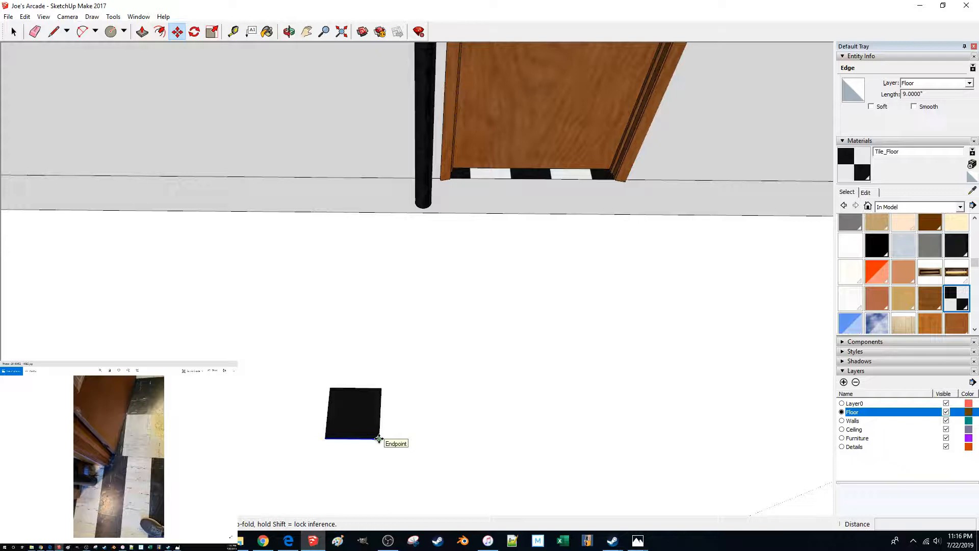
pyautogui.press('space')
pyautogui.click(378, 388)
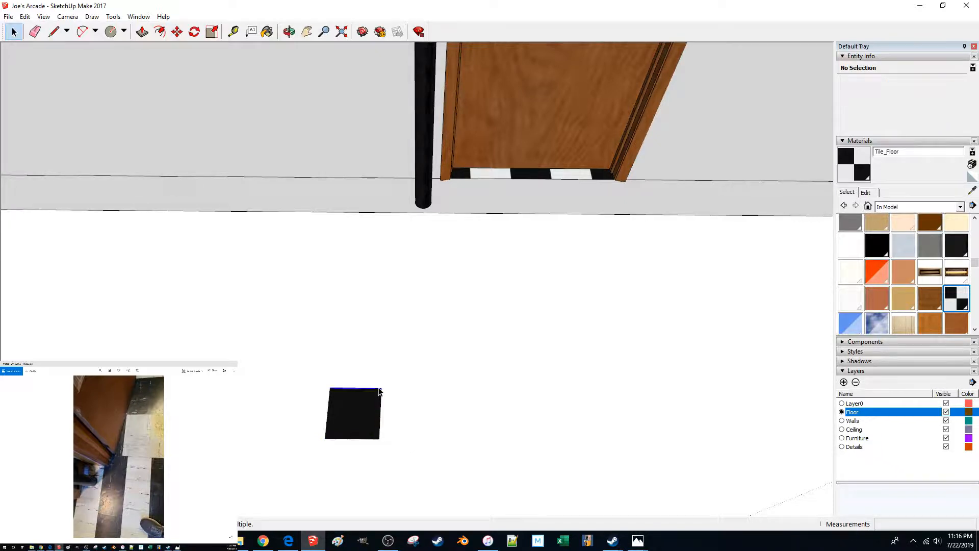
pyautogui.press('m')
pyautogui.click(379, 389)
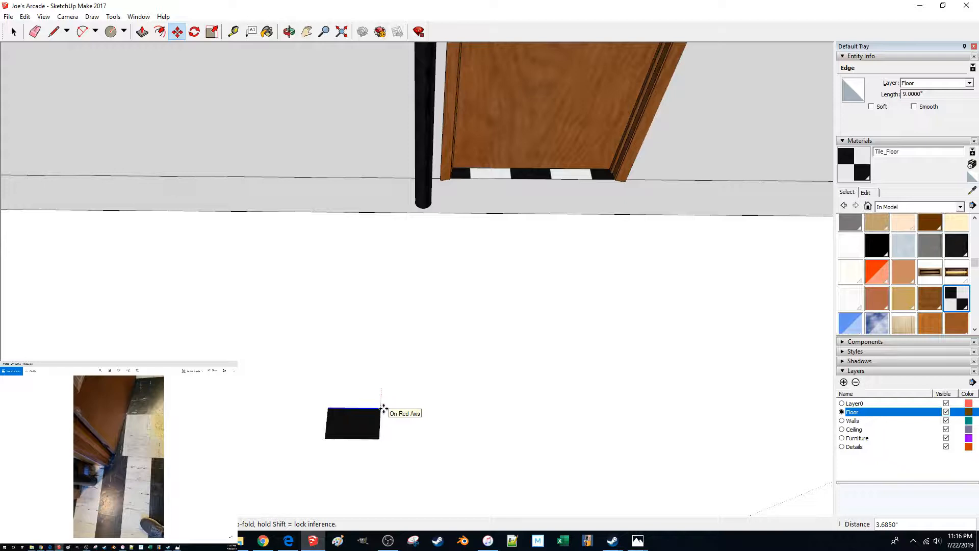
pyautogui.write('5')
pyautogui.press('Return')
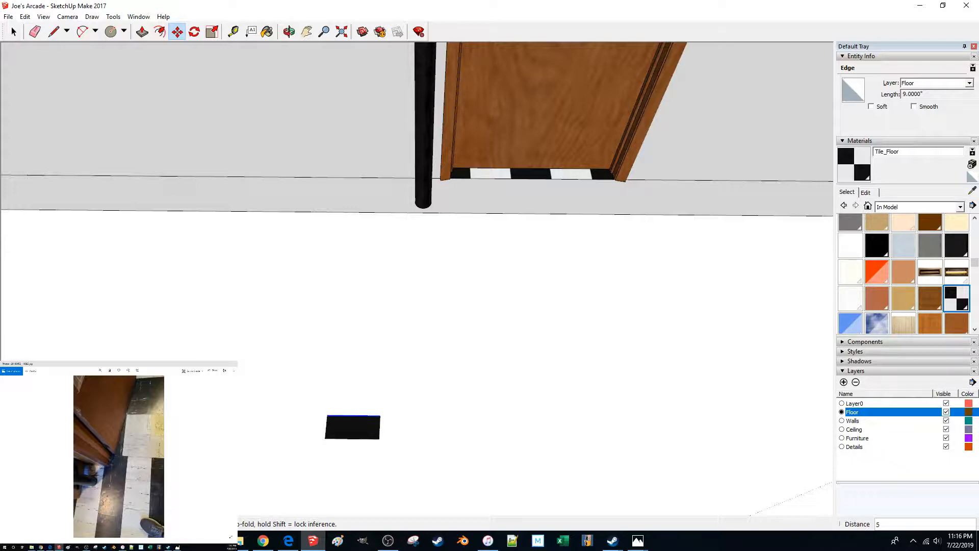
# Measure the width of one tile on the room's checkered floor with a trial line
pyautogui.scroll(6, 266, 448)
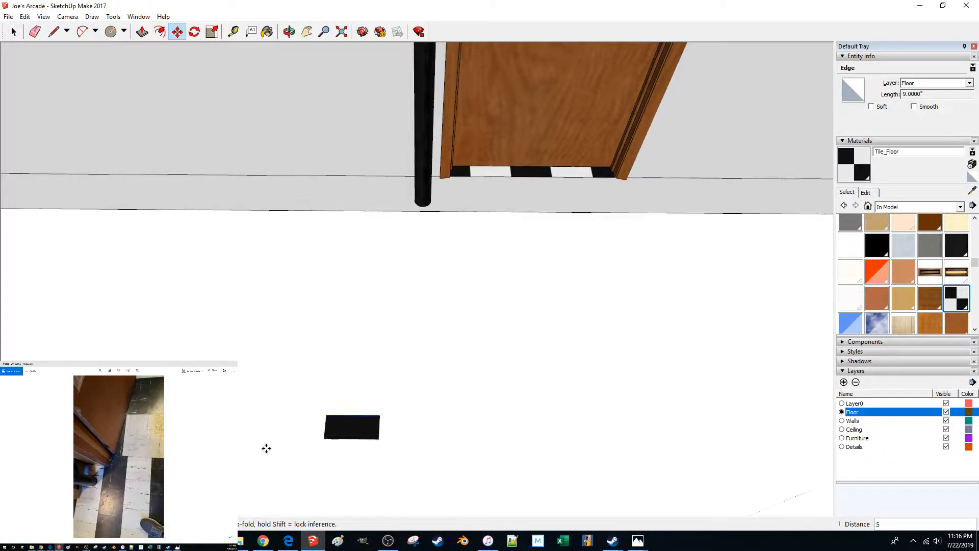
pyautogui.scroll(3, 266, 449)
pyautogui.press('l')
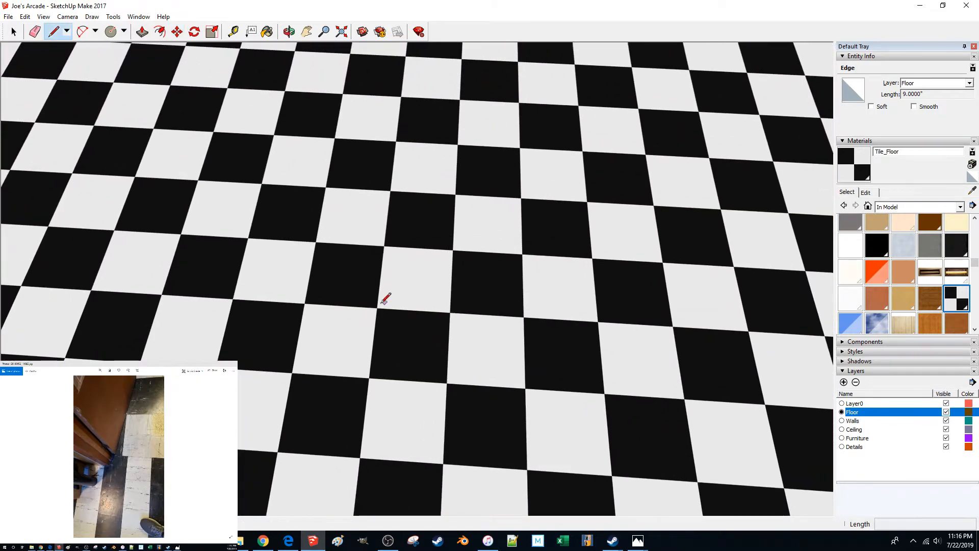
pyautogui.click(378, 308)
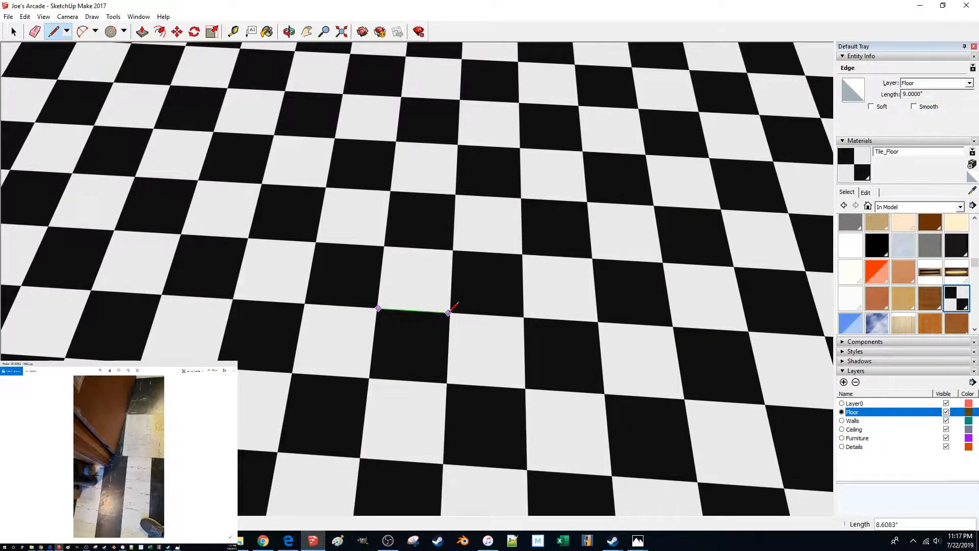
pyautogui.scroll(-2, 433, 306)
pyautogui.scroll(-8, 431, 307)
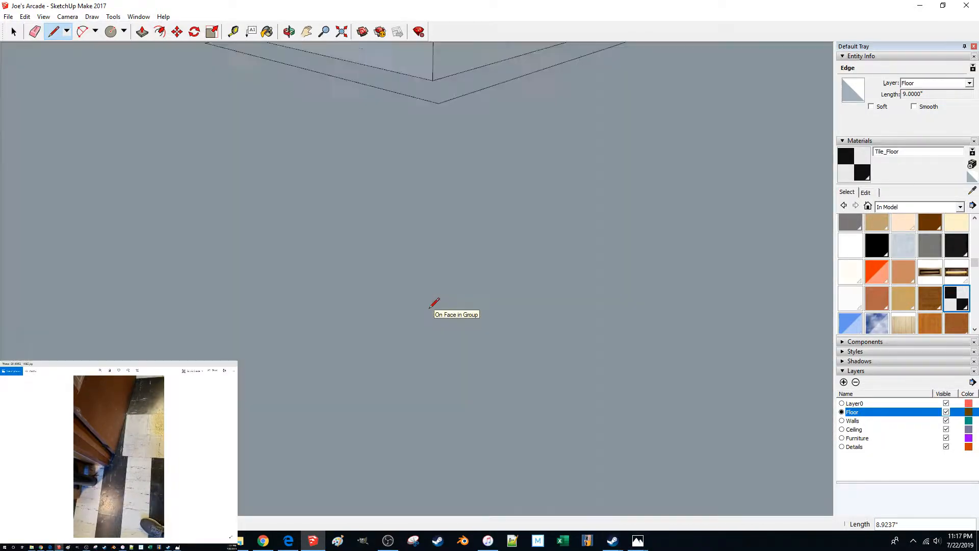
pyautogui.moveTo(431, 307); pyautogui.dragTo(393, 293, button='middle')
pyautogui.scroll(-10, 393, 291)
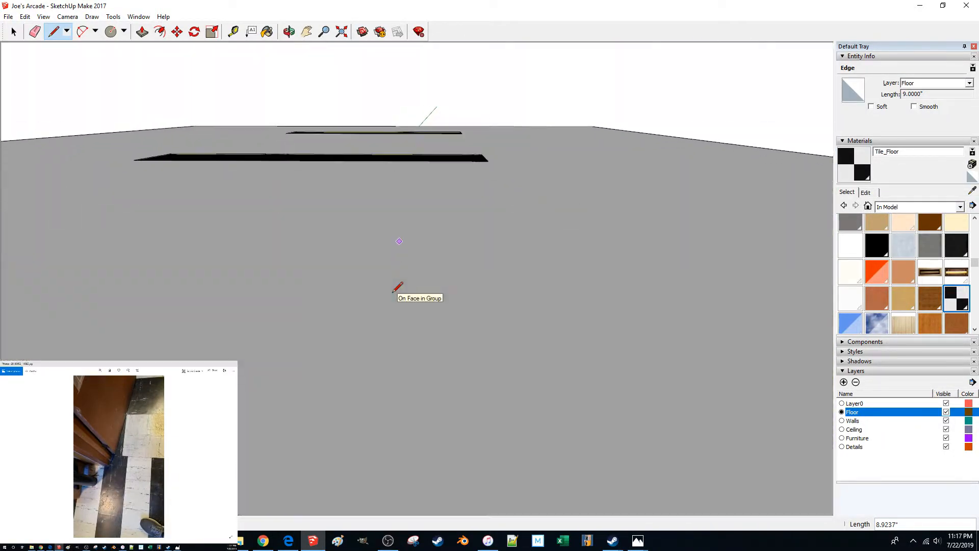
pyautogui.scroll(-3, 395, 287)
pyautogui.press('space')
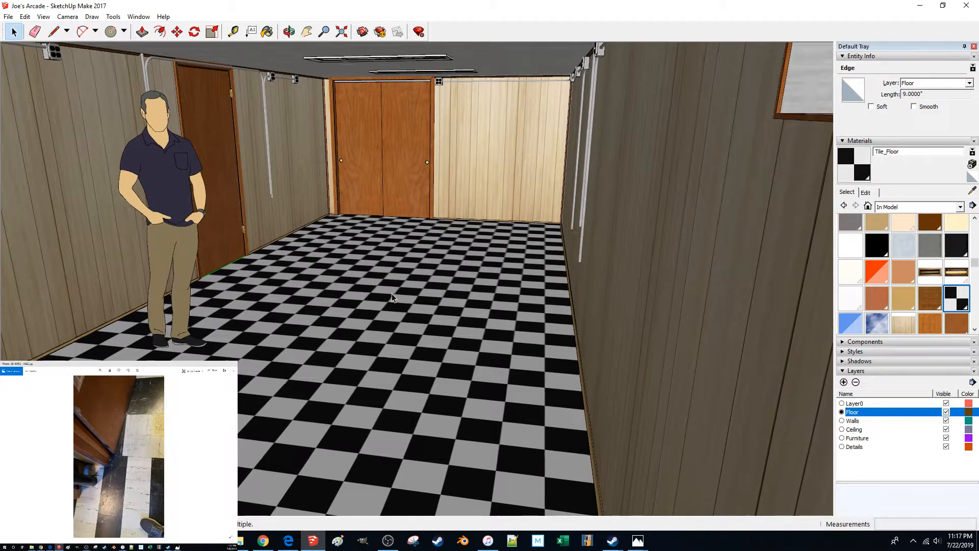
# Open the room's floor group for editing and select its checkered face
pyautogui.scroll(4, 392, 293)
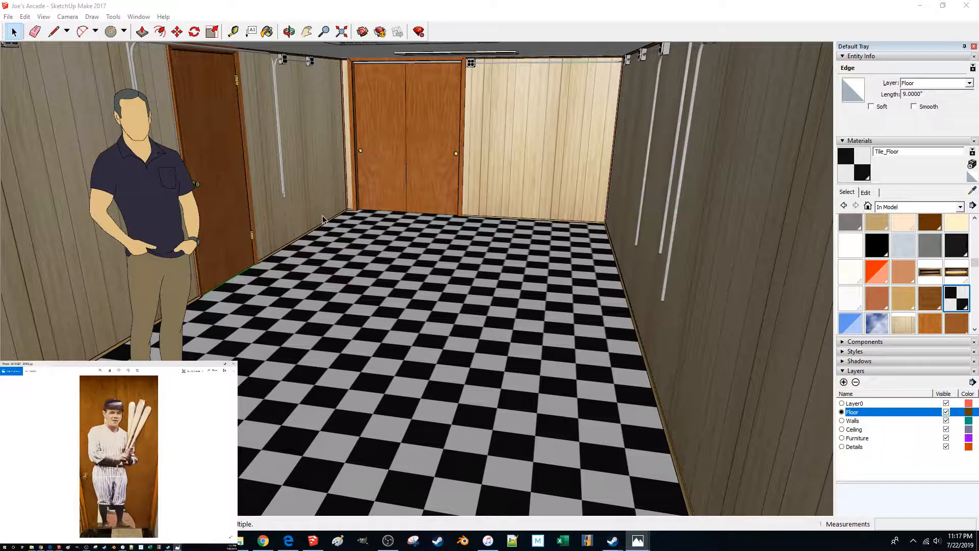
pyautogui.click(381, 2)
pyautogui.scroll(5, 313, 299)
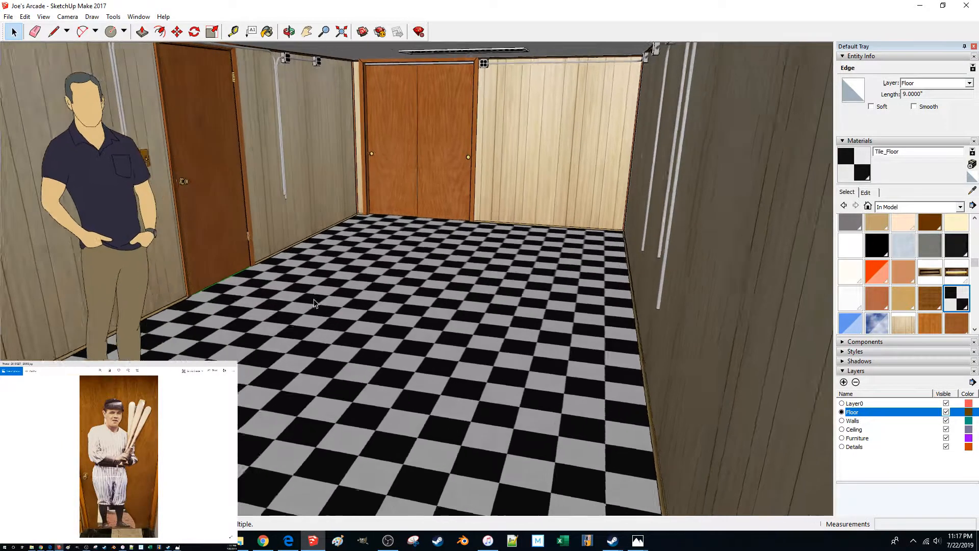
pyautogui.scroll(-5, 308, 331)
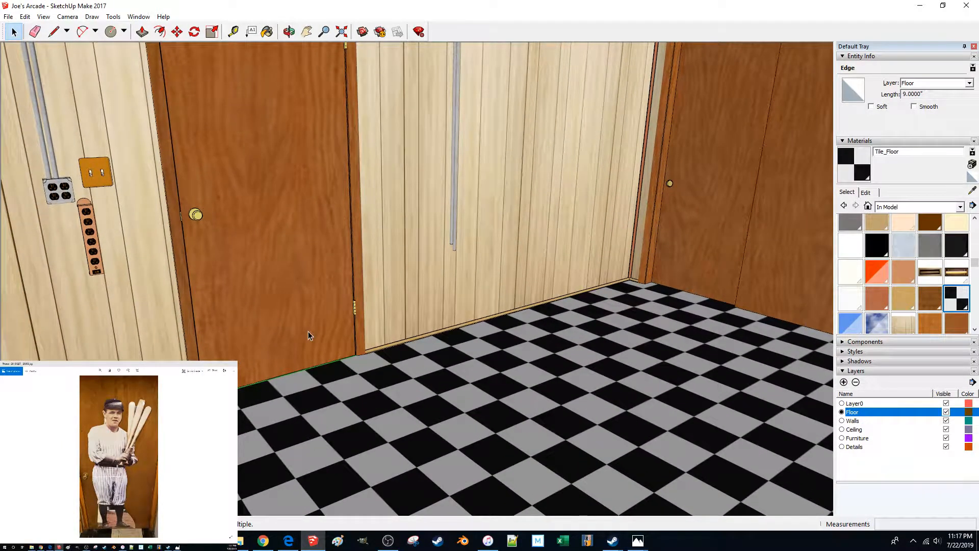
pyautogui.scroll(-5, 307, 332)
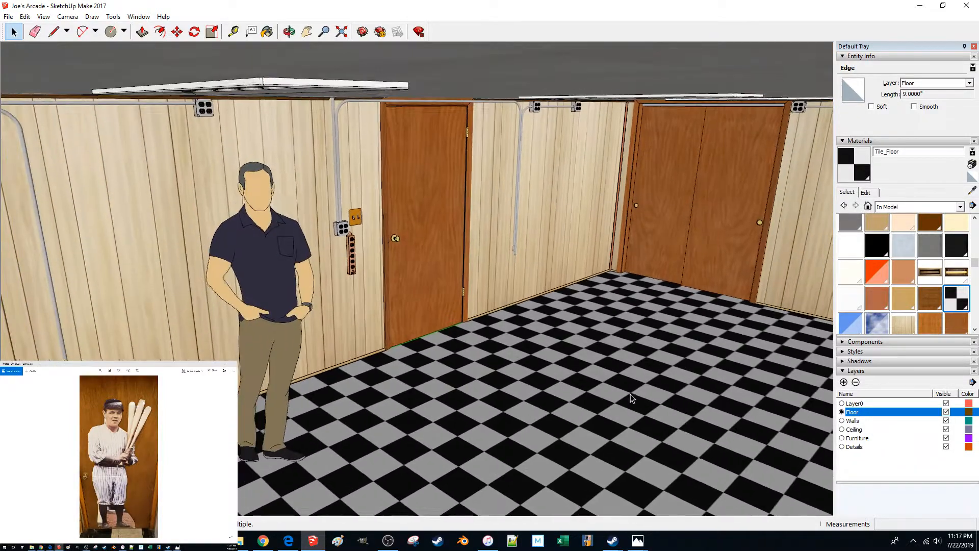
pyautogui.scroll(-2, 630, 397)
pyautogui.click(630, 397)
# Hide the Ceiling layer to view the room's floor from above
pyautogui.scroll(5, 630, 398)
pyautogui.scroll(-5, 631, 398)
pyautogui.scroll(-3, 630, 398)
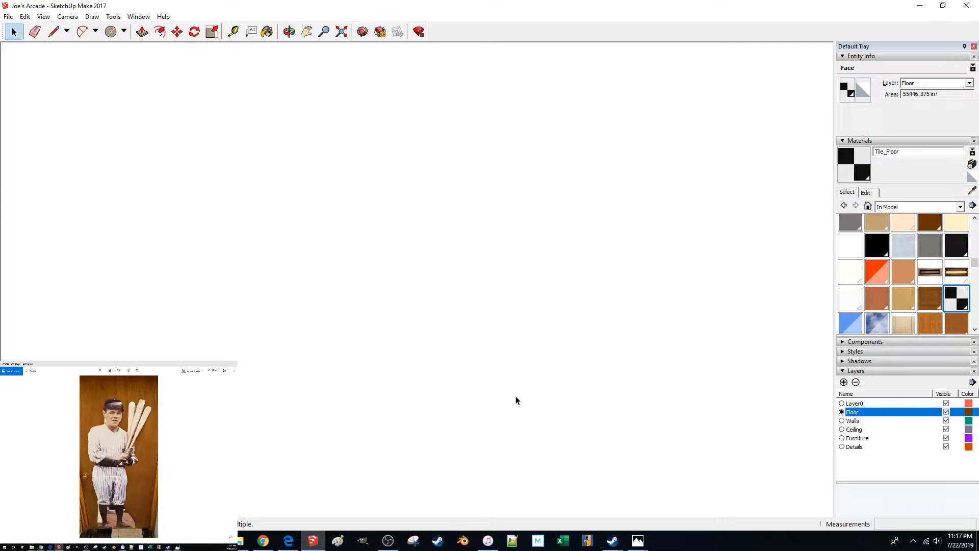
pyautogui.scroll(1, 783, 306)
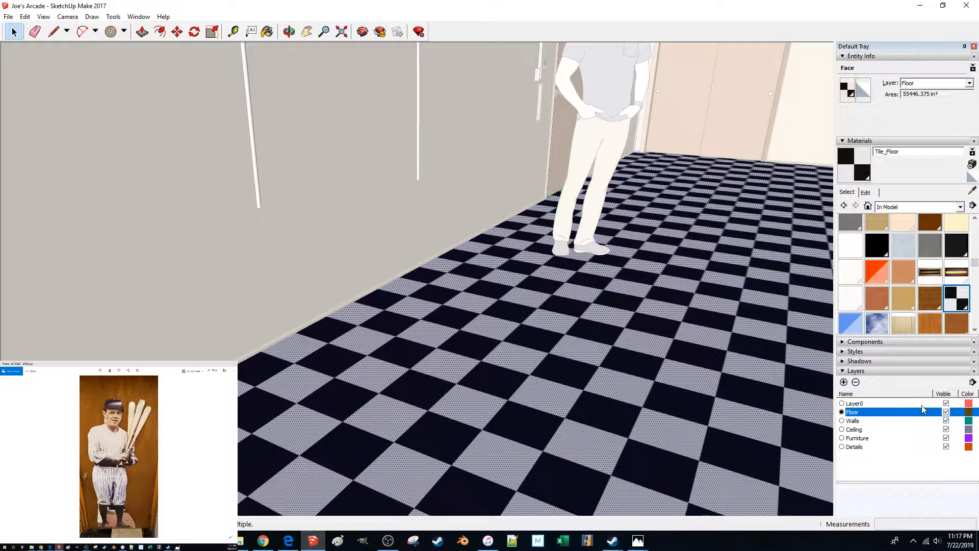
pyautogui.click(945, 428)
pyautogui.moveTo(724, 362); pyautogui.dragTo(760, 393, button='middle')
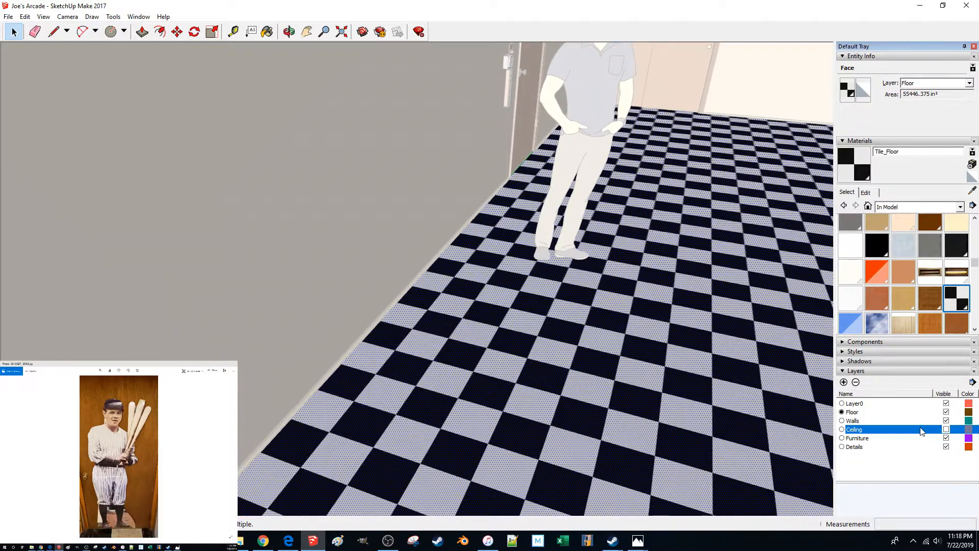
# Hide the Walls layer and select the checkered face inside the room's floor group
pyautogui.click(946, 421)
pyautogui.scroll(-5, 604, 344)
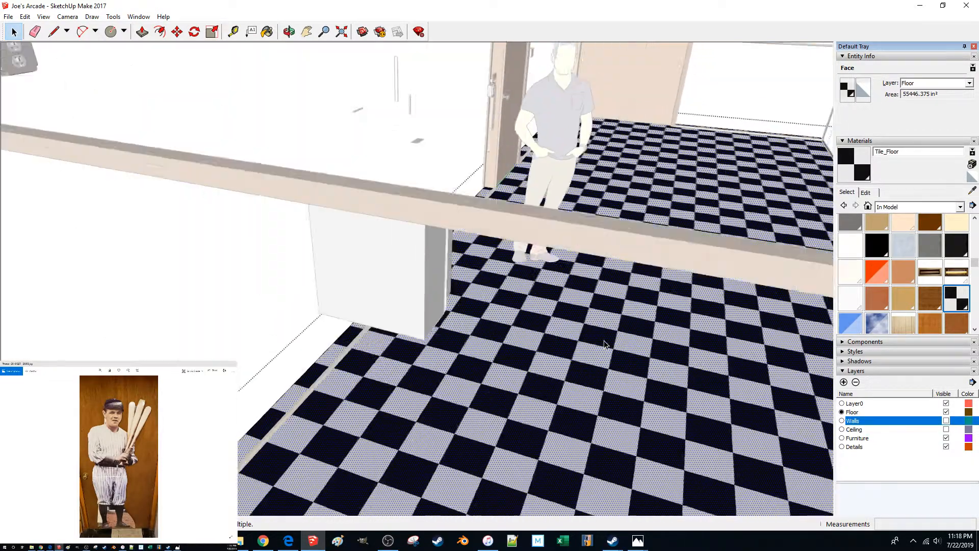
pyautogui.moveTo(604, 344); pyautogui.dragTo(445, 399, button='middle')
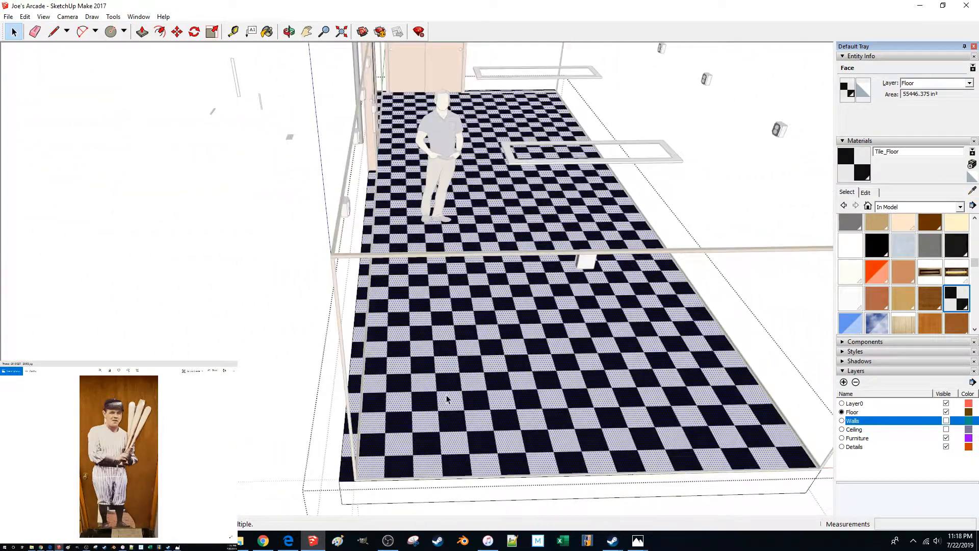
pyautogui.doubleClick(446, 399)
pyautogui.click(252, 452)
pyautogui.doubleClick(430, 438)
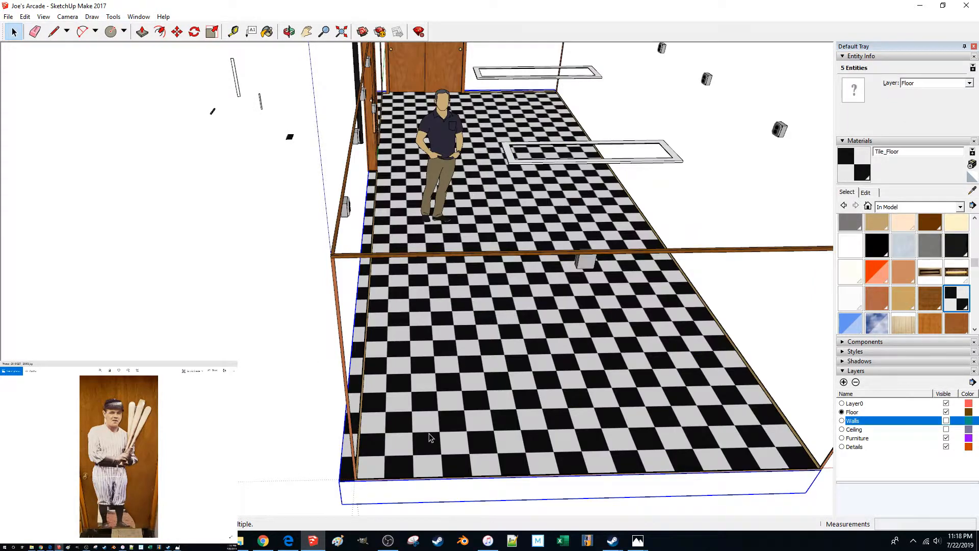
pyautogui.click(430, 437)
# Open the floor face's texture for positioning and consult the scanned room sketch for its tile notes
pyautogui.rightClick(419, 436)
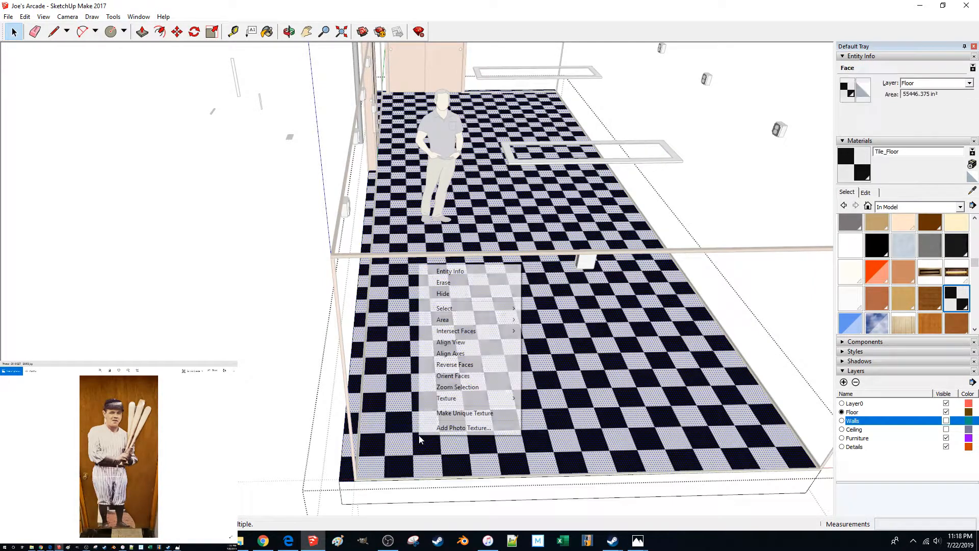
pyautogui.moveTo(479, 398)
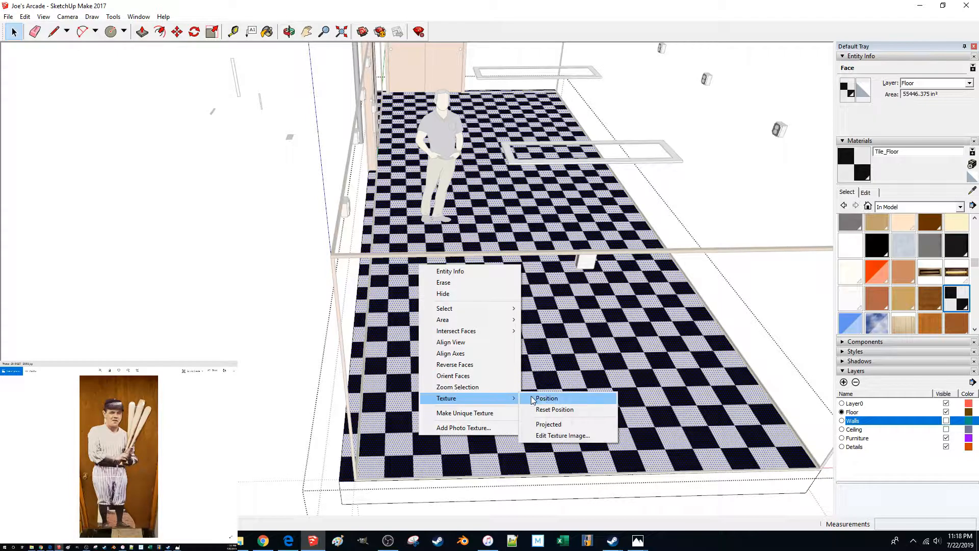
pyautogui.click(544, 399)
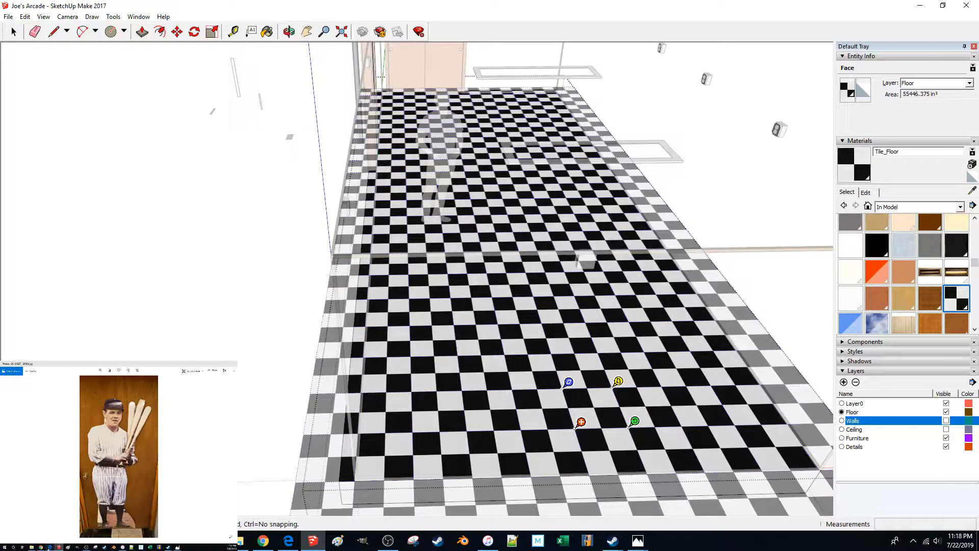
pyautogui.click(50, 546)
pyautogui.scroll(-5, 72, 498)
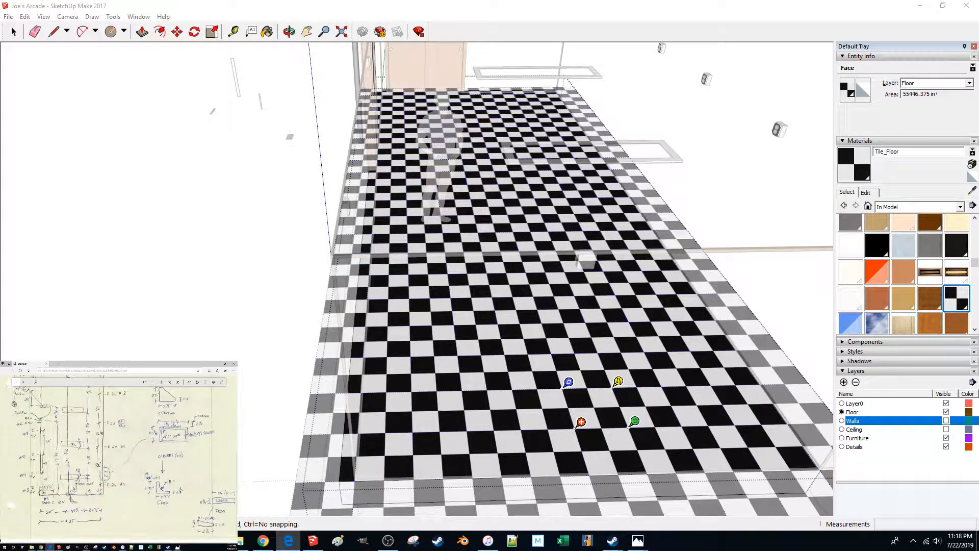
pyautogui.scroll(5, 139, 464)
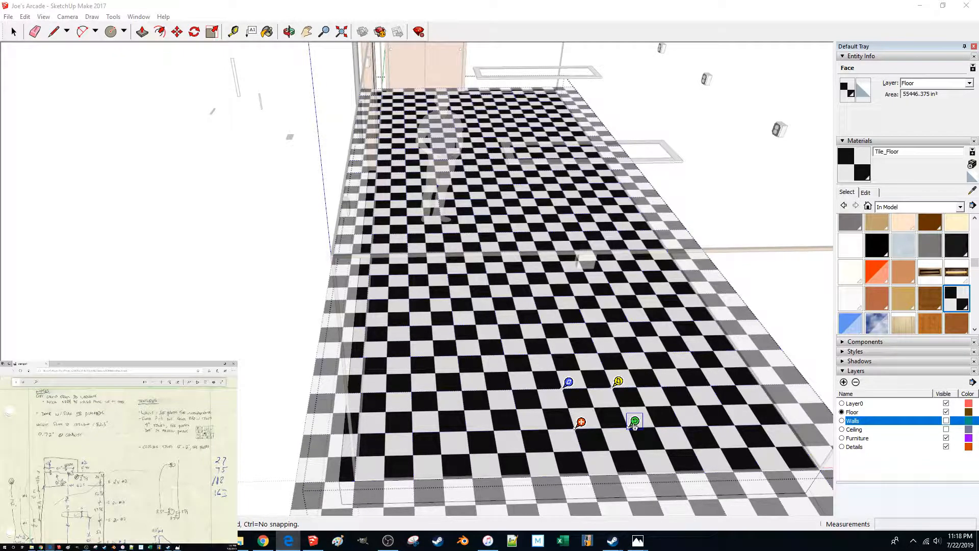
# Try to enlarge and reshape the checkered floor texture with its scale/rotate pin
pyautogui.moveTo(634, 422); pyautogui.dragTo(663, 425)
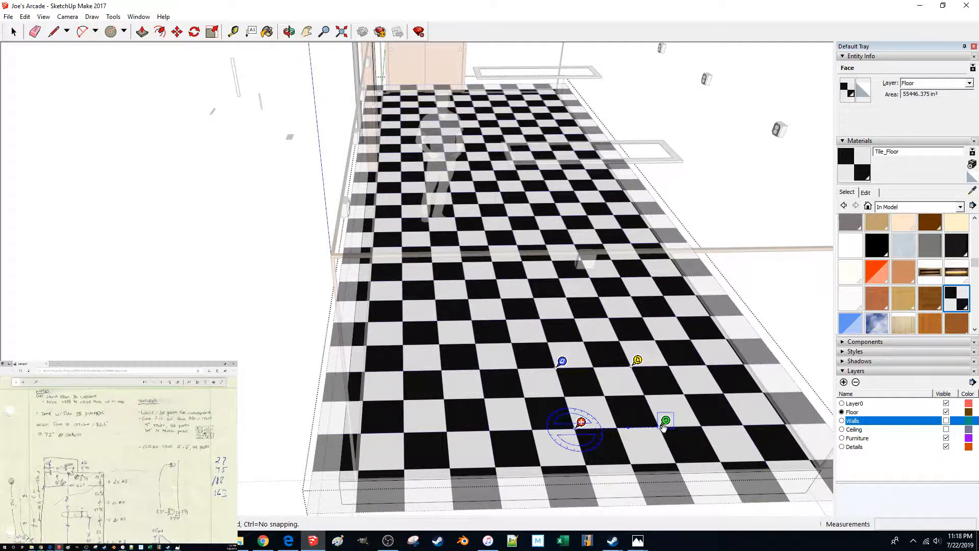
pyautogui.moveTo(663, 427); pyautogui.dragTo(639, 437)
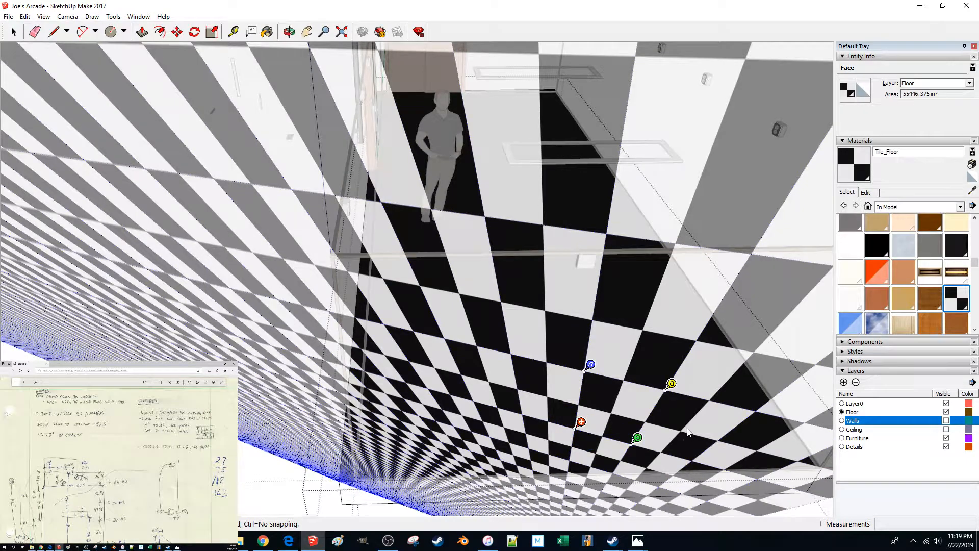
pyautogui.press('Escape')
# Reselect the floor's checkered face and try to scale its texture up along the tile row
pyautogui.tripleClick(588, 431)
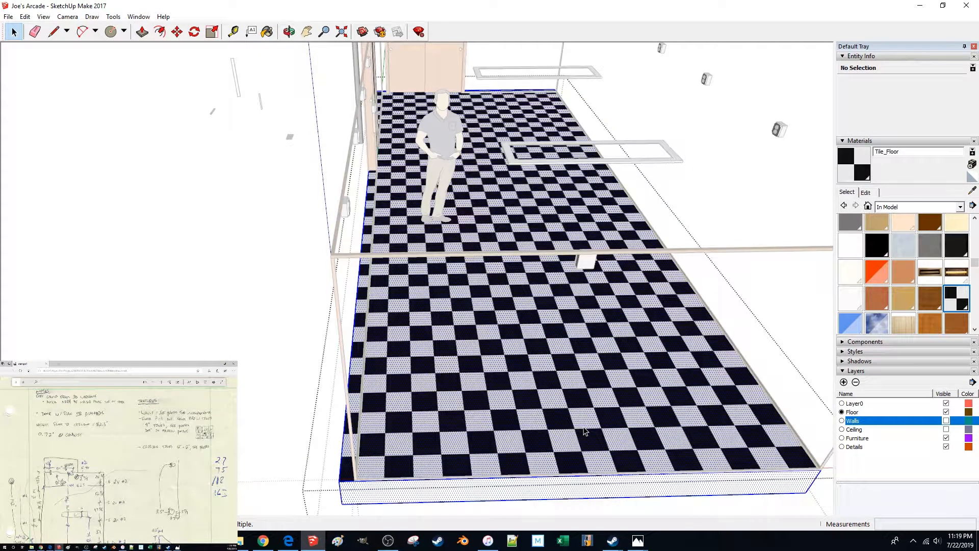
pyautogui.click(587, 432)
pyautogui.rightClick(594, 431)
pyautogui.moveTo(655, 390)
pyautogui.click(721, 387)
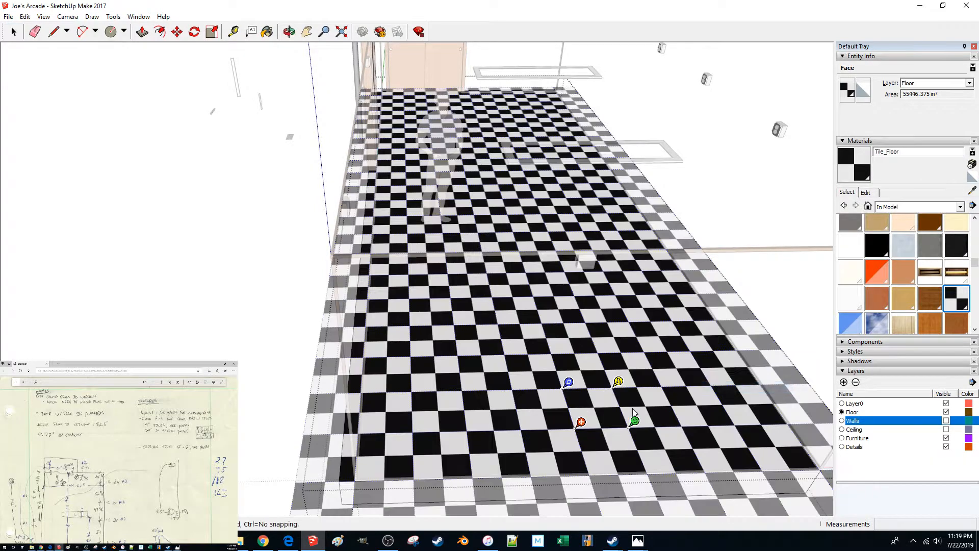
pyautogui.moveTo(634, 421); pyautogui.dragTo(684, 426)
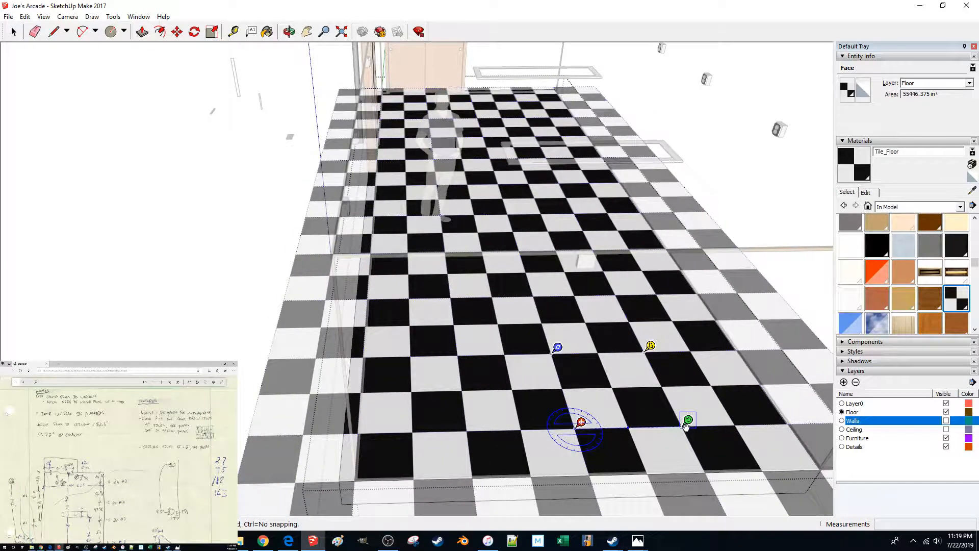
pyautogui.moveTo(686, 426); pyautogui.dragTo(700, 427)
pyautogui.press('Escape')
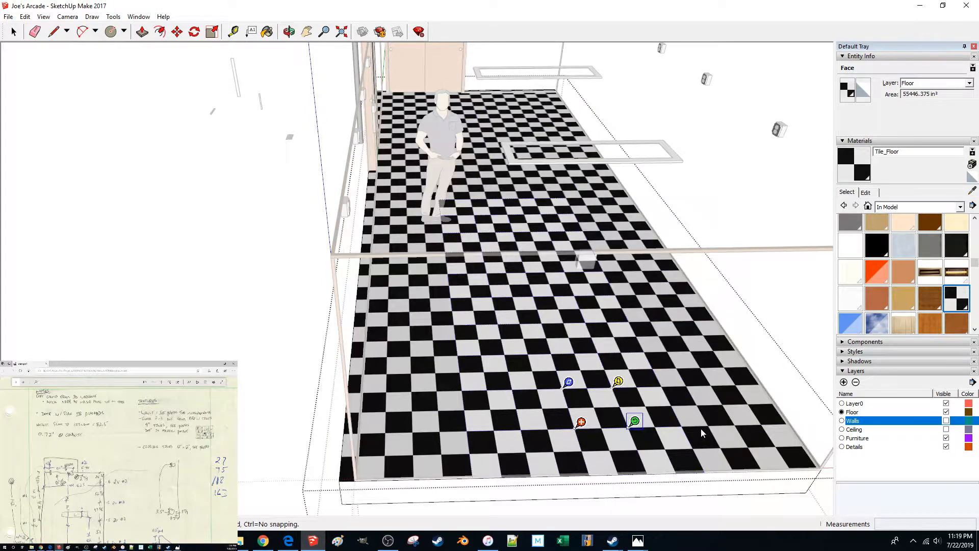
pyautogui.press('l')
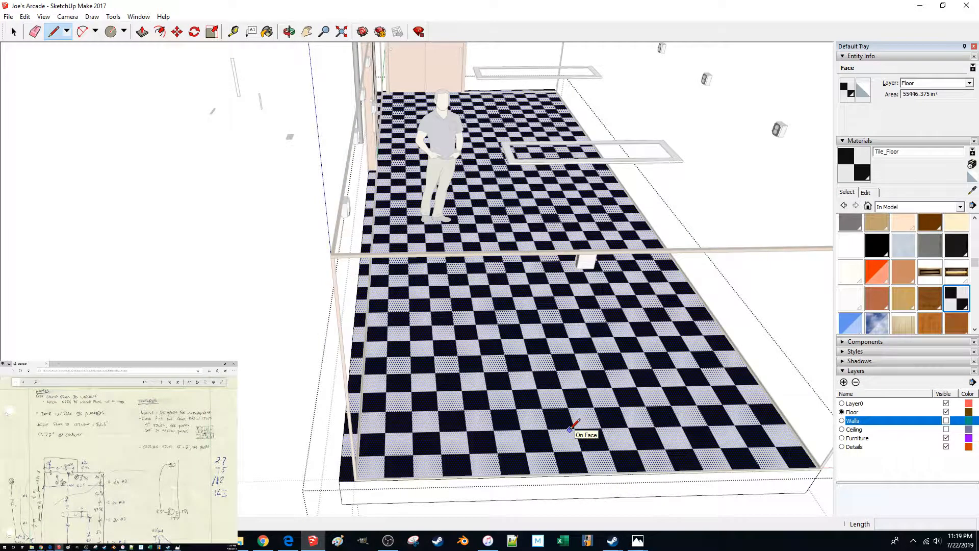
pyautogui.press('space')
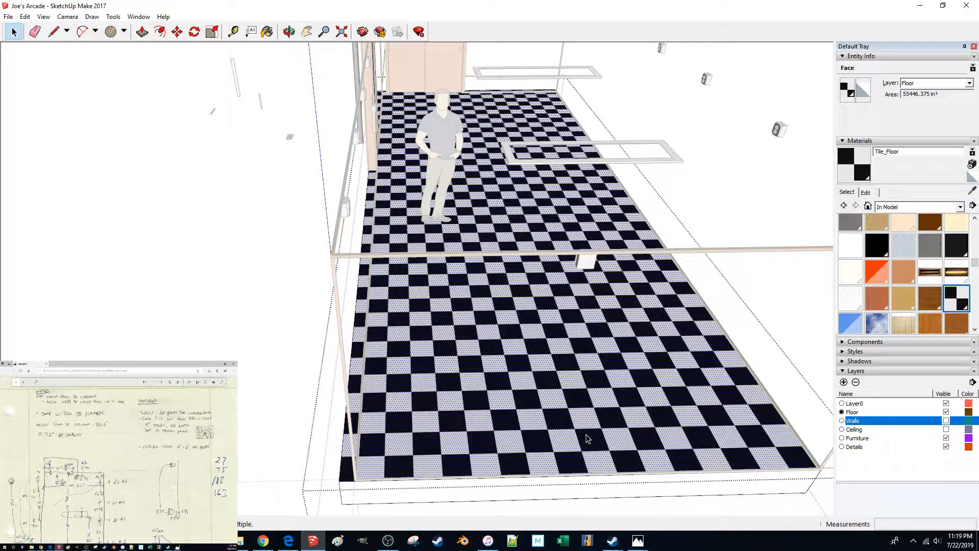
pyautogui.scroll(5, 589, 439)
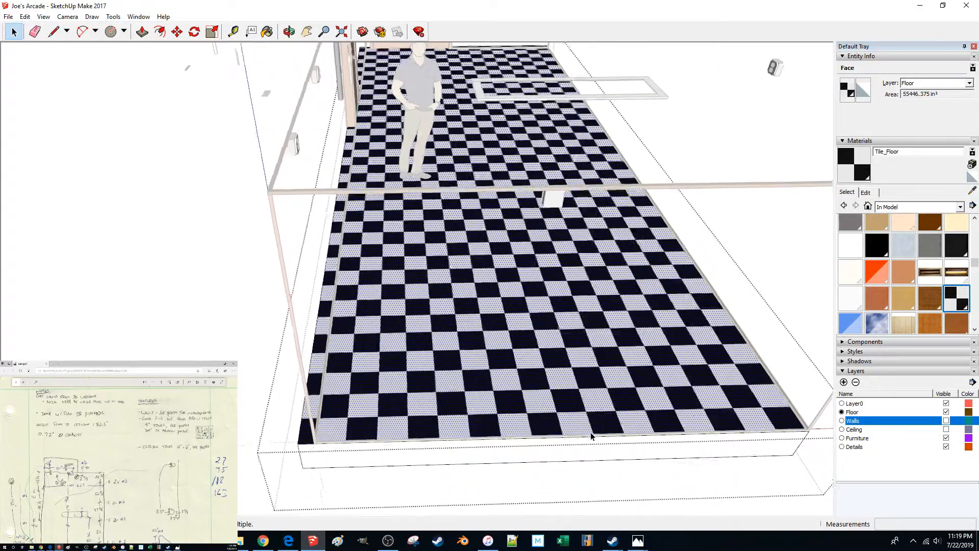
pyautogui.scroll(2, 591, 435)
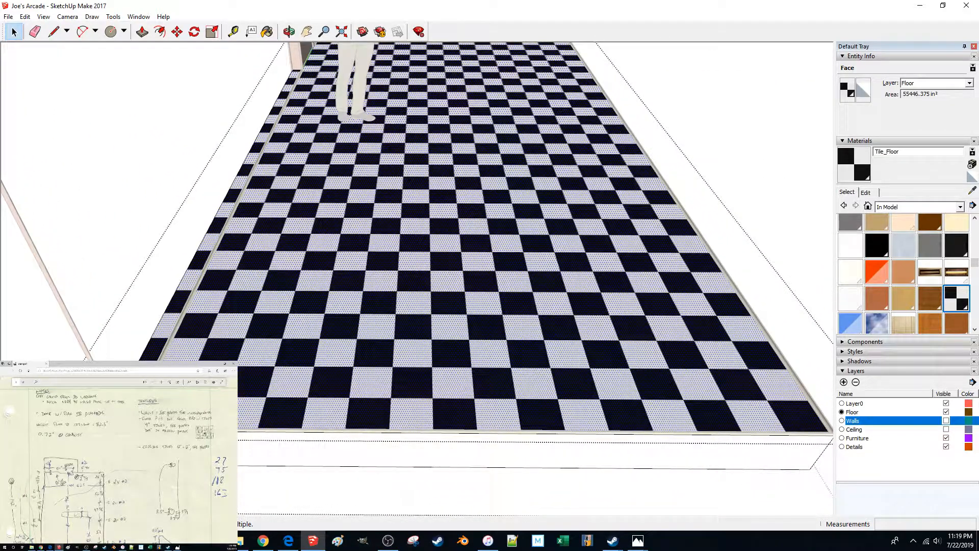
pyautogui.press('Escape')
pyautogui.doubleClick(409, 375)
pyautogui.tripleClick(409, 374)
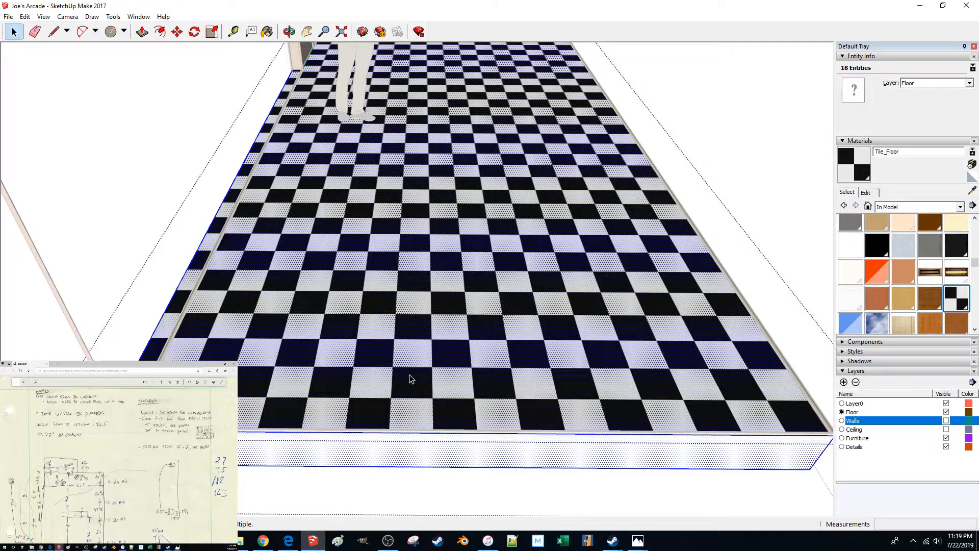
pyautogui.rightClick(425, 369)
pyautogui.moveTo(491, 334)
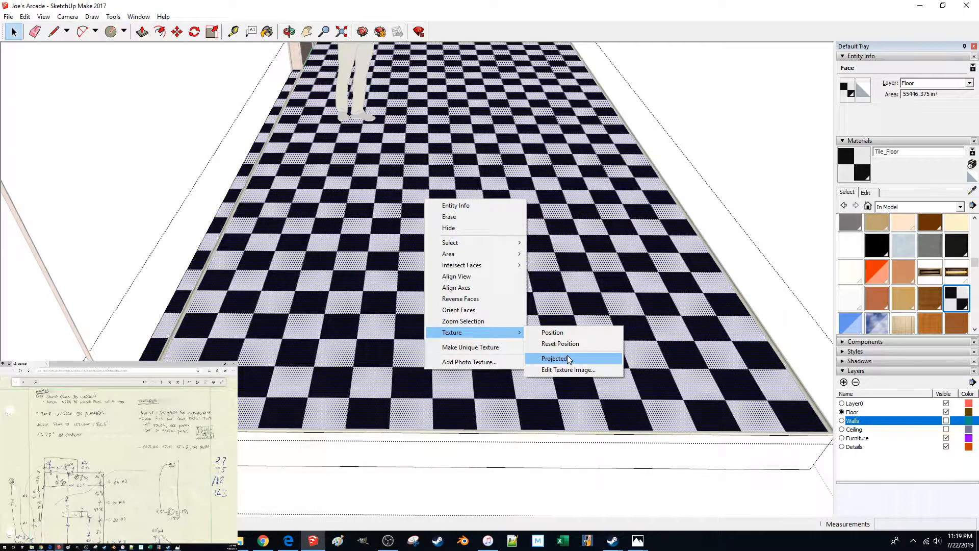
pyautogui.click(552, 332)
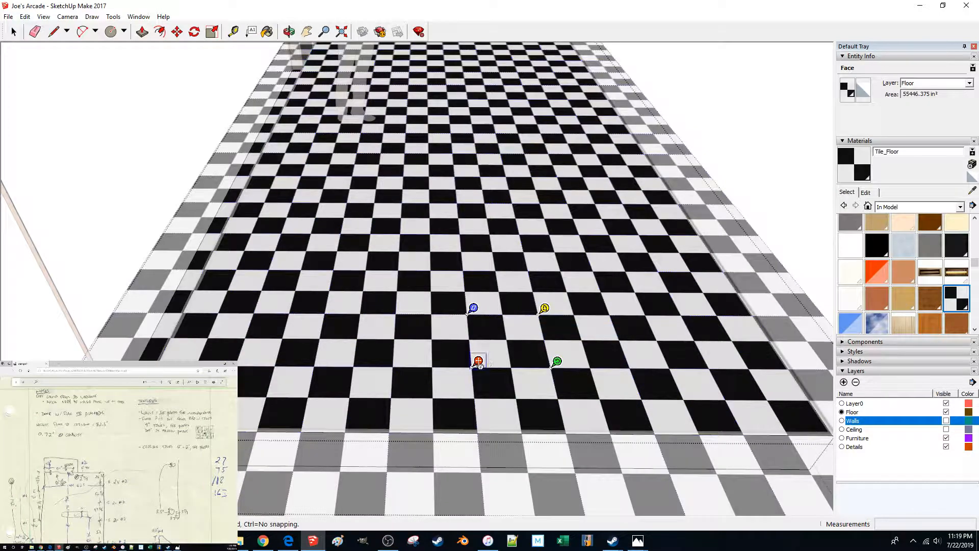
pyautogui.press('Return')
pyautogui.press('l')
pyautogui.press('space')
# Reopen texture positioning on the floor face and try to enlarge the tiles about the fixed corner pin
pyautogui.rightClick(471, 367)
pyautogui.moveTo(522, 333)
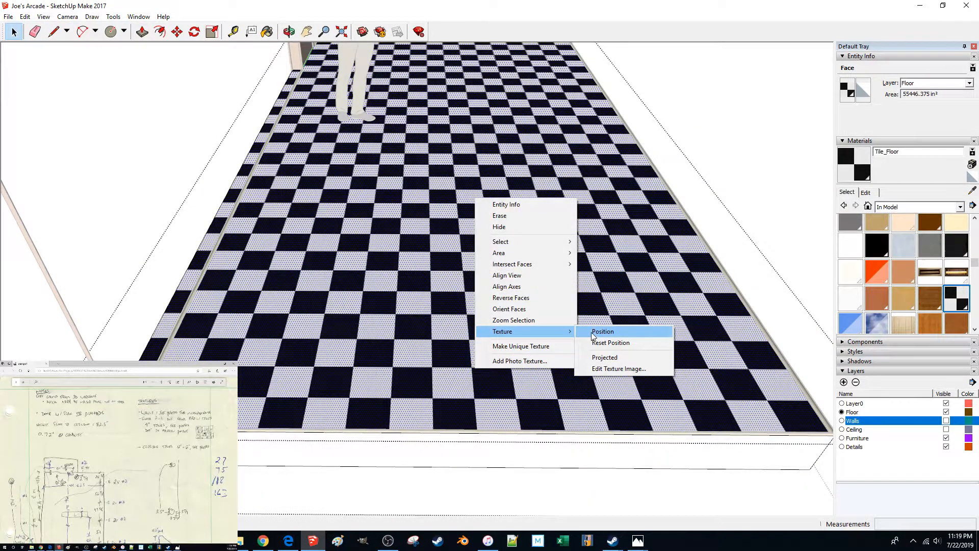
pyautogui.click(593, 332)
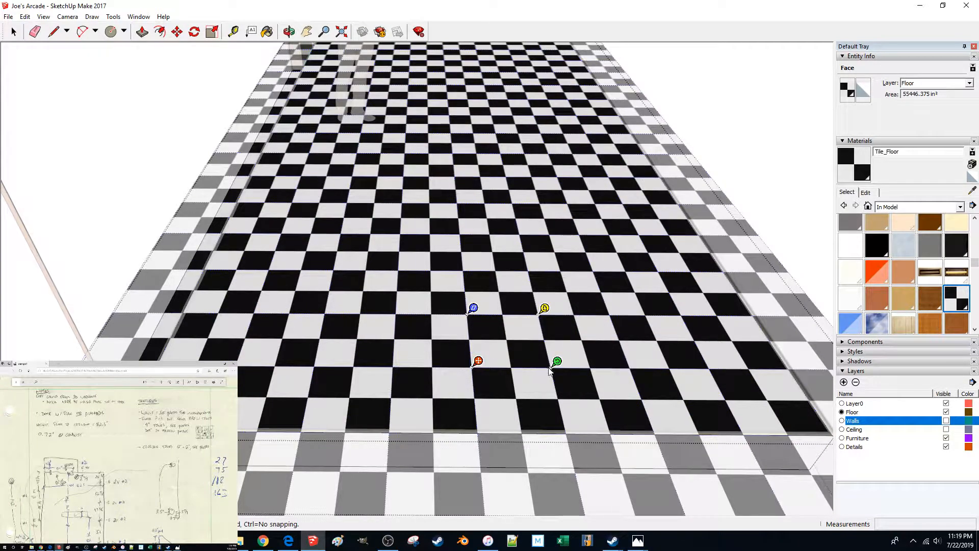
pyautogui.moveTo(549, 366); pyautogui.dragTo(578, 366)
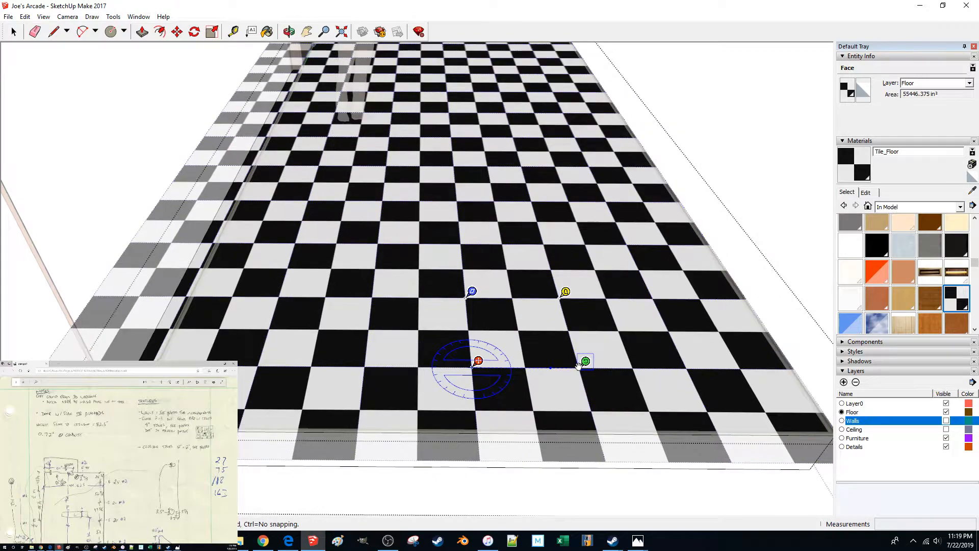
pyautogui.press('Escape')
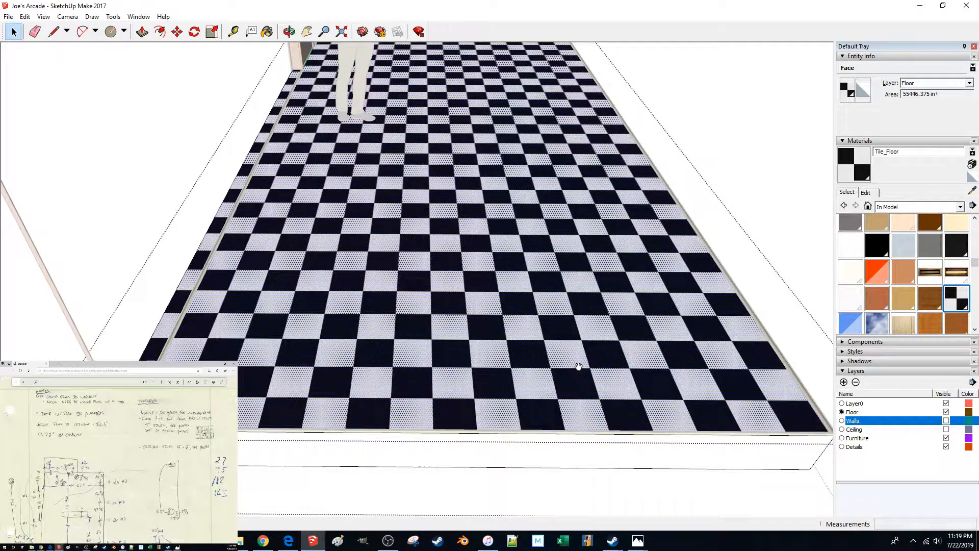
# Try larger tile scales in the floor's texture positioning, then return the scale pin to its starting point
pyautogui.rightClick(555, 368)
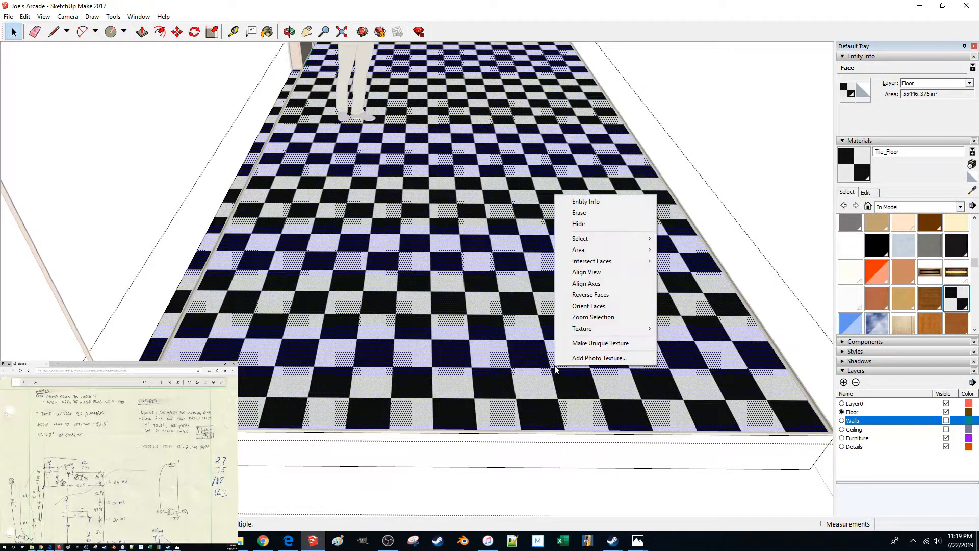
pyautogui.moveTo(615, 330)
pyautogui.click(665, 329)
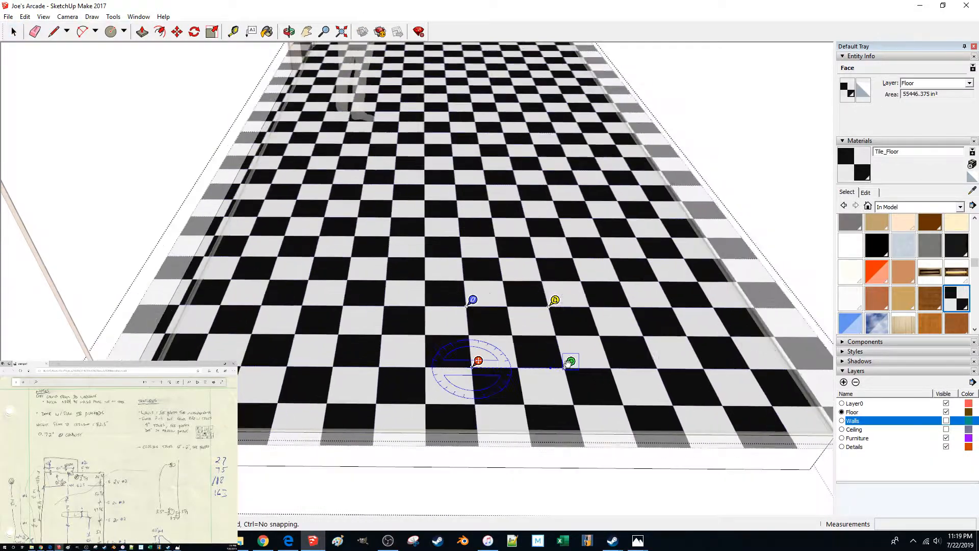
pyautogui.moveTo(570, 362); pyautogui.dragTo(603, 363)
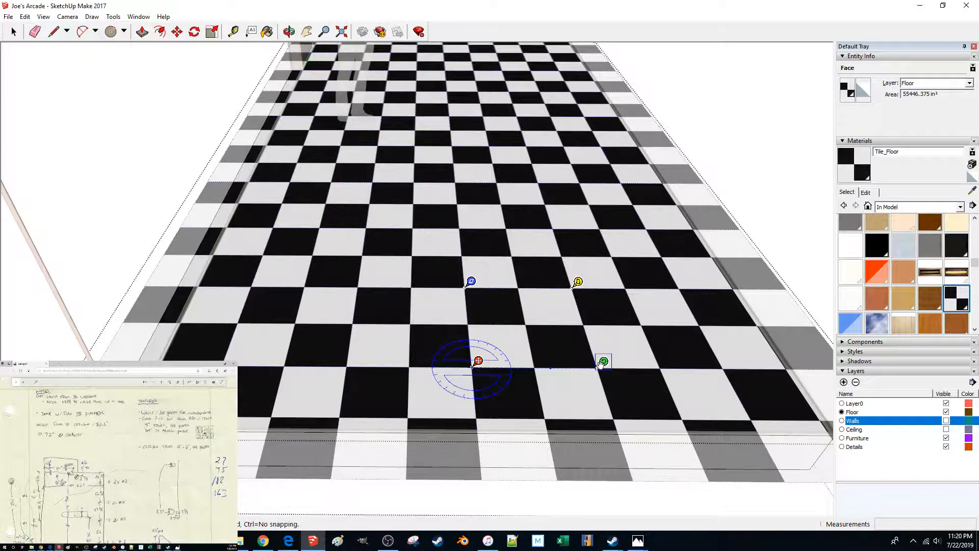
pyautogui.moveTo(600, 364); pyautogui.dragTo(556, 363)
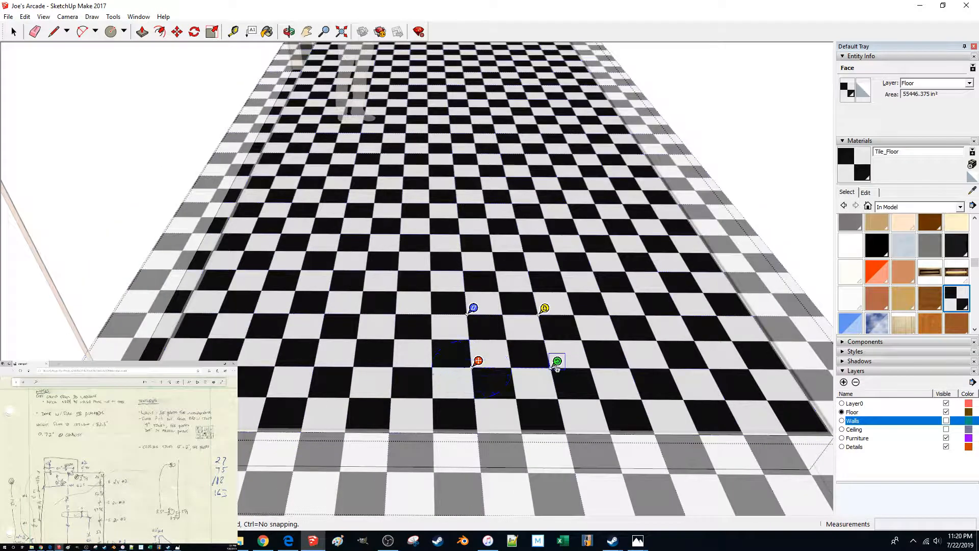
# Check the floor measurements on the scanned room sketch, then leave texture positioning and close the floor group
pyautogui.click(122, 443)
pyautogui.scroll(-8, 122, 444)
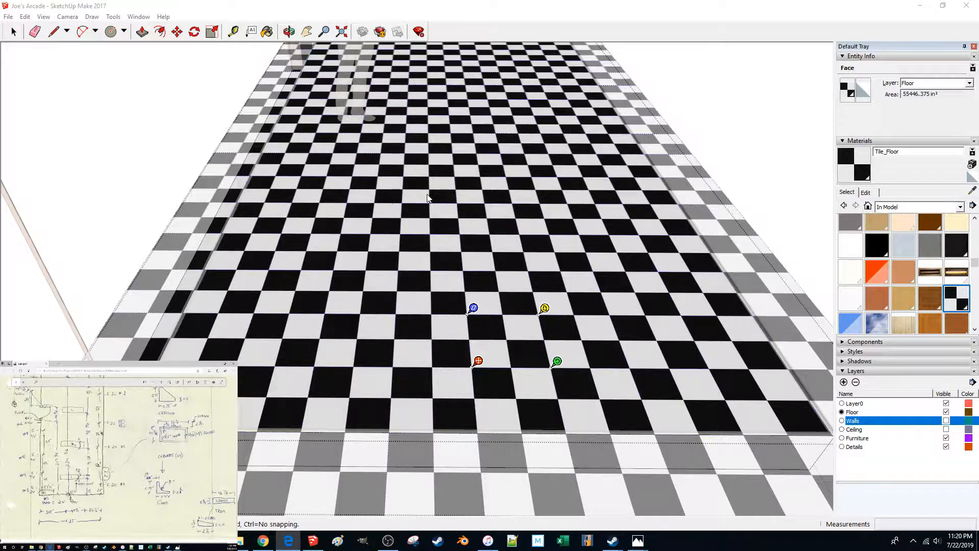
pyautogui.click(86, 138)
pyautogui.moveTo(332, 276); pyautogui.dragTo(324, 331, button='middle')
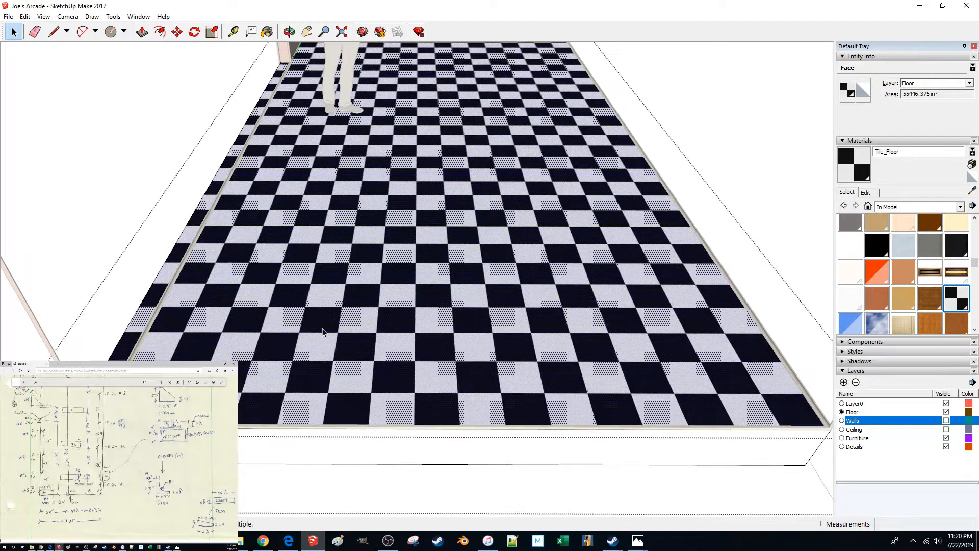
pyautogui.click(110, 227)
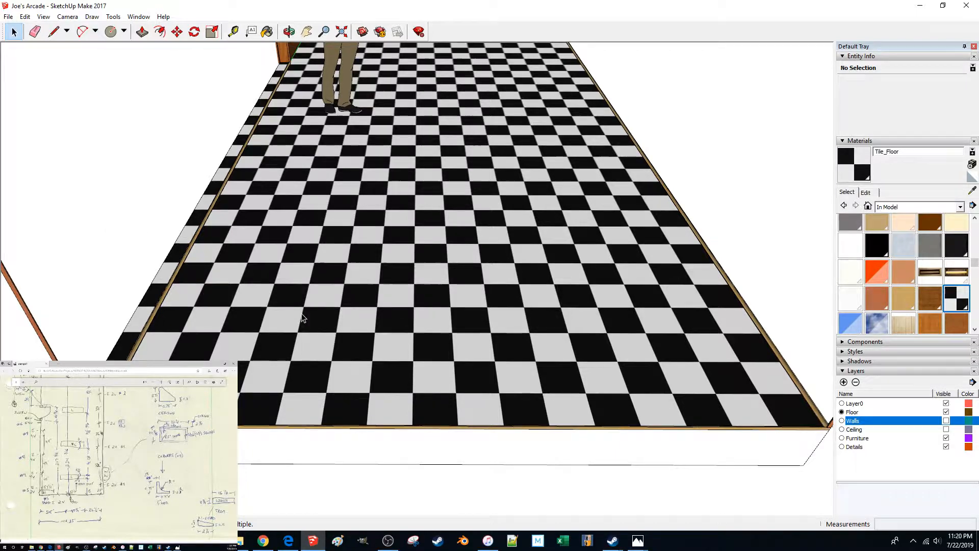
# Measure the edge of a floor tile from its corner to the wall trim using the Line tool
pyautogui.press('l')
pyautogui.scroll(3, 402, 347)
pyautogui.moveTo(400, 352); pyautogui.dragTo(530, 420, button='middle')
pyautogui.scroll(6, 530, 420)
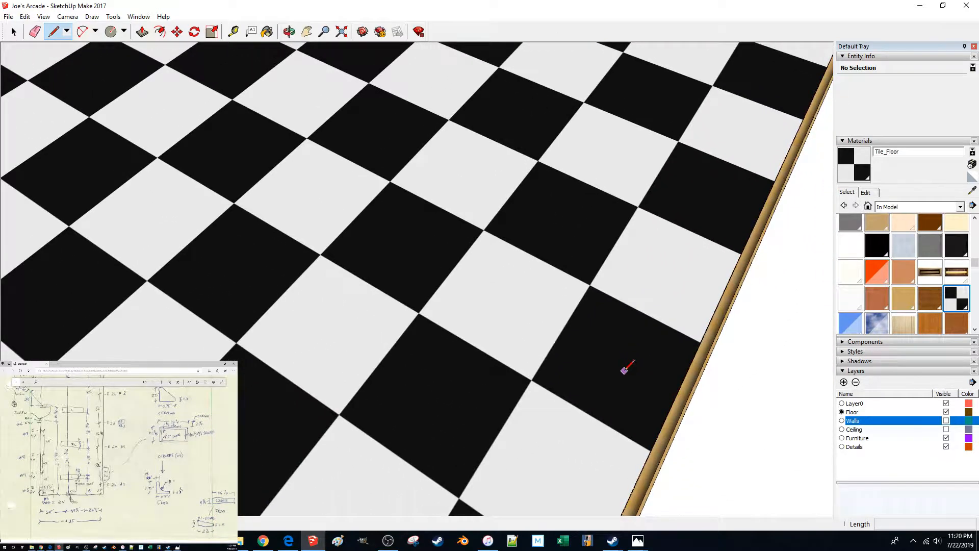
pyautogui.moveTo(668, 343); pyautogui.dragTo(629, 197, button='middle')
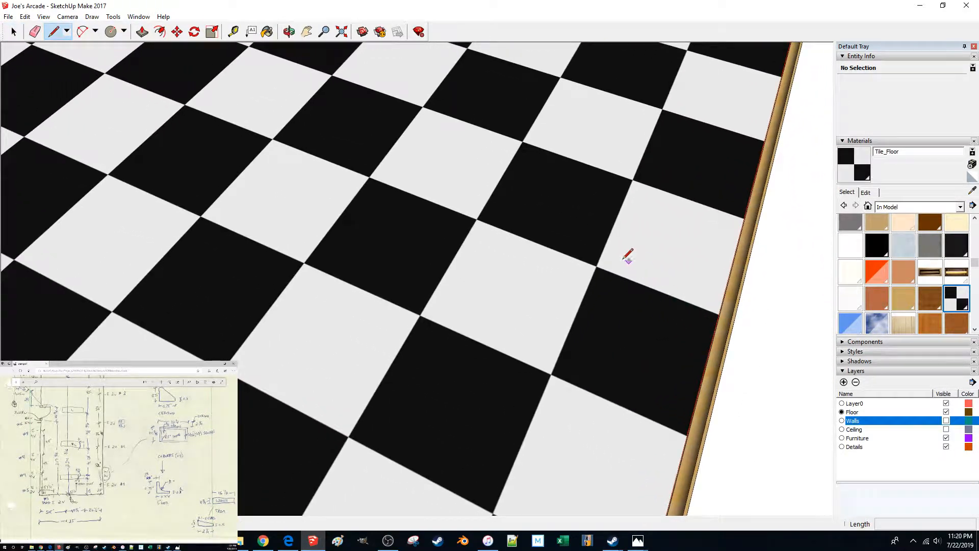
pyautogui.click(595, 265)
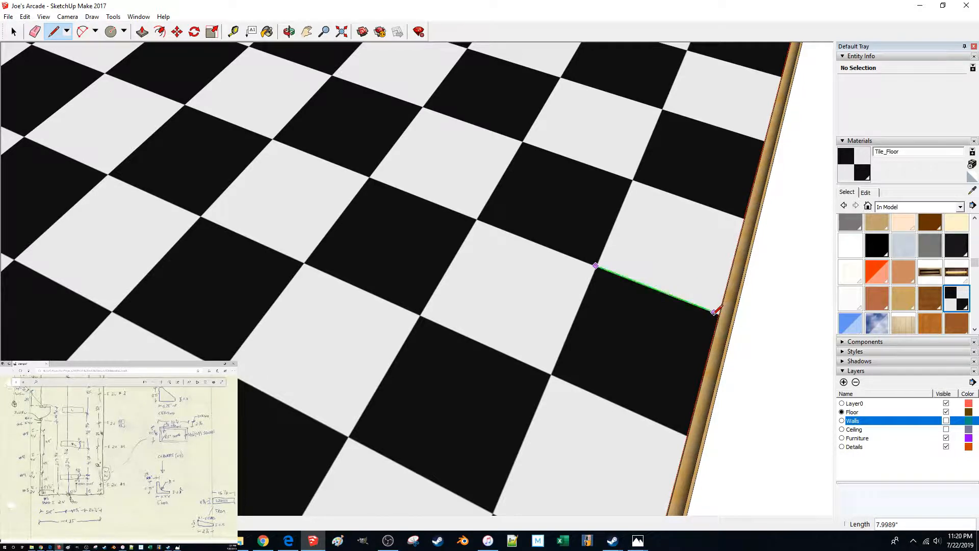
pyautogui.press('shift')
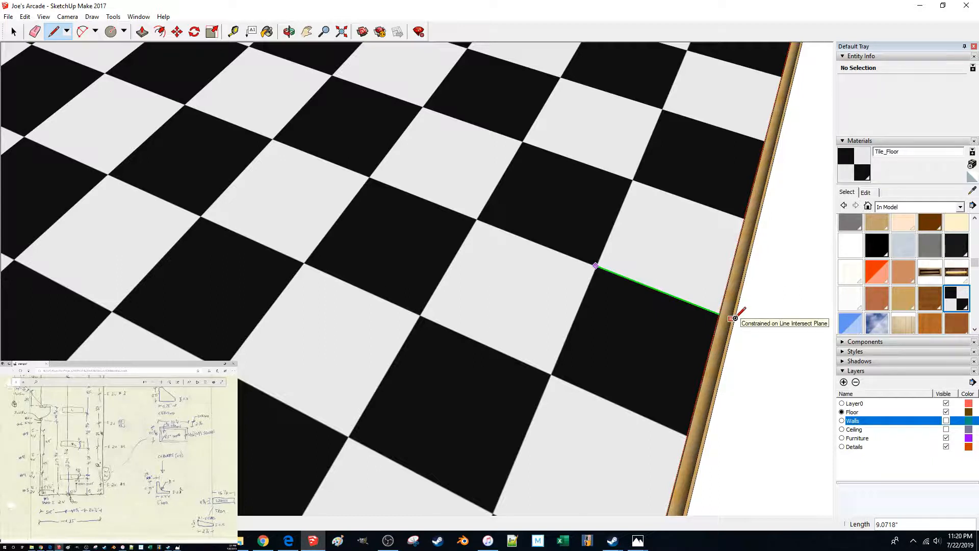
pyautogui.click(734, 318)
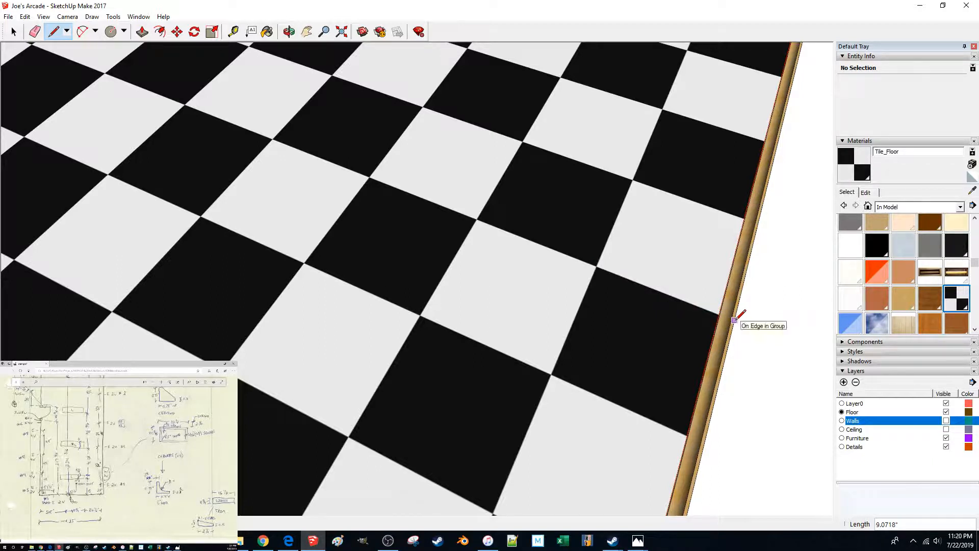
# Measure one and two tile widths inward from the trim along a tile seam with the Line tool
pyautogui.scroll(-3, 734, 317)
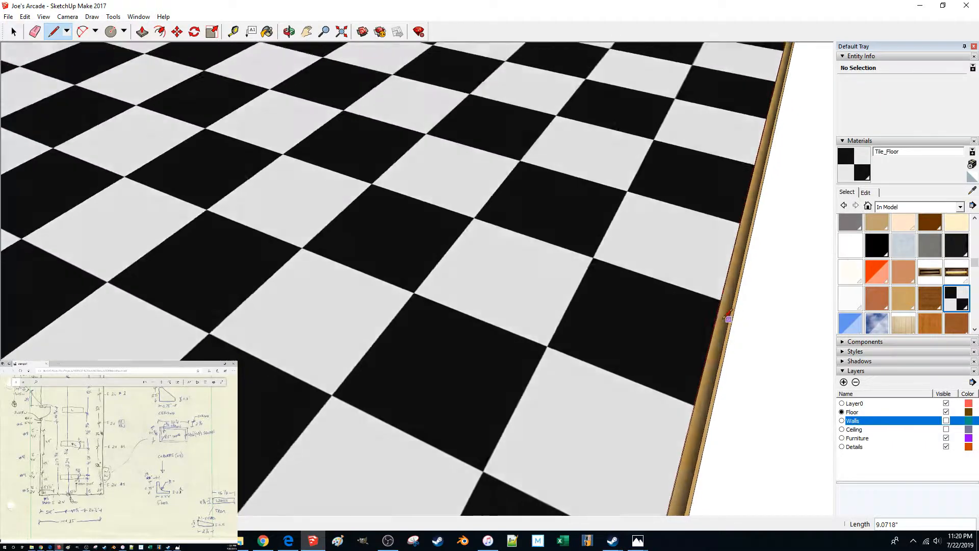
pyautogui.moveTo(734, 318); pyautogui.dragTo(677, 320, button='middle')
pyautogui.click(658, 358)
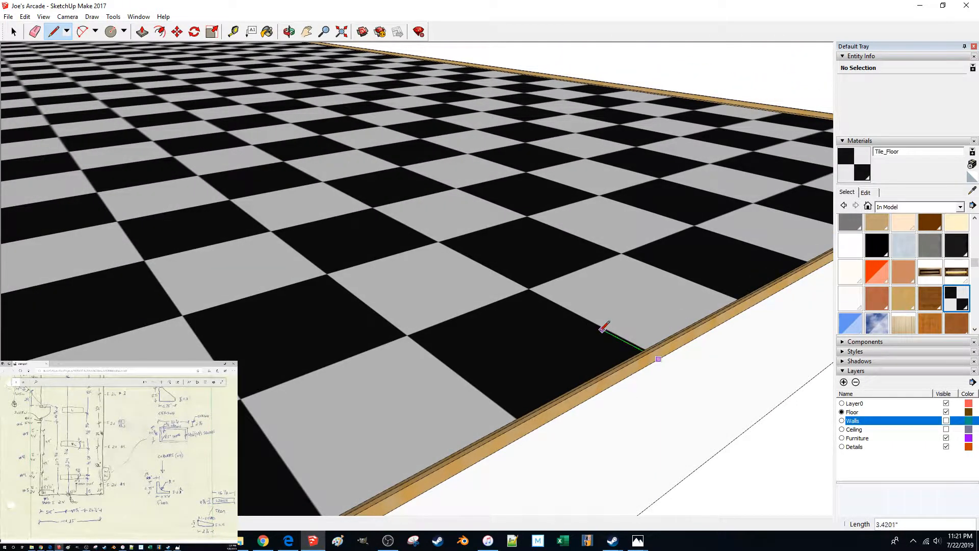
pyautogui.write('1')
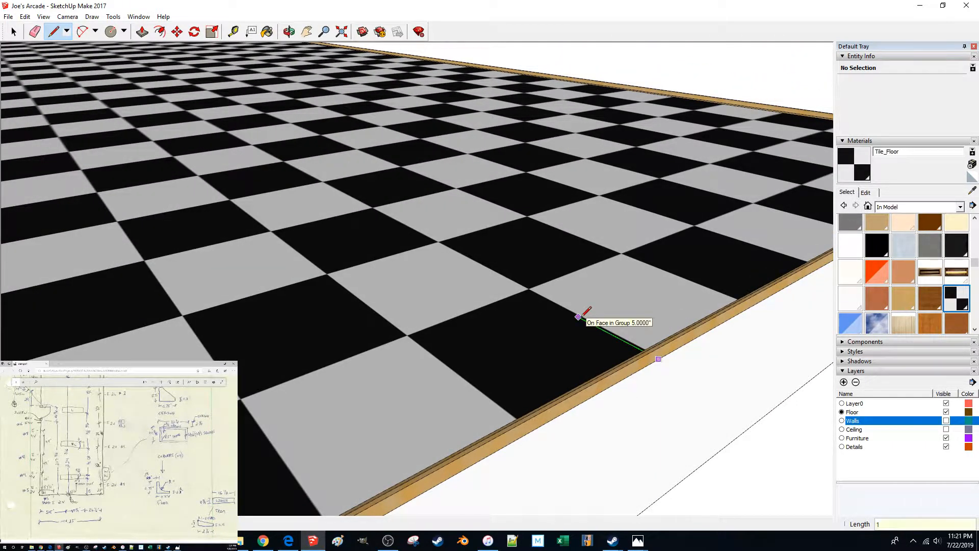
pyautogui.press('Return')
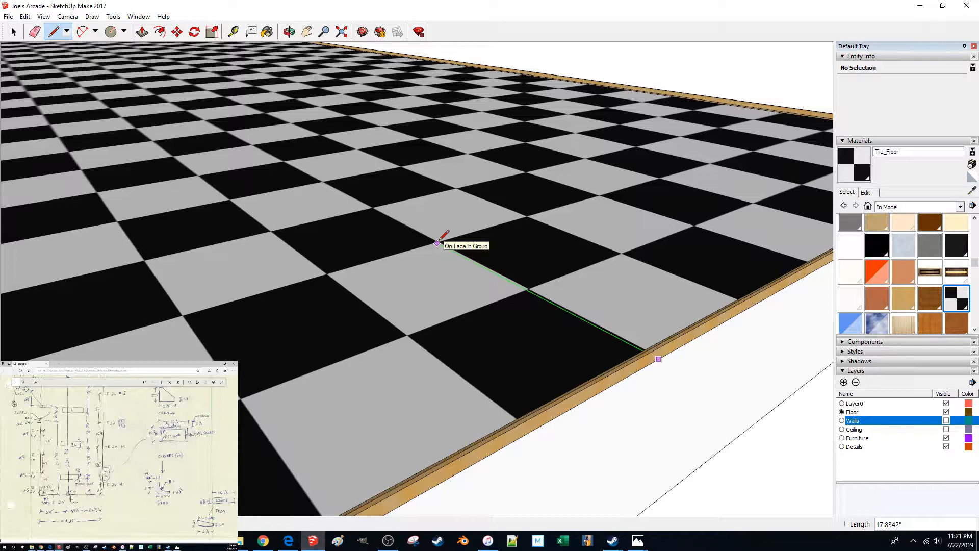
pyautogui.scroll(4, 437, 243)
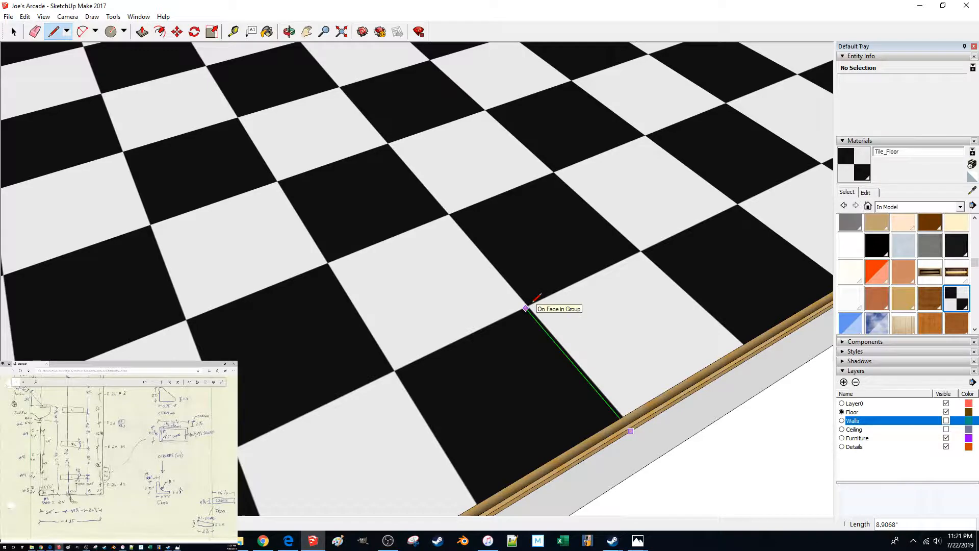
# Recheck the width of two floor tiles from the trim at a closer view, then cancel the line
pyautogui.moveTo(455, 212); pyautogui.dragTo(585, 212, button='middle')
pyautogui.scroll(6, 610, 212)
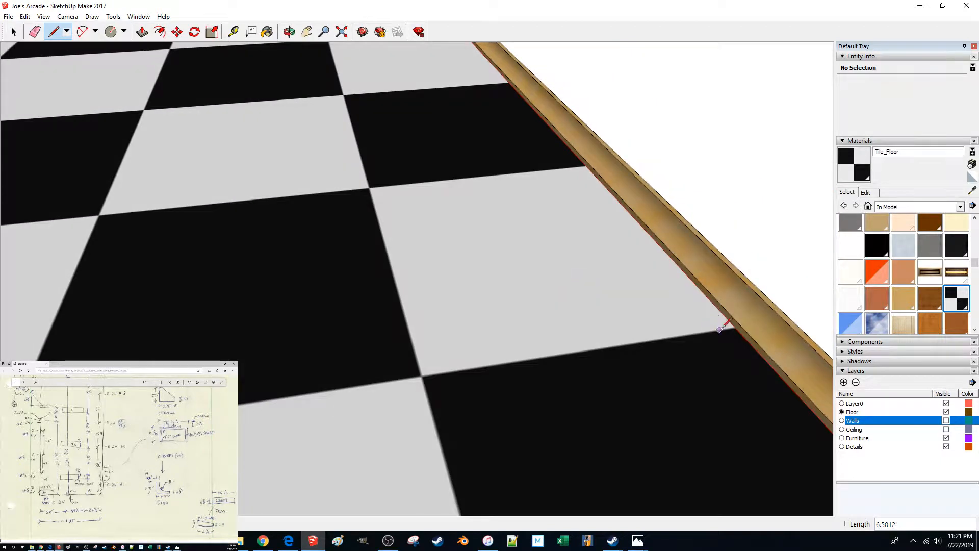
pyautogui.click(733, 327)
pyautogui.scroll(-3, 693, 321)
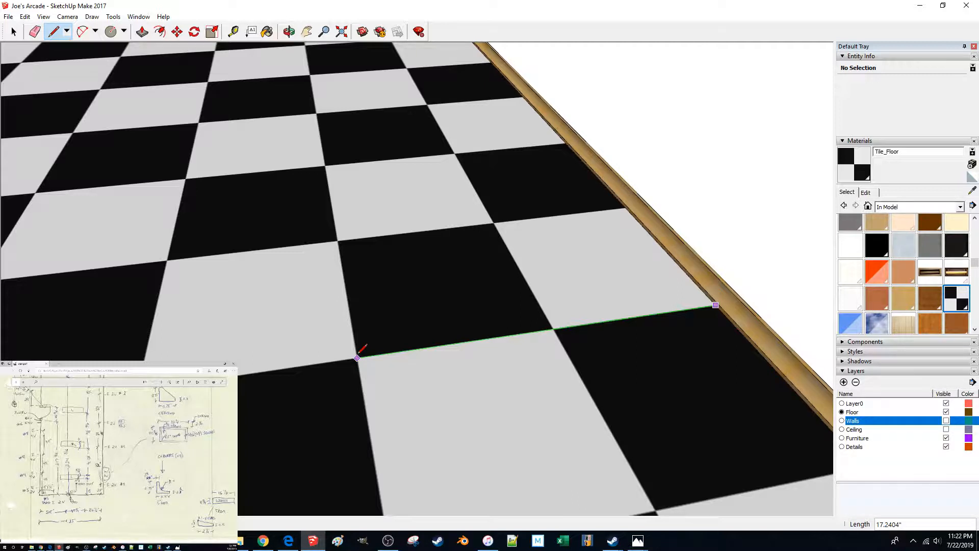
pyautogui.press('Escape')
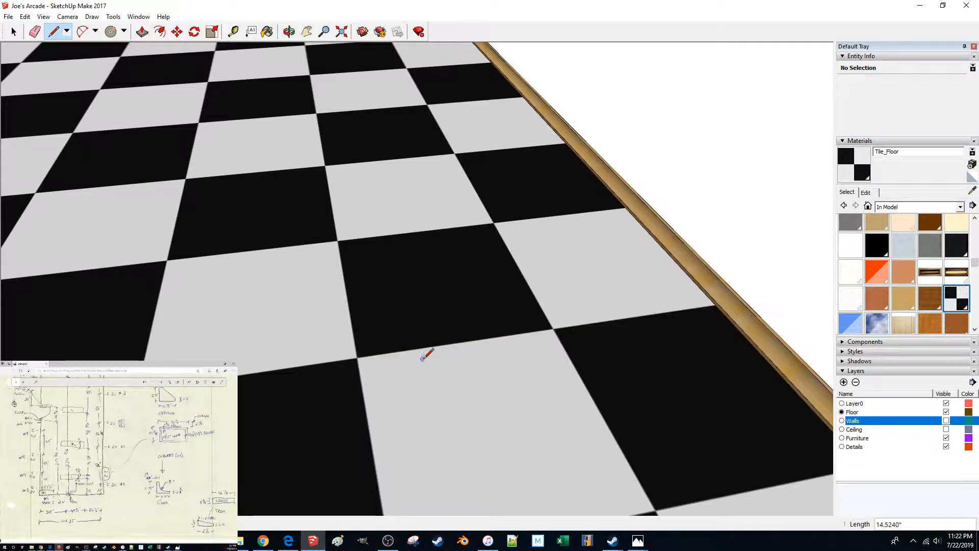
pyautogui.moveTo(424, 358); pyautogui.dragTo(418, 356, button='middle')
pyautogui.scroll(-5, 428, 353)
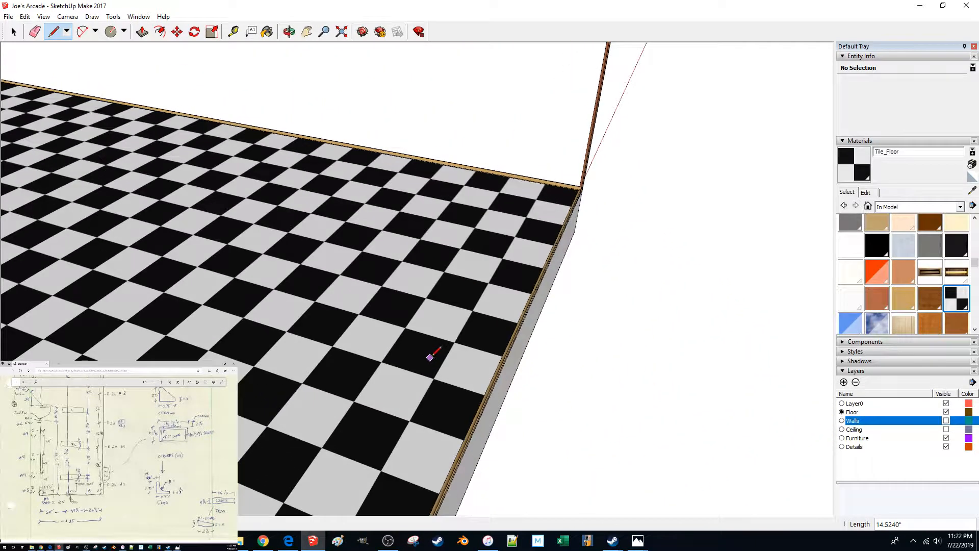
# Open the Tile_Floor material for editing and check one tile's edge length parallel to the trim with the Line tool
pyautogui.press('space')
pyautogui.click(866, 192)
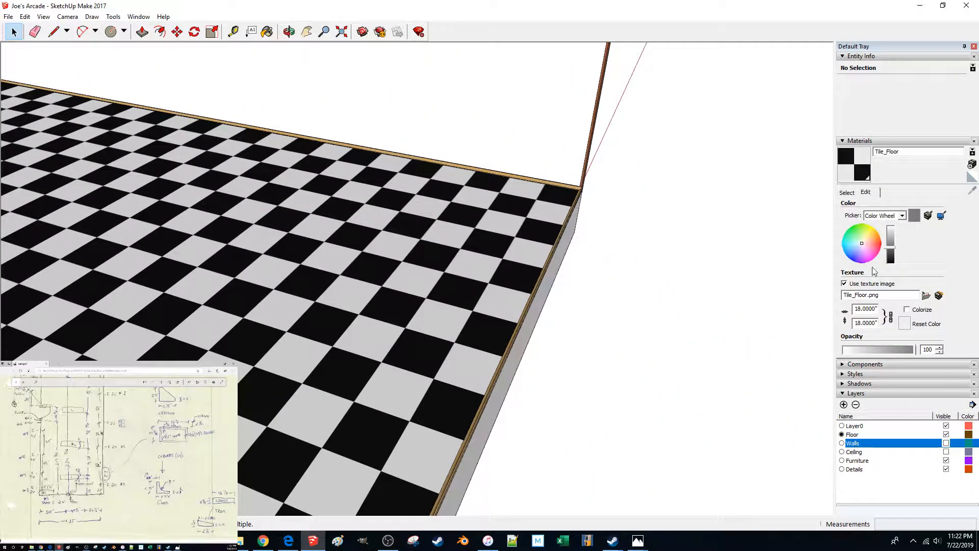
pyautogui.press('l')
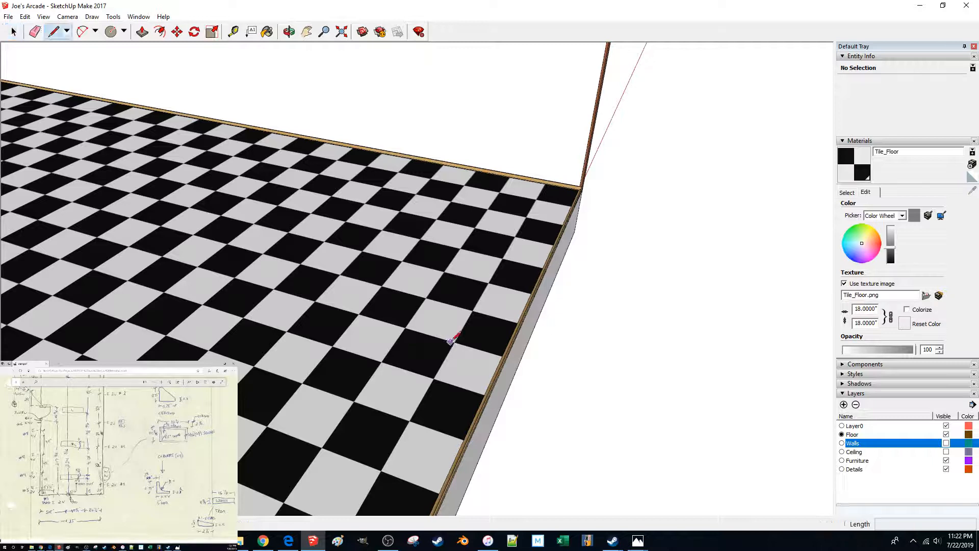
pyautogui.click(455, 342)
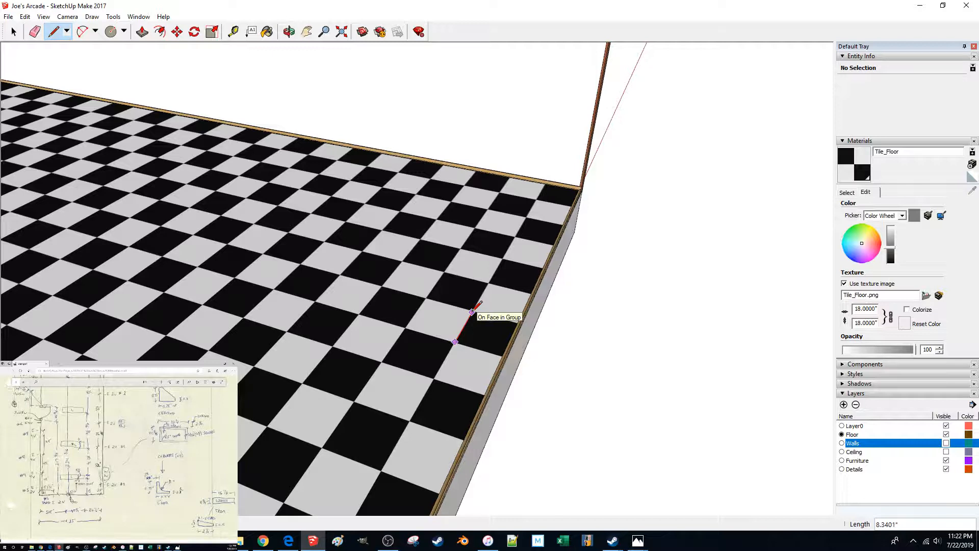
pyautogui.press('Escape')
# Set the Tile_Floor texture width to 36 inches with its proportions locked, then return to the Select tool
pyautogui.click(863, 309)
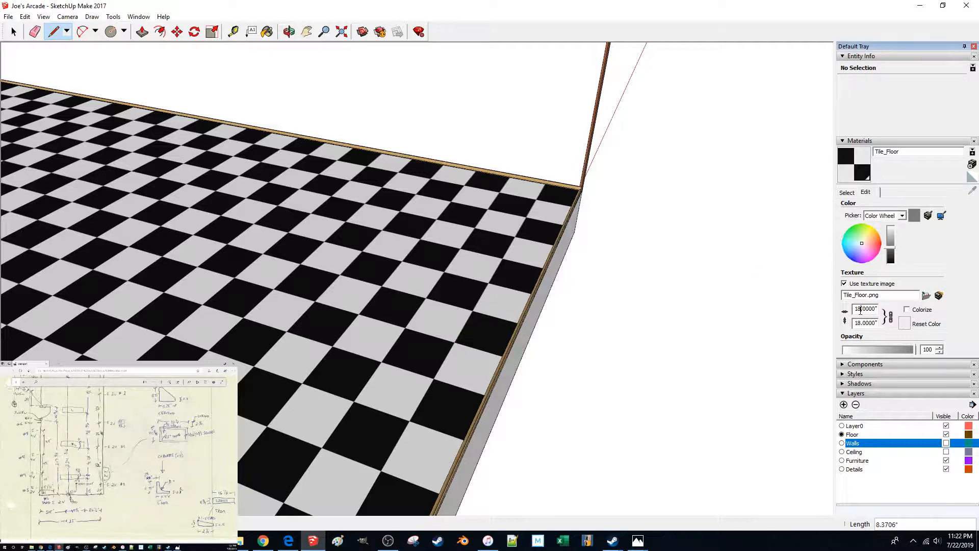
pyautogui.doubleClick(860, 309)
pyautogui.write('36')
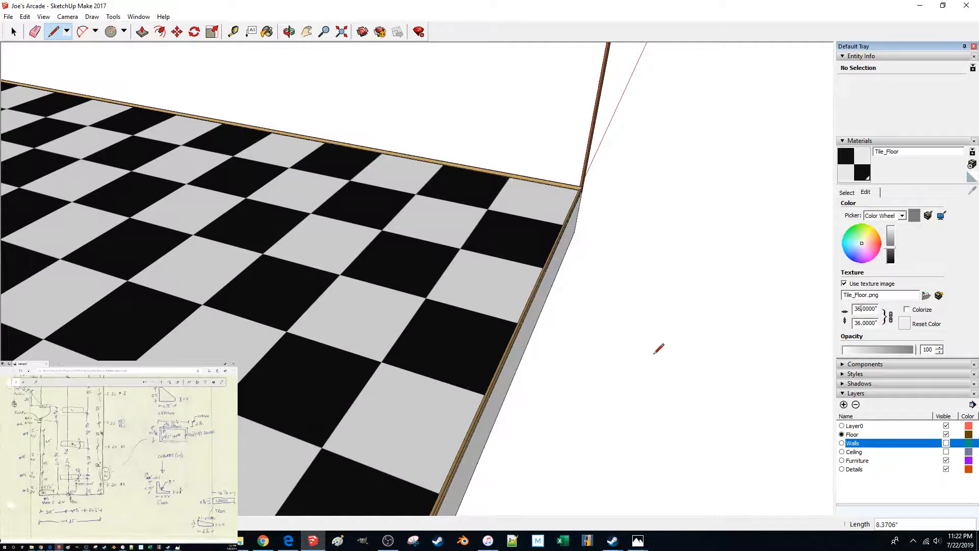
pyautogui.scroll(-10, 659, 351)
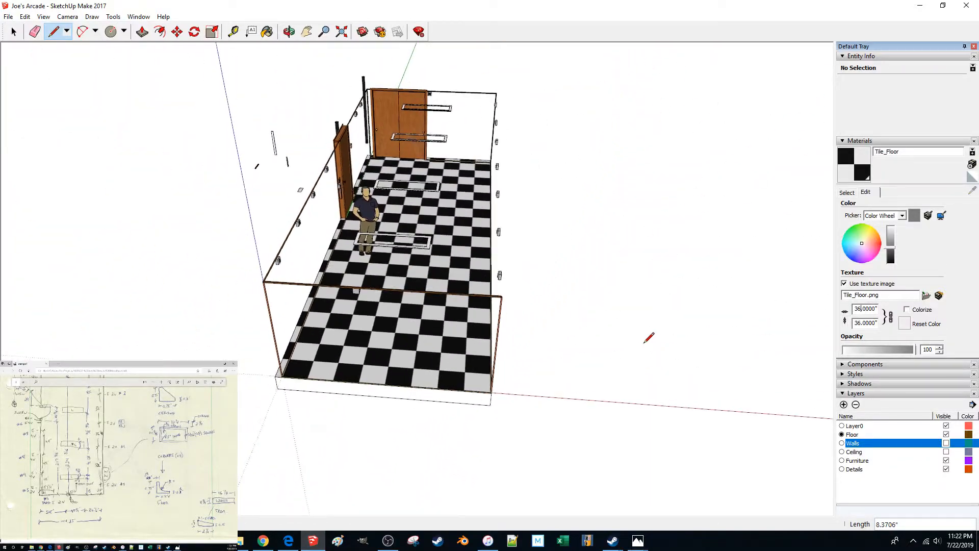
pyautogui.press('space')
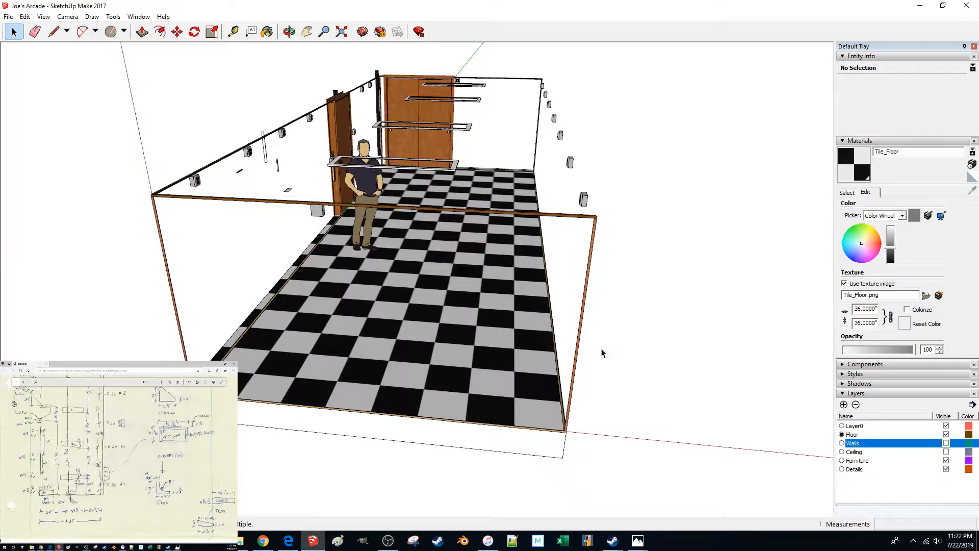
# Switch to the photo folder, open the floor tile and baseboard photo 20190602_103327.jpg, and place it on the reference display
pyautogui.click(178, 547)
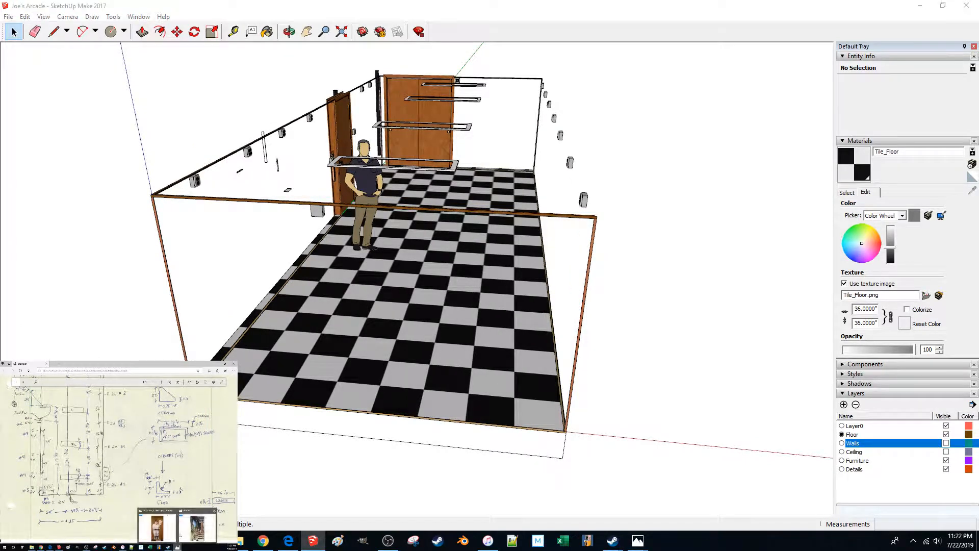
pyautogui.moveTo(189, 533)
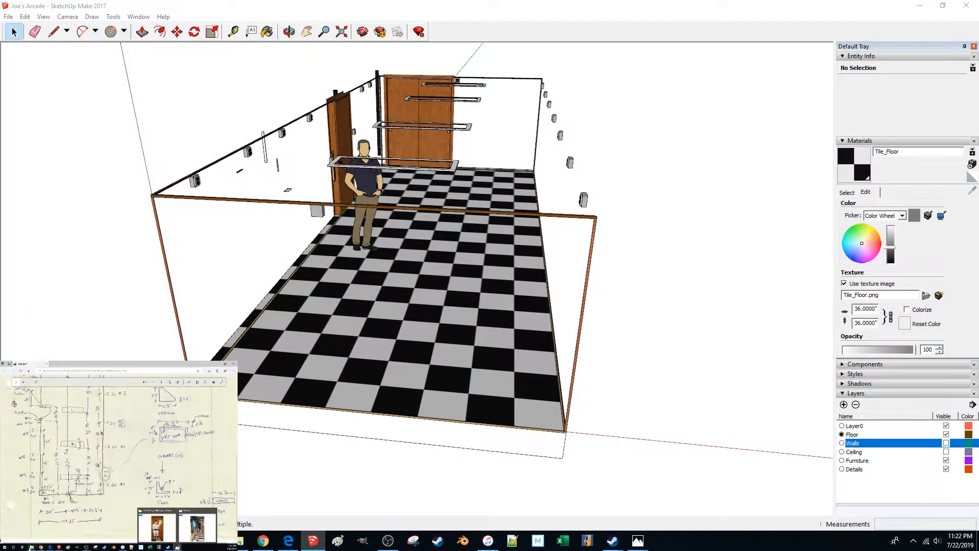
pyautogui.click(31, 547)
pyautogui.doubleClick(40, 383)
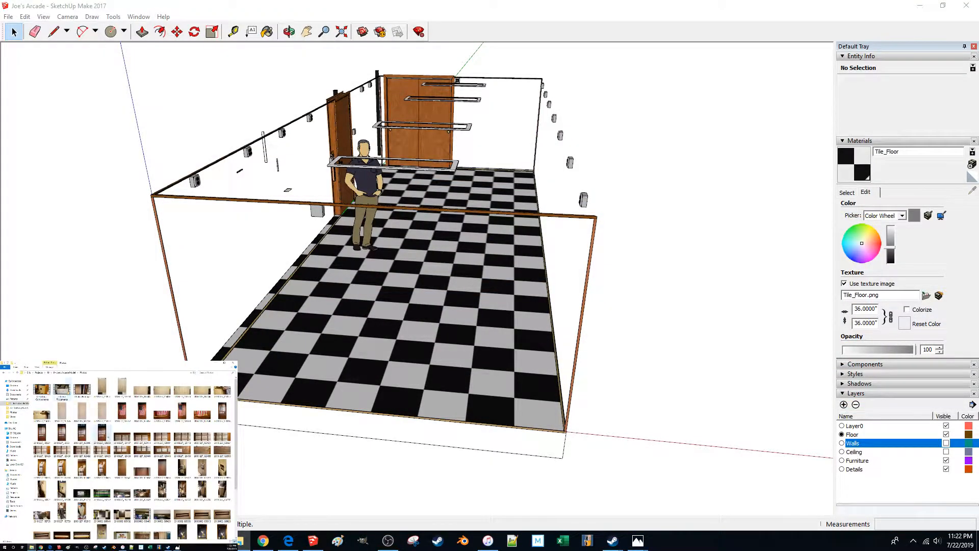
pyautogui.scroll(-3, 122, 452)
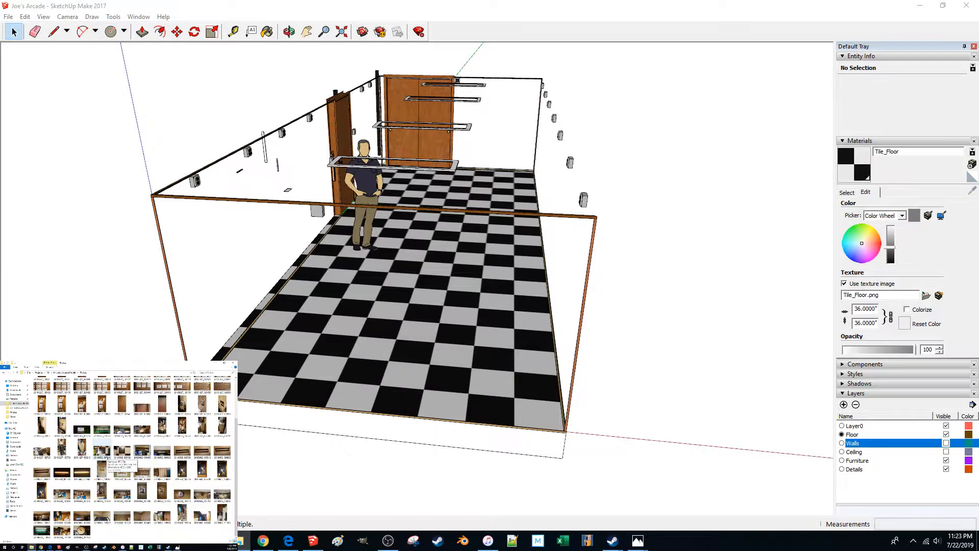
pyautogui.scroll(3, 104, 457)
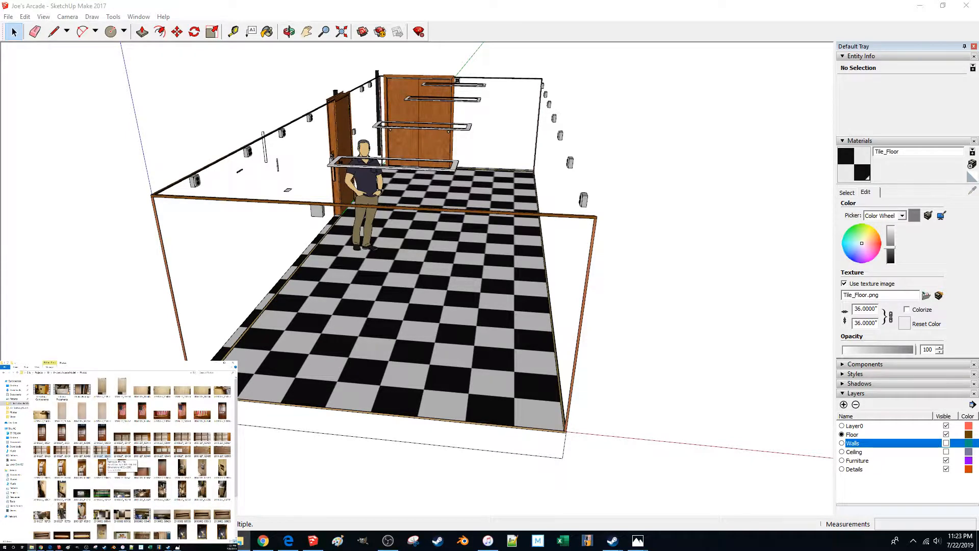
pyautogui.scroll(-3, 104, 461)
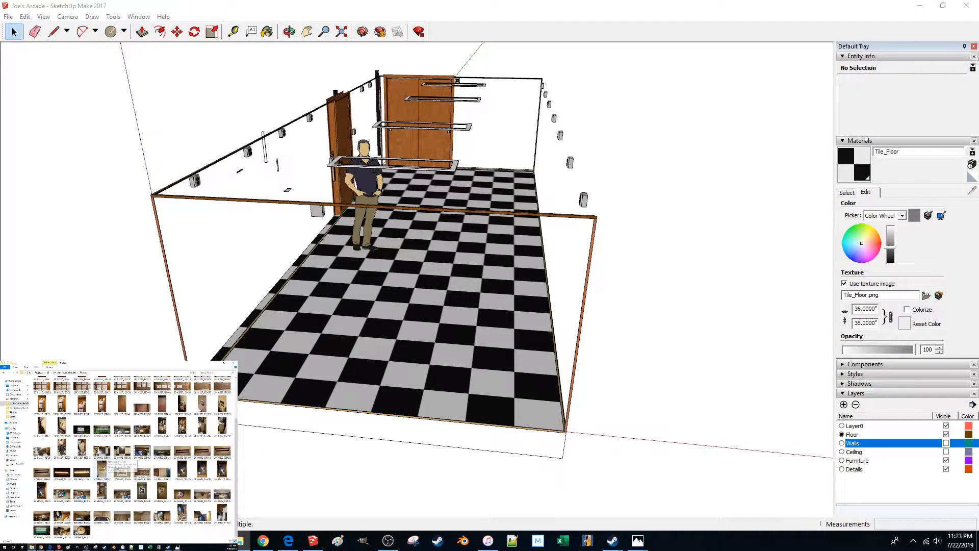
pyautogui.doubleClick(104, 512)
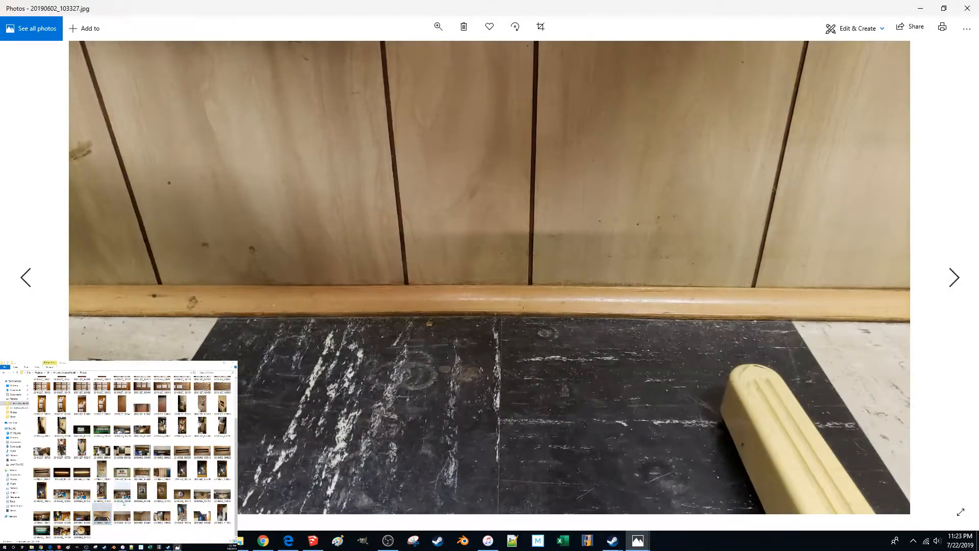
pyautogui.moveTo(672, 3); pyautogui.dragTo(539, 143)
pyautogui.moveTo(593, 95); pyautogui.dragTo(1, 240)
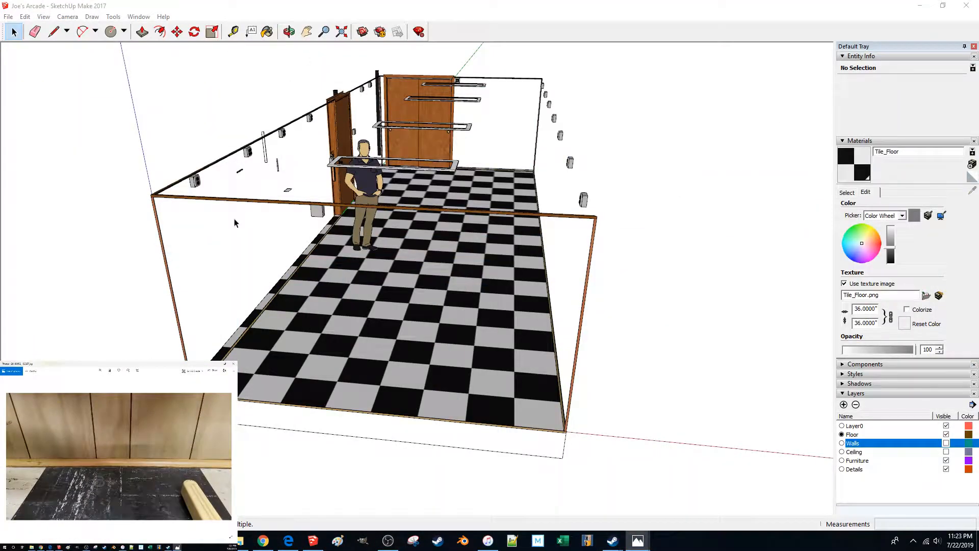
# Make the Walls and Ceiling layers visible again and view the checkered floor from inside the room
pyautogui.moveTo(741, 240); pyautogui.dragTo(814, 324, button='middle')
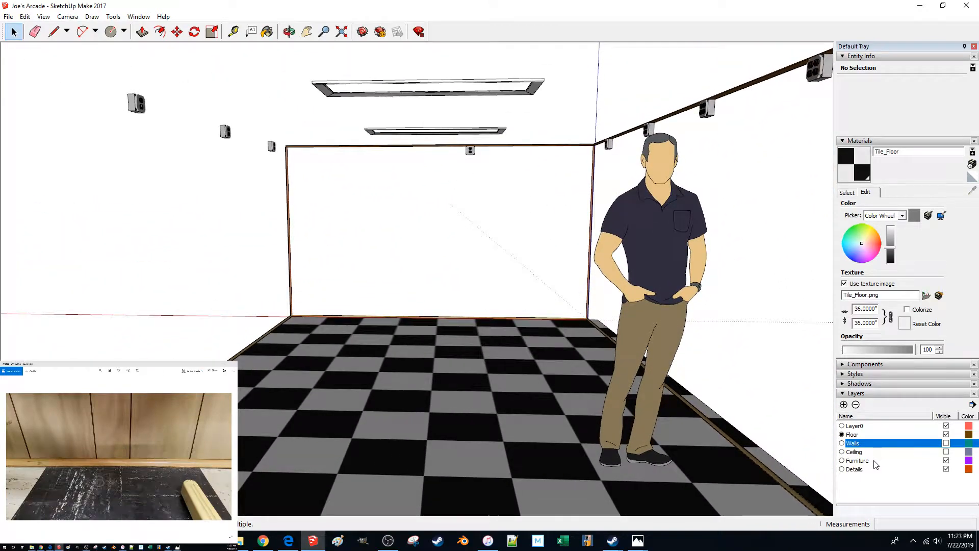
pyautogui.click(947, 470)
pyautogui.click(947, 469)
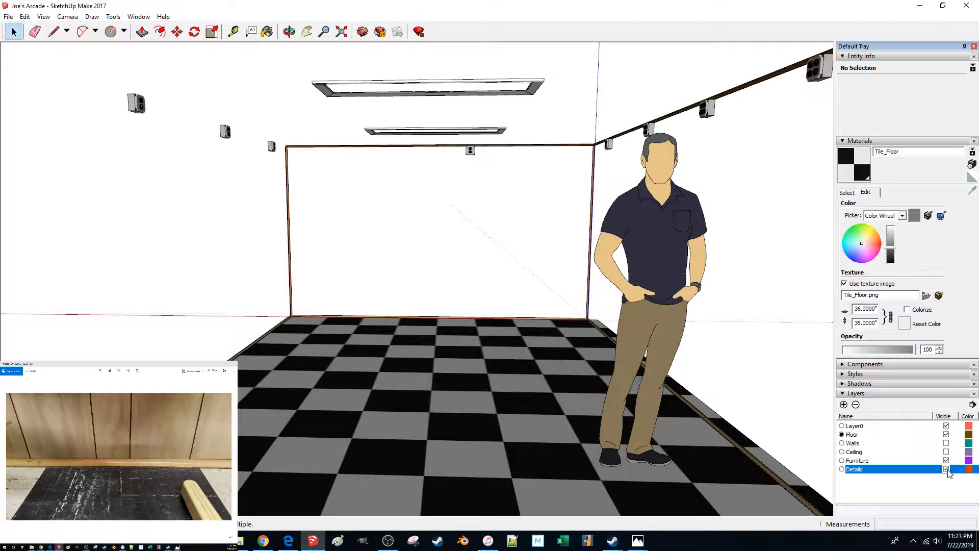
pyautogui.click(946, 443)
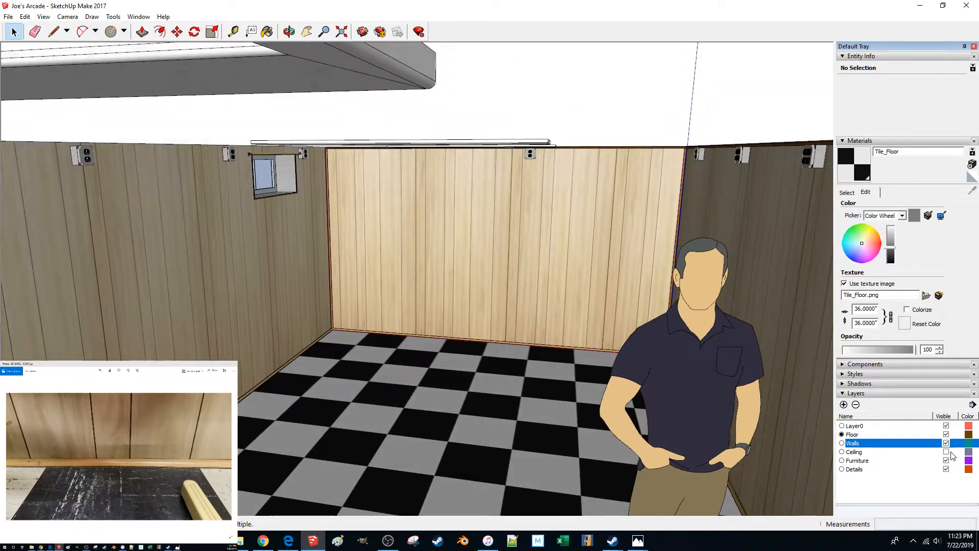
pyautogui.click(946, 452)
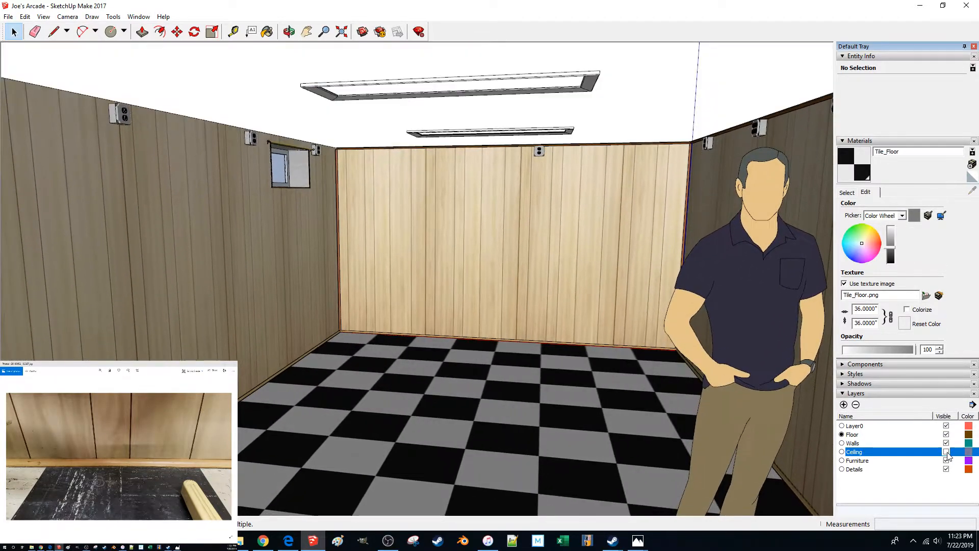
pyautogui.click(946, 451)
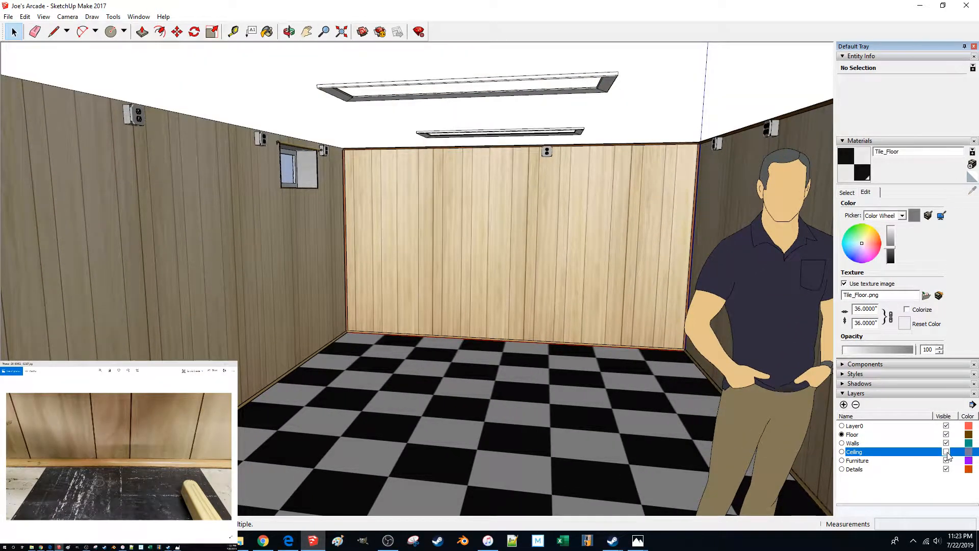
pyautogui.click(946, 452)
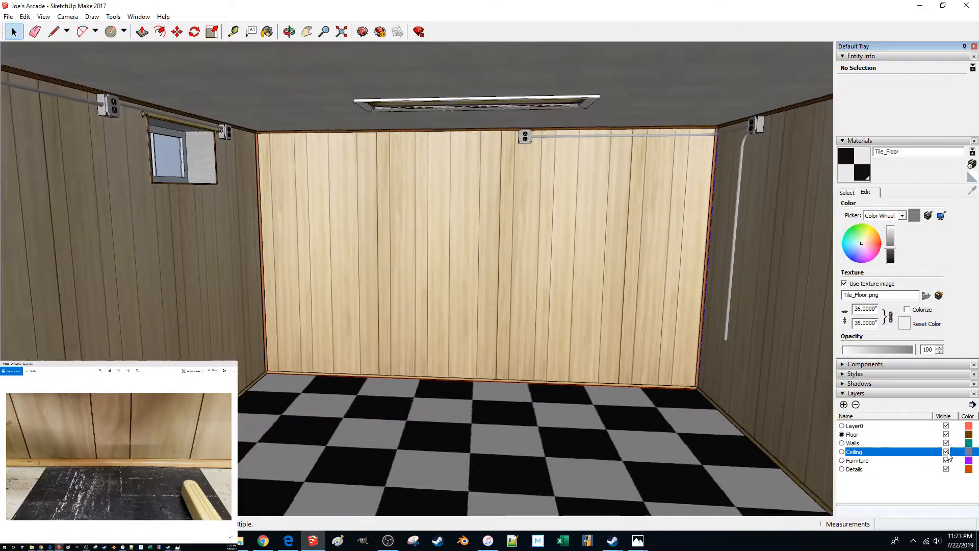
pyautogui.click(552, 225)
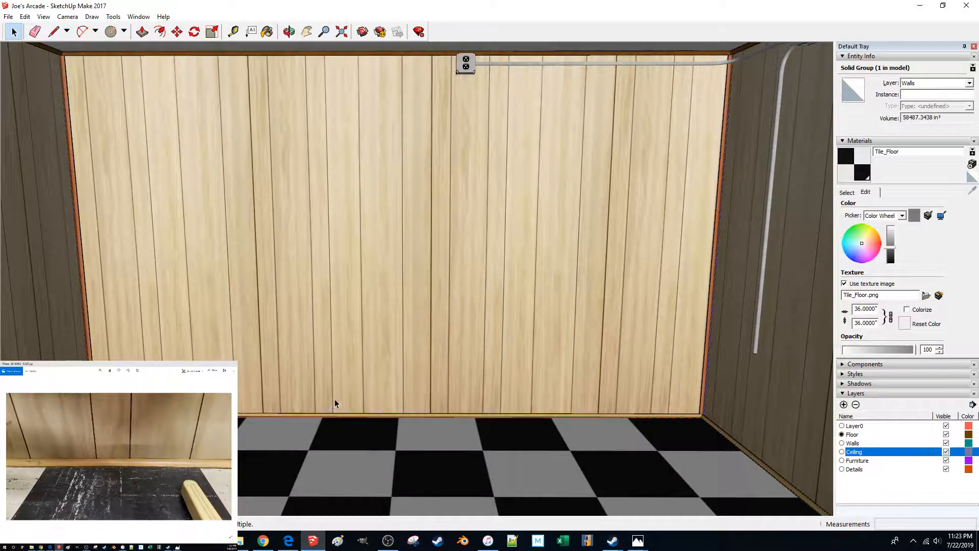
pyautogui.press('l')
pyautogui.click(311, 448)
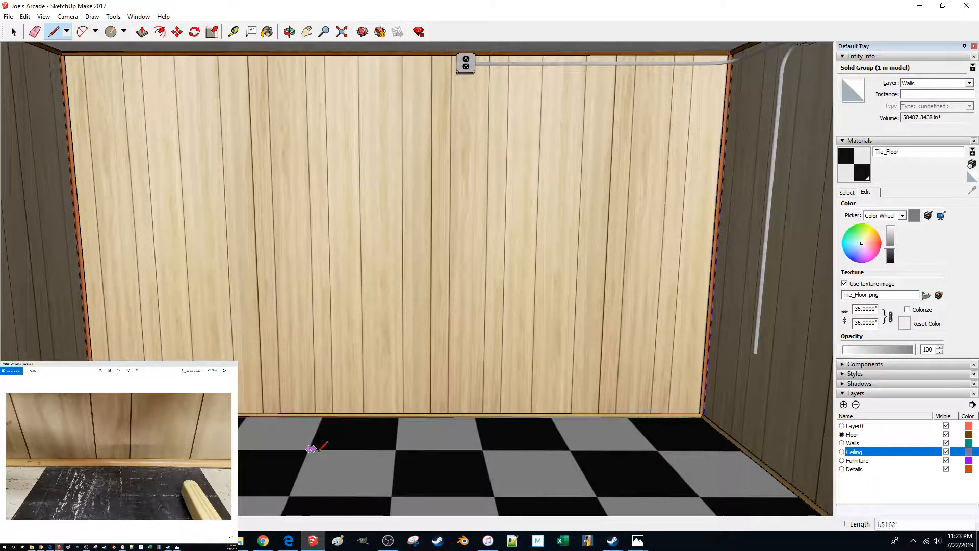
pyautogui.press('Escape')
pyautogui.press('space')
pyautogui.moveTo(387, 431); pyautogui.dragTo(385, 432, button='middle')
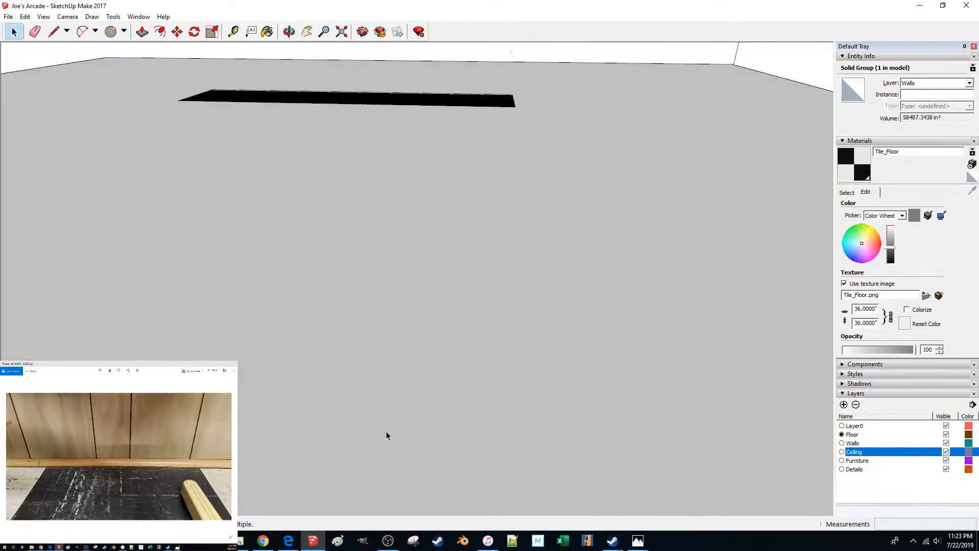
pyautogui.scroll(-5, 387, 433)
pyautogui.moveTo(458, 111); pyautogui.dragTo(459, 104, button='middle')
pyautogui.click(258, 475)
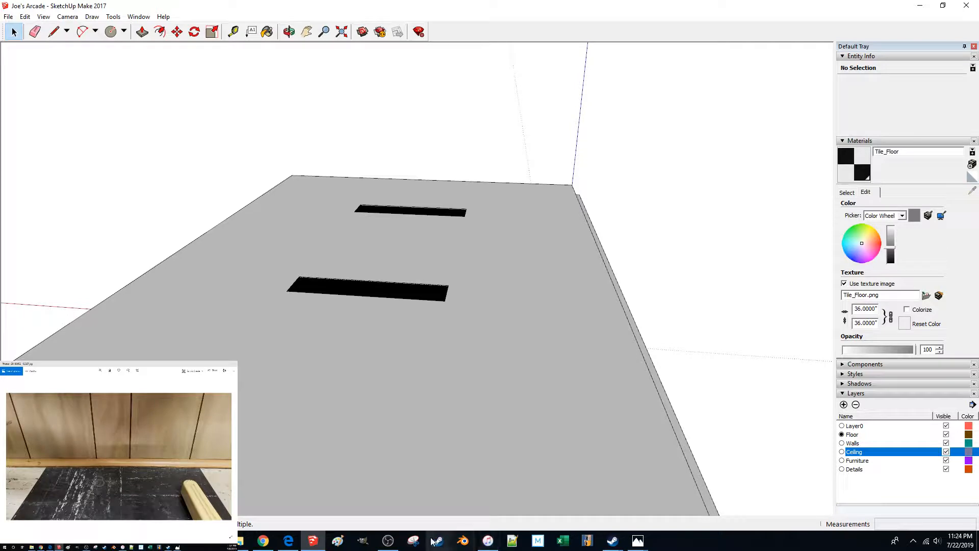
# Switch to GIMP and start opening an image, browsing to Projects, 19, 9 - Joe's Arcade Model, Textures
pyautogui.click(364, 542)
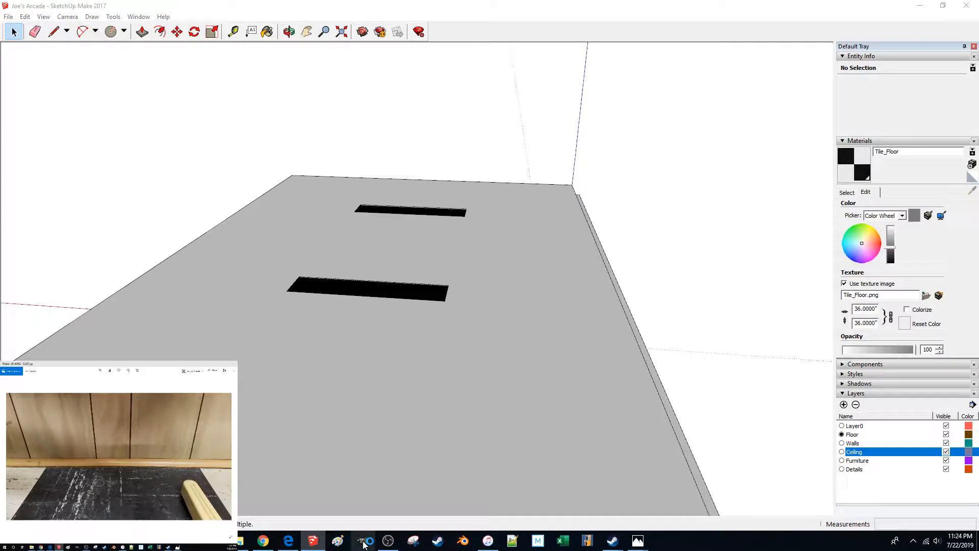
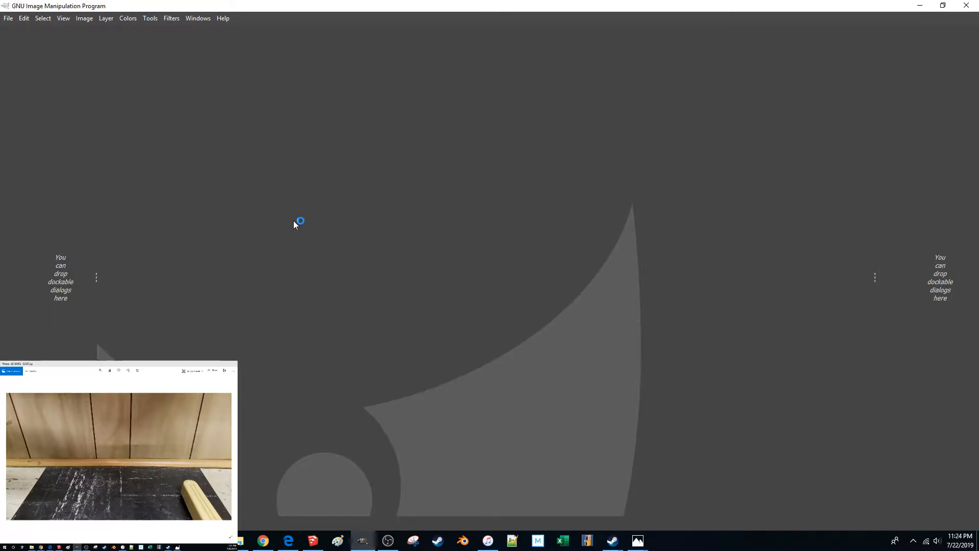
pyautogui.click(9, 18)
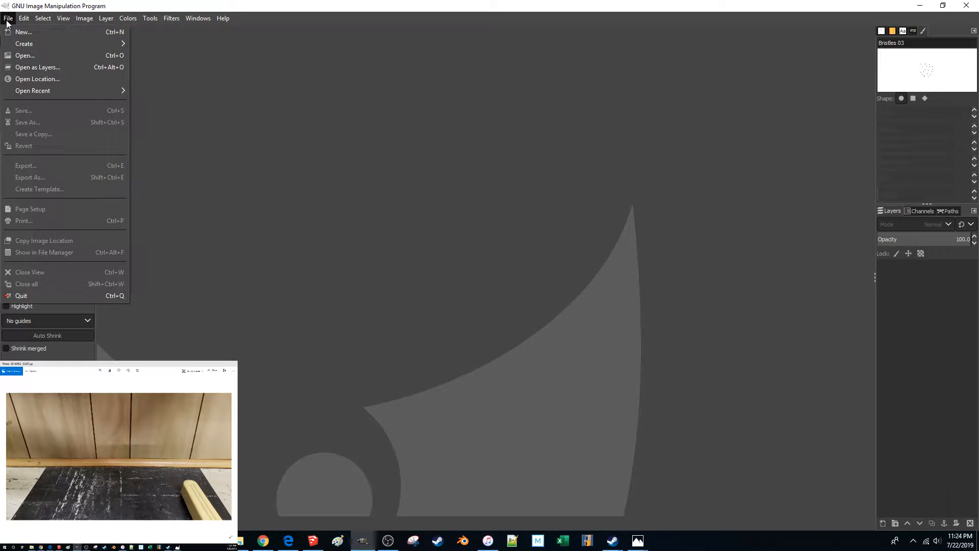
pyautogui.click(21, 56)
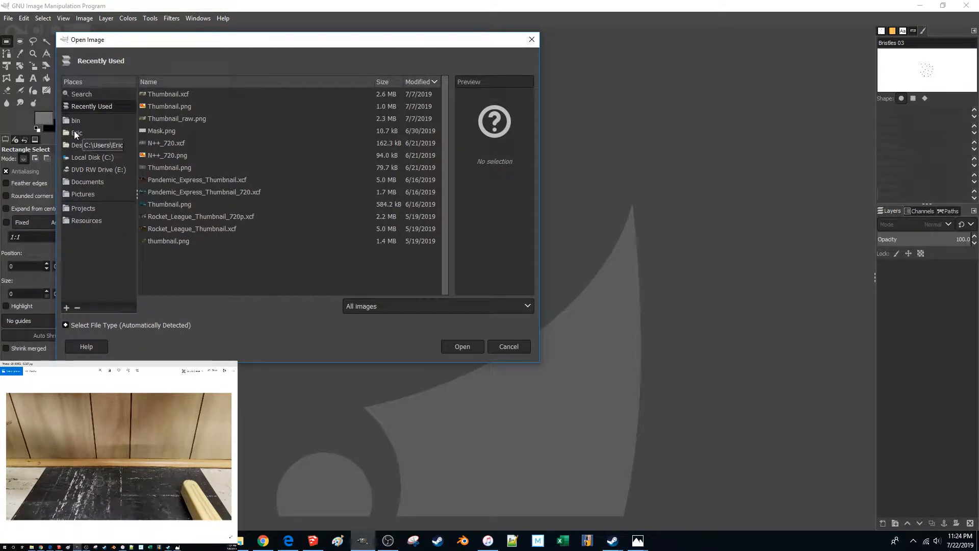
pyautogui.click(81, 208)
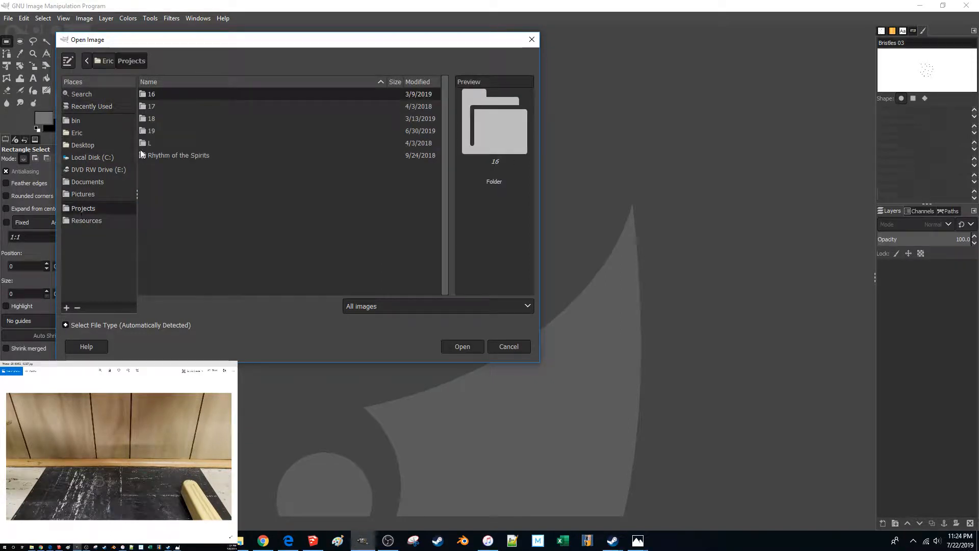
pyautogui.doubleClick(162, 130)
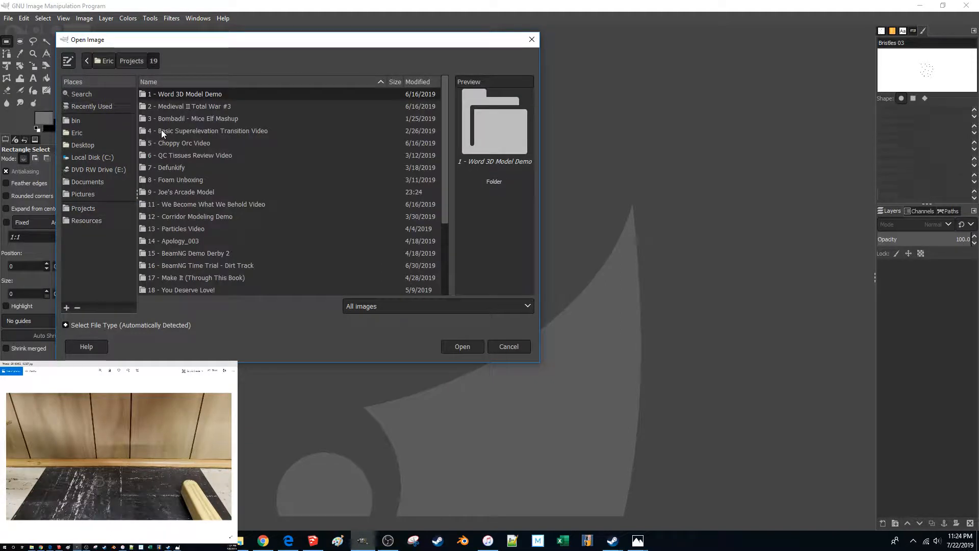
pyautogui.doubleClick(158, 187)
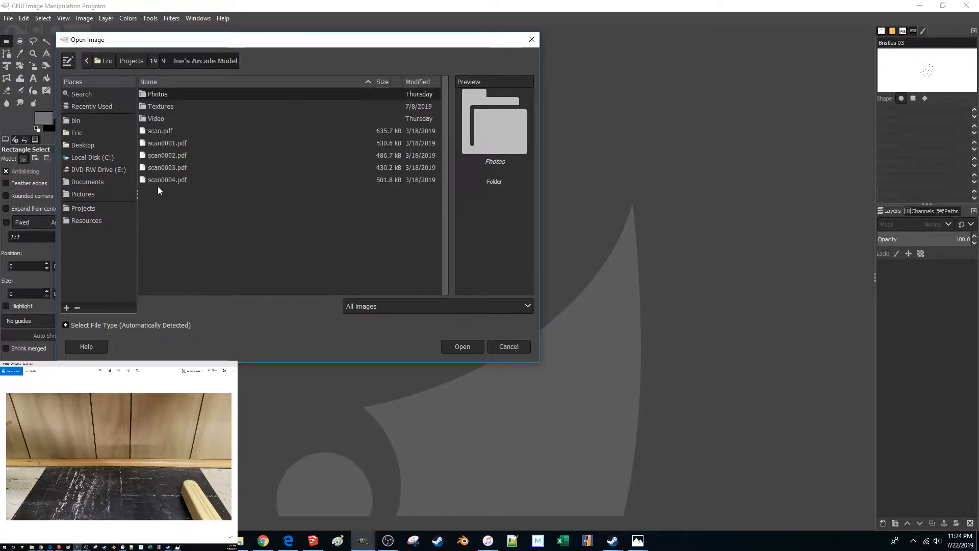
pyautogui.doubleClick(153, 106)
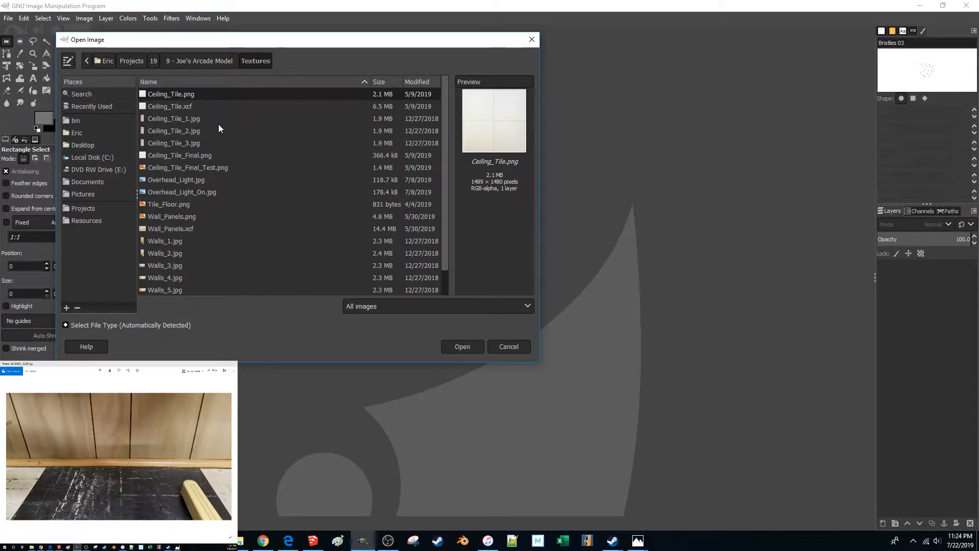
# Open the texture image Tile_Floor.png from the Textures folder
pyautogui.scroll(-1, 217, 125)
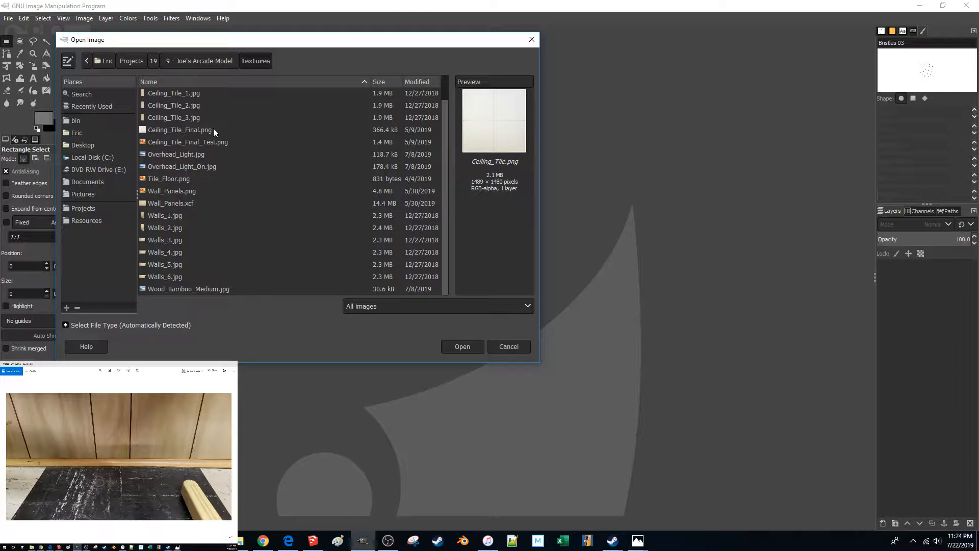
pyautogui.click(178, 192)
pyautogui.click(181, 178)
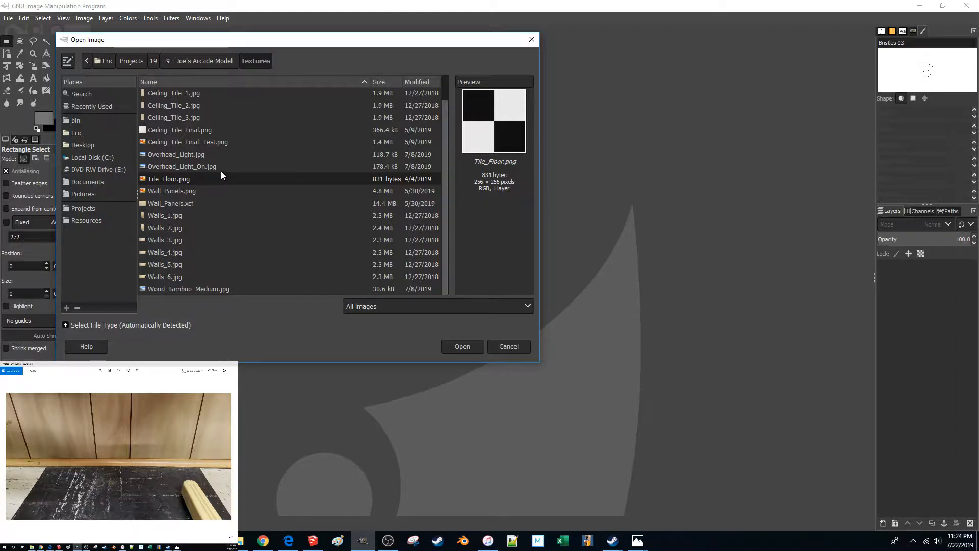
pyautogui.press('Down')
pyautogui.press('Down')
pyautogui.press('Up')
pyautogui.press('Up')
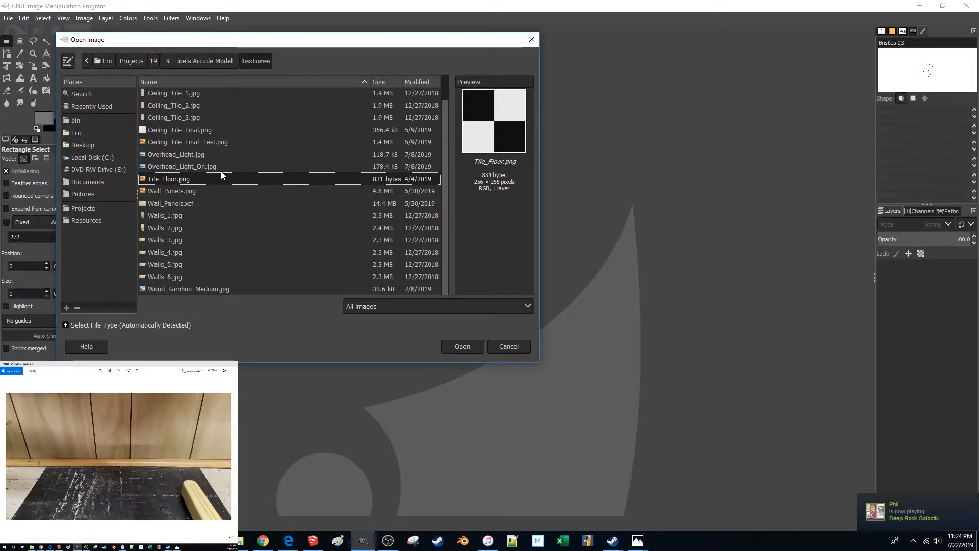
pyautogui.press('Return')
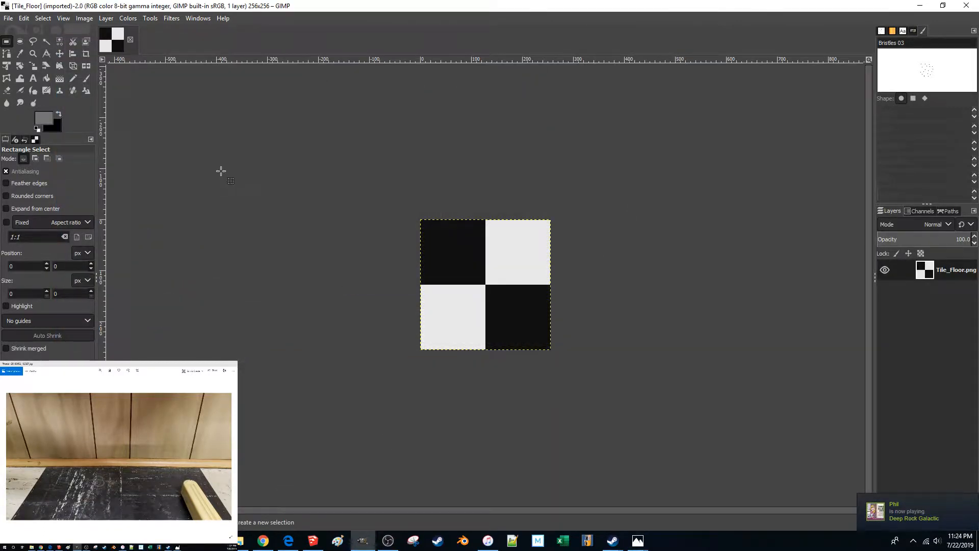
pyautogui.keyDown('ctrl'); pyautogui.scroll(3, 505, 266); pyautogui.keyUp('ctrl')
pyautogui.keyDown('ctrl'); pyautogui.scroll(1, 503, 264); pyautogui.keyUp('ctrl')
pyautogui.keyDown('ctrl'); pyautogui.scroll(-1, 505, 264); pyautogui.keyUp('ctrl')
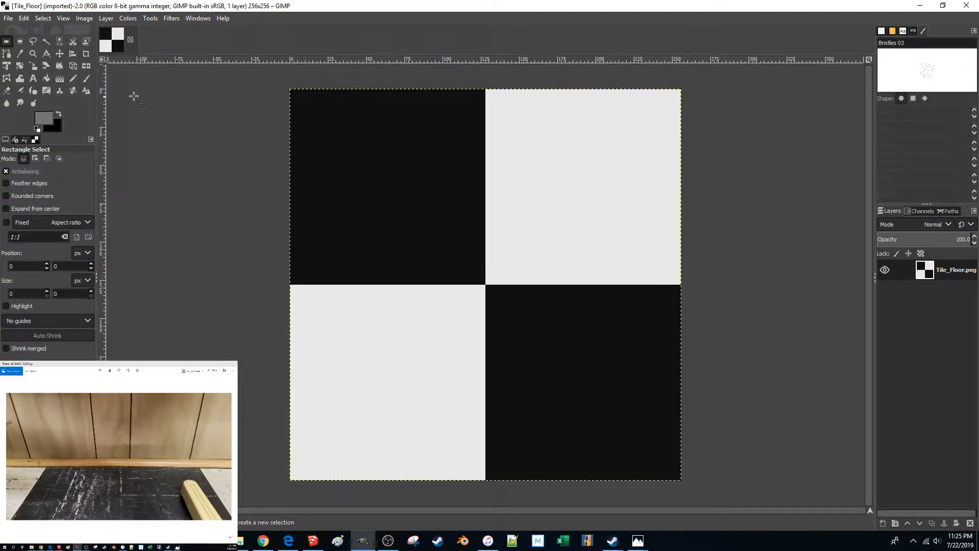
# Lighten the foreground color to the grey 888889 by raising its LCH lightness to 56.8
pyautogui.click(47, 118)
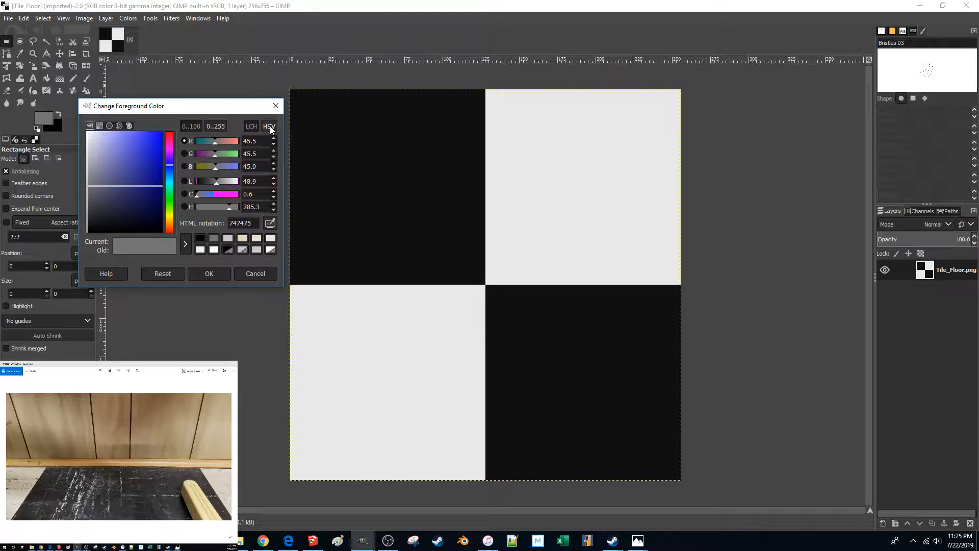
pyautogui.click(270, 127)
pyautogui.click(252, 128)
pyautogui.click(100, 126)
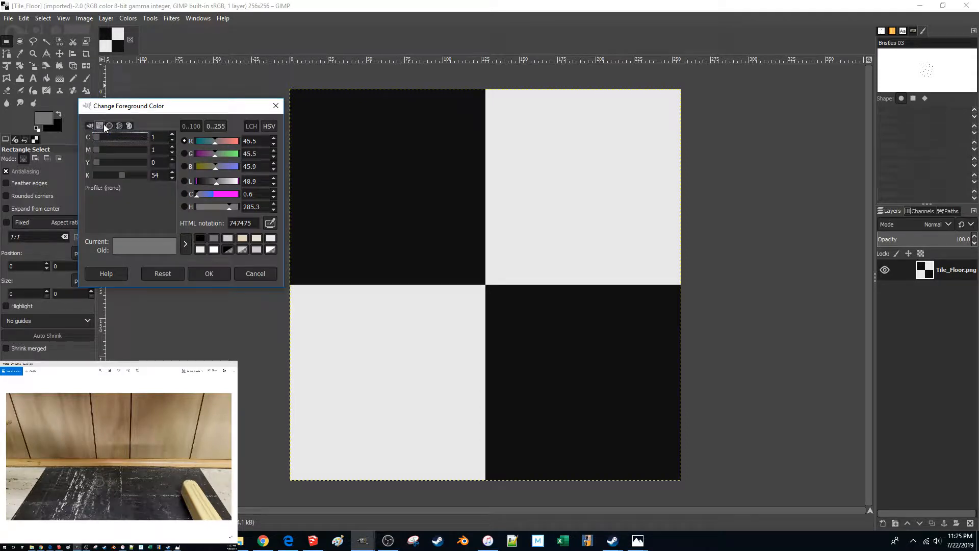
pyautogui.click(117, 128)
pyautogui.click(119, 126)
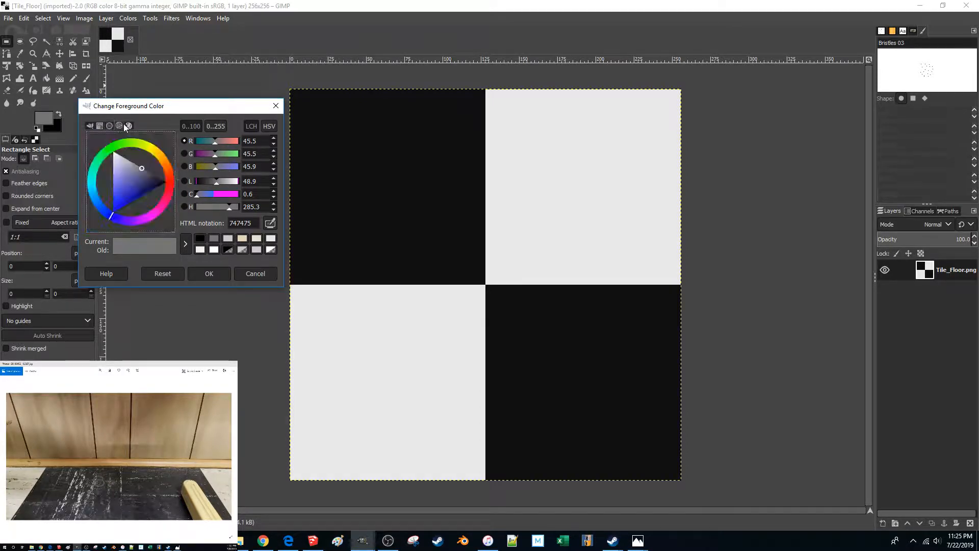
pyautogui.click(128, 126)
pyautogui.click(109, 126)
pyautogui.click(90, 125)
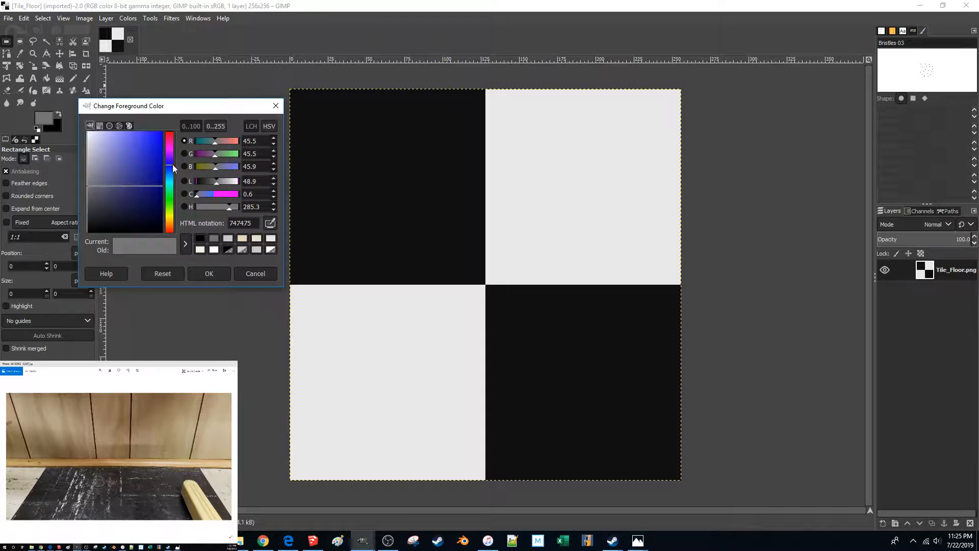
pyautogui.moveTo(216, 184); pyautogui.dragTo(221, 184)
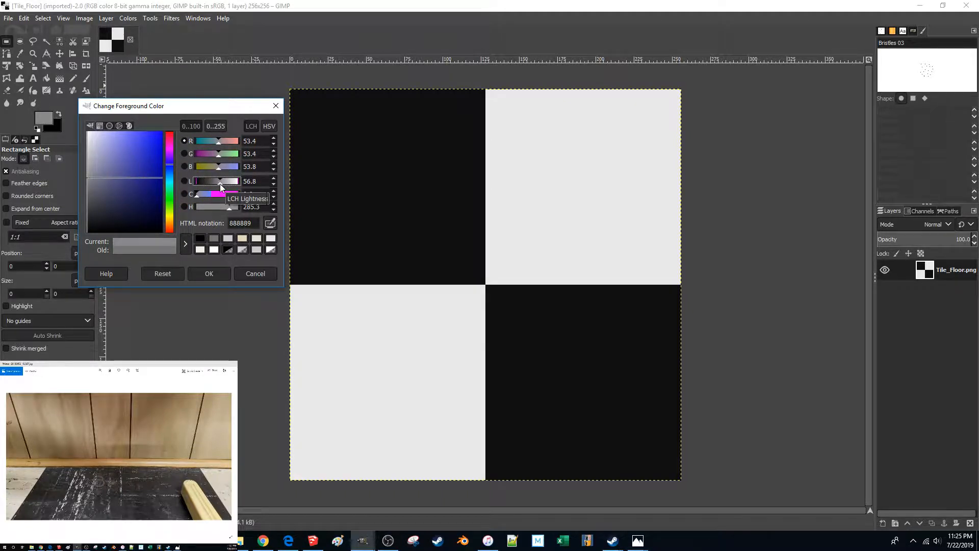
pyautogui.click(209, 274)
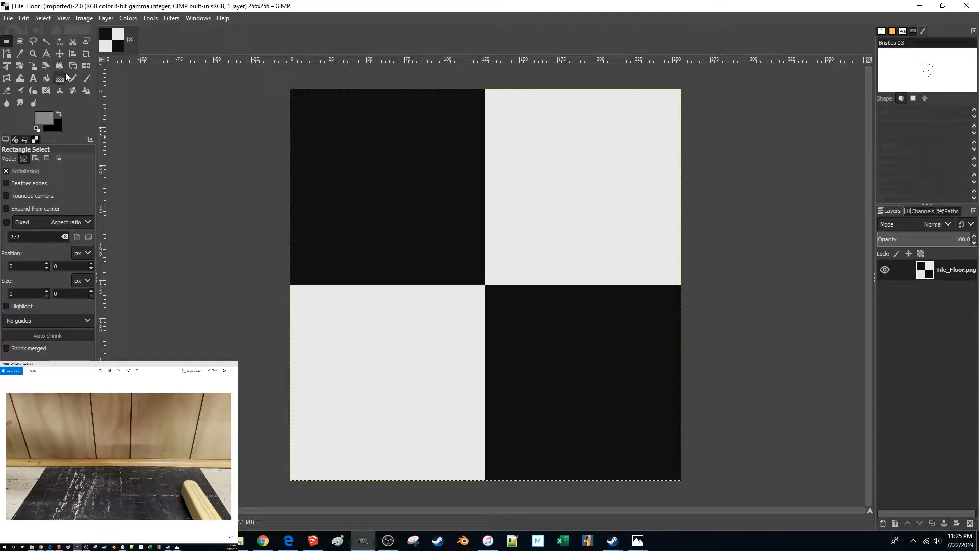
# Set the Pencil to the 1. Pixel brush at size 1, trying out strokes on the tiles and undoing them
pyautogui.click(73, 78)
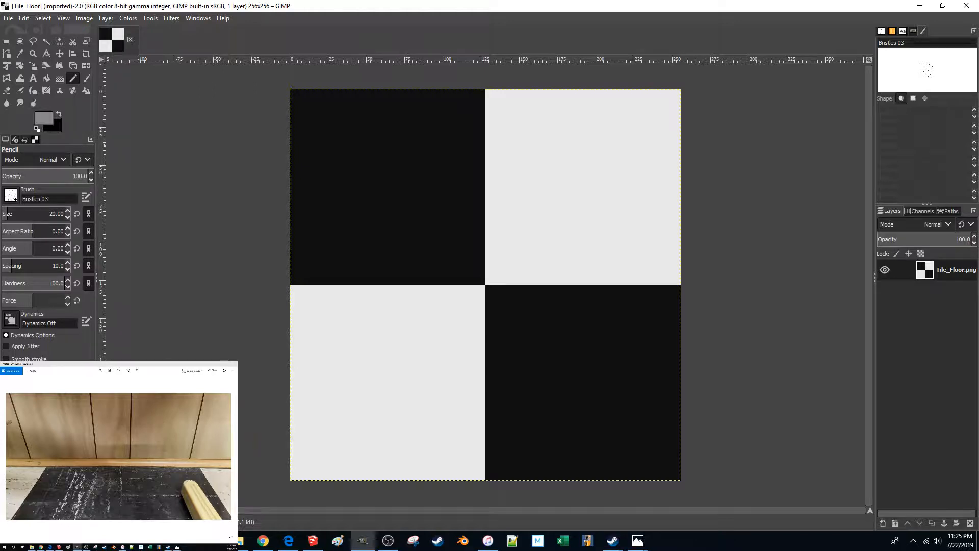
pyautogui.click(12, 197)
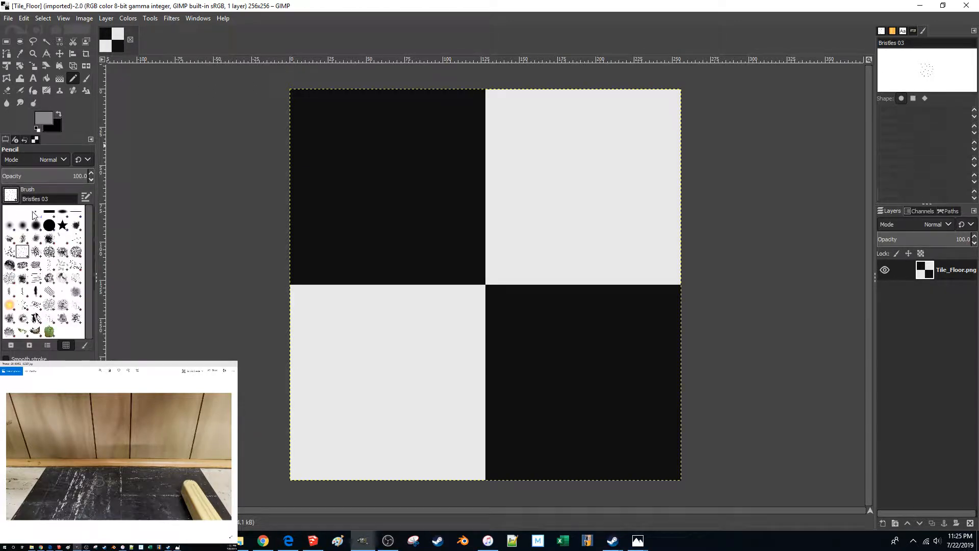
pyautogui.click(32, 212)
pyautogui.moveTo(458, 276); pyautogui.dragTo(403, 390)
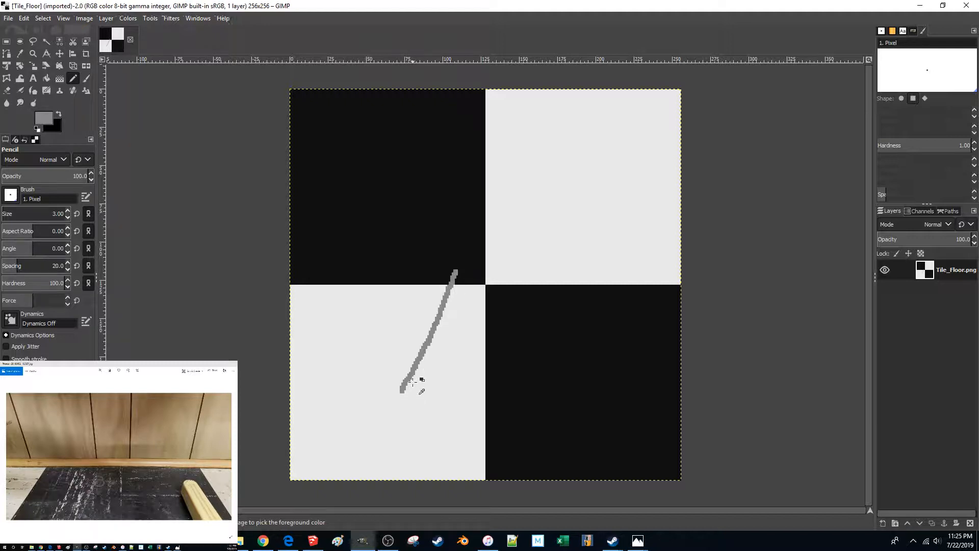
pyautogui.hotkey('ctrl', 'z')
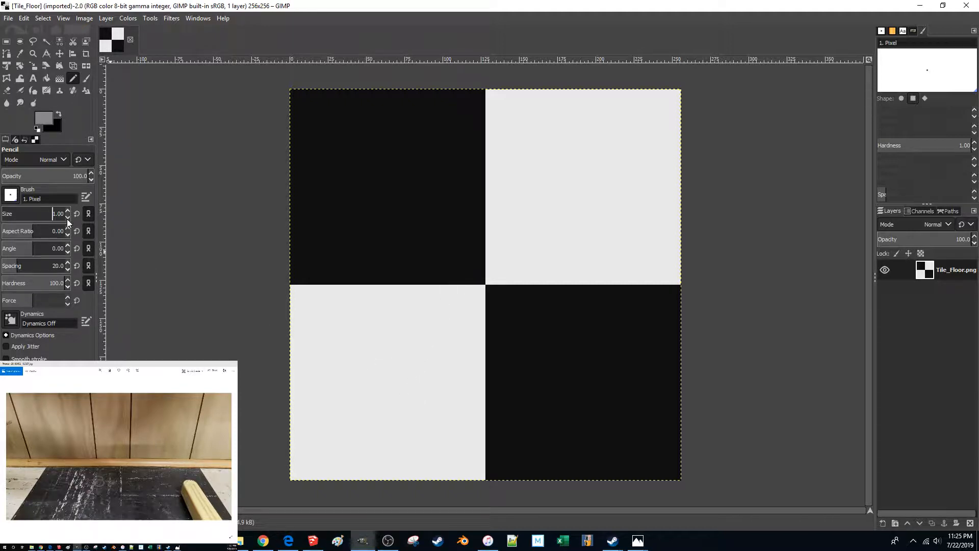
pyautogui.moveTo(400, 349); pyautogui.dragTo(378, 401)
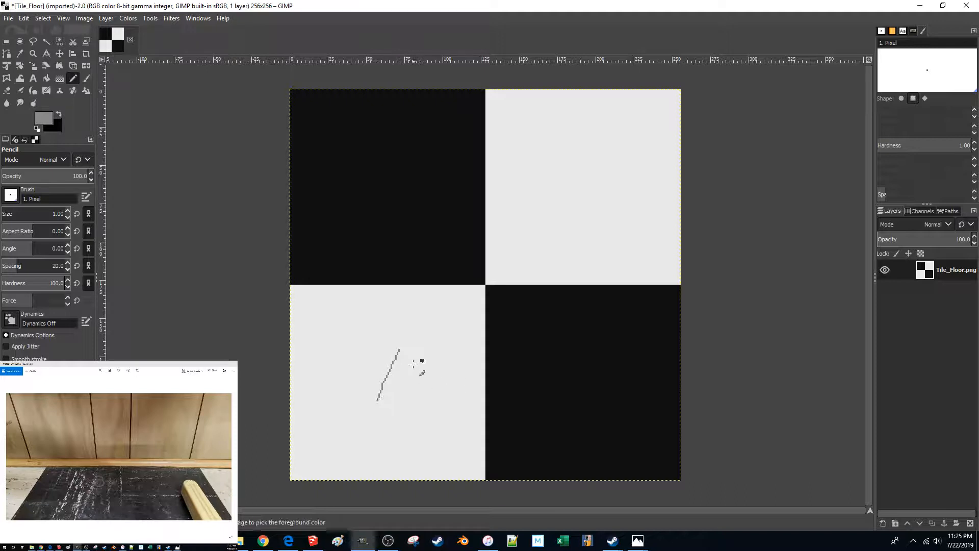
pyautogui.keyDown('ctrl'); pyautogui.scroll(3, 410, 364); pyautogui.keyUp('ctrl')
pyautogui.hotkey('ctrl', 'z')
# Draw a single grey pixel on the black tile at the upper end of the seam with the white tile
pyautogui.scroll(4, 367, 366)
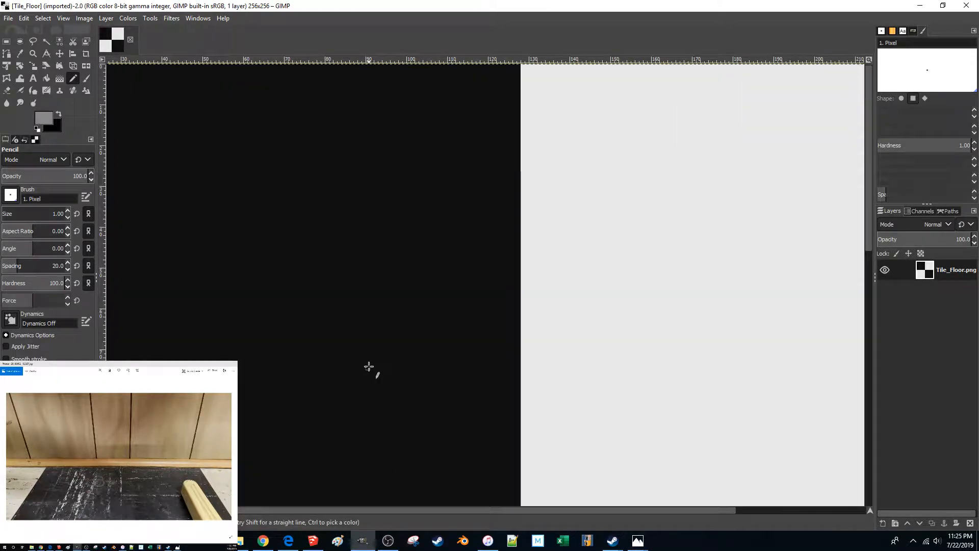
pyautogui.keyDown('ctrl'); pyautogui.scroll(-1, 409, 322); pyautogui.keyUp('ctrl')
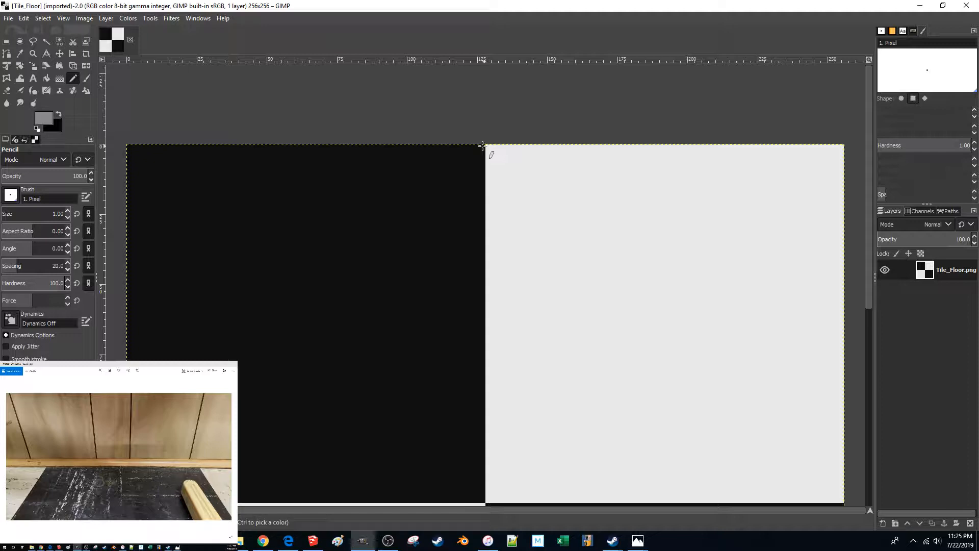
pyautogui.keyDown('ctrl'); pyautogui.scroll(3, 487, 145); pyautogui.keyUp('ctrl')
pyautogui.keyDown('ctrl'); pyautogui.scroll(2, 488, 144); pyautogui.keyUp('ctrl')
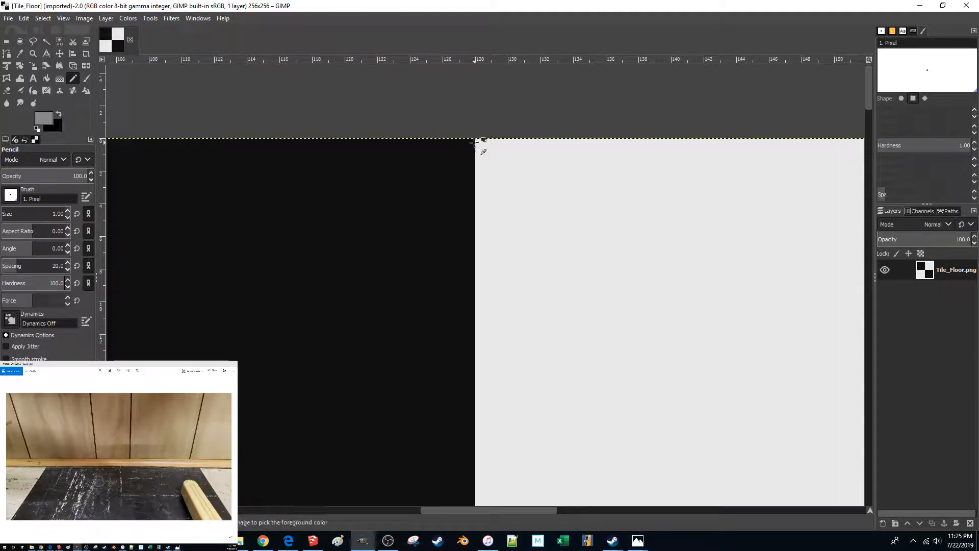
pyautogui.click(473, 145)
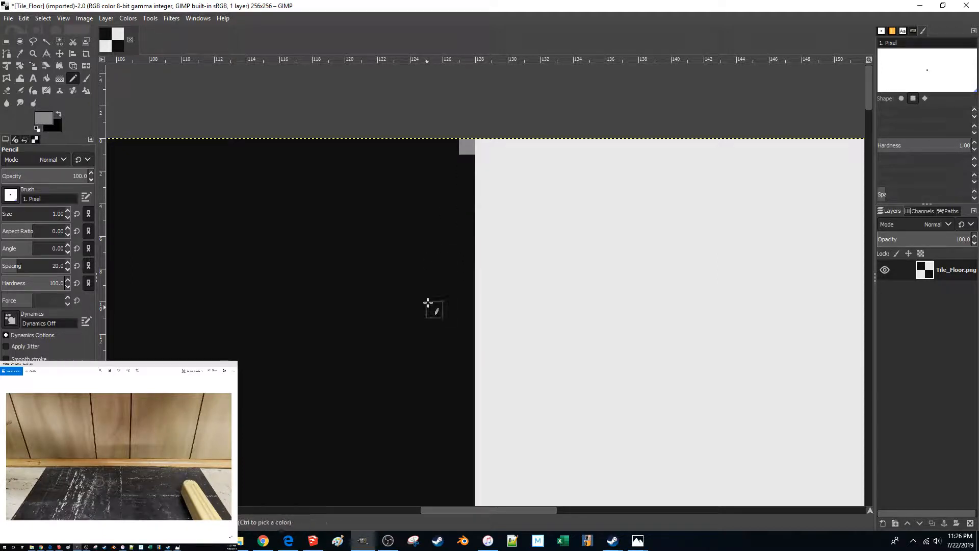
pyautogui.keyDown('ctrl'); pyautogui.scroll(-7, 428, 303); pyautogui.keyUp('ctrl')
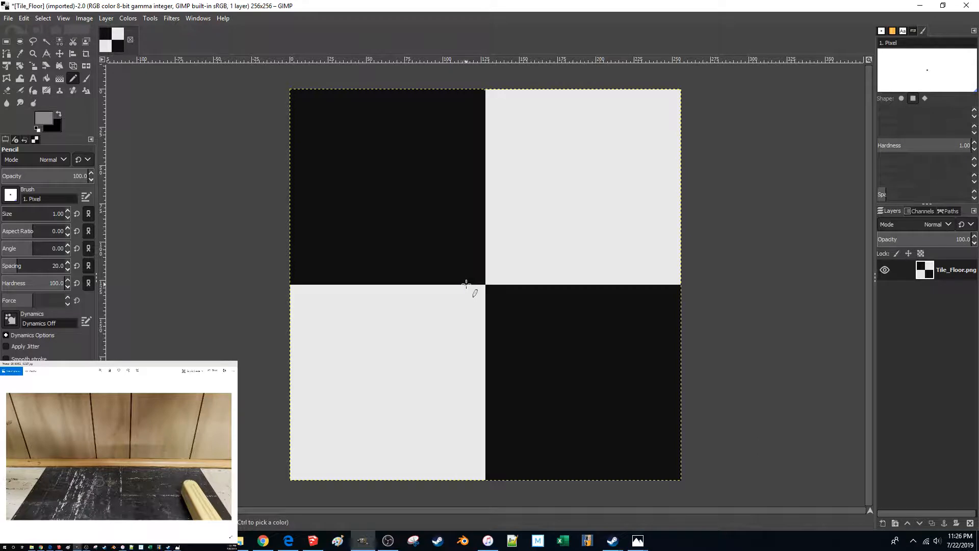
pyautogui.keyDown('ctrl'); pyautogui.scroll(4, 487, 93); pyautogui.keyUp('ctrl')
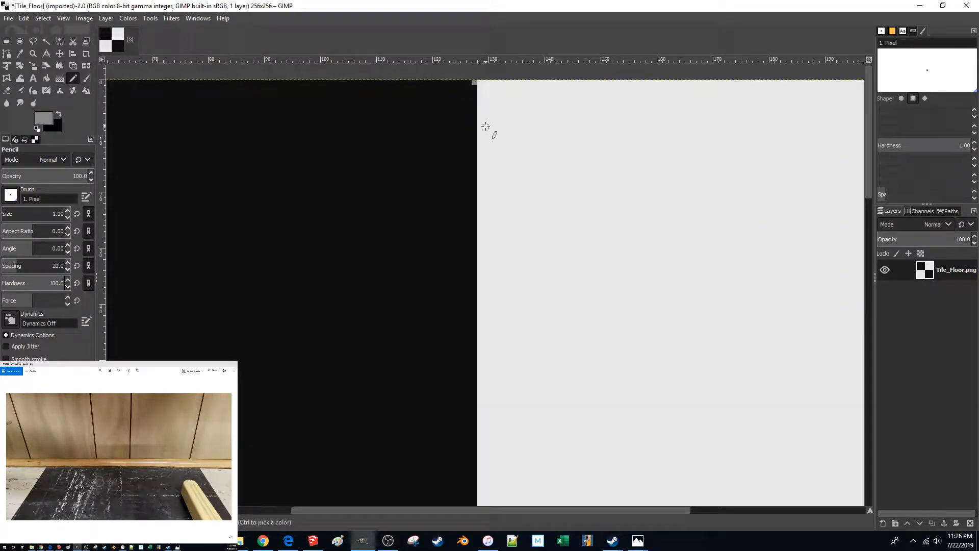
pyautogui.press('m')
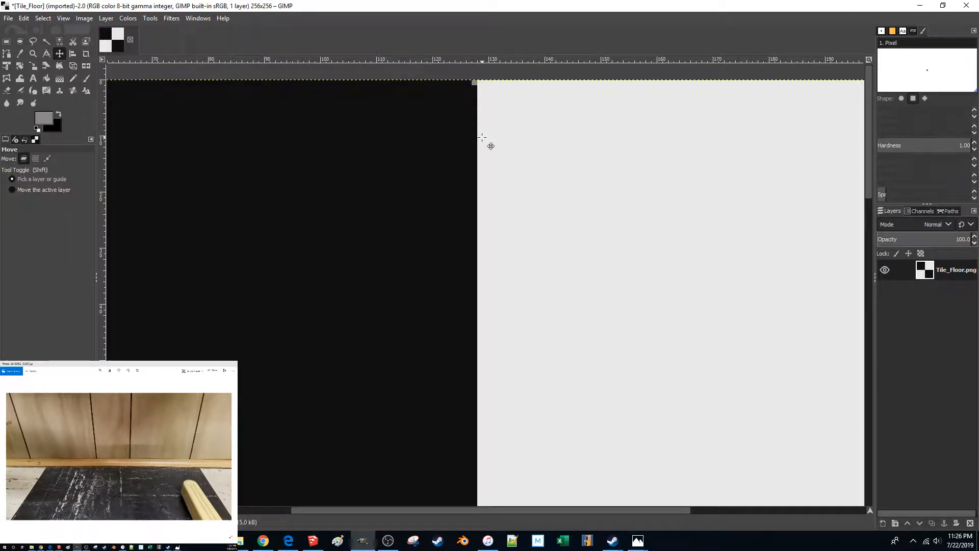
pyautogui.press('g')
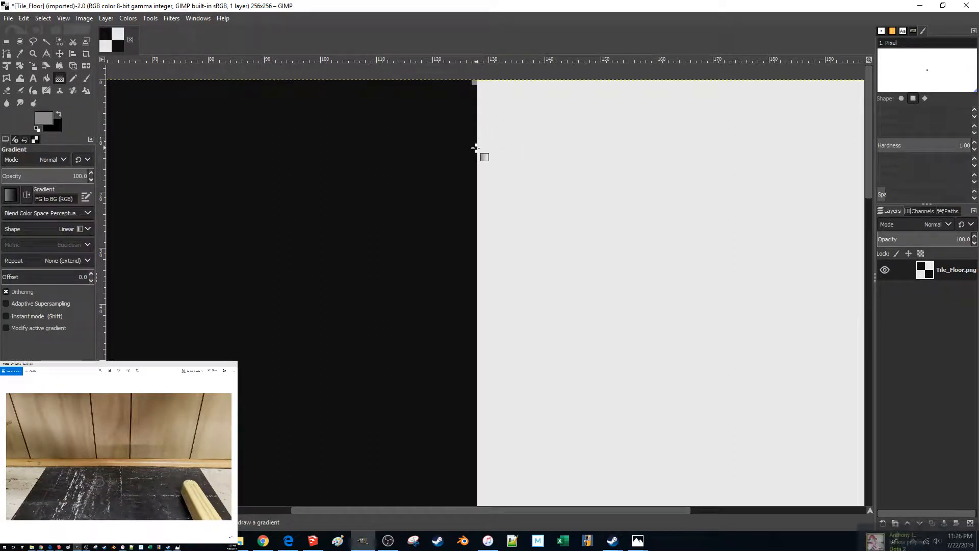
pyautogui.press('1')
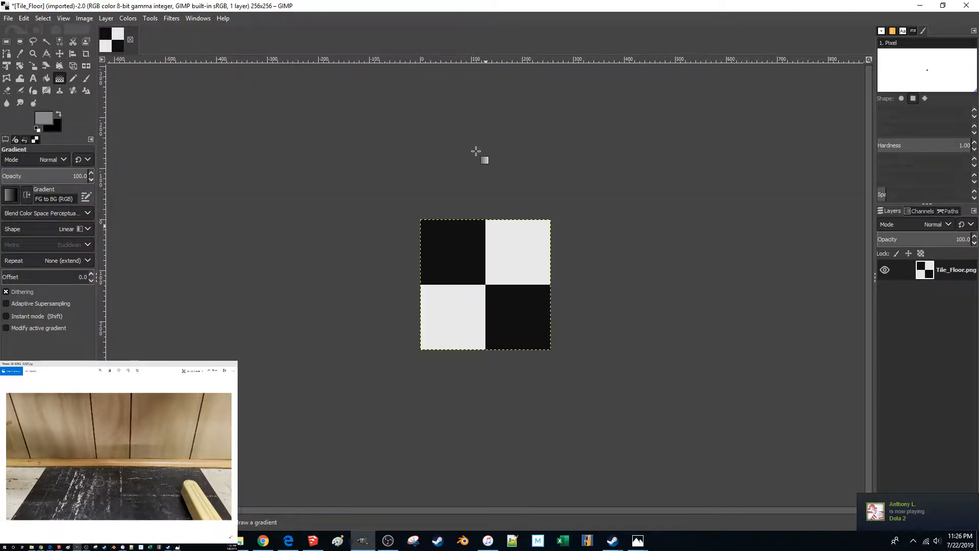
pyautogui.keyDown('ctrl'); pyautogui.scroll(4, 510, 265); pyautogui.keyUp('ctrl')
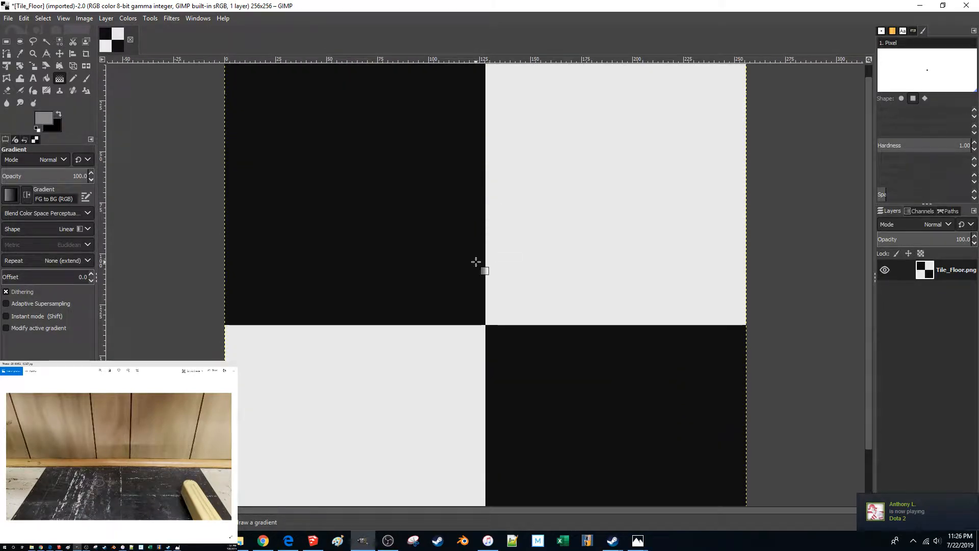
pyautogui.keyDown('ctrl'); pyautogui.scroll(1, 475, 207); pyautogui.keyUp('ctrl')
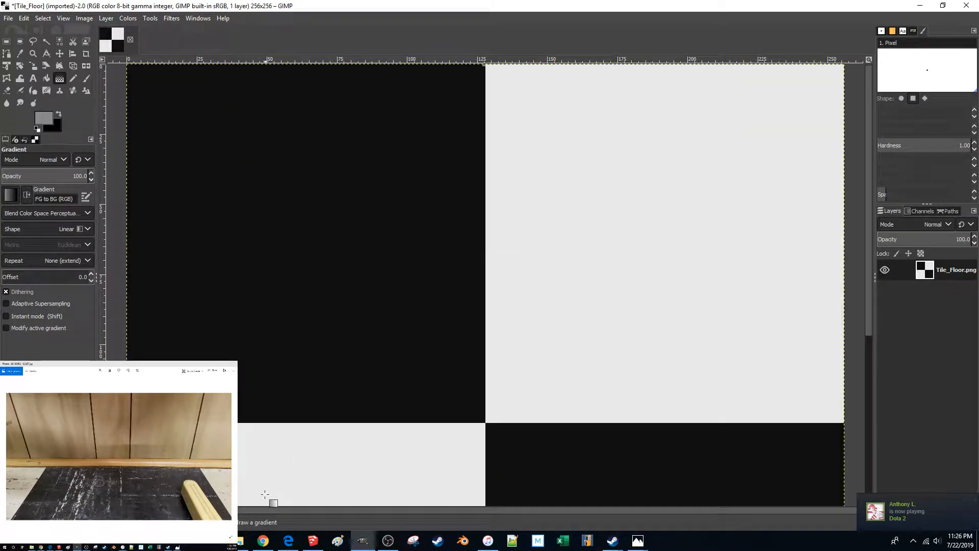
# Switch to Chrome, search Google for "how to draw line gimp" in a new tab, and move the browser to the second monitor before returning to GIMP
pyautogui.click(263, 540)
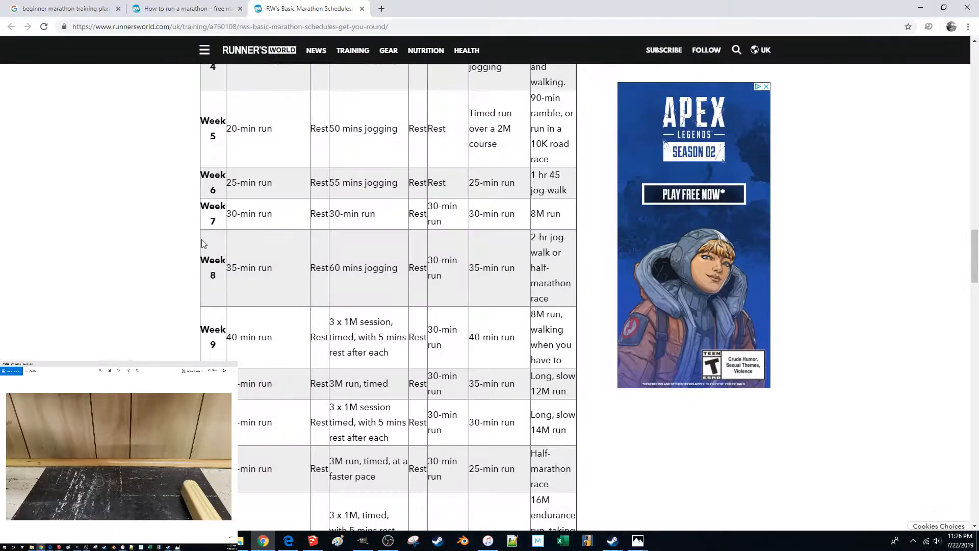
pyautogui.click(381, 8)
pyautogui.write('how to draw line gimp')
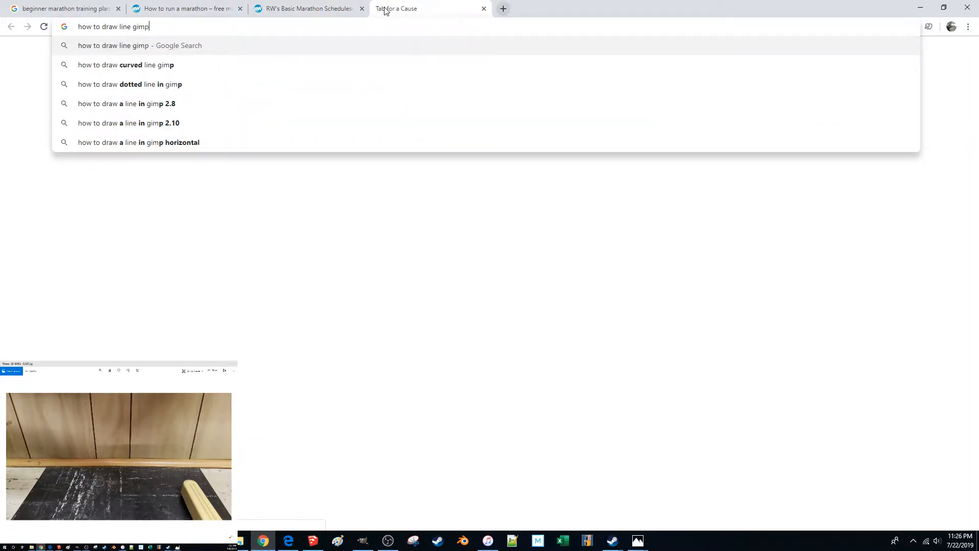
pyautogui.press('Return')
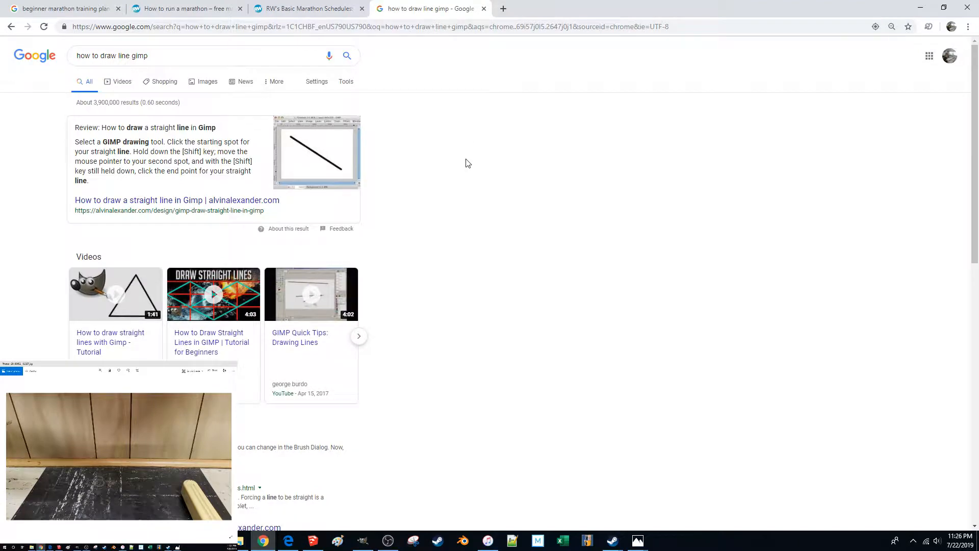
pyautogui.moveTo(730, 5); pyautogui.dragTo(58, 363)
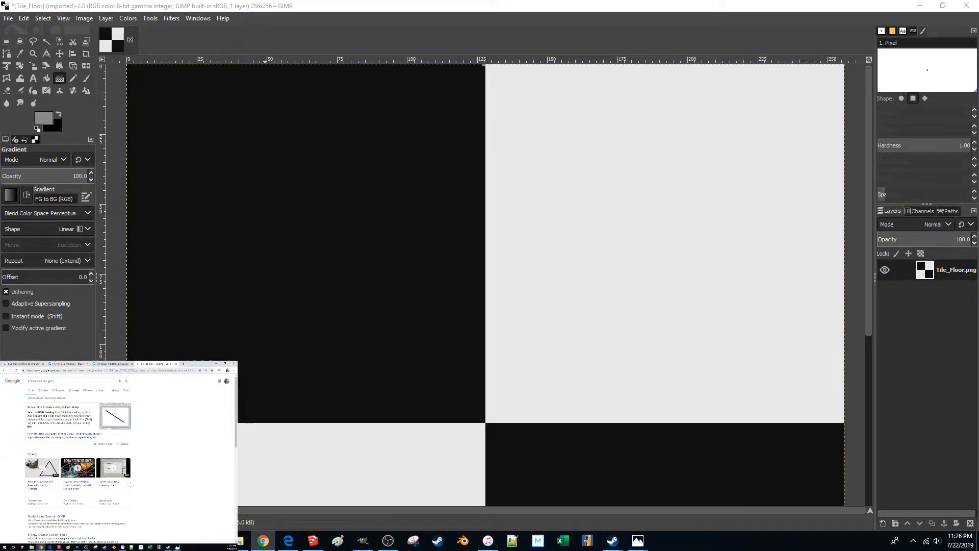
pyautogui.click(327, 5)
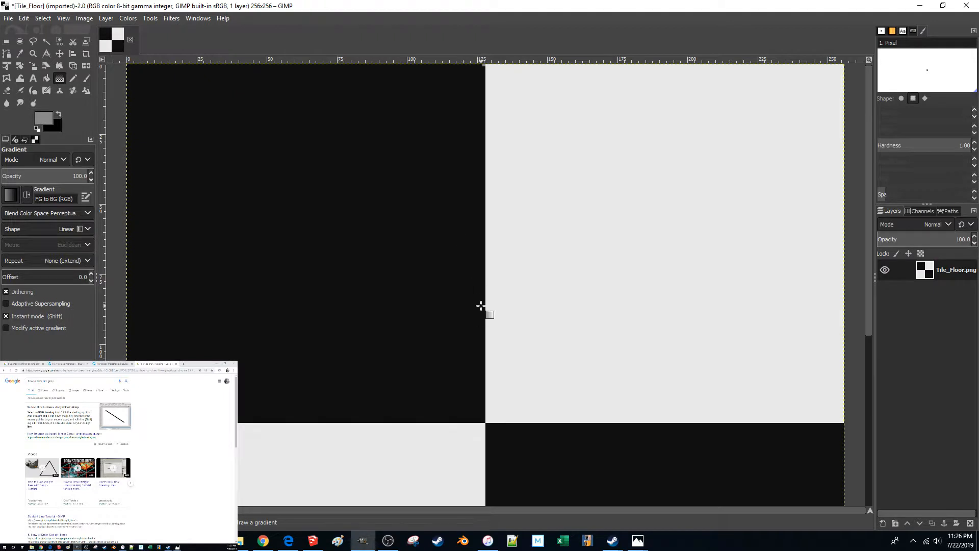
# Draw a straight 1-pixel grey Pencil line down the vertical seam, from the image's upper edge to its lower edge
pyautogui.click(73, 78)
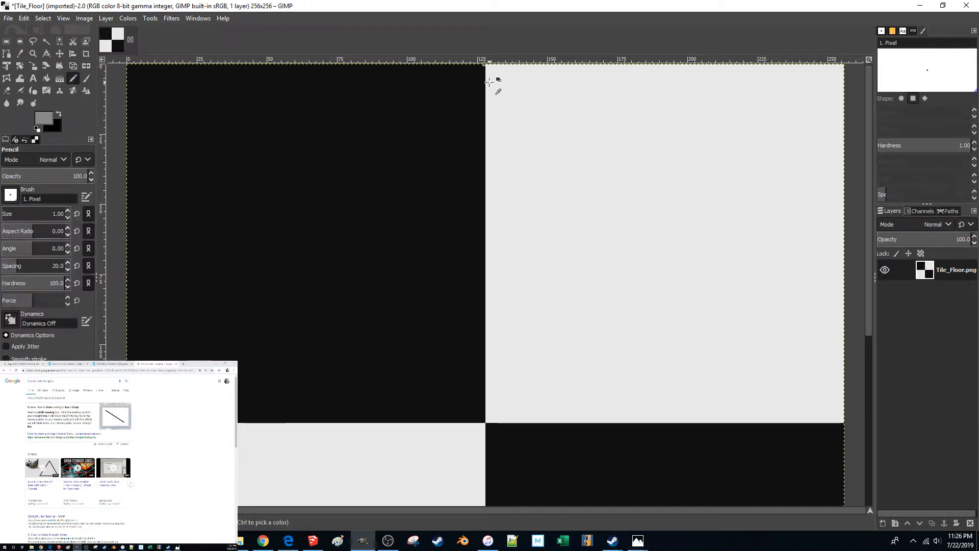
pyautogui.keyDown('ctrl'); pyautogui.scroll(1, 495, 85); pyautogui.keyUp('ctrl')
pyautogui.click(483, 65)
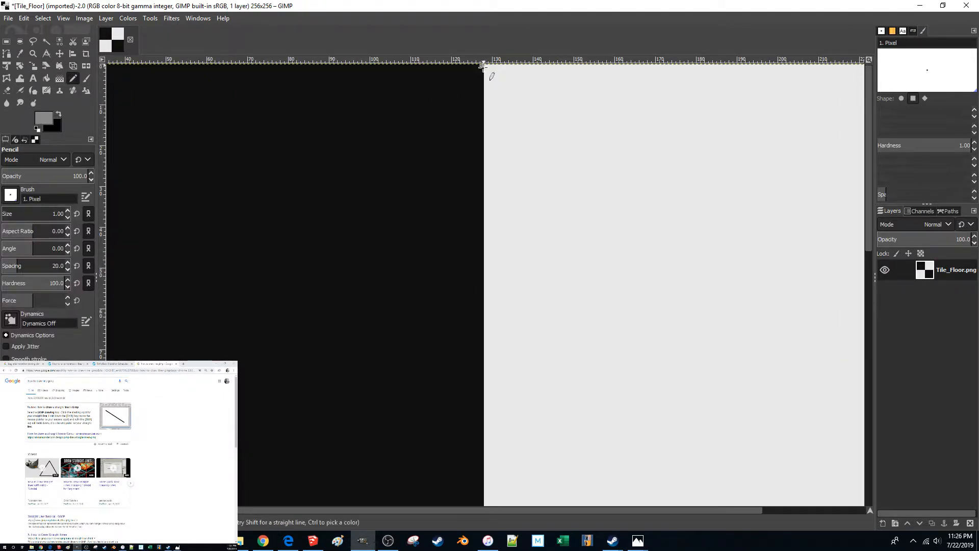
pyautogui.keyDown('shift'); pyautogui.scroll(-3, 484, 205); pyautogui.keyUp('shift')
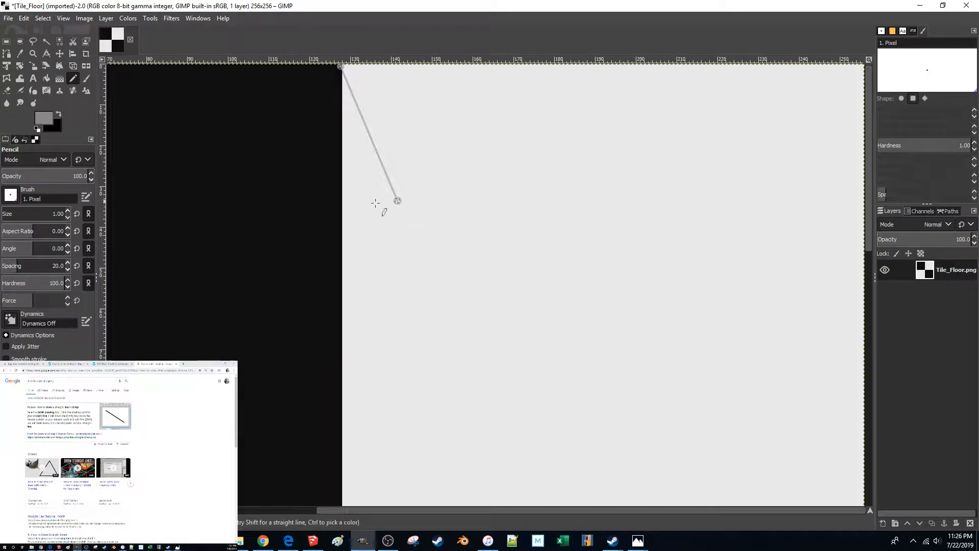
pyautogui.scroll(-5, 356, 207)
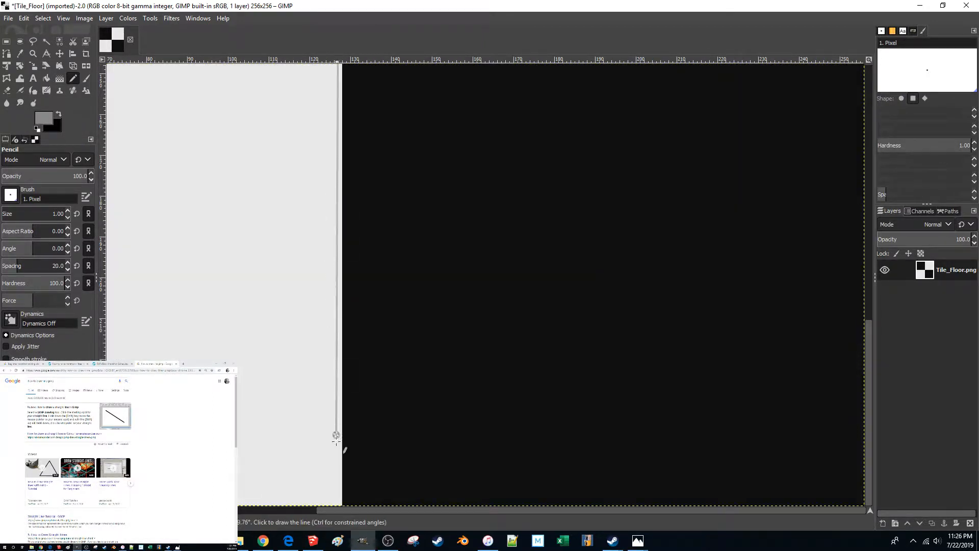
pyautogui.keyDown('shift'); pyautogui.click(341, 504); pyautogui.keyUp('shift')
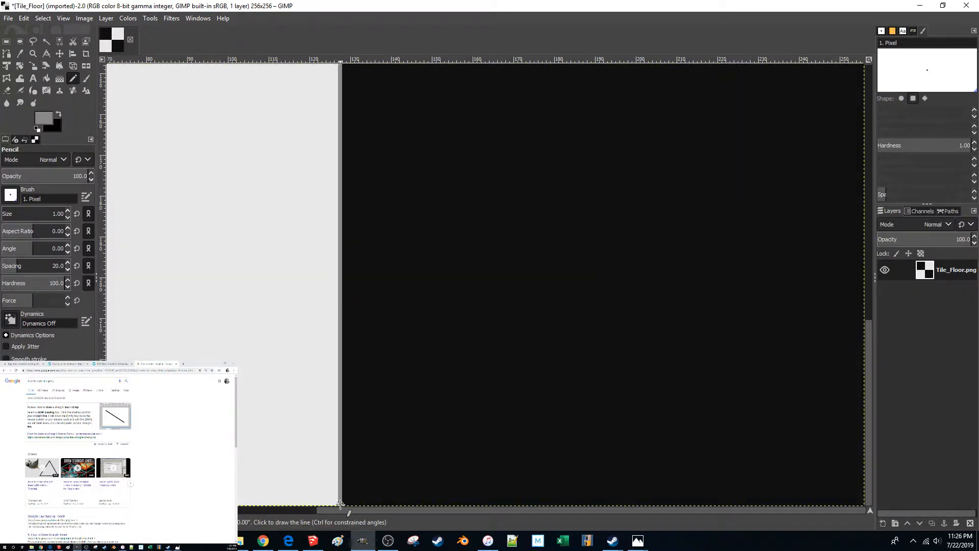
pyautogui.keyDown('ctrl'); pyautogui.scroll(-3, 487, 415); pyautogui.keyUp('ctrl')
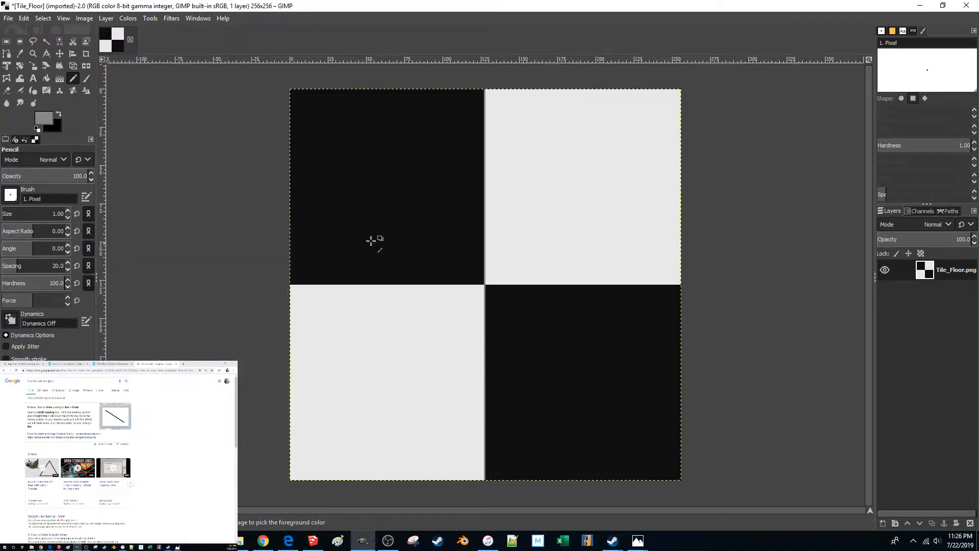
# Draw a straight 1-pixel grey Pencil line along the horizontal seam across the full width of the image
pyautogui.keyDown('ctrl'); pyautogui.scroll(1, 384, 245); pyautogui.keyUp('ctrl')
pyautogui.keyDown('ctrl'); pyautogui.scroll(1, 343, 264); pyautogui.keyUp('ctrl')
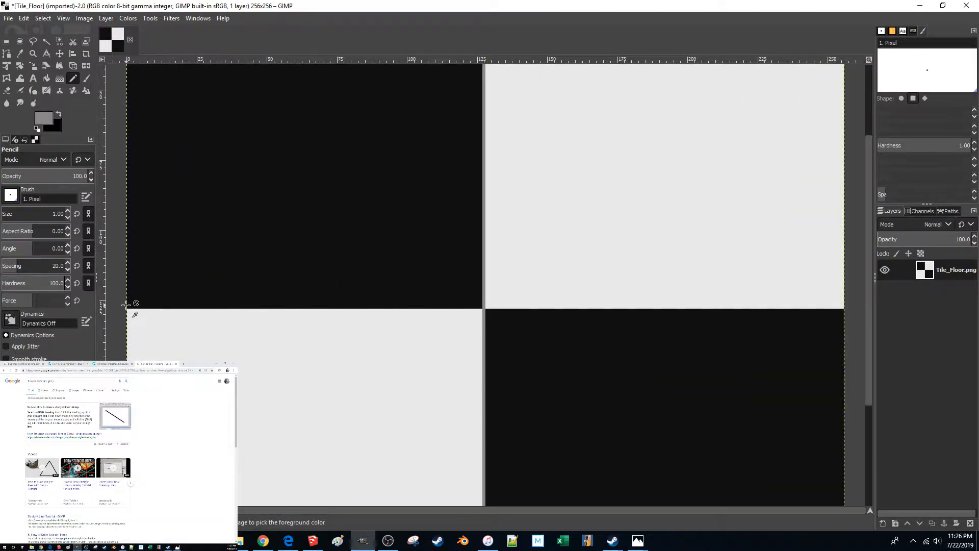
pyautogui.keyDown('ctrl'); pyautogui.scroll(2, 126, 305); pyautogui.keyUp('ctrl')
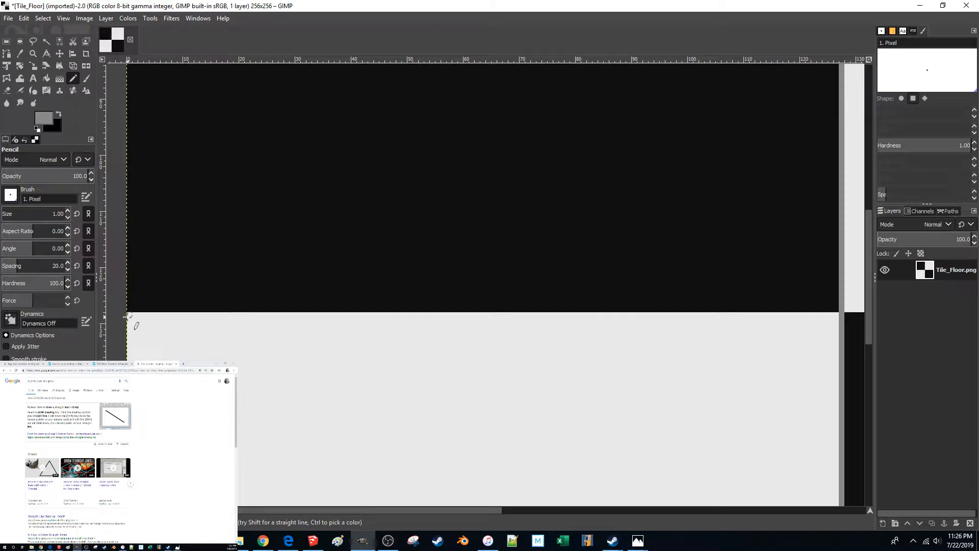
pyautogui.click(128, 315)
pyautogui.keyDown('shift'); pyautogui.scroll(-4, 166, 328); pyautogui.keyUp('shift')
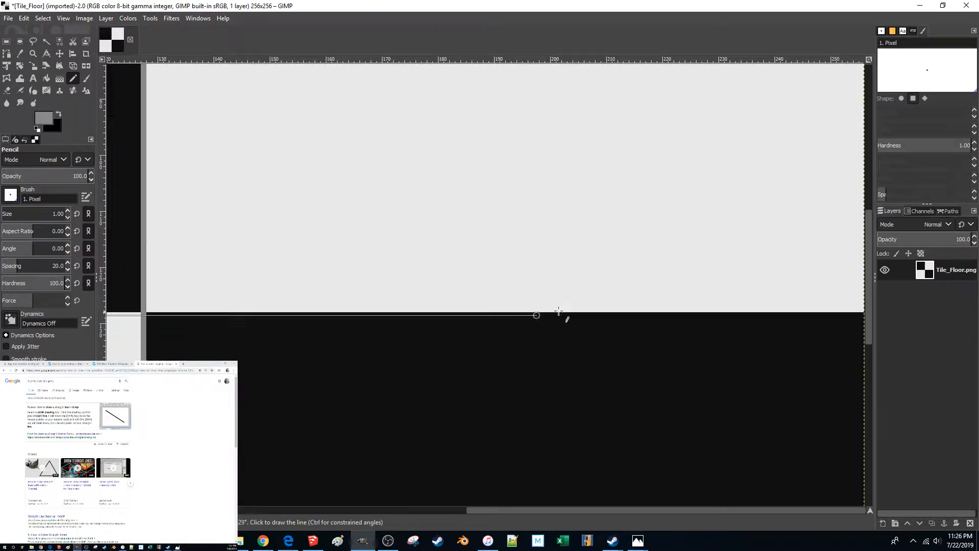
pyautogui.click(860, 316)
# Try a second 1-pixel grey line directly above the horizontal seam line, compare it with the vertical seam, and undo it
pyautogui.keyDown('shift'); pyautogui.scroll(4, 635, 299); pyautogui.keyUp('shift')
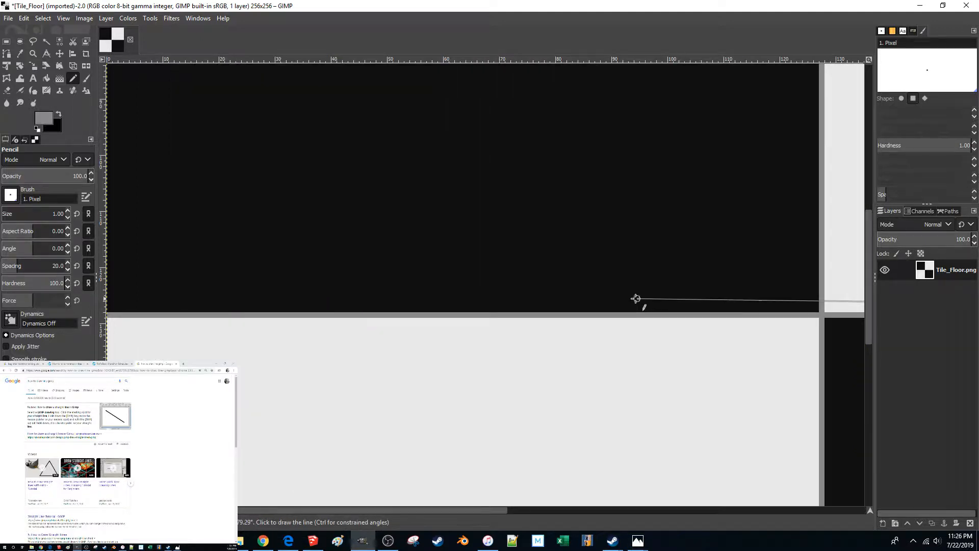
pyautogui.keyDown('shift'); pyautogui.click(109, 308); pyautogui.keyUp('shift')
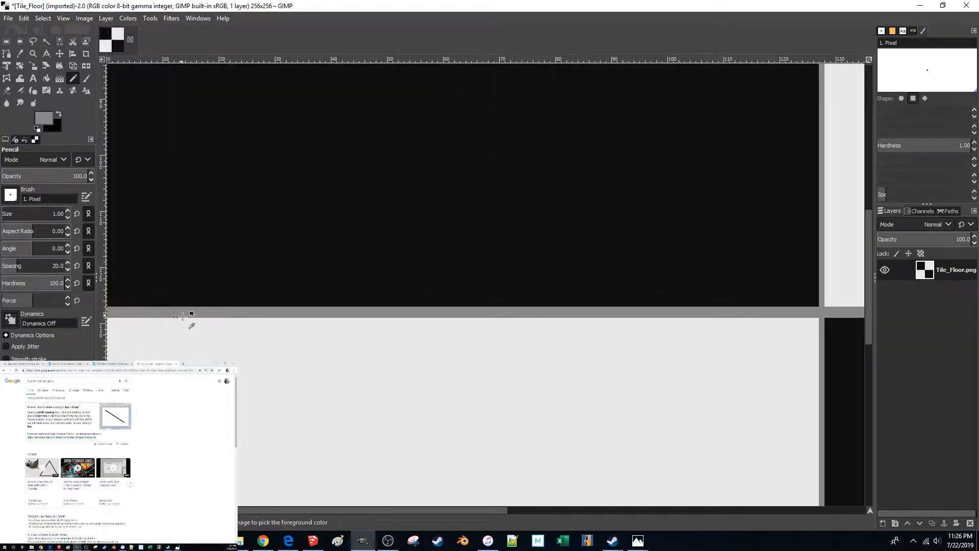
pyautogui.keyDown('ctrl'); pyautogui.scroll(-4, 179, 314); pyautogui.keyUp('ctrl')
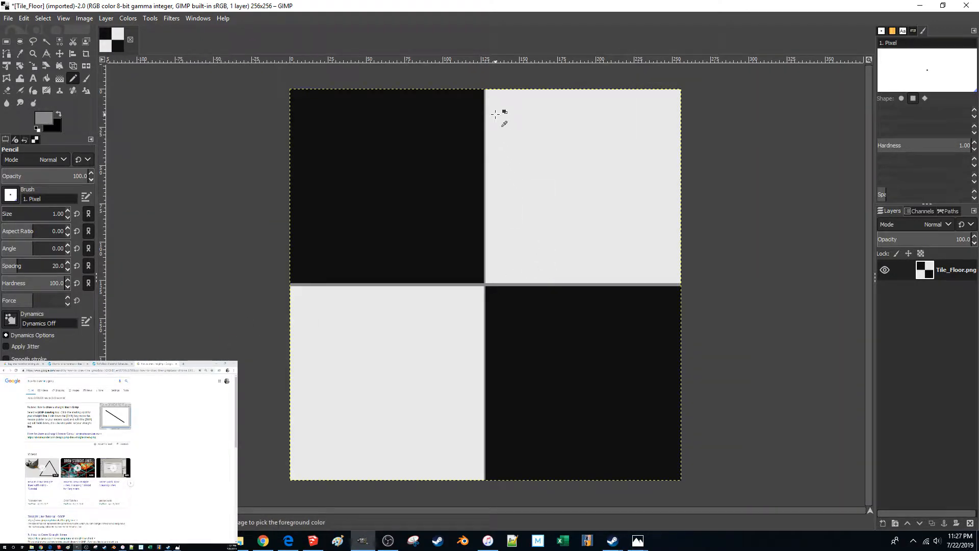
pyautogui.keyDown('ctrl'); pyautogui.scroll(3, 492, 94); pyautogui.keyUp('ctrl')
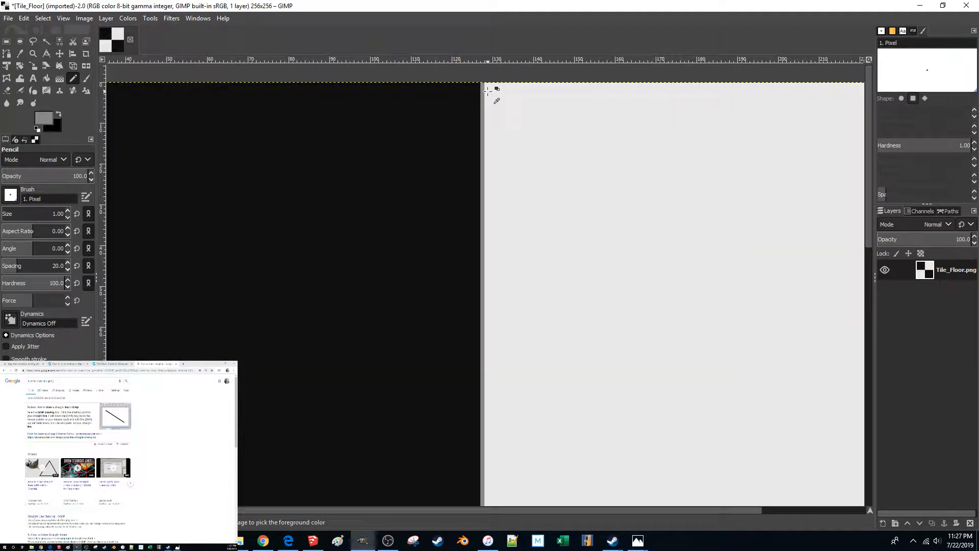
pyautogui.keyDown('ctrl'); pyautogui.scroll(-3, 469, 130); pyautogui.keyUp('ctrl')
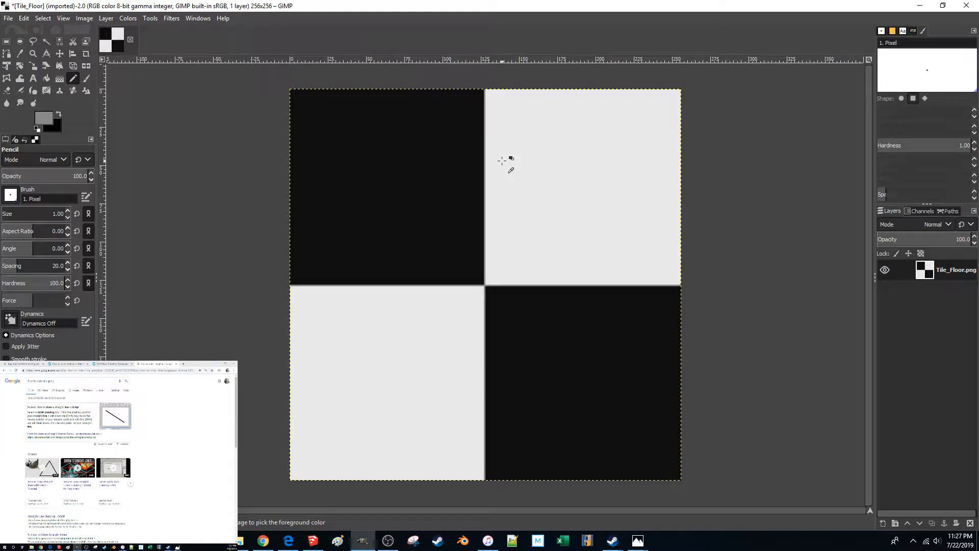
pyautogui.keyDown('ctrl'); pyautogui.scroll(-1, 468, 231); pyautogui.keyUp('ctrl')
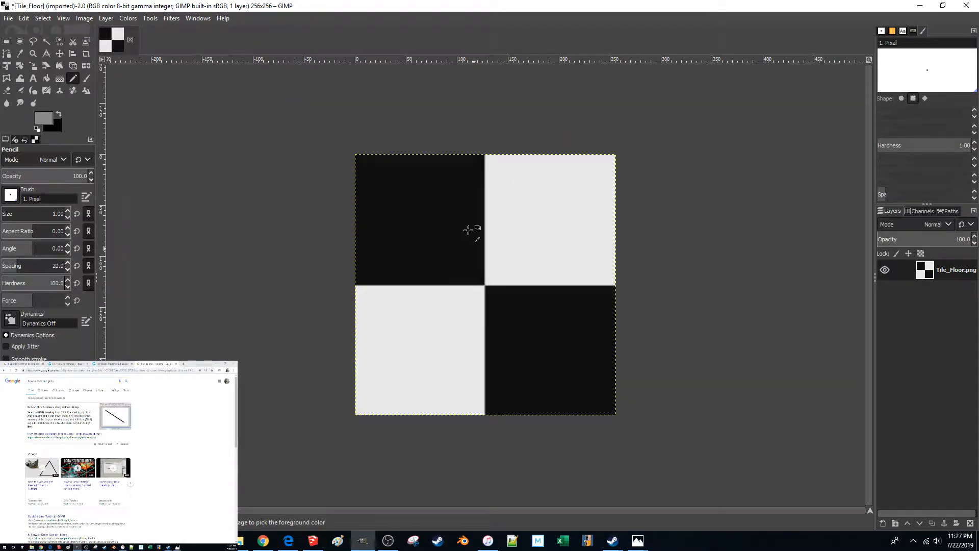
pyautogui.keyDown('ctrl'); pyautogui.scroll(1, 485, 278); pyautogui.keyUp('ctrl')
pyautogui.keyDown('ctrl'); pyautogui.scroll(-1, 482, 279); pyautogui.keyUp('ctrl')
pyautogui.keyDown('ctrl'); pyautogui.scroll(1, 482, 279); pyautogui.keyUp('ctrl')
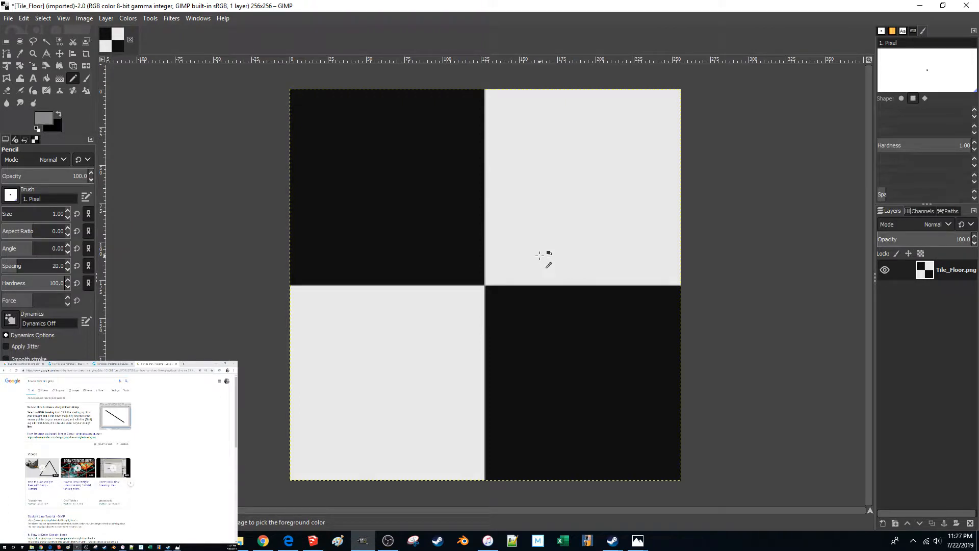
pyautogui.hotkey('ctrl', 's')
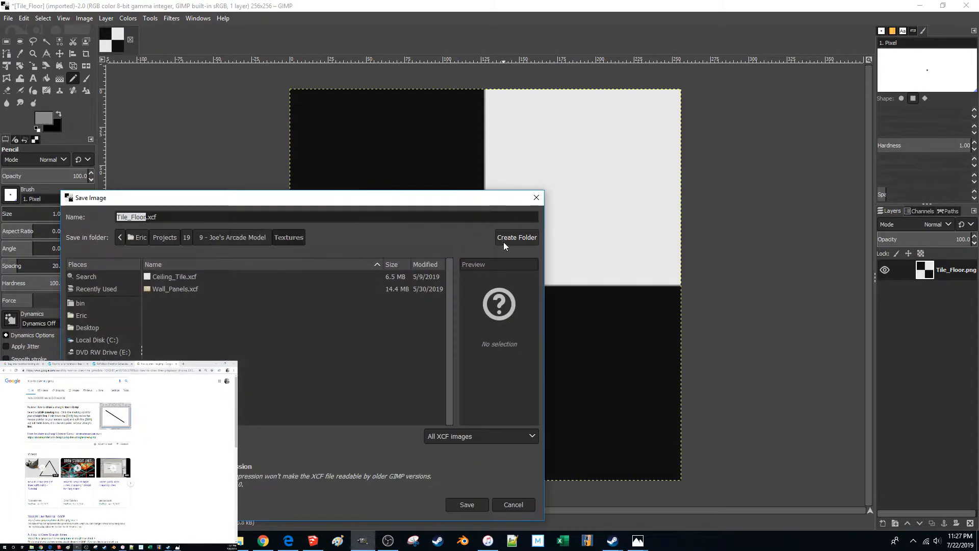
pyautogui.click(174, 275)
pyautogui.click(194, 216)
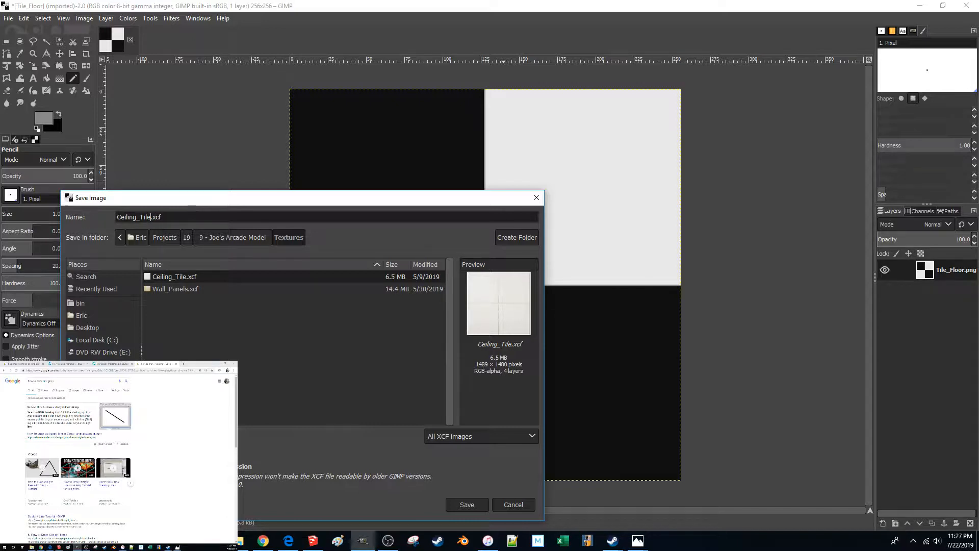
pyautogui.write('_Seamed')
pyautogui.press('Escape')
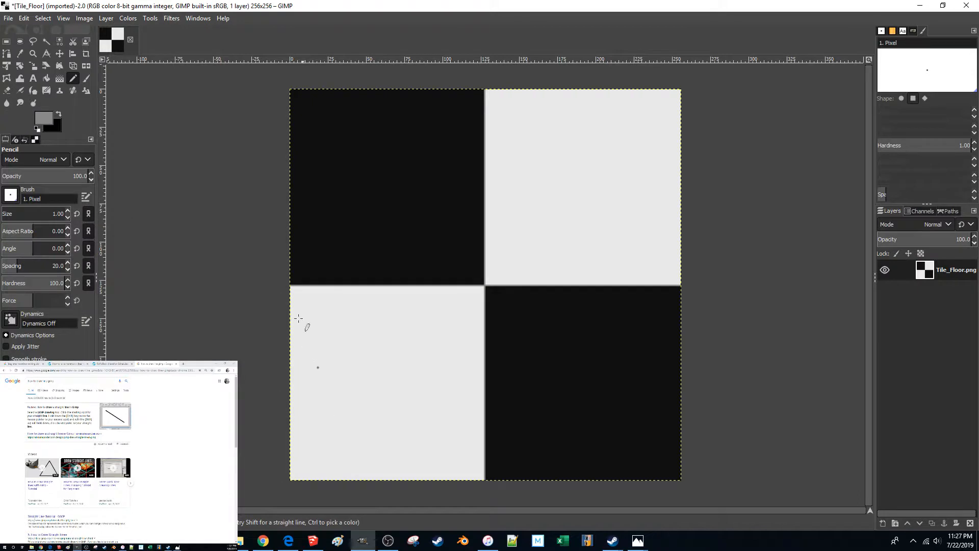
pyautogui.hotkey('ctrl', 's')
pyautogui.press('Escape')
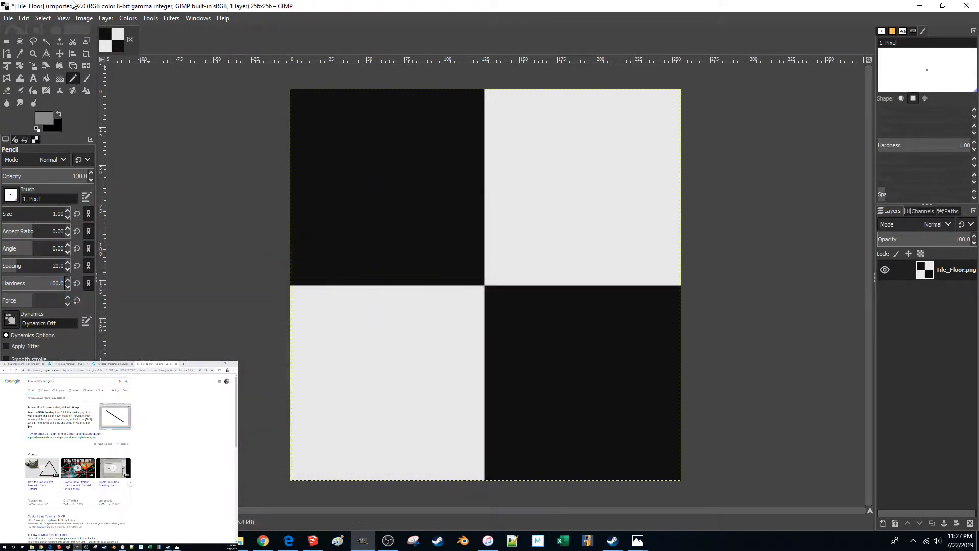
# Export the image to the Textures folder as Tile_Floor_Seamed.png with the default PNG options
pyautogui.click(8, 18)
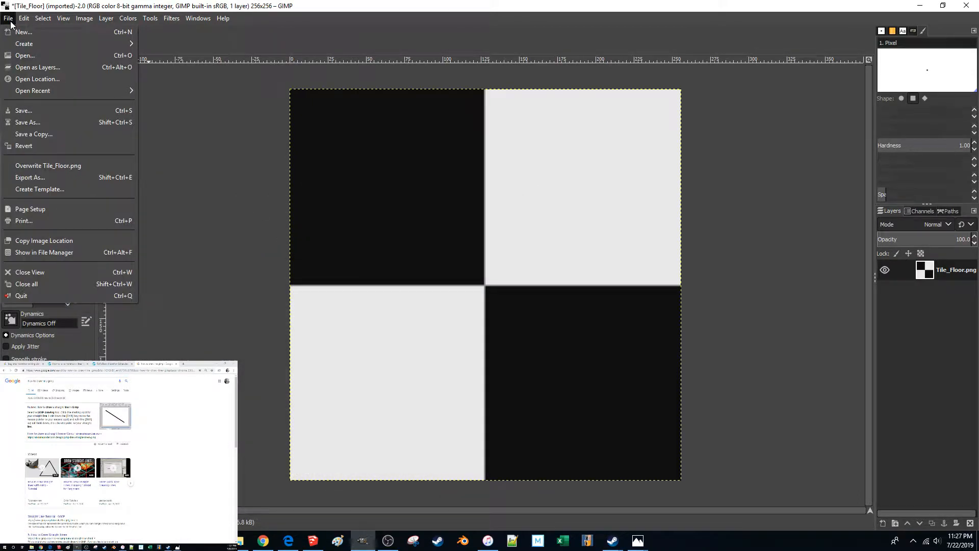
pyautogui.click(38, 178)
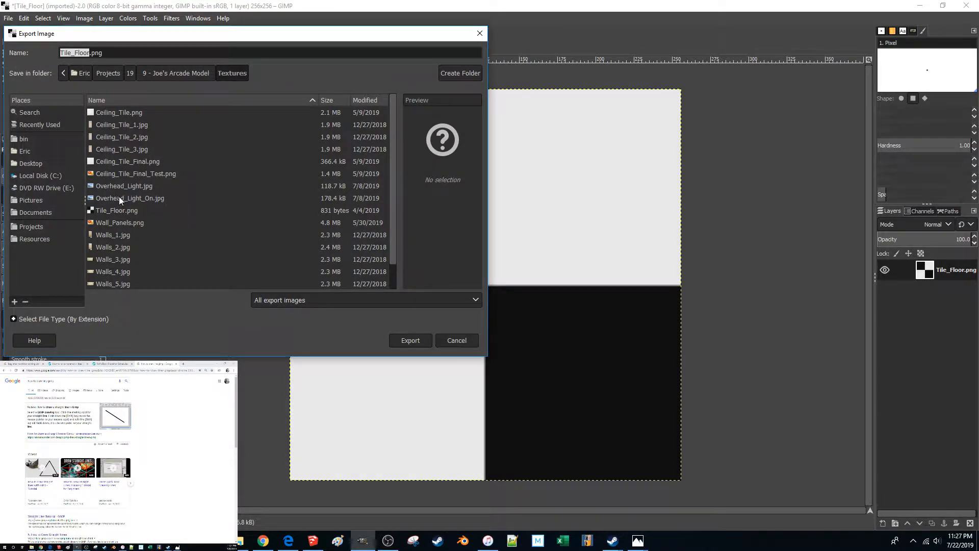
pyautogui.click(118, 211)
pyautogui.click(121, 49)
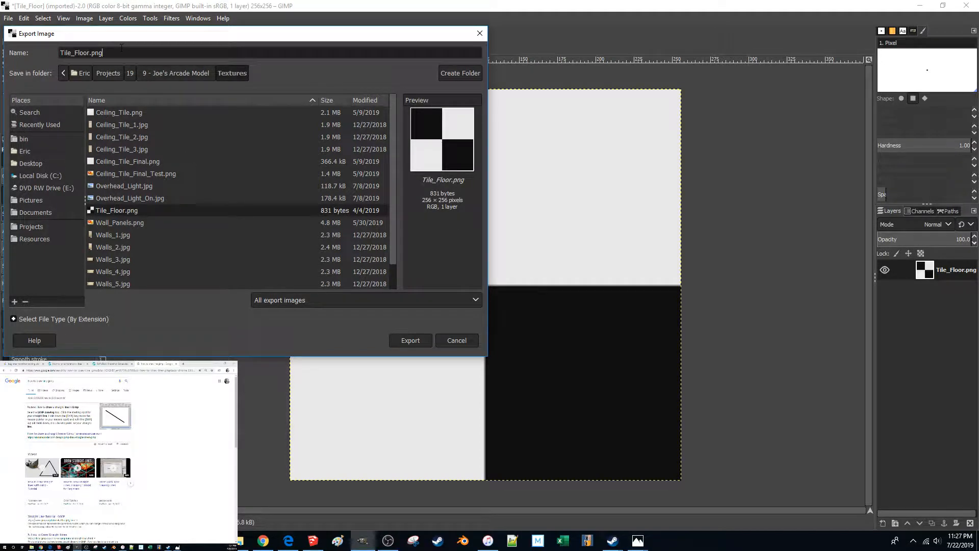
pyautogui.press('Left')
pyautogui.press('Left')
pyautogui.write('_Seamed')
pyautogui.press('Return')
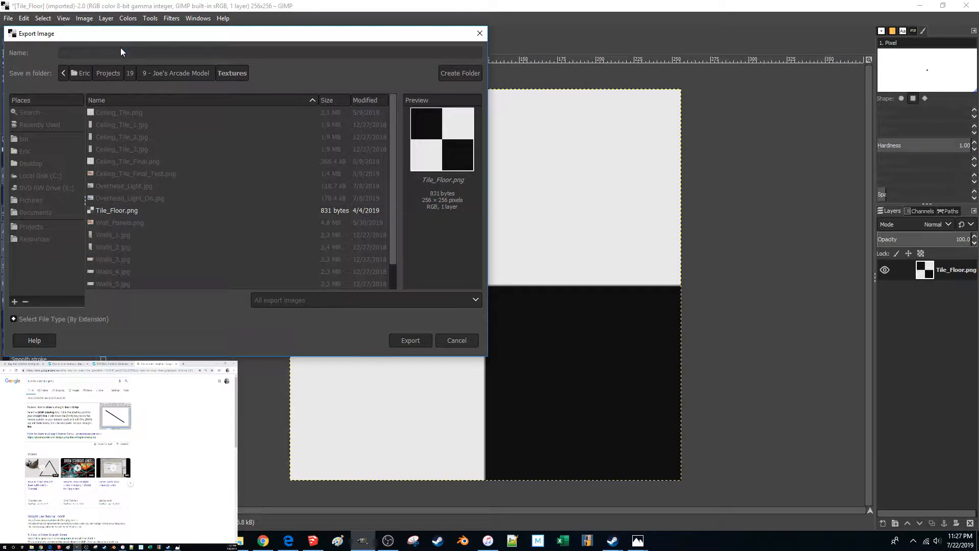
pyautogui.click(480, 373)
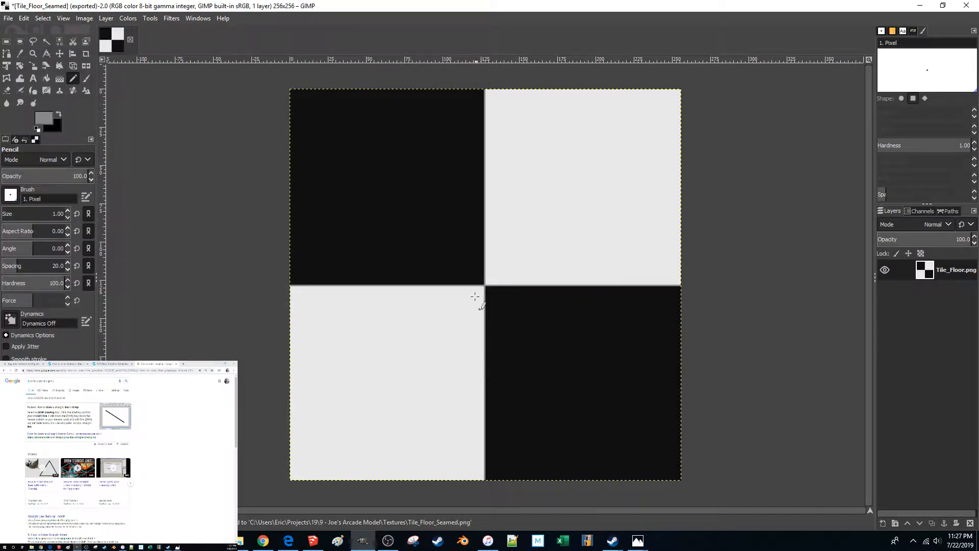
# Draw a straight 1-pixel grey Pencil line down the middle of the left tile column, from the image's upper edge to its lower edge
pyautogui.keyDown('ctrl'); pyautogui.scroll(1, 445, 183); pyautogui.keyUp('ctrl')
pyautogui.keyDown('ctrl'); pyautogui.scroll(1, 445, 182); pyautogui.keyUp('ctrl')
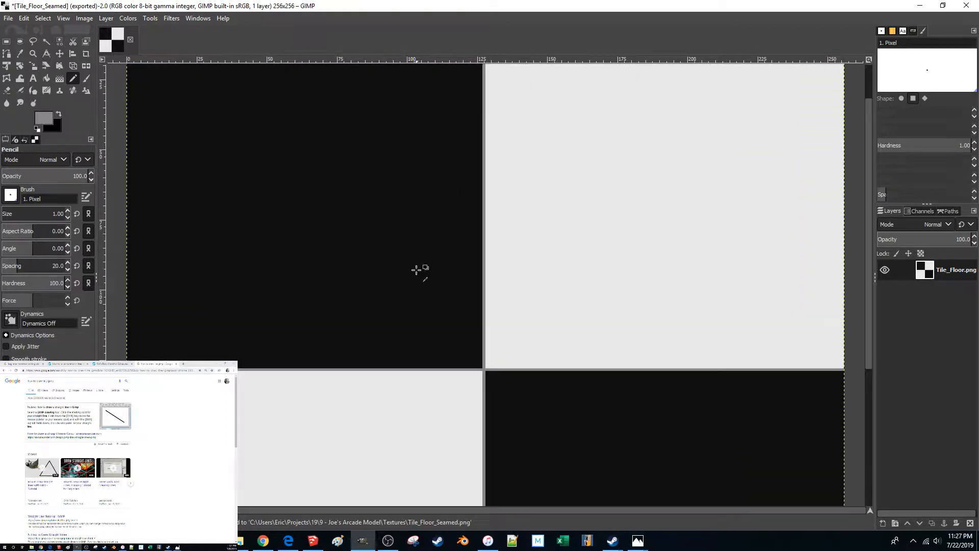
pyautogui.scroll(1, 417, 278)
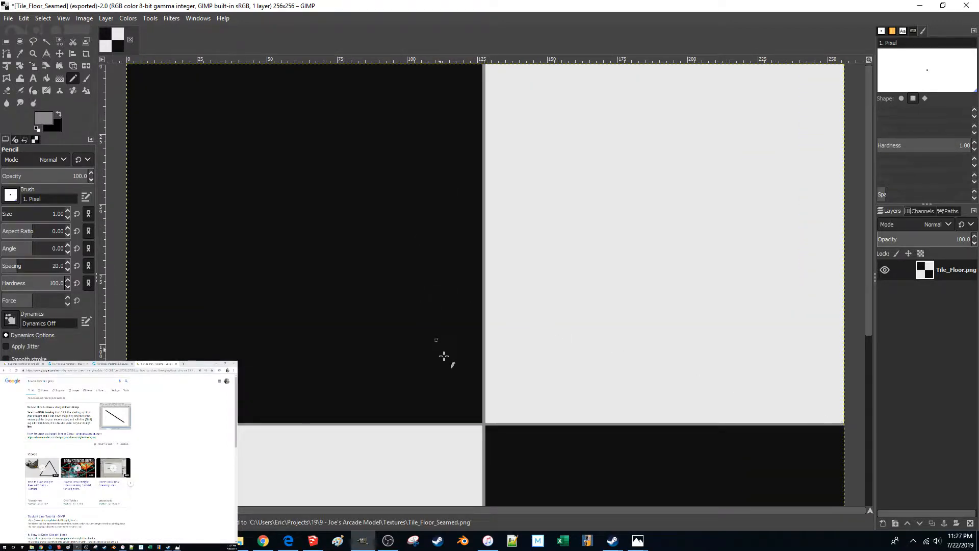
pyautogui.click(484, 423)
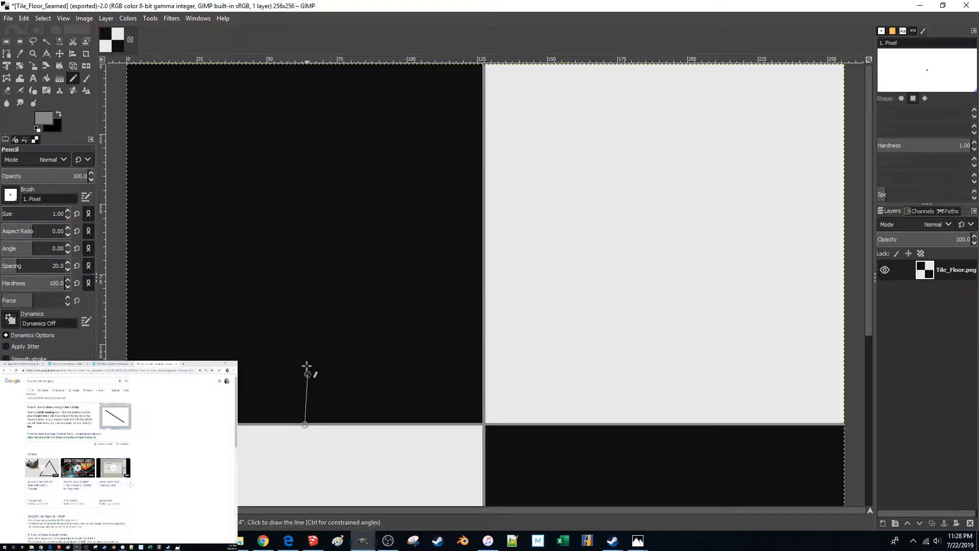
pyautogui.keyDown('shift'); pyautogui.click(304, 65); pyautogui.keyUp('shift')
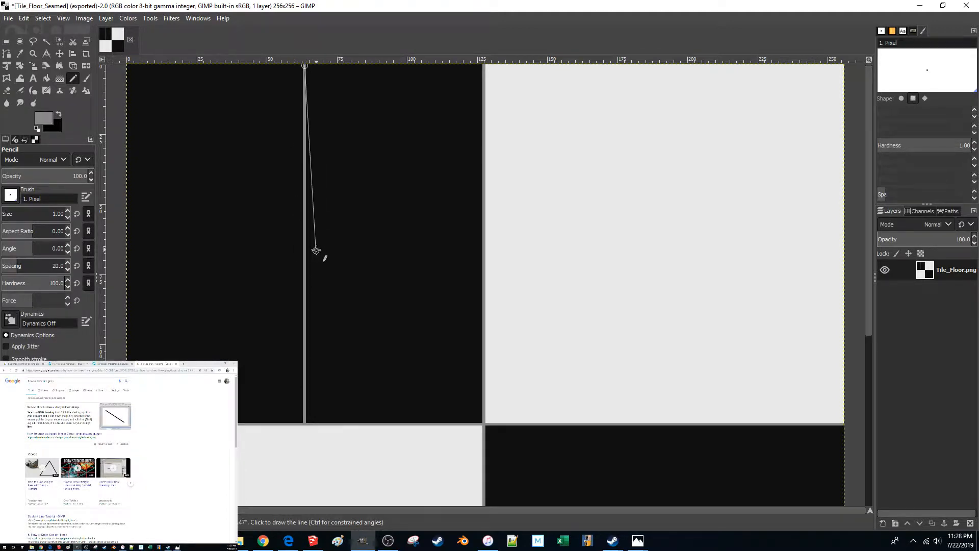
pyautogui.scroll(-5, 308, 304)
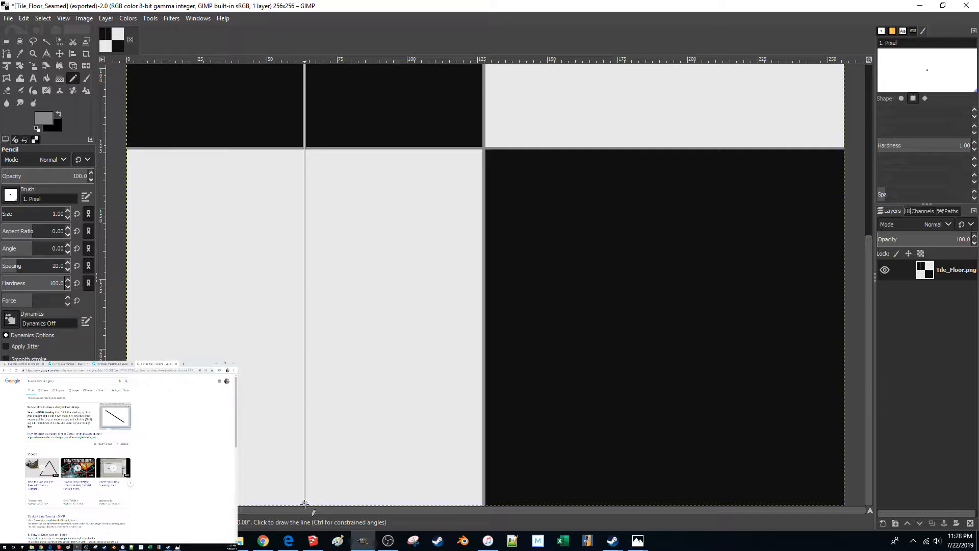
pyautogui.keyDown('shift'); pyautogui.click(304, 505); pyautogui.keyUp('shift')
# Draw a straight 1-pixel grey Pencil line down the middle of the right tile column across the full image height
pyautogui.scroll(5, 353, 346)
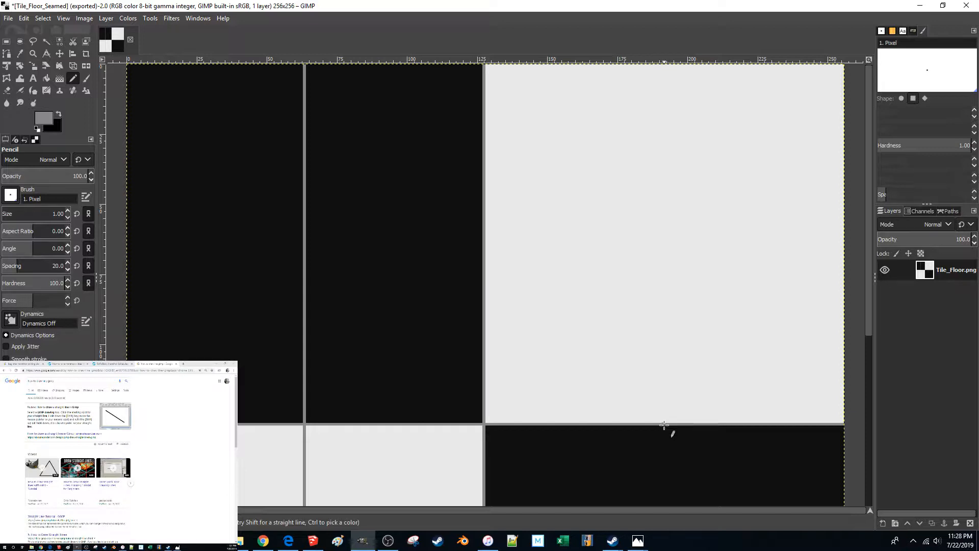
pyautogui.keyDown('shift'); pyautogui.click(664, 65); pyautogui.keyUp('shift')
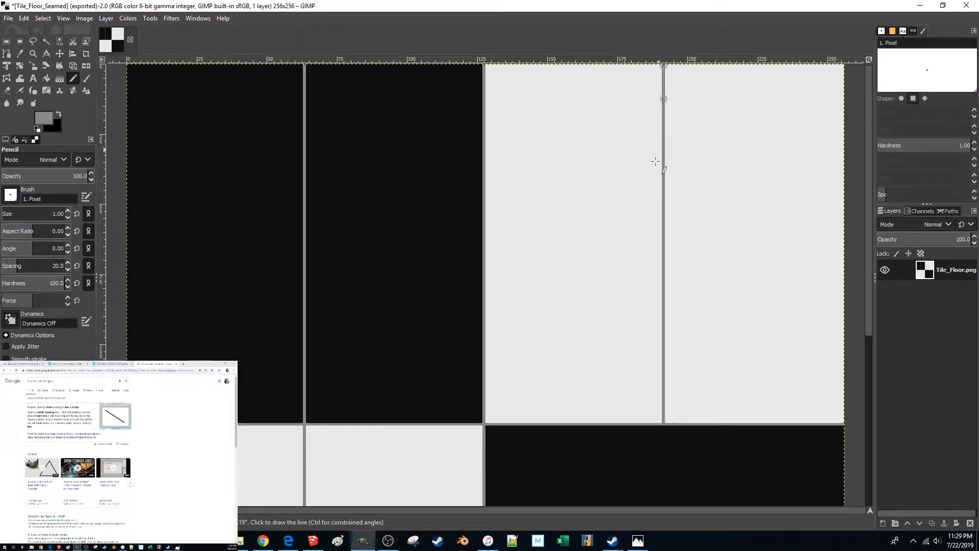
pyautogui.scroll(-5, 658, 429)
pyautogui.scroll(-2, 660, 426)
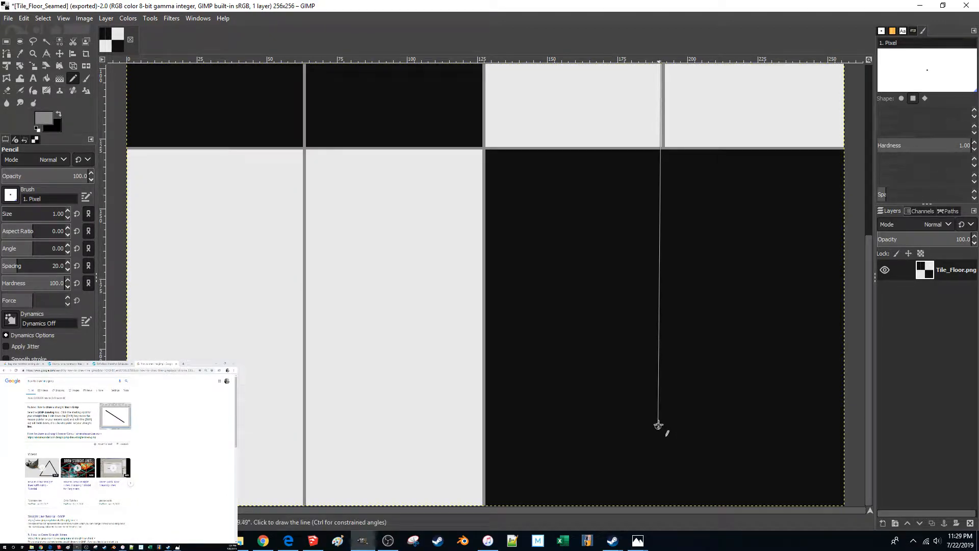
pyautogui.keyDown('shift'); pyautogui.click(663, 505); pyautogui.keyUp('shift')
# Draw straight 1-pixel grey Pencil lines across the full image width through the middle of the upper and lower tile rows
pyautogui.scroll(6, 545, 347)
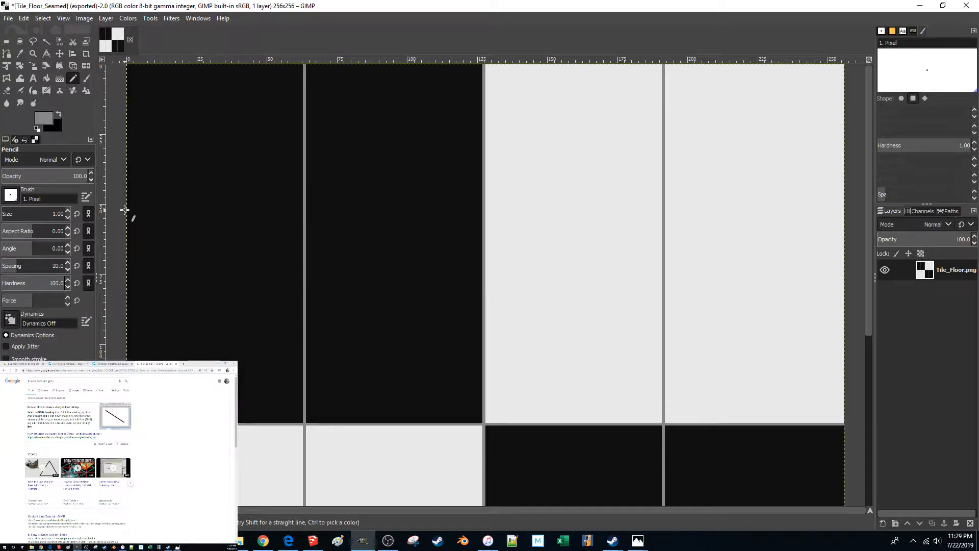
pyautogui.click(126, 245)
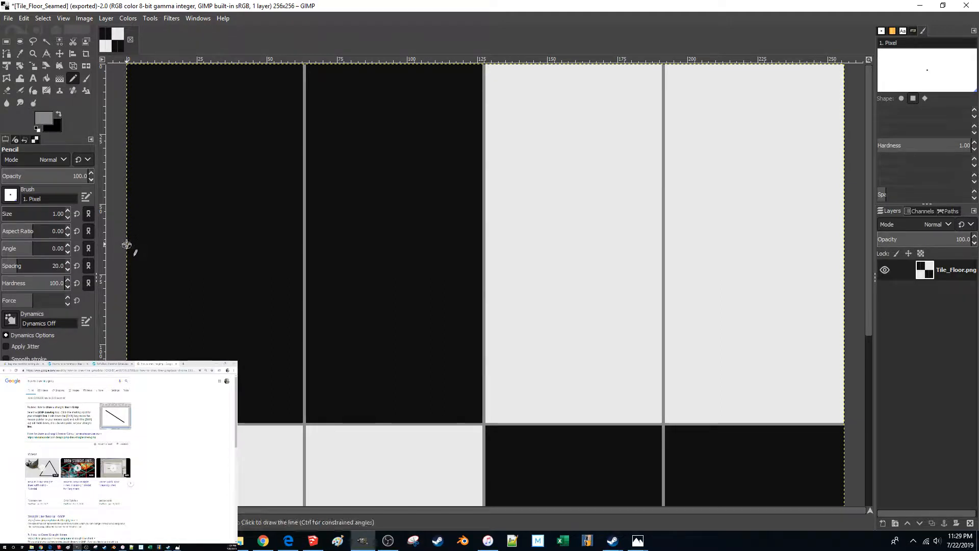
pyautogui.keyDown('shift'); pyautogui.click(843, 245); pyautogui.keyUp('shift')
pyautogui.scroll(-5, 343, 310)
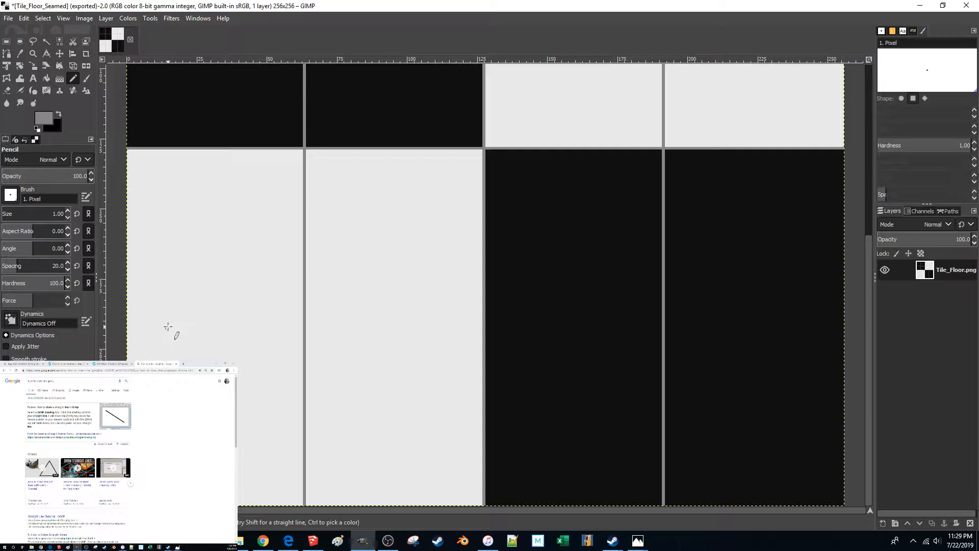
pyautogui.click(127, 327)
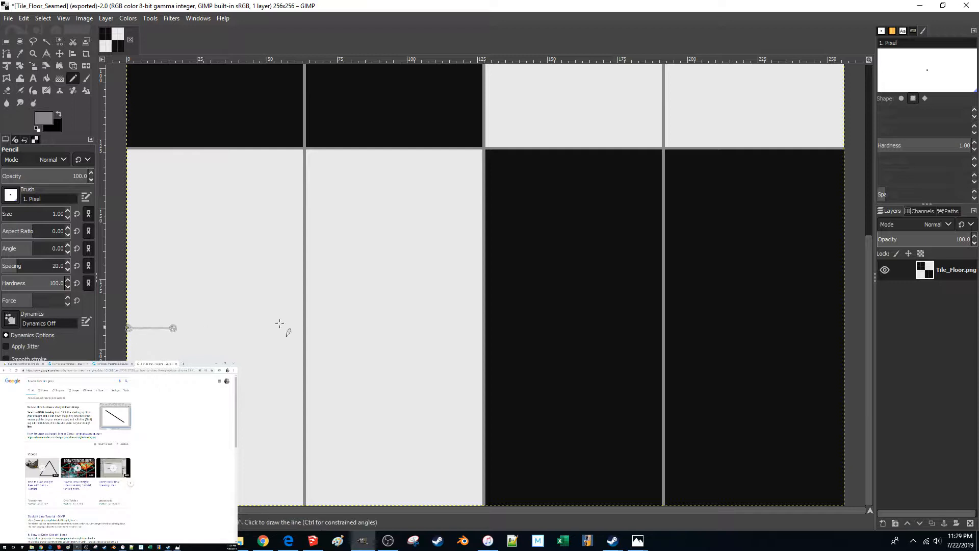
pyautogui.keyDown('shift'); pyautogui.click(844, 329); pyautogui.keyUp('shift')
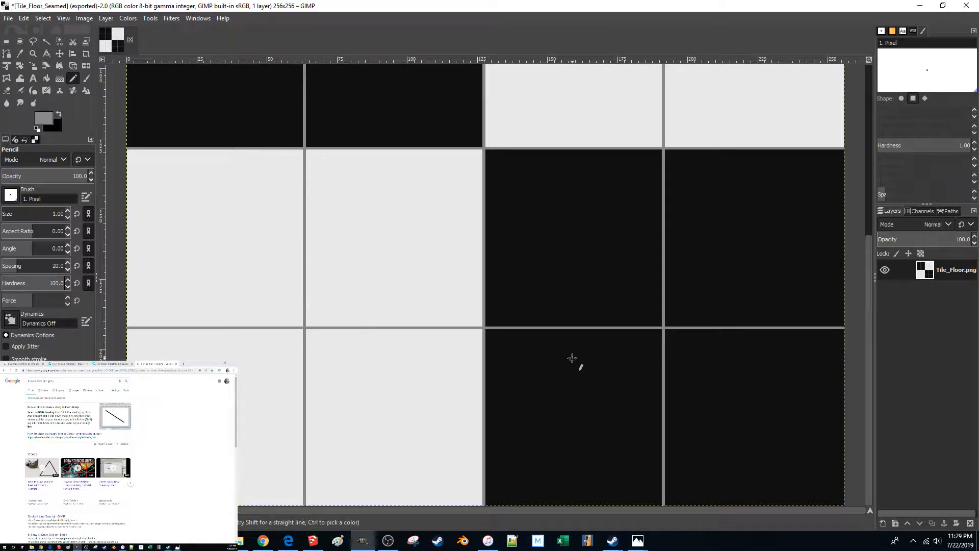
# Set the foreground colour to a slightly darker grey and recolour the connected seam lines with Bucket Fill
pyautogui.scroll(6, 559, 363)
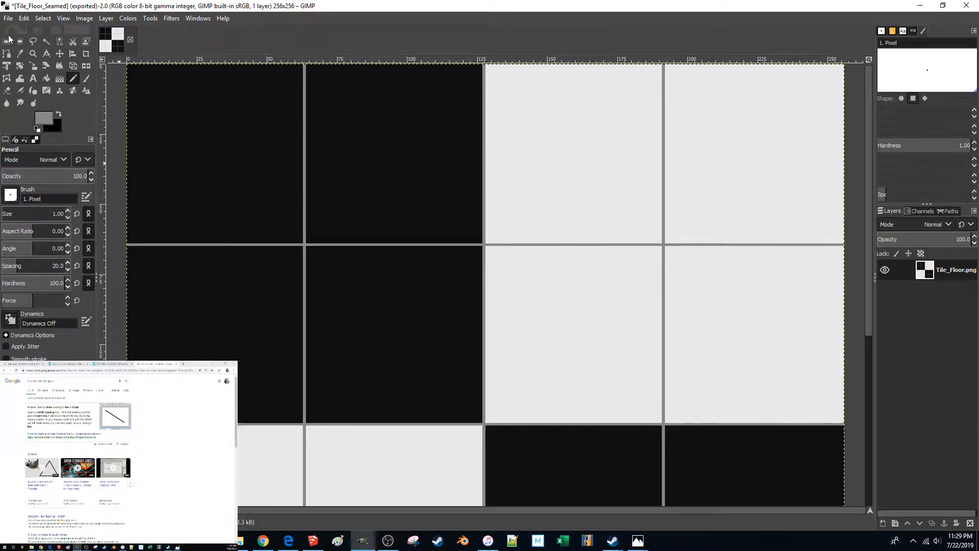
pyautogui.click(9, 18)
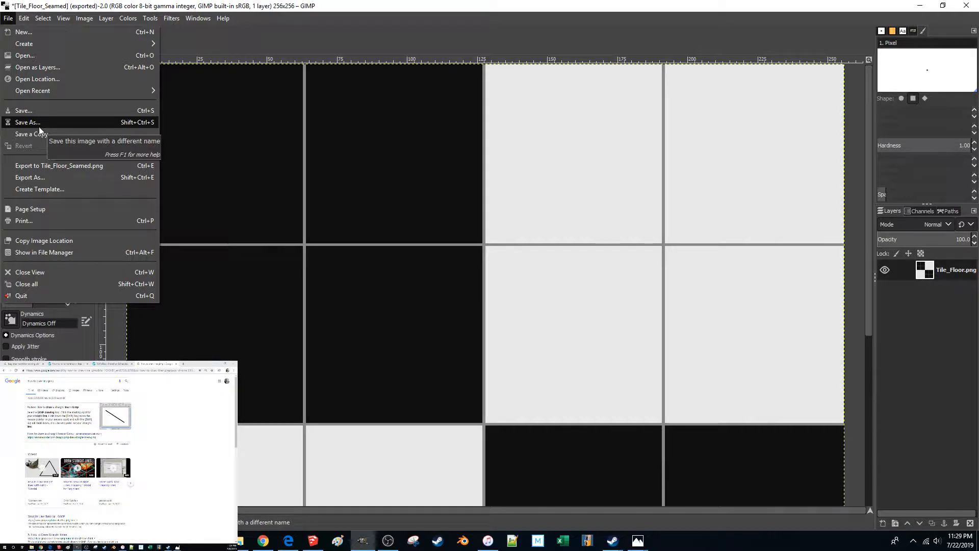
pyautogui.click(340, 2)
pyautogui.click(48, 115)
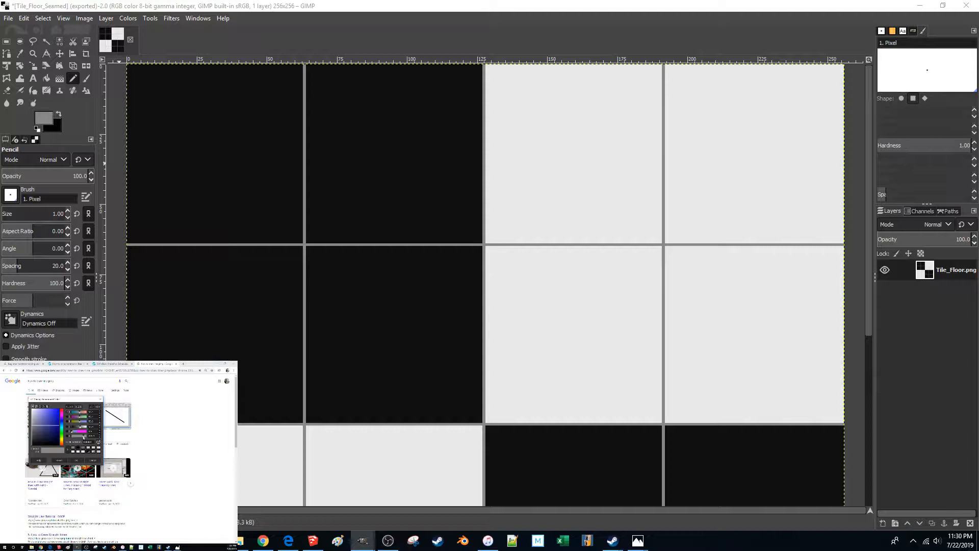
pyautogui.moveTo(80, 428); pyautogui.dragTo(79, 429)
pyautogui.click(76, 460)
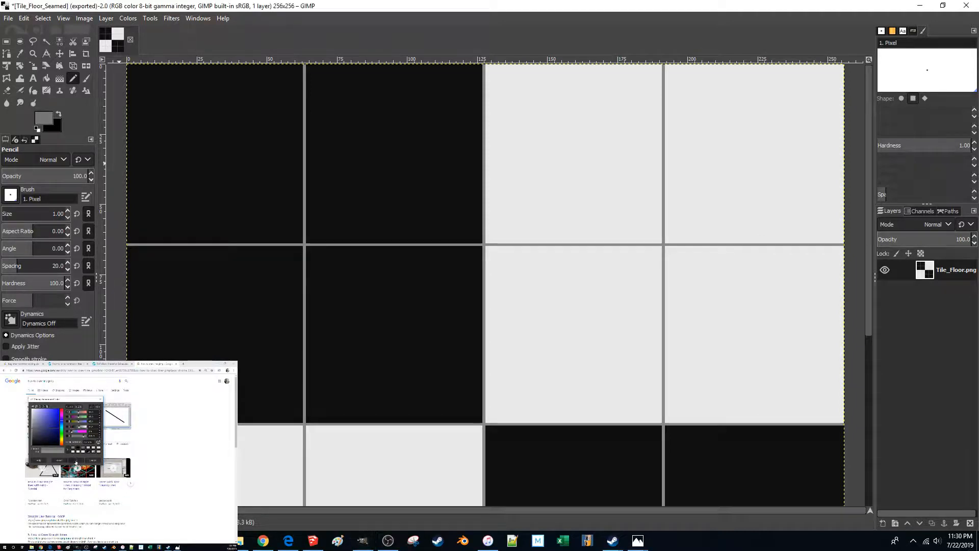
pyautogui.click(50, 78)
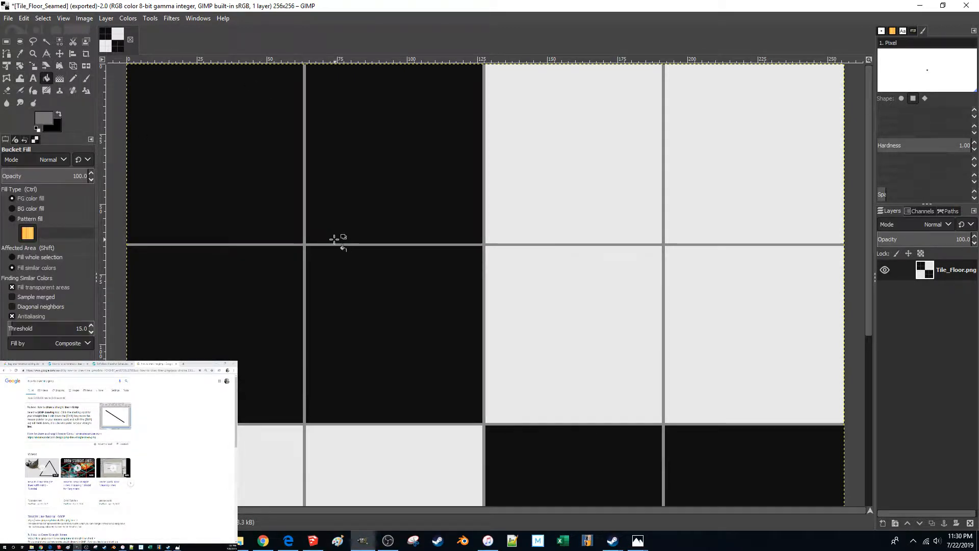
pyautogui.click(307, 244)
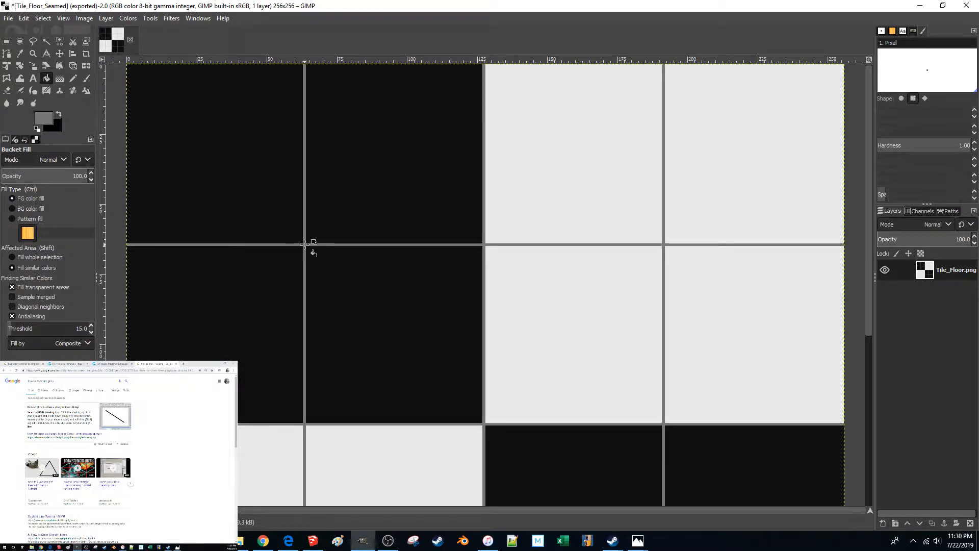
pyautogui.keyDown('ctrl'); pyautogui.scroll(-2, 339, 269); pyautogui.keyUp('ctrl')
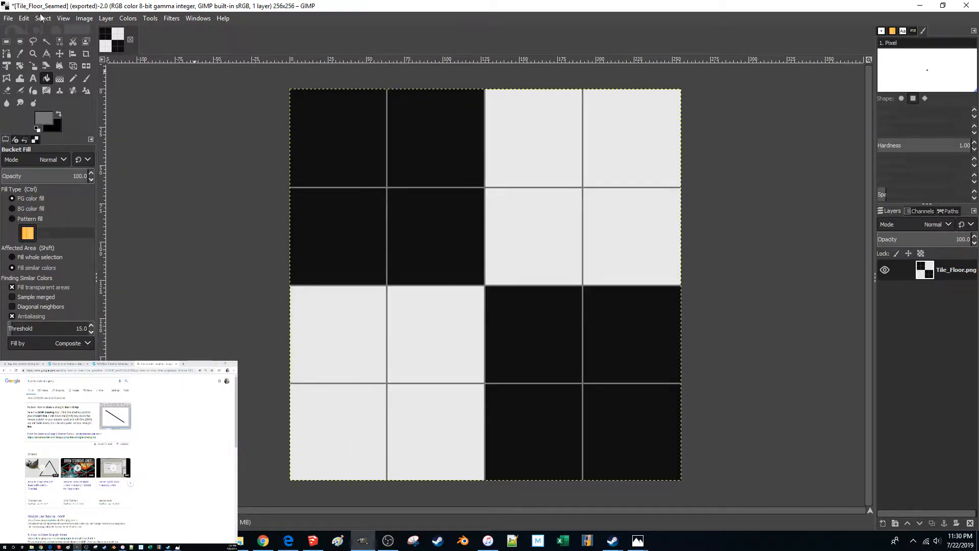
# Export the image again as Tile_Floor_Seamed.png, replacing the existing file and keeping the default PNG options
pyautogui.click(9, 19)
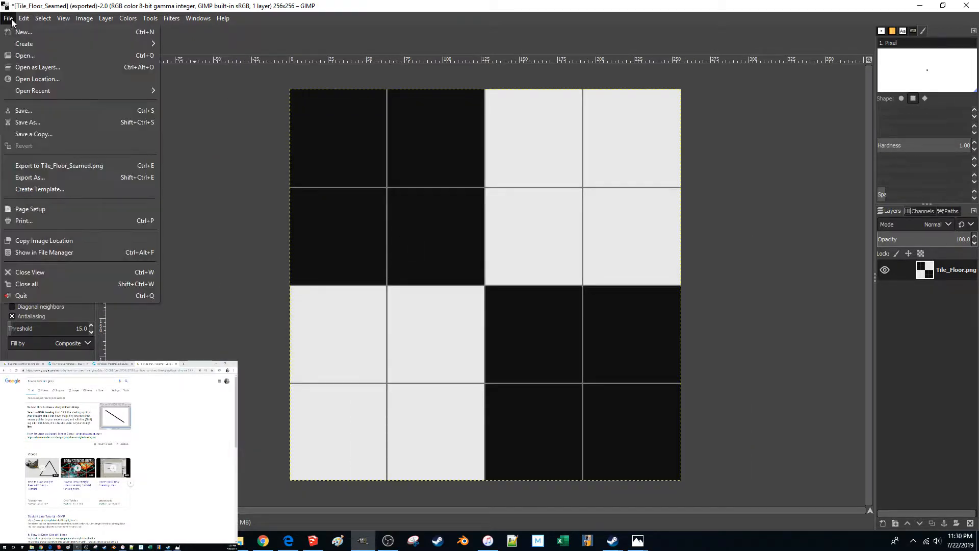
pyautogui.click(41, 178)
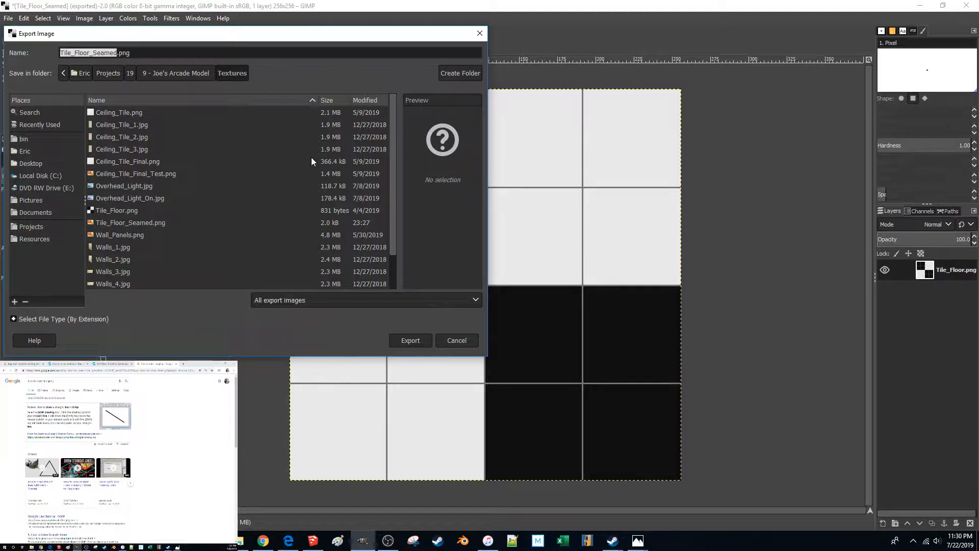
pyautogui.press('Return')
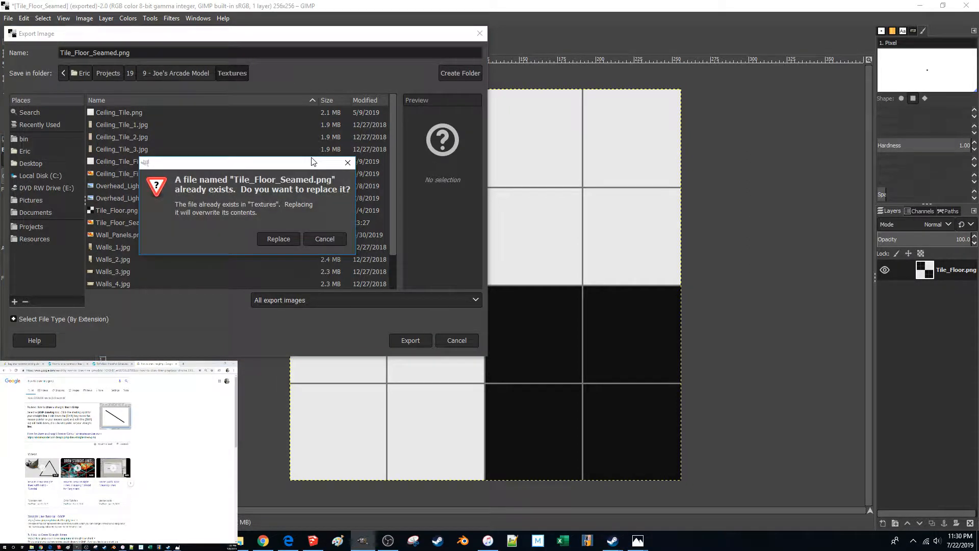
pyautogui.click(293, 237)
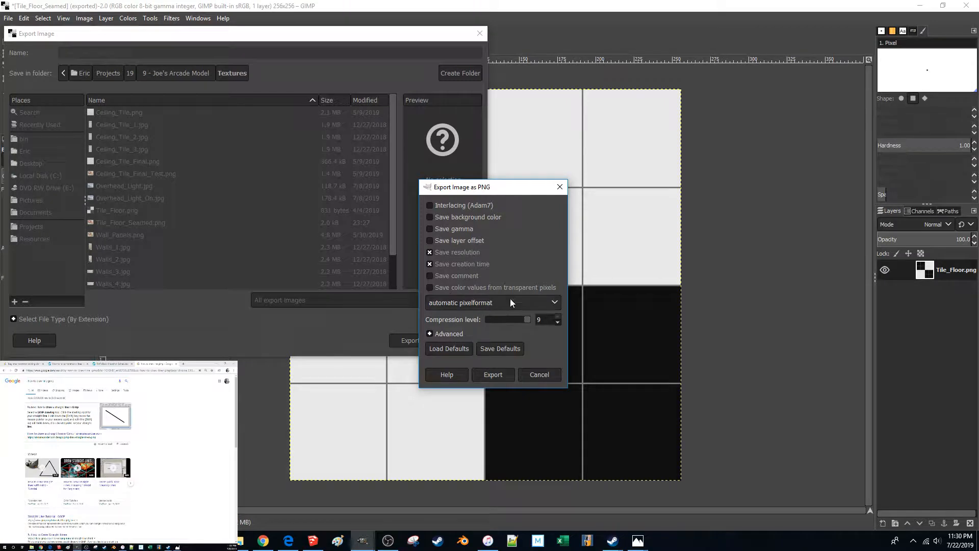
pyautogui.press('Return')
# Switch to SketchUp and replace the Tile_Floor material's texture image with Tile_Floor_Seamed.png
pyautogui.click(313, 540)
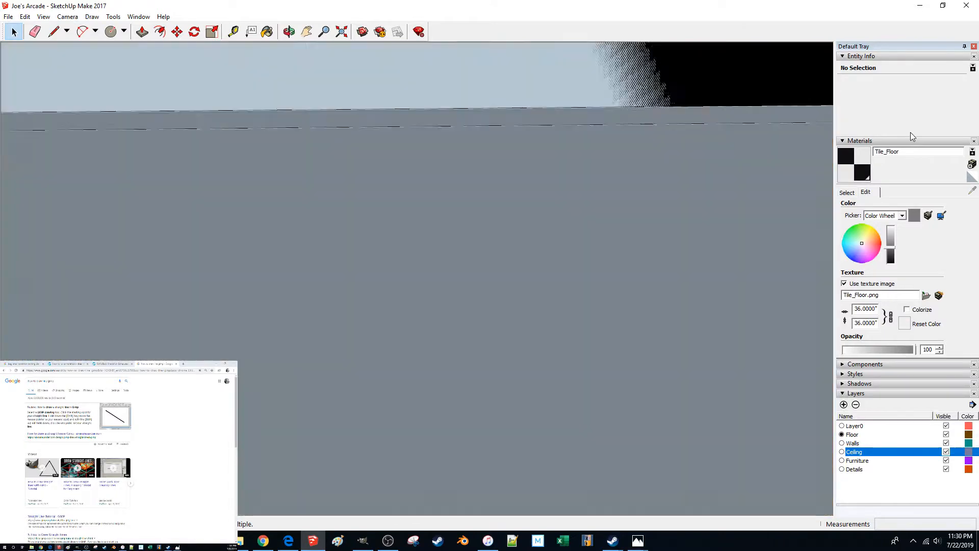
pyautogui.scroll(4, 910, 133)
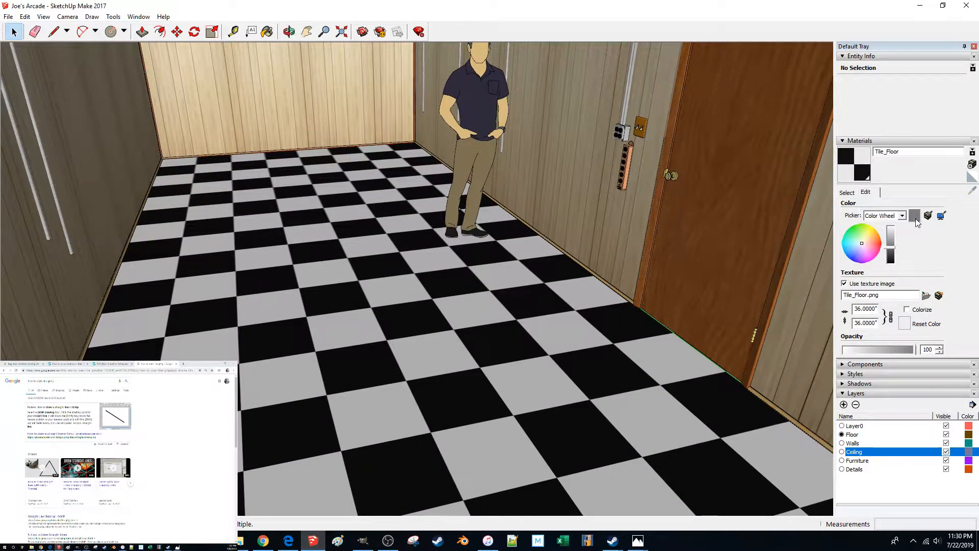
pyautogui.click(926, 296)
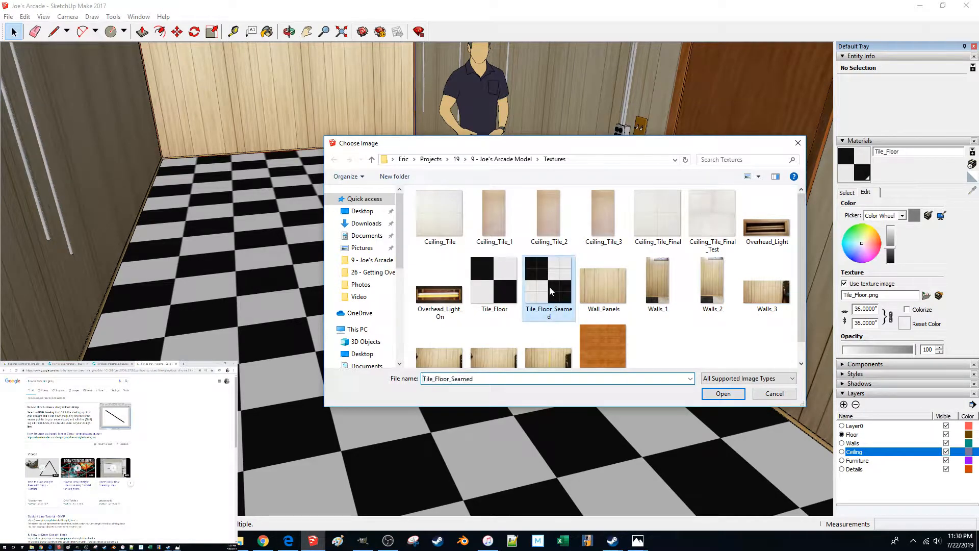
pyautogui.doubleClick(551, 287)
# Examine the seamed checkered floor from several angles and distances inside the room
pyautogui.scroll(5, 507, 280)
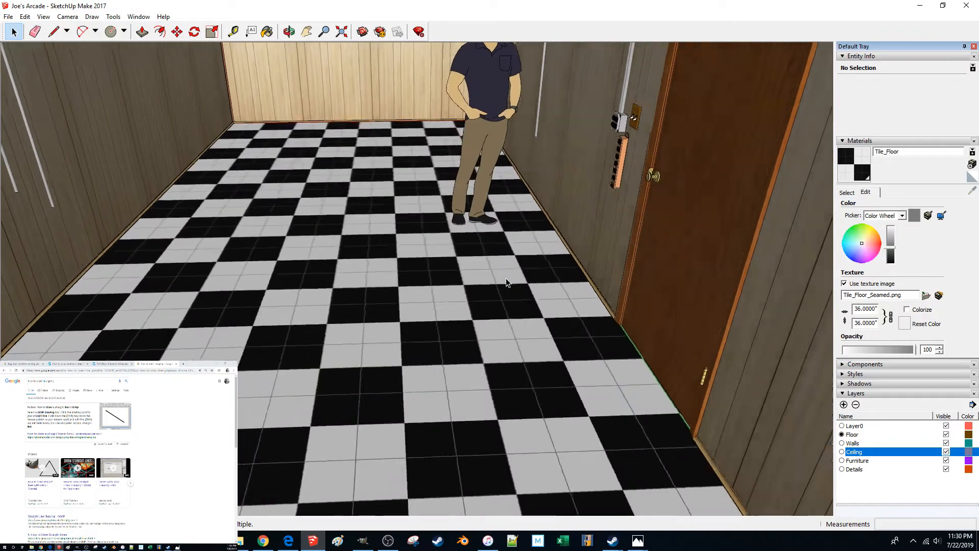
pyautogui.scroll(-6, 508, 280)
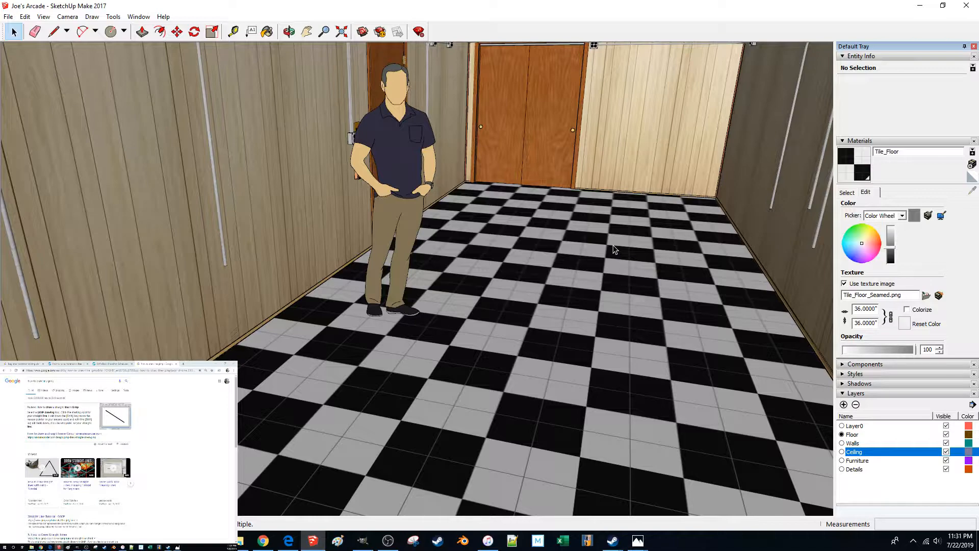
pyautogui.scroll(5, 615, 249)
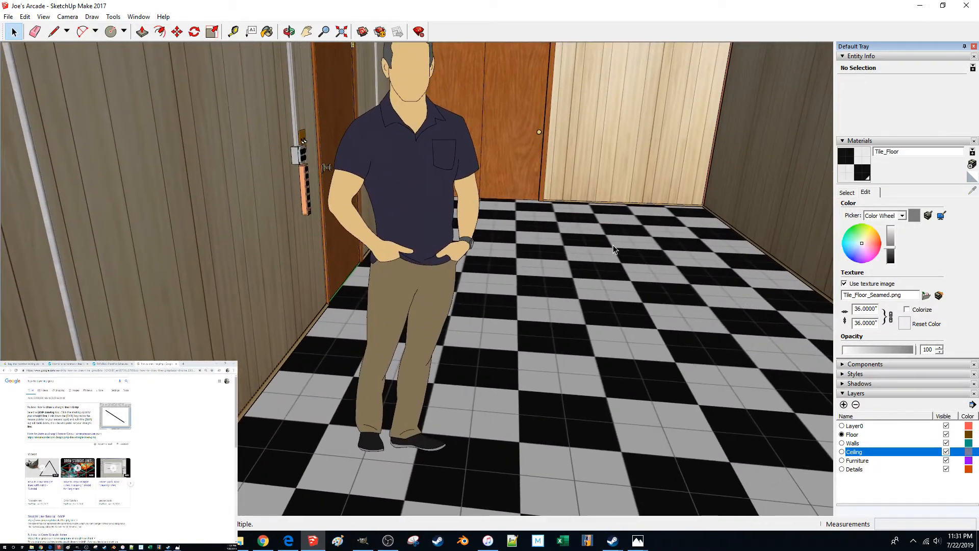
pyautogui.moveTo(613, 249); pyautogui.dragTo(613, 248, button='middle')
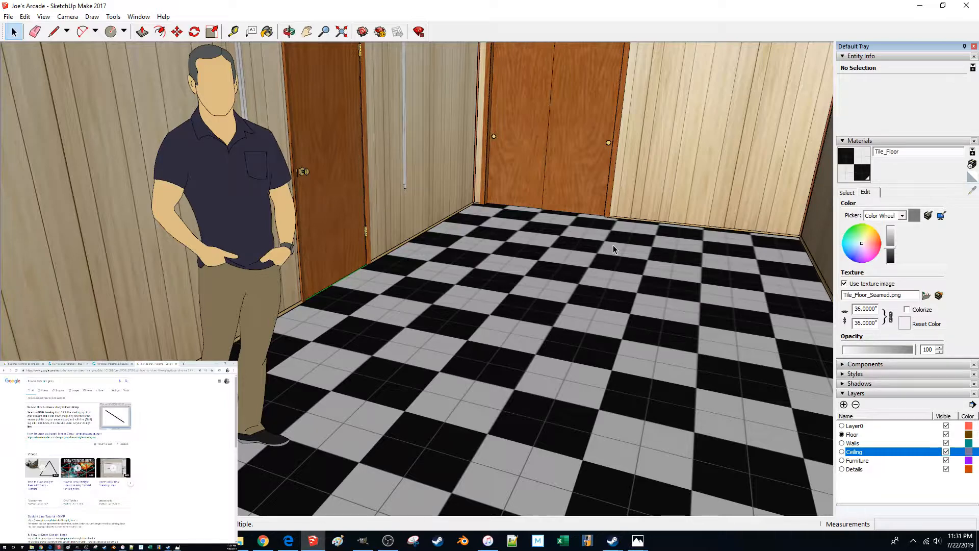
pyautogui.moveTo(613, 249); pyautogui.dragTo(613, 249, button='middle')
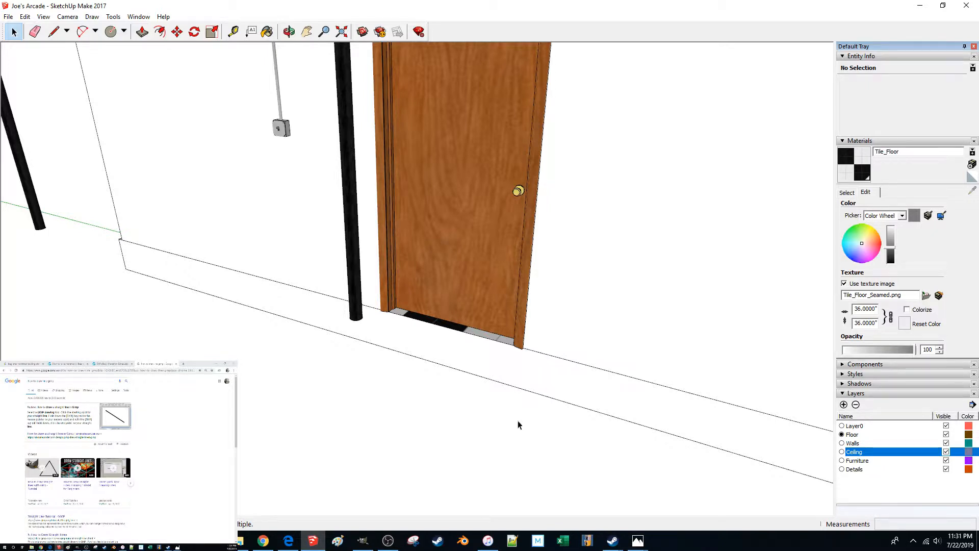
# Switch to GIMP and open saving of the tile image in the Textures folder of 9 - Joe's Arcade Model, under Projects/19
pyautogui.click(363, 540)
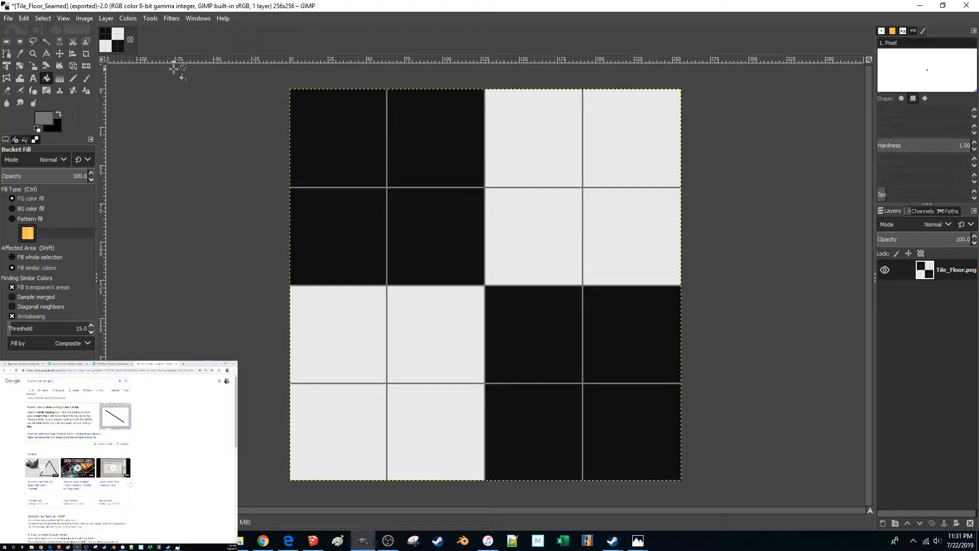
pyautogui.click(9, 20)
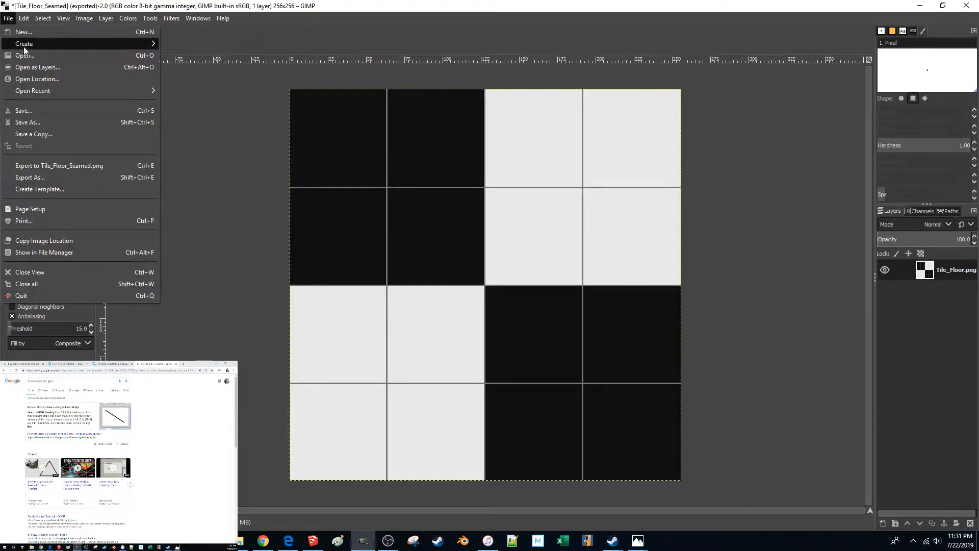
pyautogui.click(25, 114)
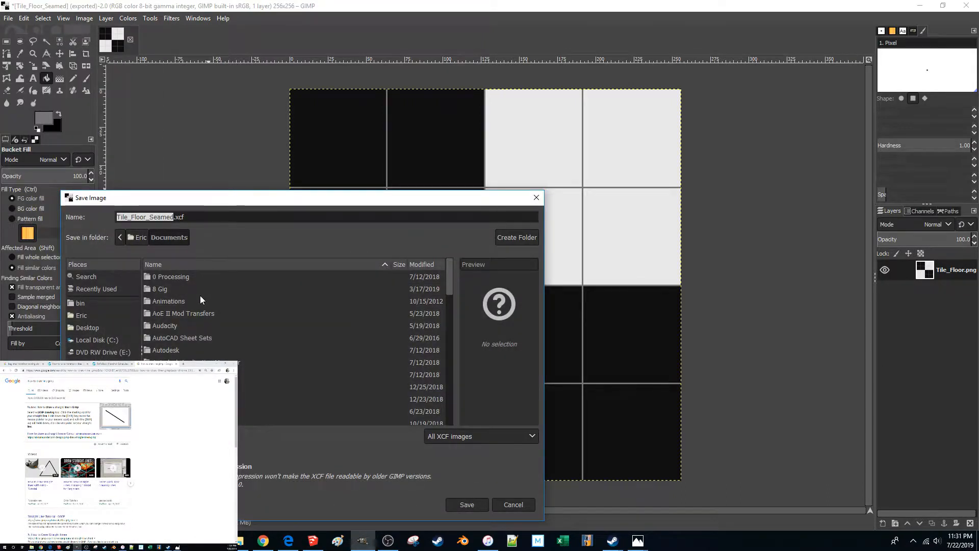
pyautogui.scroll(-2, 174, 313)
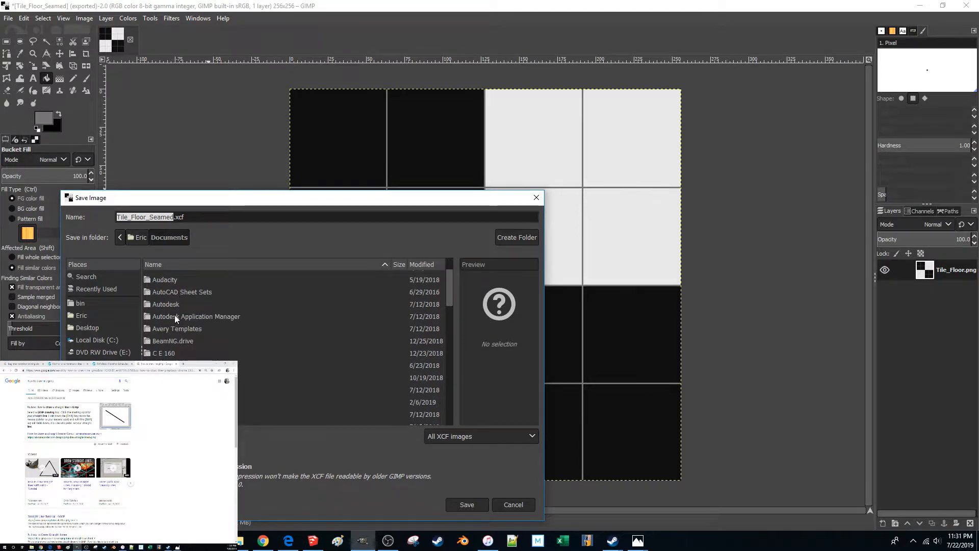
pyautogui.click(95, 390)
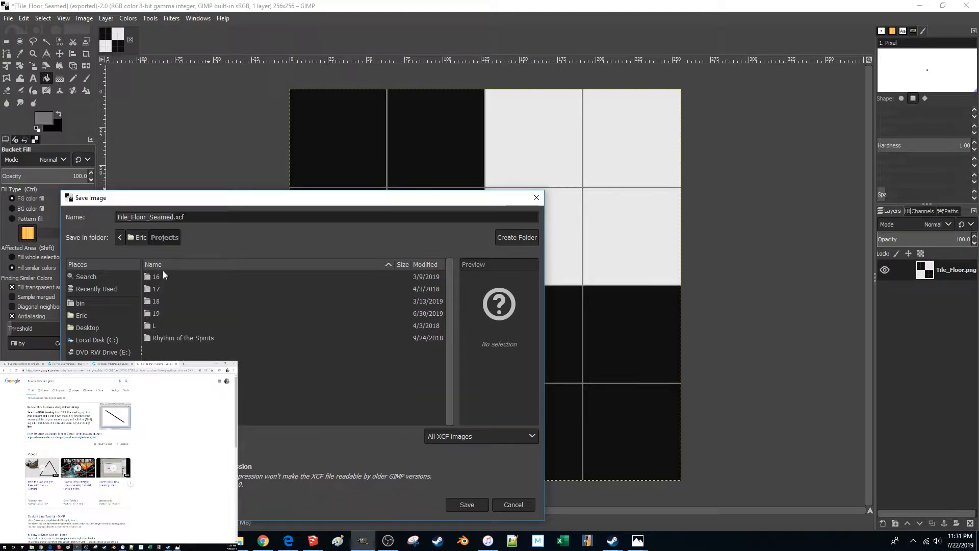
pyautogui.doubleClick(160, 317)
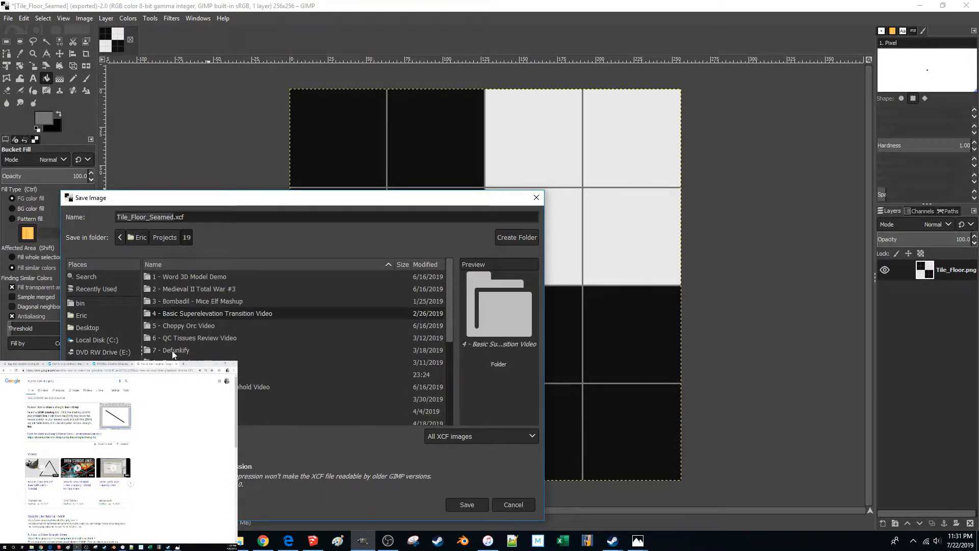
pyautogui.doubleClick(179, 375)
pyautogui.doubleClick(167, 288)
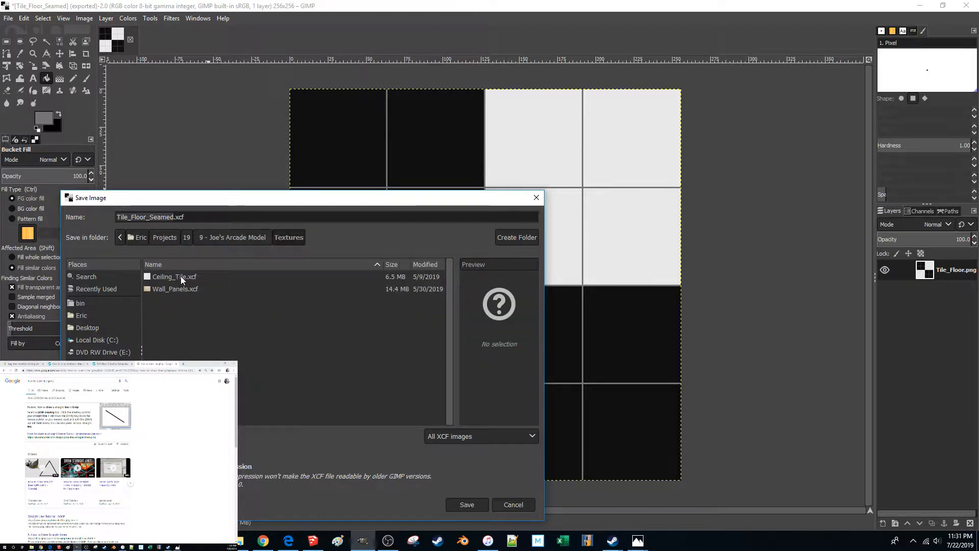
# Save the image as Floor_Tile_2x2.xcf
pyautogui.click(180, 277)
pyautogui.press('End')
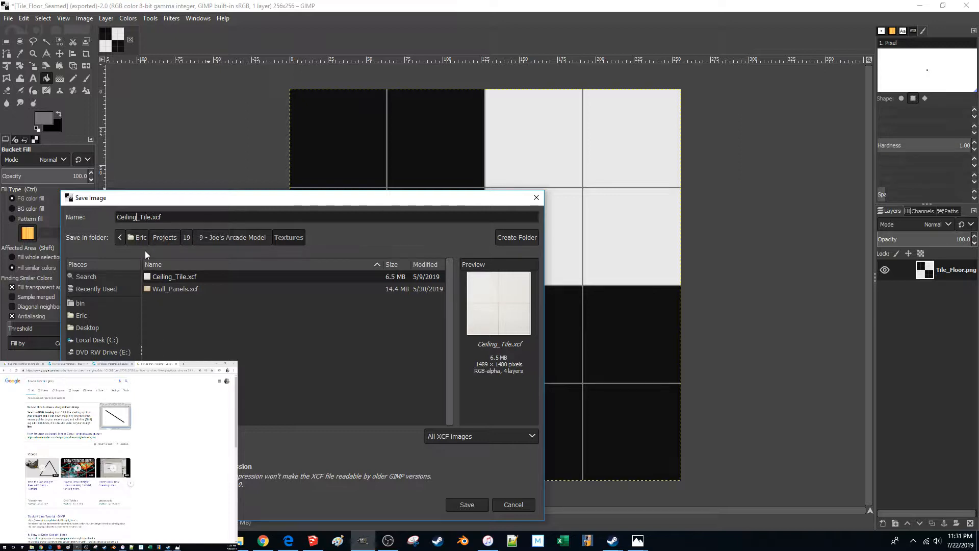
pyautogui.hotkey('shift', 'Home')
pyautogui.write('Floor_Tile_2x2')
pyautogui.press('Return')
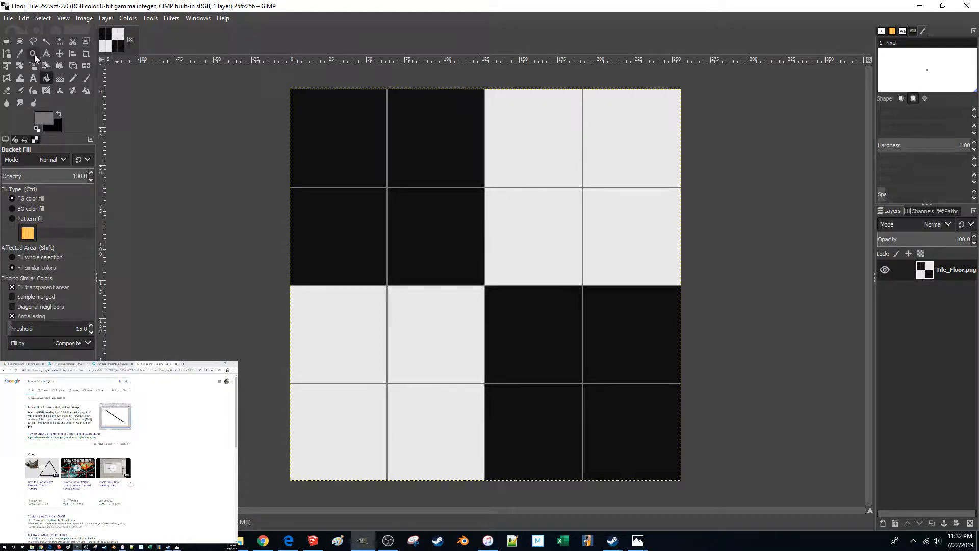
# Select the left half of the tile image with a 128 × 256 px rectangle starting at 0, 0
pyautogui.click(6, 41)
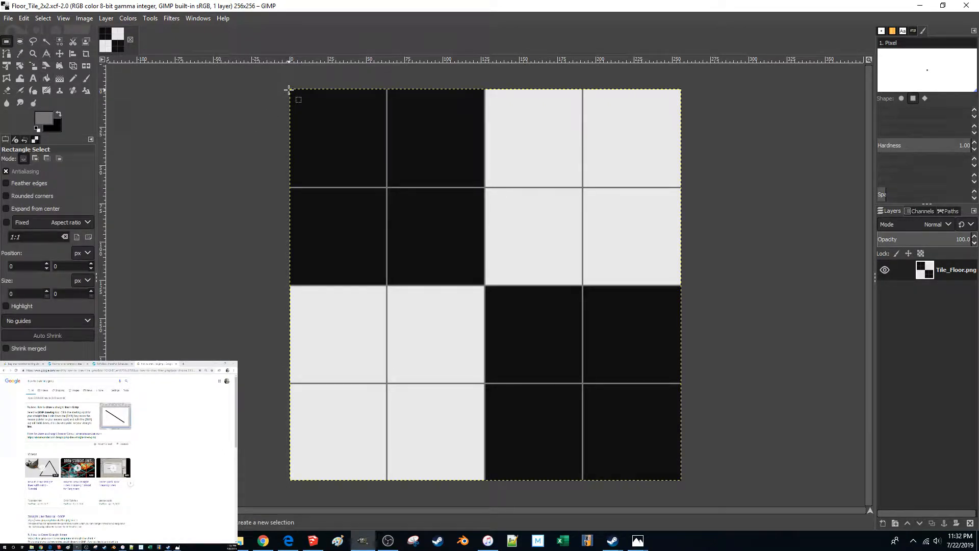
pyautogui.moveTo(289, 89); pyautogui.dragTo(485, 479)
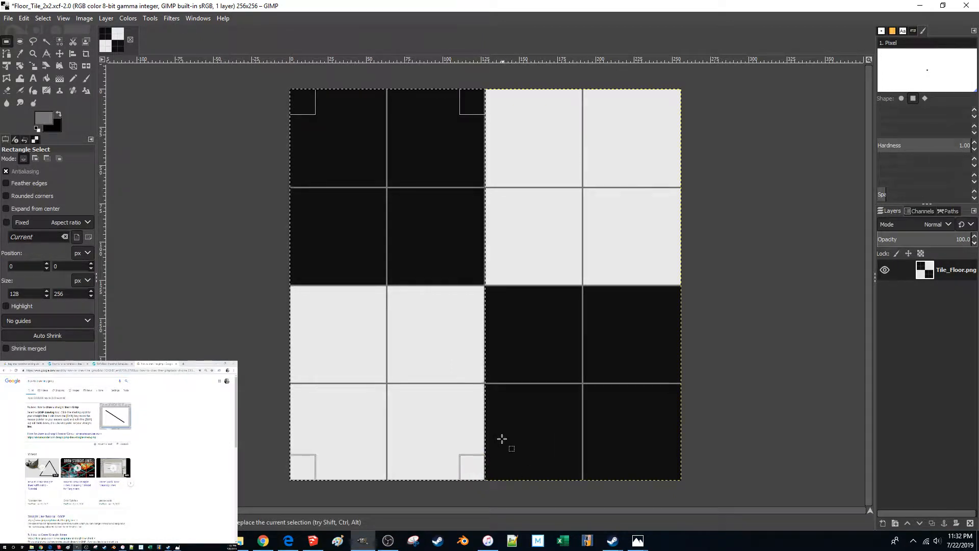
pyautogui.keyDown('ctrl'); pyautogui.scroll(2, 485, 461); pyautogui.keyUp('ctrl')
pyautogui.keyDown('ctrl'); pyautogui.scroll(3, 485, 461); pyautogui.keyUp('ctrl')
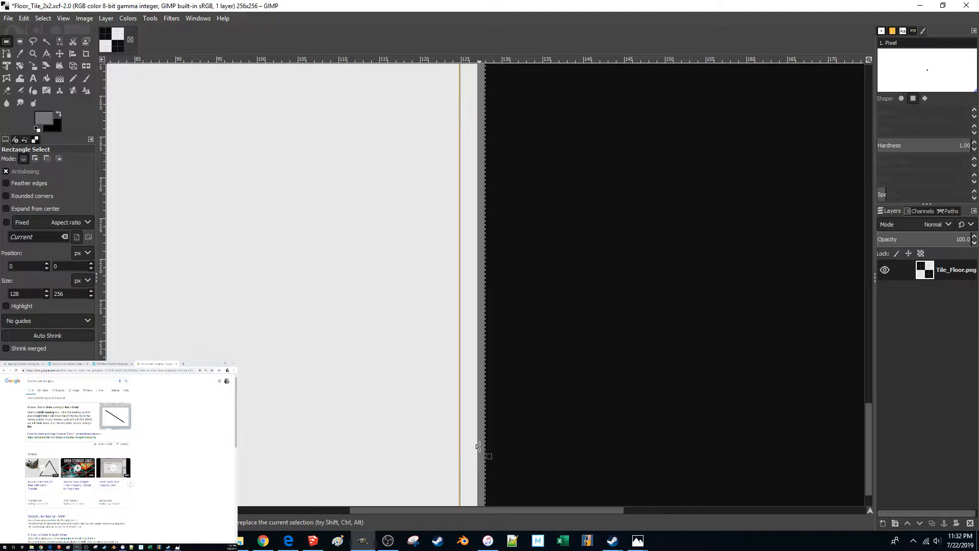
pyautogui.scroll(-2, 479, 446)
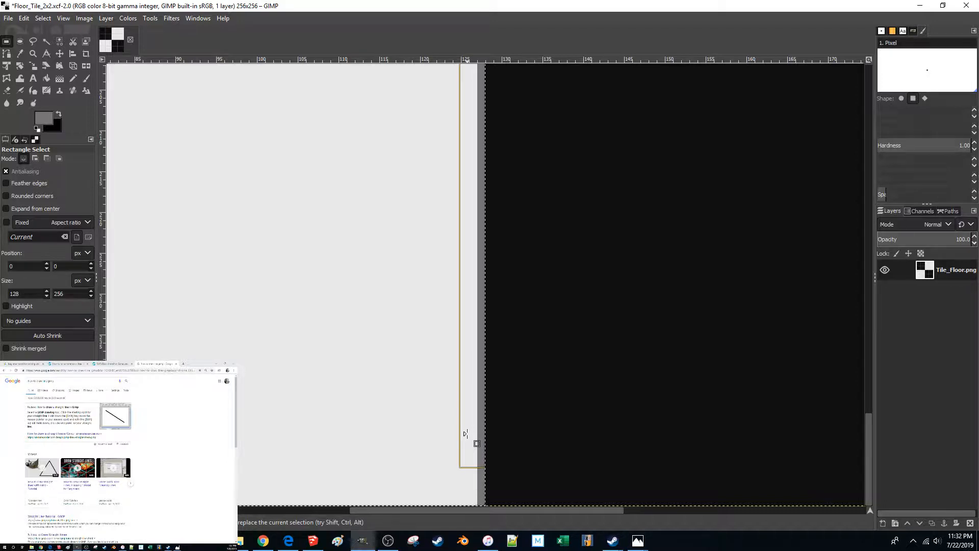
pyautogui.hotkey('ctrl', 's')
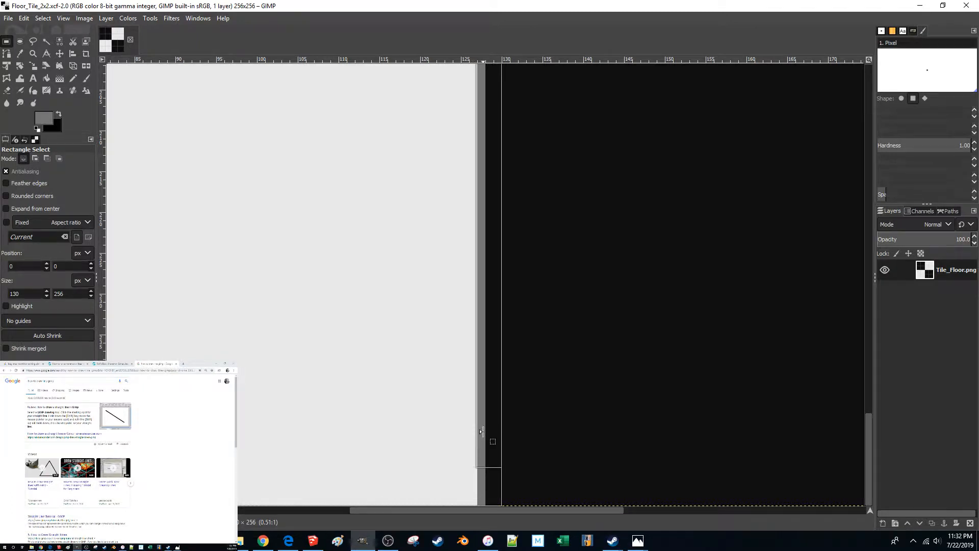
pyautogui.moveTo(468, 433); pyautogui.dragTo(472, 440)
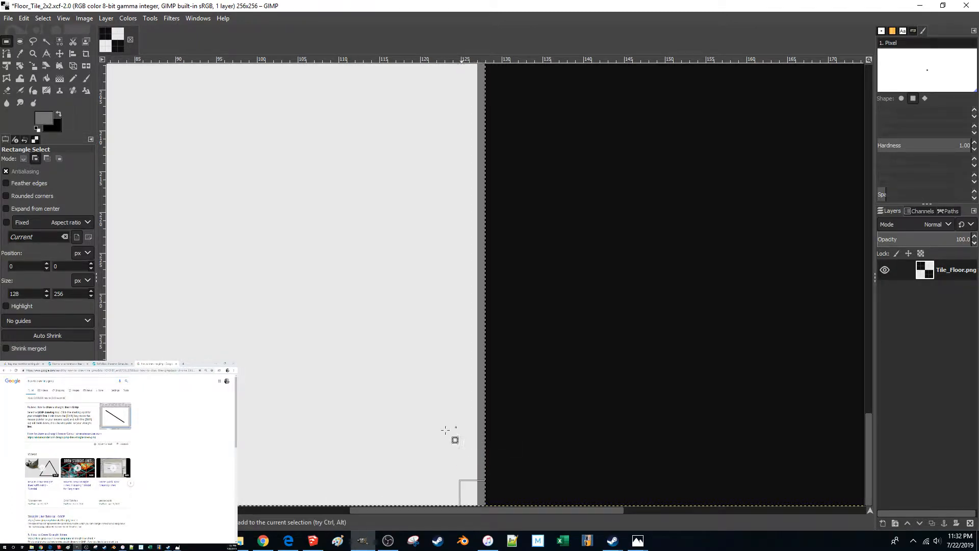
pyautogui.keyDown('shift'); pyautogui.scroll(10, 472, 440); pyautogui.keyUp('shift')
pyautogui.moveTo(117, 434); pyautogui.dragTo(111, 434)
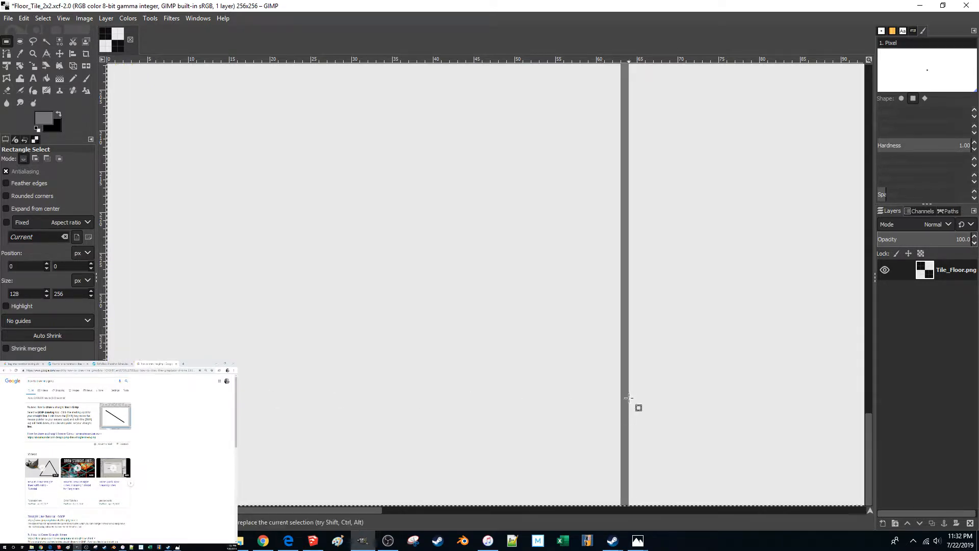
pyautogui.keyDown('ctrl'); pyautogui.scroll(-2, 438, 403); pyautogui.keyUp('ctrl')
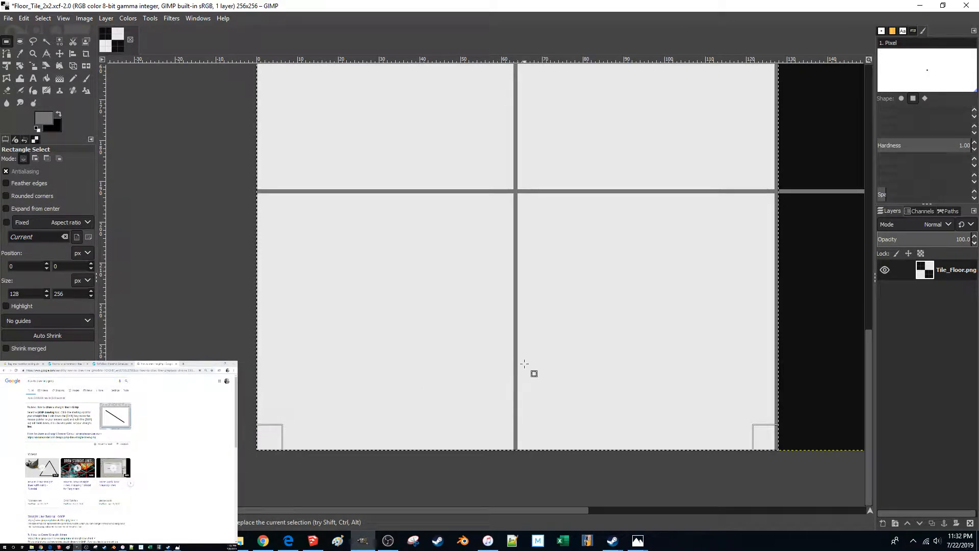
pyautogui.moveTo(762, 378); pyautogui.dragTo(761, 377)
pyautogui.keyDown('ctrl'); pyautogui.scroll(-2, 428, 403); pyautogui.keyUp('ctrl')
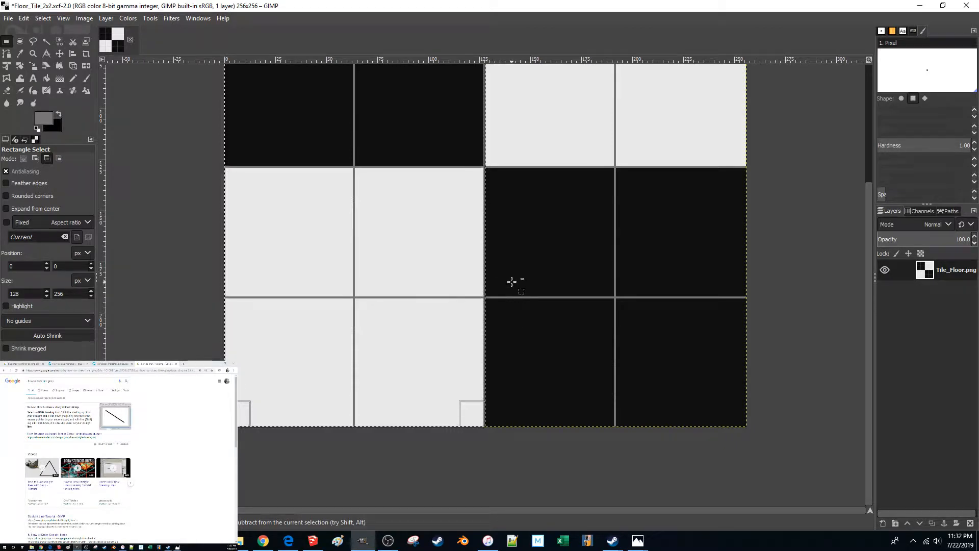
# Copy the selected left half, paste it, move it exactly over the right half of the image and anchor it
pyautogui.hotkey('ctrl', 'c')
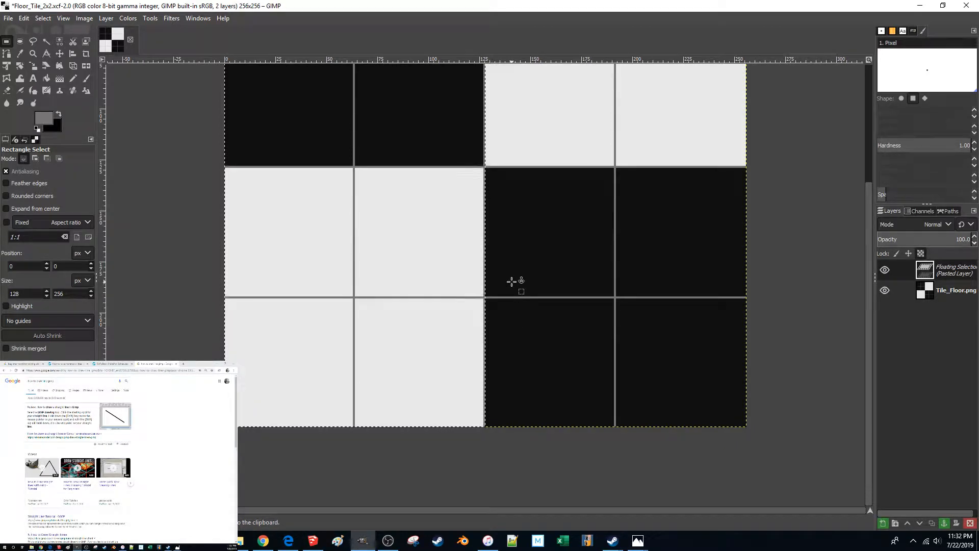
pyautogui.hotkey('ctrl', 'v')
pyautogui.press('Right')
pyautogui.press('Right')
pyautogui.press('Right')
pyautogui.press('Right')
pyautogui.press('Right')
pyautogui.press('Right')
pyautogui.press('Right')
pyautogui.press('Right')
pyautogui.press('Right')
pyautogui.press('Right')
pyautogui.press('Right')
pyautogui.press('Right')
pyautogui.press('Right')
pyautogui.press('Right')
pyautogui.press('Right')
pyautogui.press('Right')
pyautogui.press('Right')
pyautogui.press('Right')
pyautogui.press('Right')
pyautogui.press('Right')
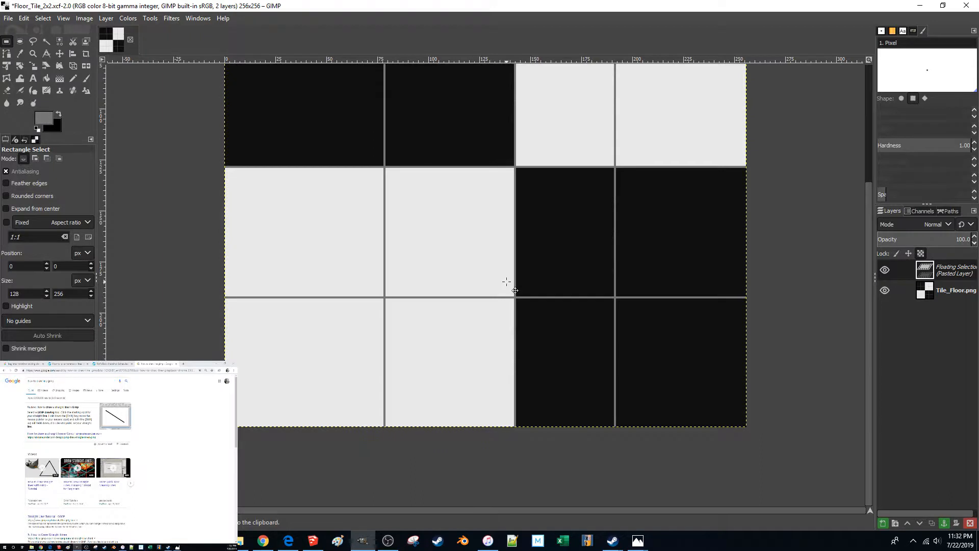
pyautogui.press('Right')
pyautogui.press('Right')
pyautogui.press('Right')
pyautogui.press('Right')
pyautogui.press('Right')
pyautogui.press('Right')
pyautogui.press('Right')
pyautogui.press('Right')
pyautogui.press('Right')
pyautogui.press('Right')
pyautogui.press('Right')
pyautogui.press('Right')
pyautogui.press('Right')
pyautogui.press('Right')
pyautogui.press('Right')
pyautogui.press('Right')
pyautogui.press('Right')
pyautogui.press('Right')
pyautogui.press('Right')
pyautogui.press('Right')
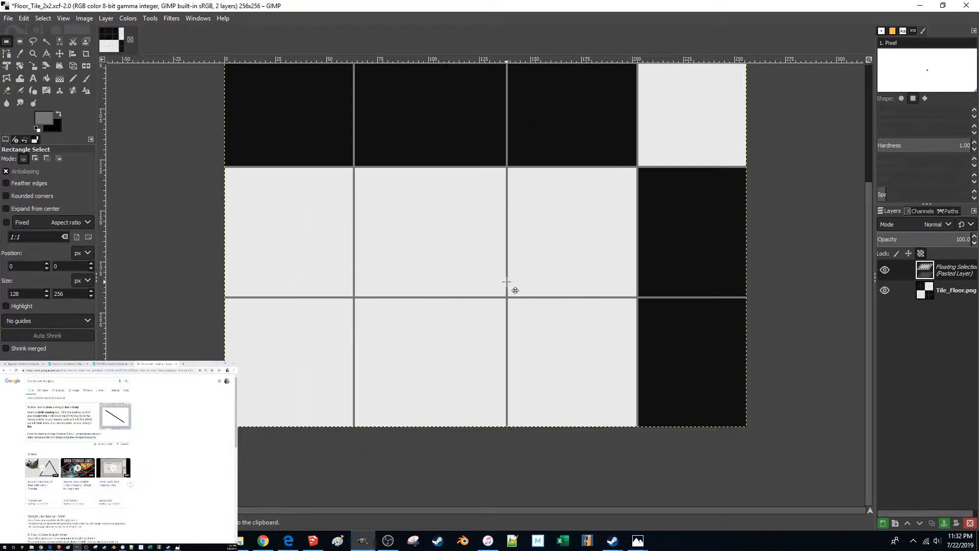
pyautogui.press('Right')
pyautogui.press('Right')
pyautogui.press('Right')
pyautogui.press('Right')
pyautogui.press('Right')
pyautogui.press('Right')
pyautogui.press('Right')
pyautogui.press('Right')
pyautogui.press('Right')
pyautogui.press('Right')
pyautogui.press('Right')
pyautogui.press('Right')
pyautogui.press('Right')
pyautogui.press('Right')
pyautogui.press('Right')
pyautogui.press('Right')
pyautogui.press('Right')
pyautogui.press('Right')
pyautogui.press('Right')
pyautogui.press('Right')
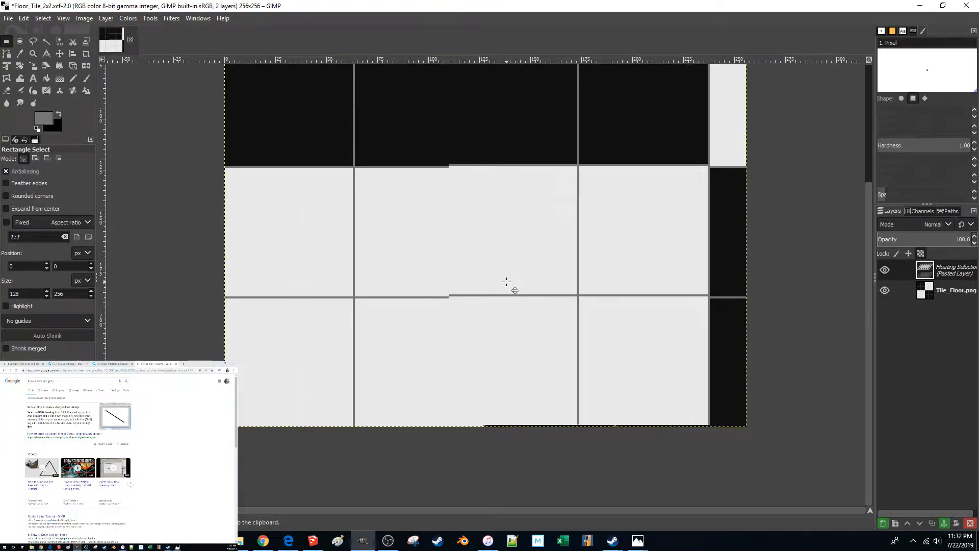
pyautogui.press('Right')
pyautogui.press('Left')
pyautogui.press('Down')
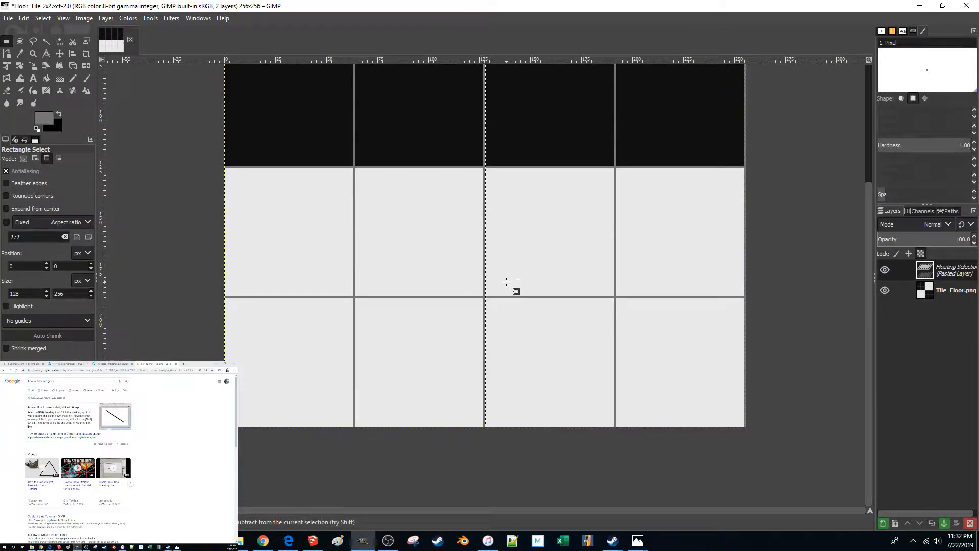
pyautogui.hotkey('ctrl', 'h')
pyautogui.keyDown('ctrl'); pyautogui.scroll(-1, 469, 332); pyautogui.keyUp('ctrl')
pyautogui.keyDown('ctrl'); pyautogui.scroll(-1, 437, 355); pyautogui.keyUp('ctrl')
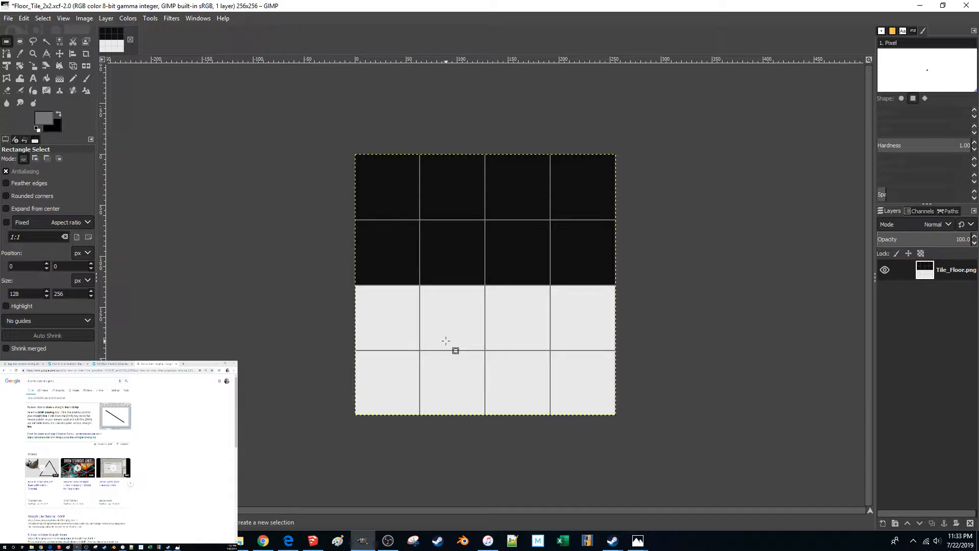
pyautogui.press('ctrl')
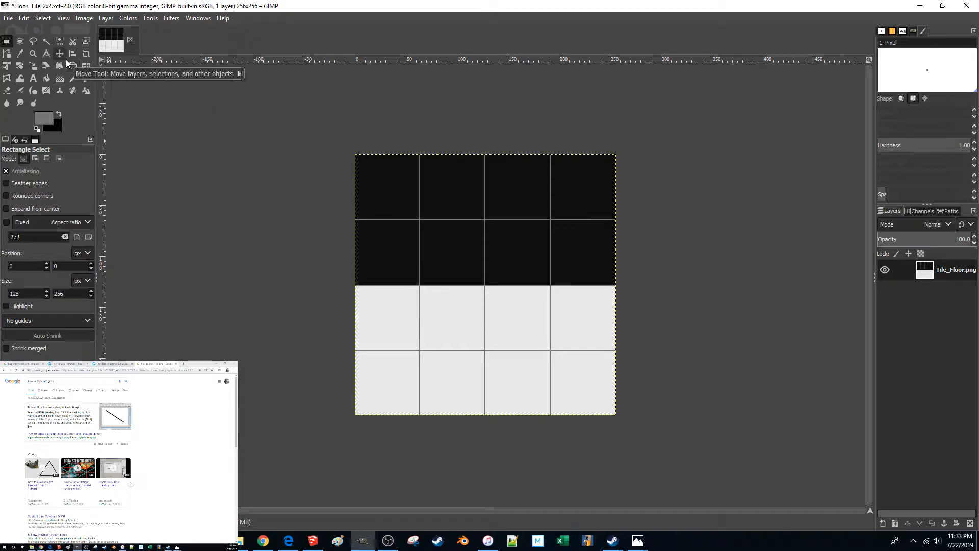
# Sample the light tile color and bucket-fill the upper two tiles of the first and third columns with it
pyautogui.click(20, 54)
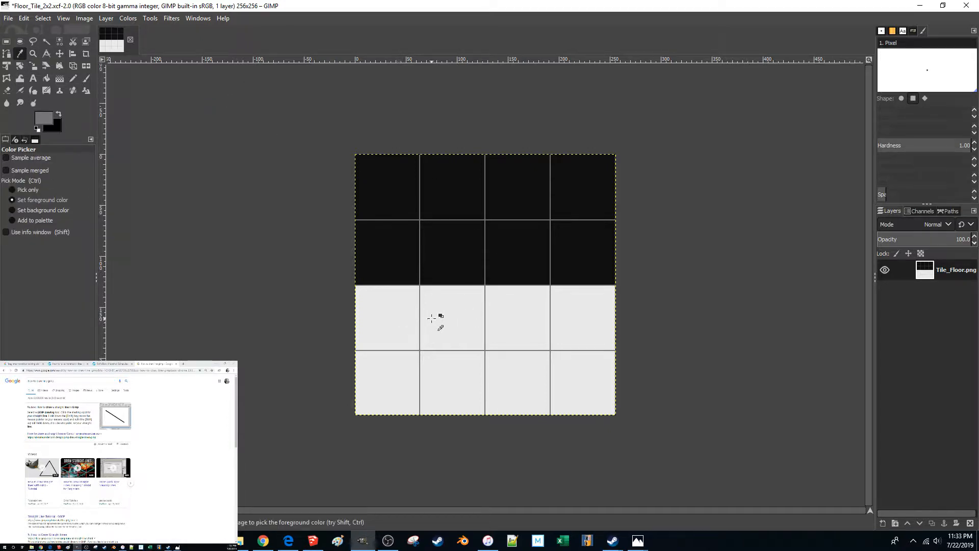
pyautogui.click(412, 318)
pyautogui.hotkey('shift', 'b')
pyautogui.click(387, 255)
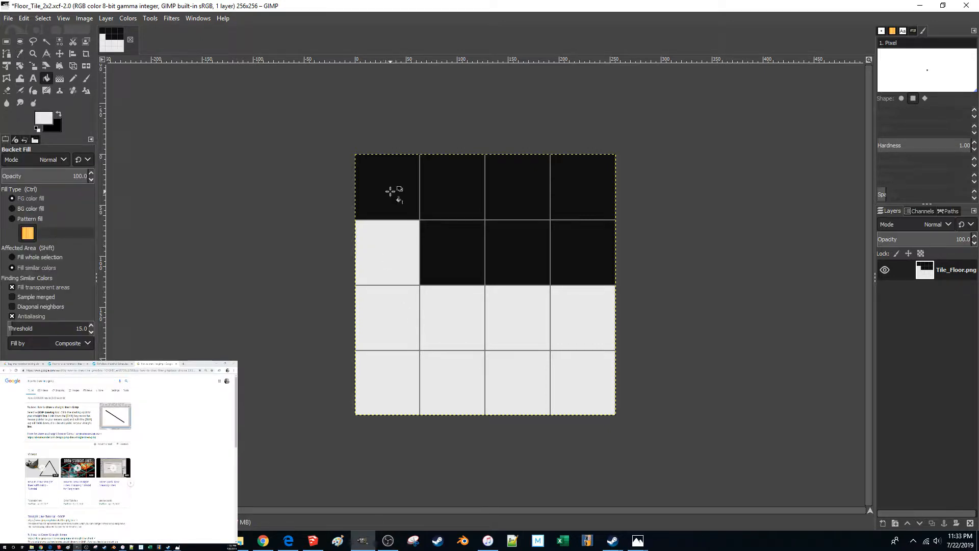
pyautogui.click(390, 191)
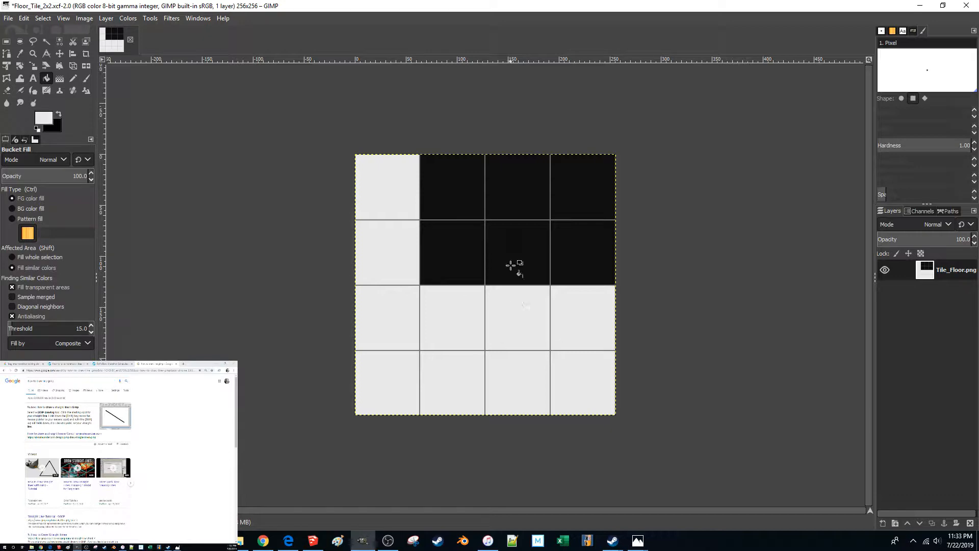
pyautogui.click(514, 234)
pyautogui.click(528, 205)
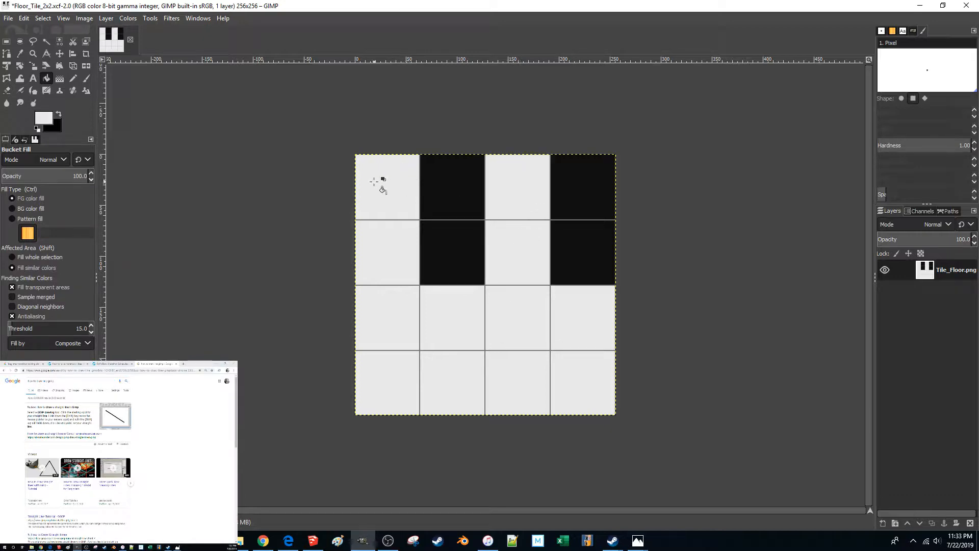
# Sample the black tile color and bucket-fill the lower two tiles of the second and fourth columns with it
pyautogui.hotkey('ctrl', 'o')
pyautogui.press('Escape')
pyautogui.click(19, 53)
pyautogui.click(449, 250)
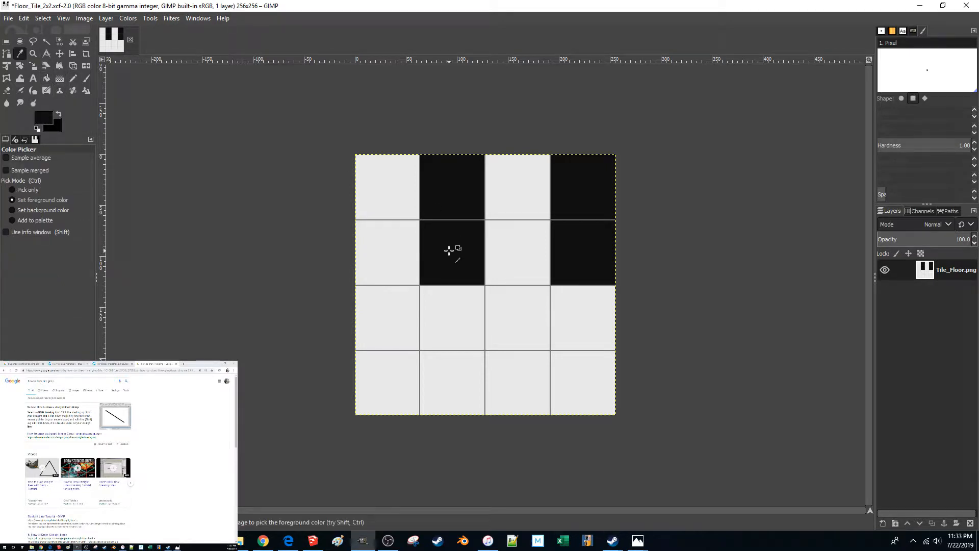
pyautogui.hotkey('shift', 'b')
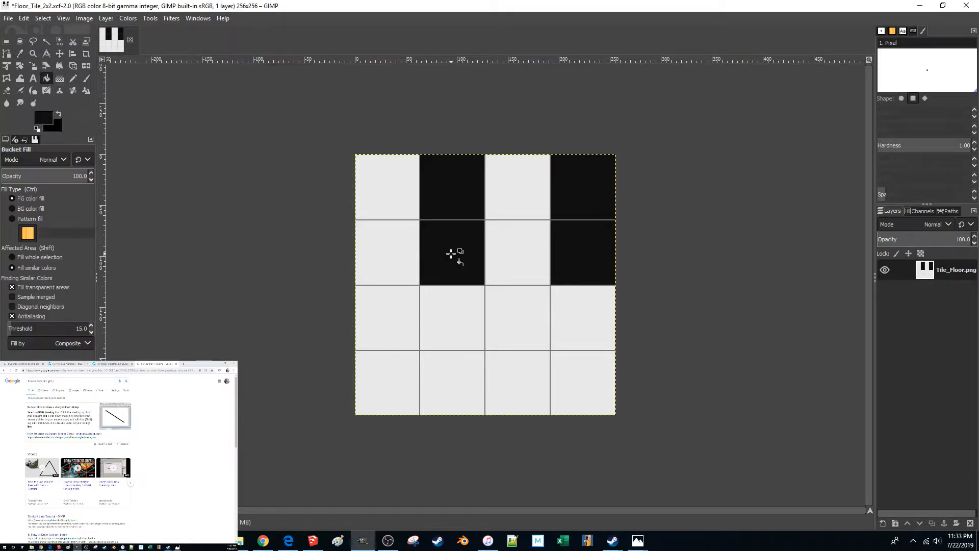
pyautogui.click(462, 322)
pyautogui.click(457, 381)
pyautogui.click(575, 332)
pyautogui.click(576, 382)
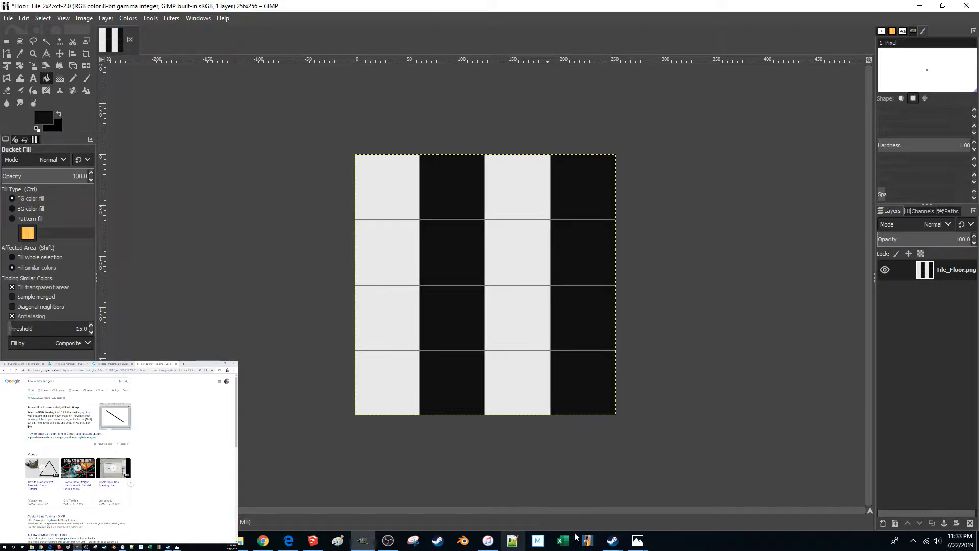
# Bring up the hallway reference photo in Photos to compare its floor tile pattern, and return to GIMP
pyautogui.moveTo(646, 541)
pyautogui.moveTo(710, 497)
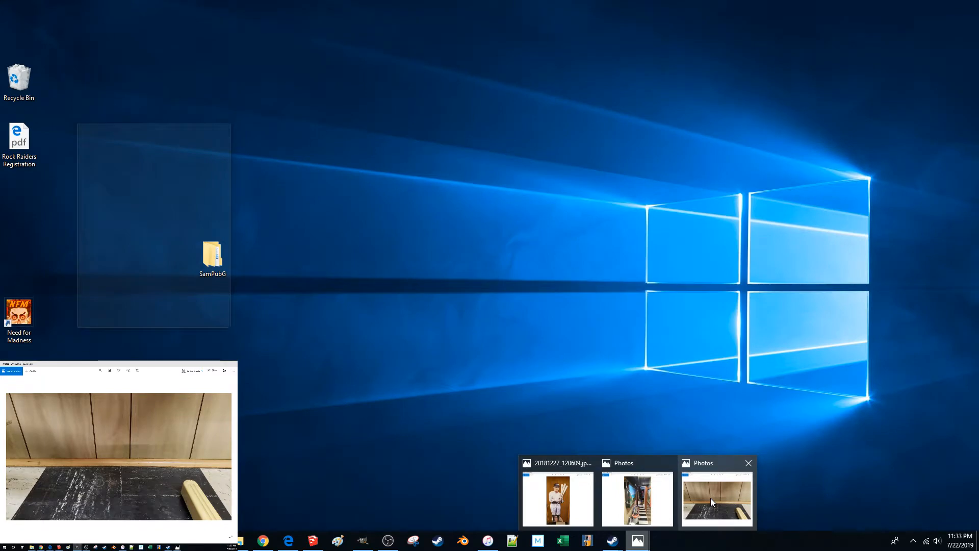
pyautogui.click(638, 499)
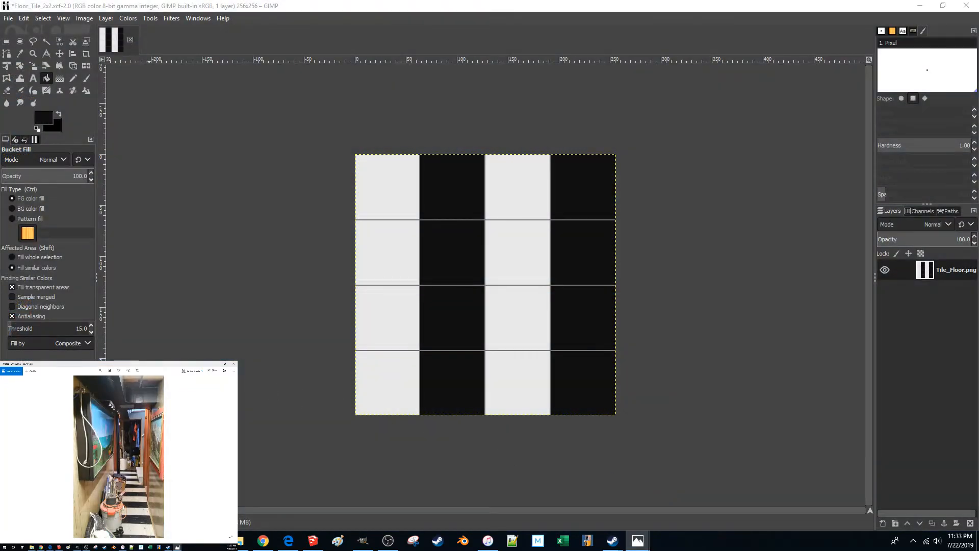
pyautogui.click(757, 5)
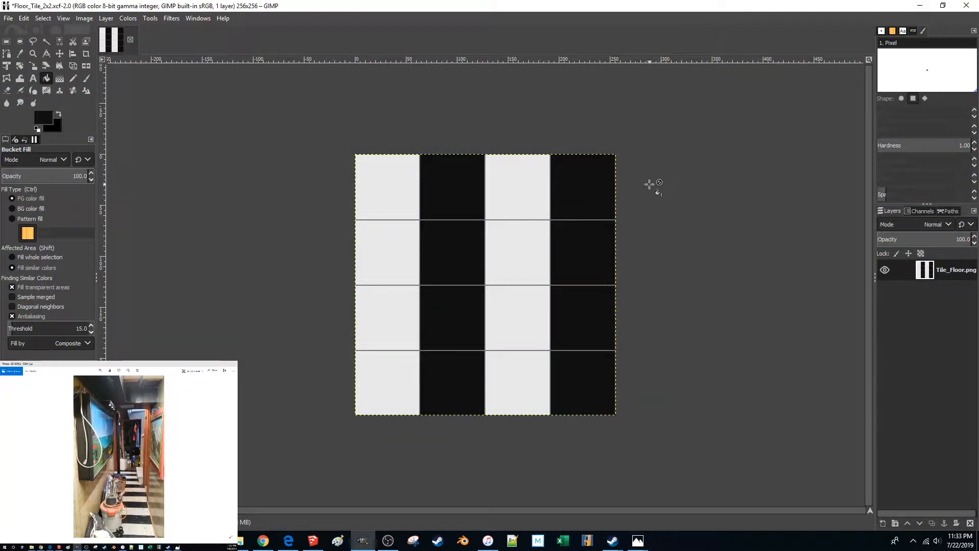
# Save the striped tile image as a new file named Floor_Tile_1x4.xcf in the Textures folder
pyautogui.click(8, 18)
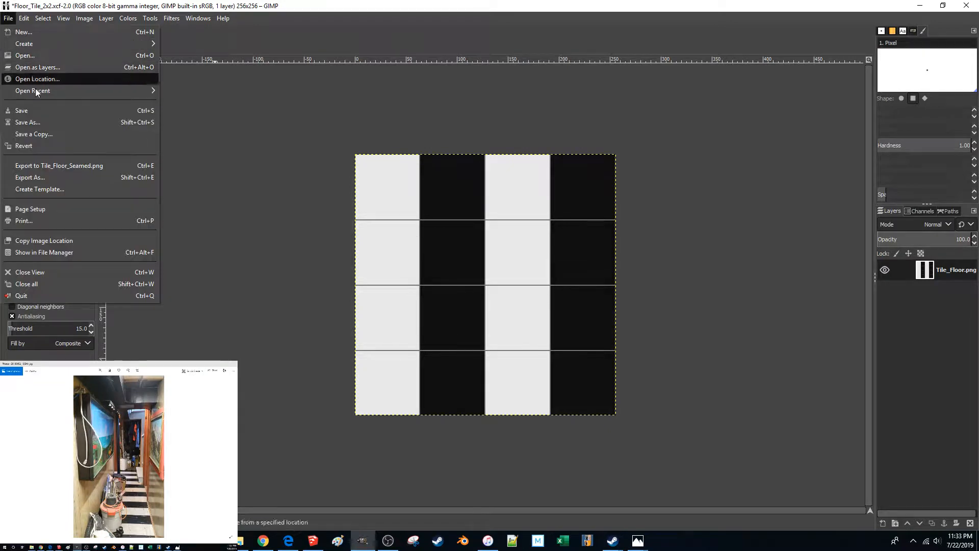
pyautogui.click(38, 122)
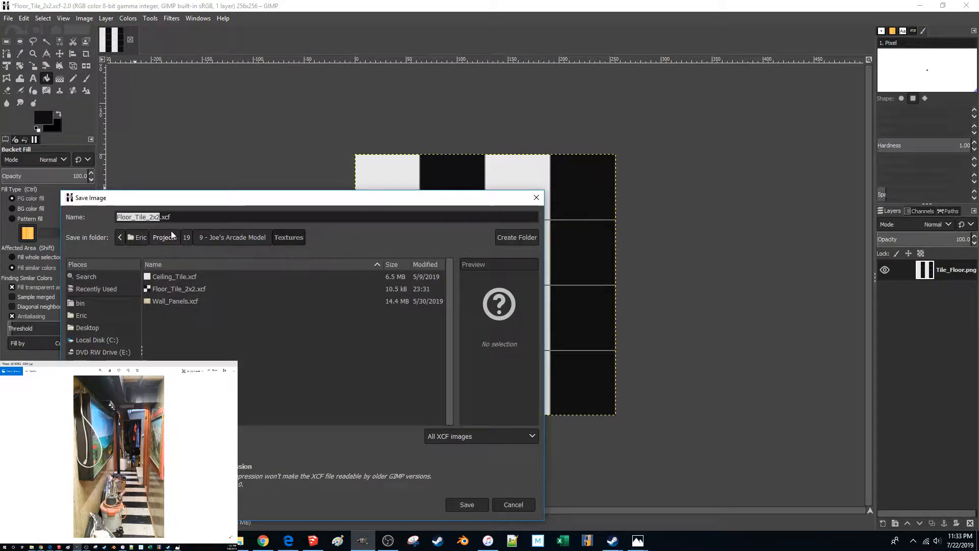
pyautogui.click(154, 217)
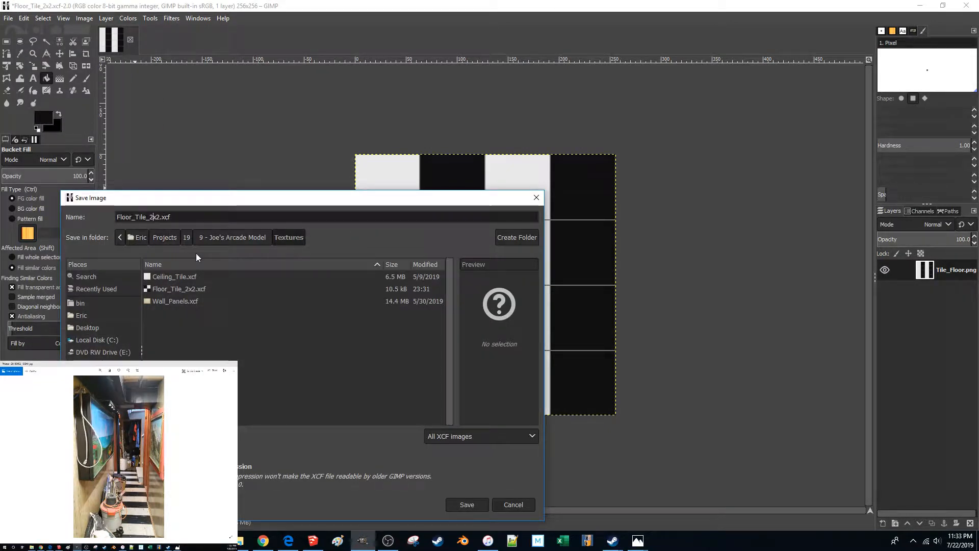
pyautogui.press('BackSpace')
pyautogui.write('1')
pyautogui.press('BackSpace')
pyautogui.write('4')
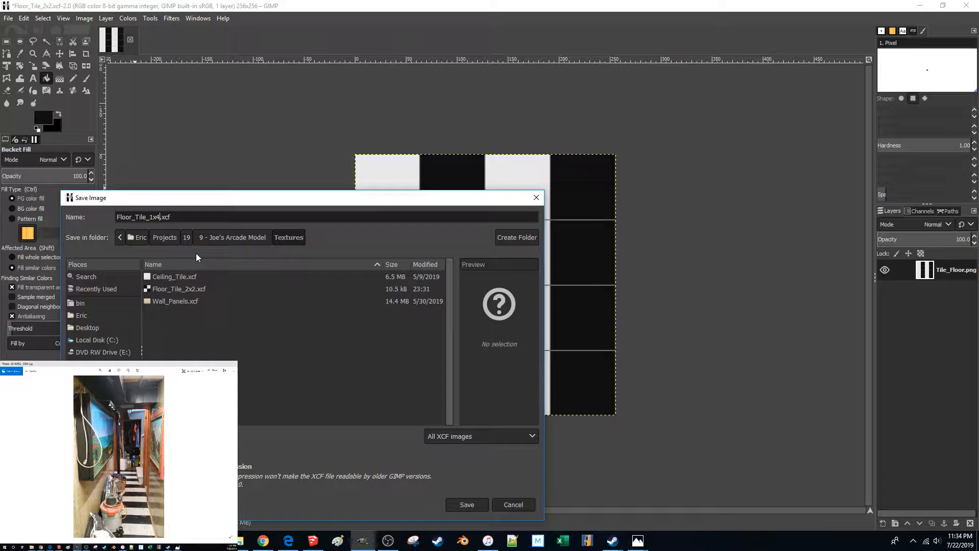
pyautogui.press('Return')
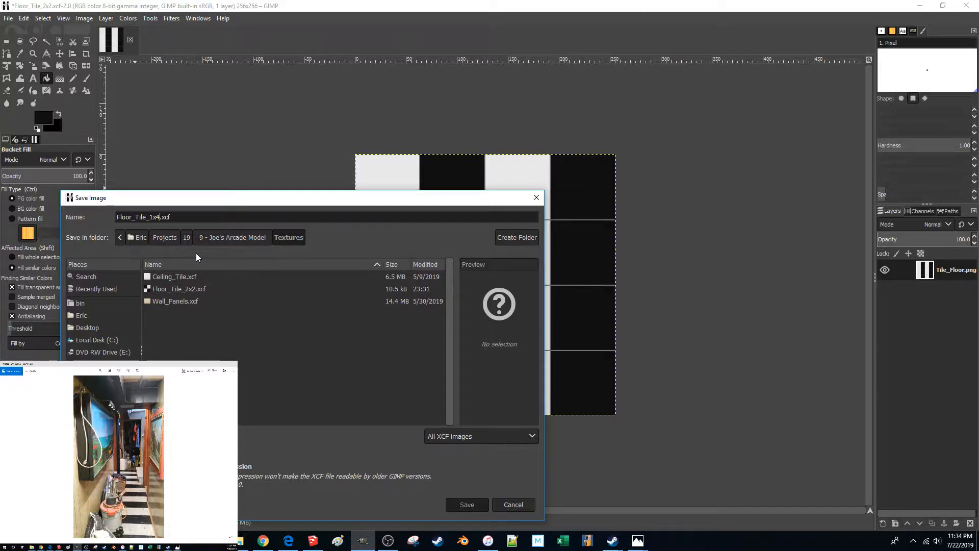
# Export the striped tile image as Tile_Floor_1x4_Seamed.png to the Textures folder with the current PNG options
pyautogui.click(11, 20)
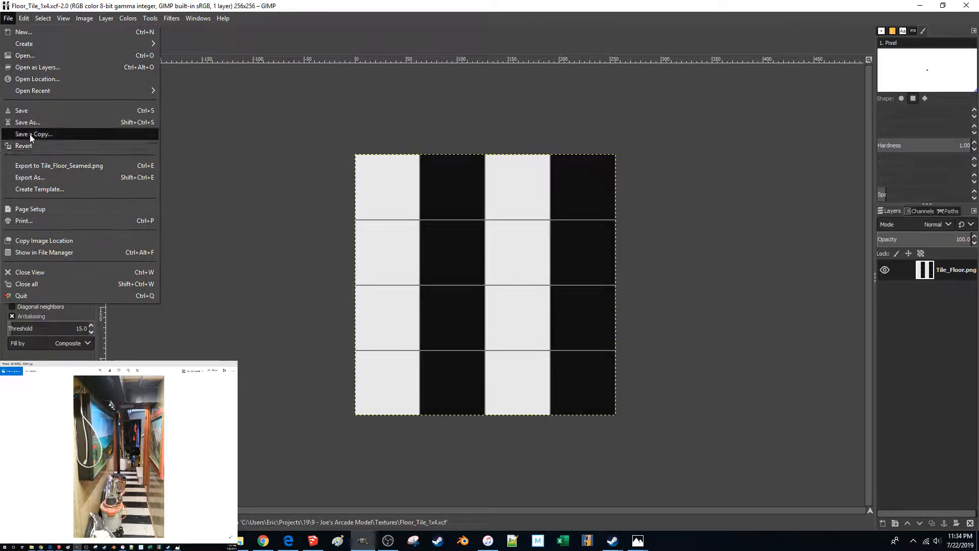
pyautogui.click(31, 177)
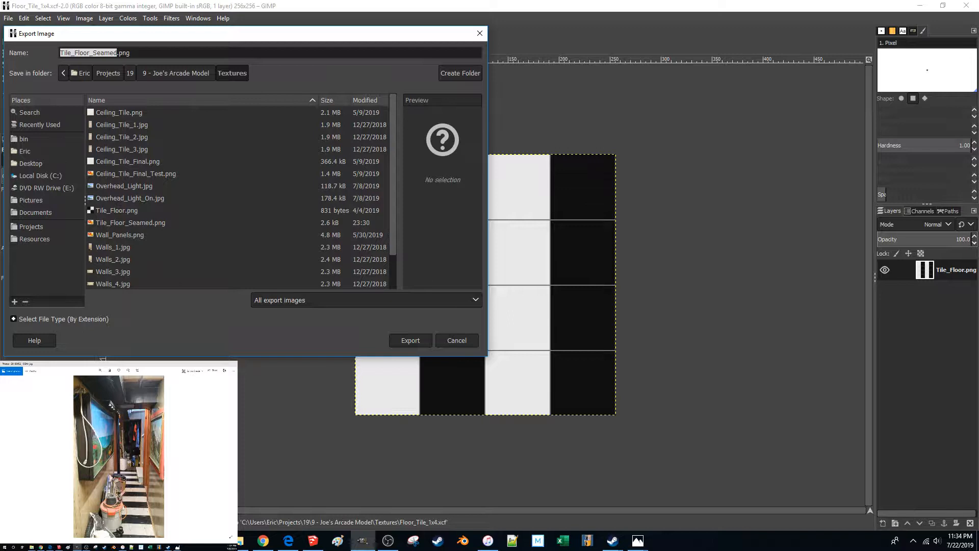
pyautogui.click(116, 53)
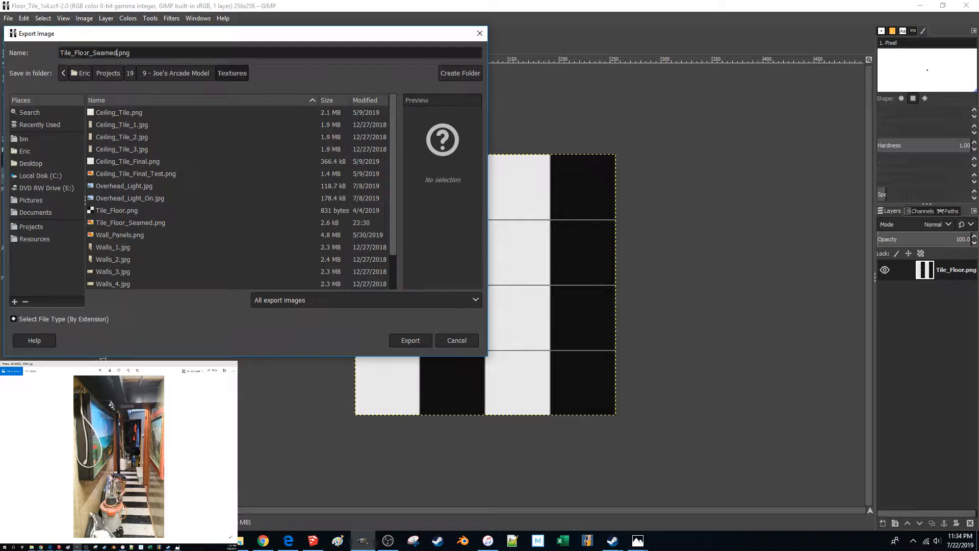
pyautogui.click(89, 53)
pyautogui.write('_1x4_')
pyautogui.press('Return')
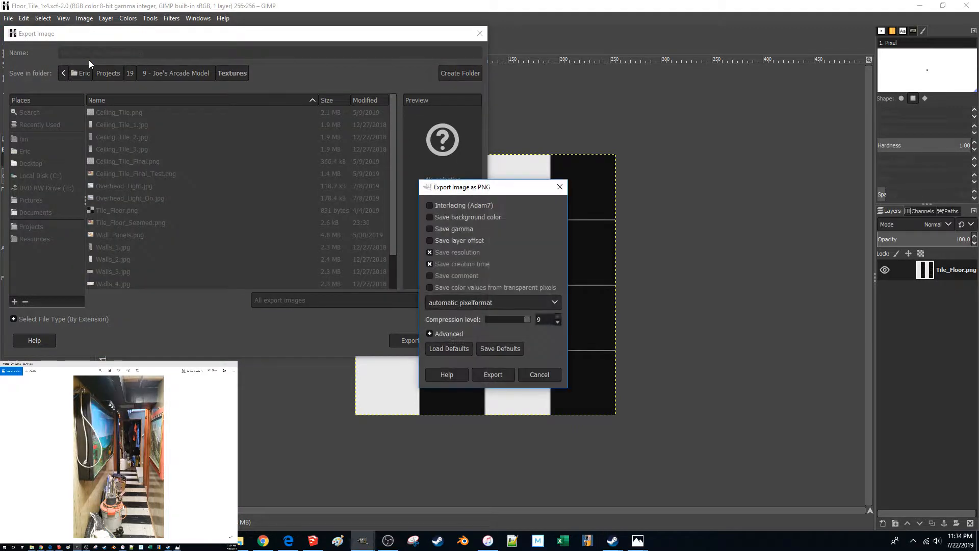
pyautogui.press('Return')
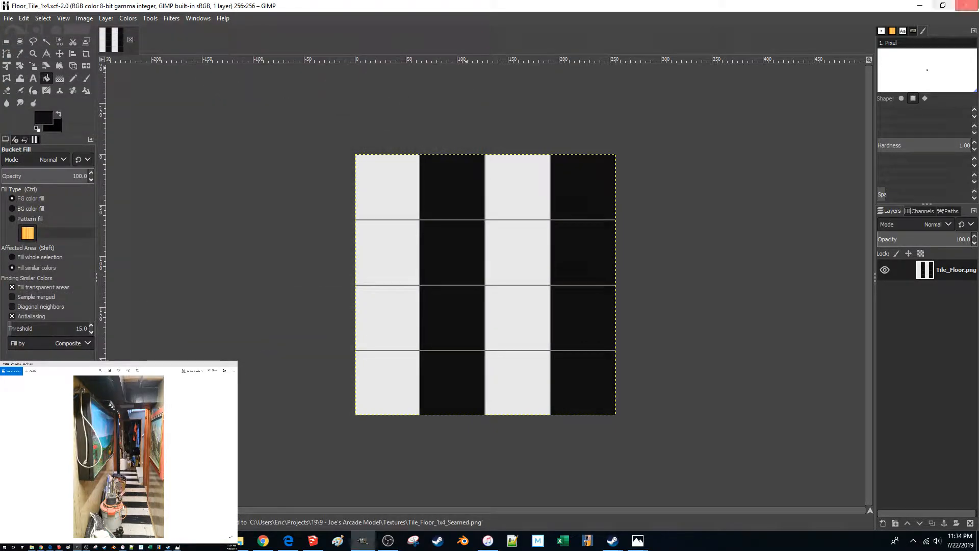
# Switch to the SketchUp model and delete the small blank rectangle in front of the door wall
pyautogui.click(925, 9)
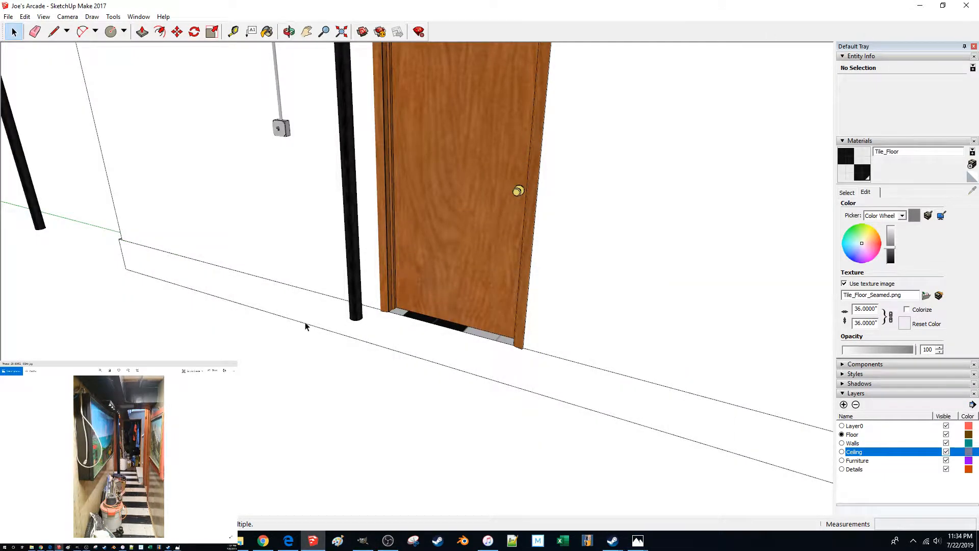
pyautogui.moveTo(305, 323); pyautogui.dragTo(309, 337, button='middle')
pyautogui.moveTo(461, 343); pyautogui.dragTo(292, 443)
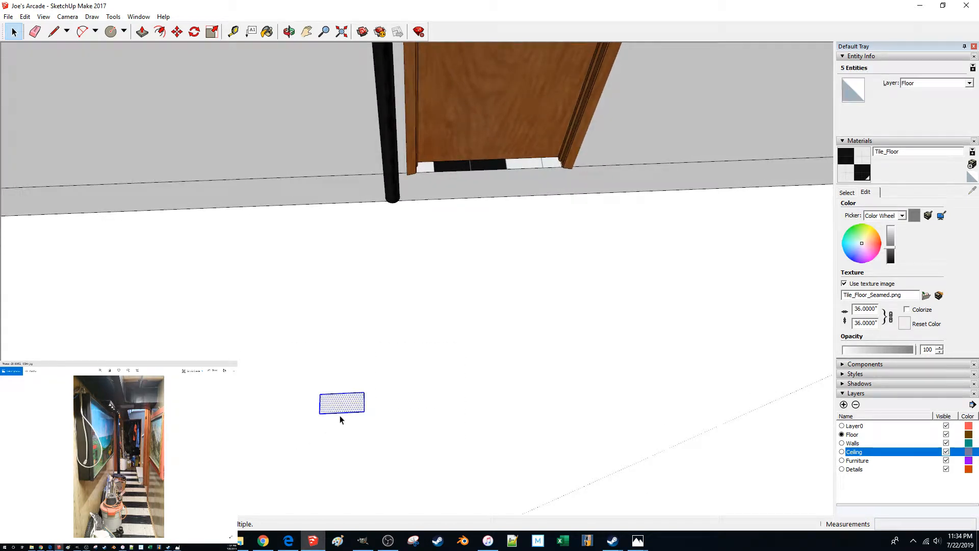
pyautogui.press('Delete')
# Draw a closed rectangle of lines about 73.5 inches long on the ground in front of the door wall
pyautogui.press('l')
pyautogui.click(356, 324)
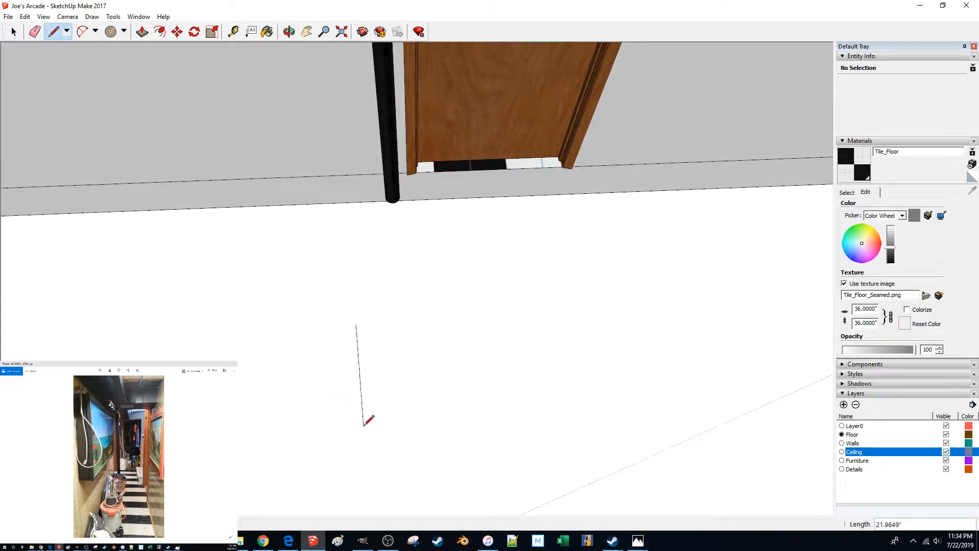
pyautogui.moveTo(356, 426); pyautogui.dragTo(368, 402, button='middle')
pyautogui.click(364, 408)
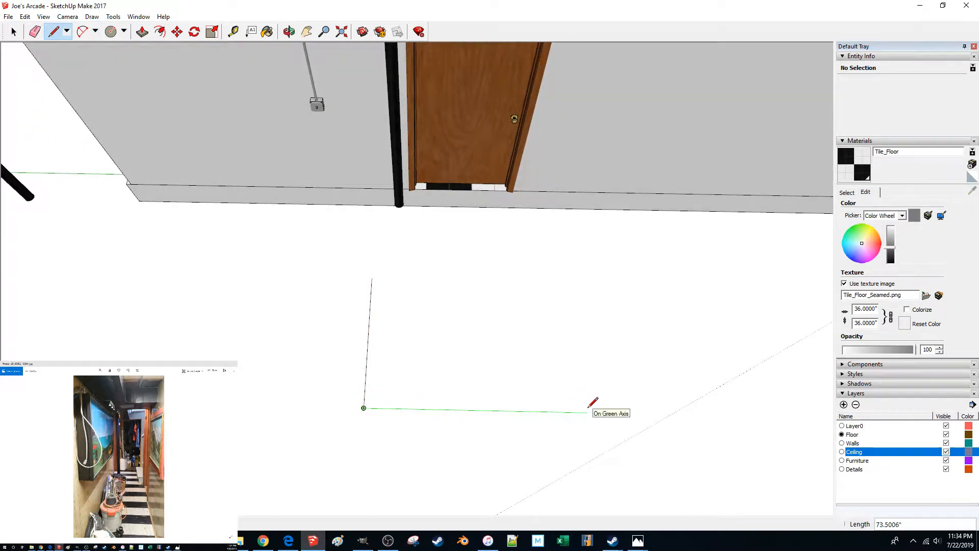
pyautogui.click(588, 412)
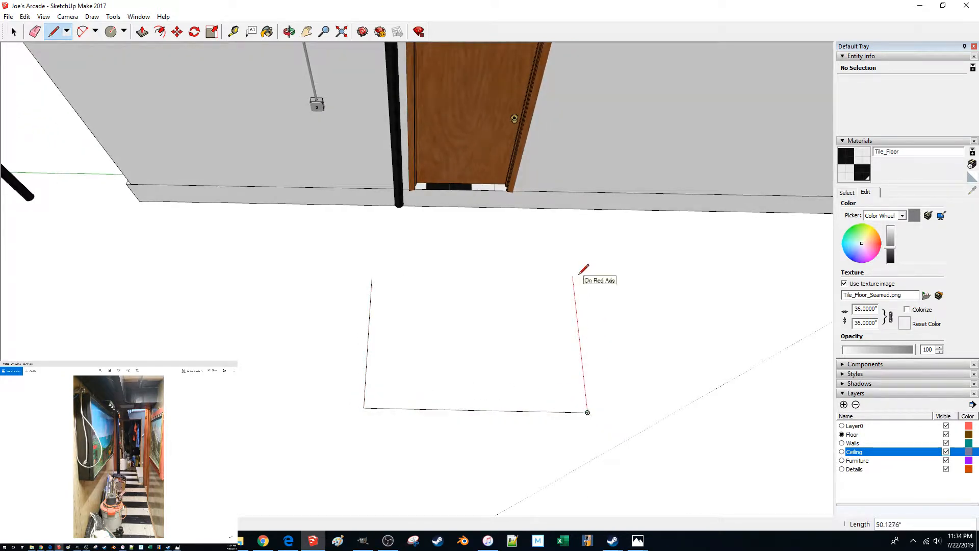
pyautogui.click(572, 282)
pyautogui.click(372, 278)
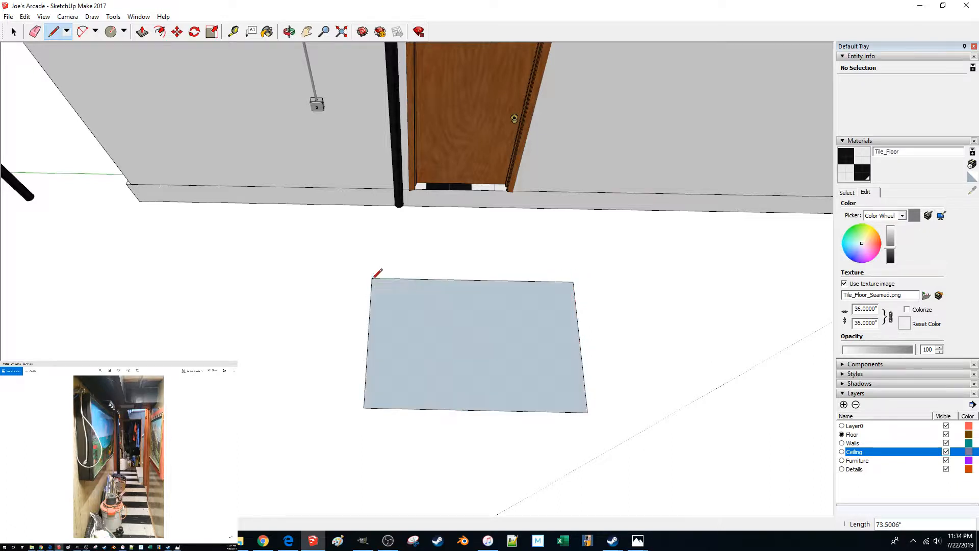
pyautogui.press('space')
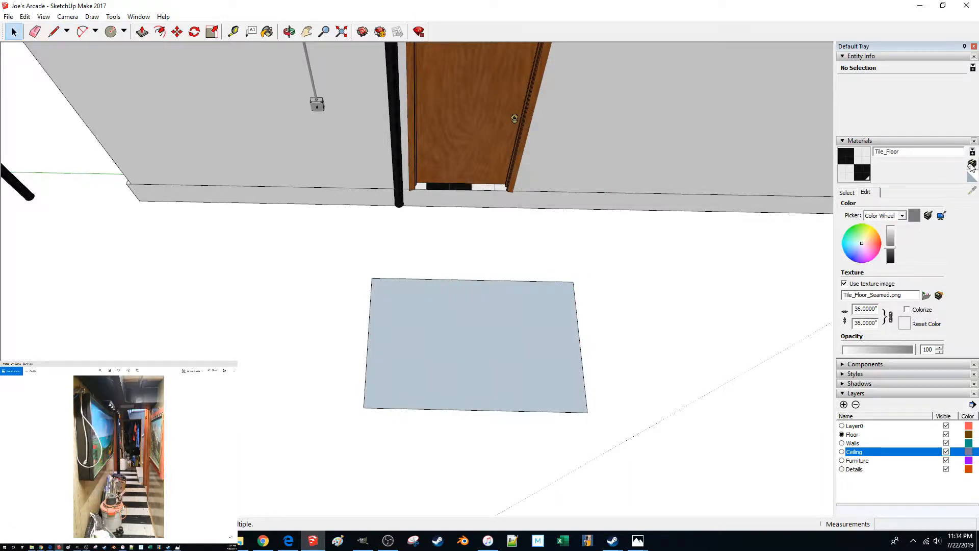
# Create a material named Tile_Floor_1x4 using the image Tile_Floor_1x4_Seamed.png with an 18-inch texture size
pyautogui.click(971, 164)
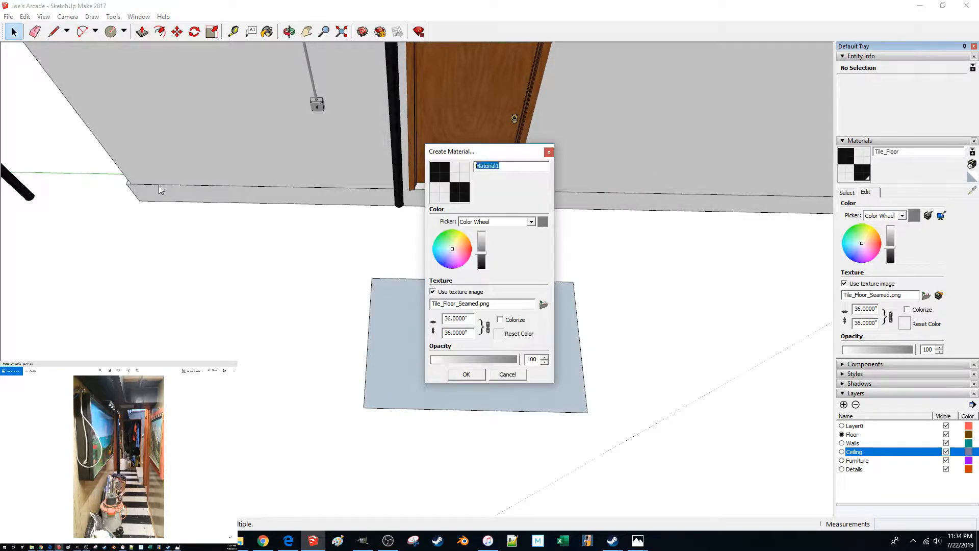
pyautogui.write('Tile_Floor_1x3')
pyautogui.press('BackSpace')
pyautogui.write('4')
pyautogui.click(544, 305)
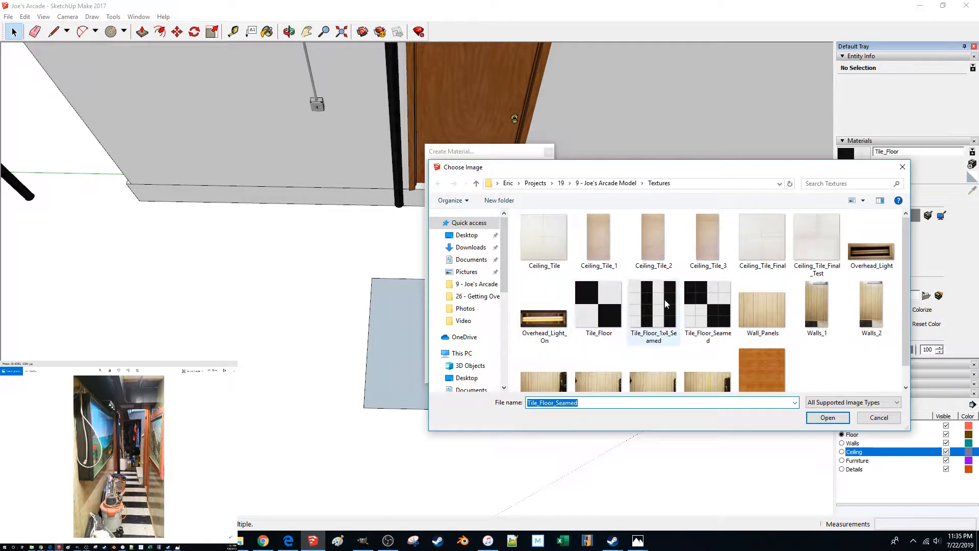
pyautogui.doubleClick(660, 309)
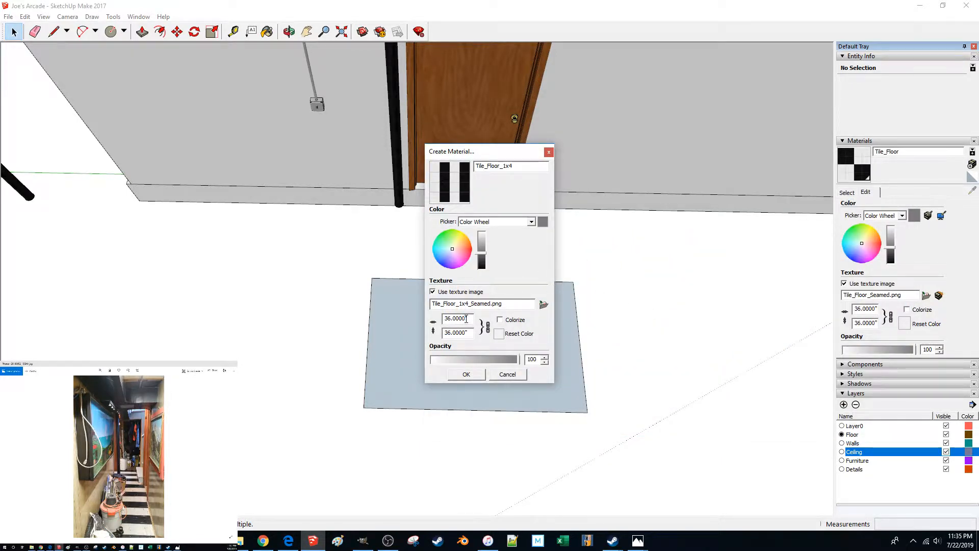
pyautogui.moveTo(452, 318); pyautogui.dragTo(444, 318)
pyautogui.write('18')
pyautogui.click(475, 378)
# Paint the new rectangle's face with the Tile_Floor_1x4 material
pyautogui.rightClick(459, 363)
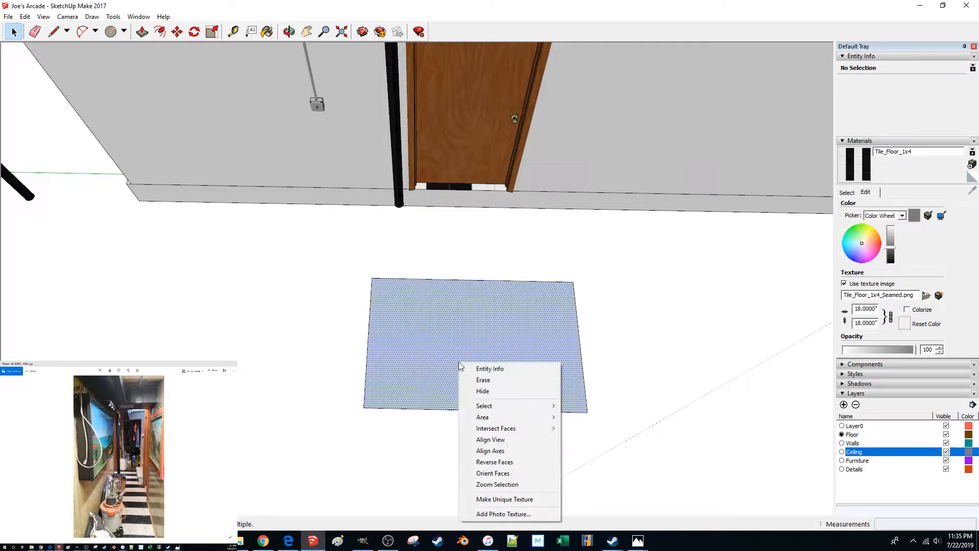
pyautogui.press('r')
pyautogui.click(663, 340)
pyautogui.press('b')
pyautogui.click(494, 349)
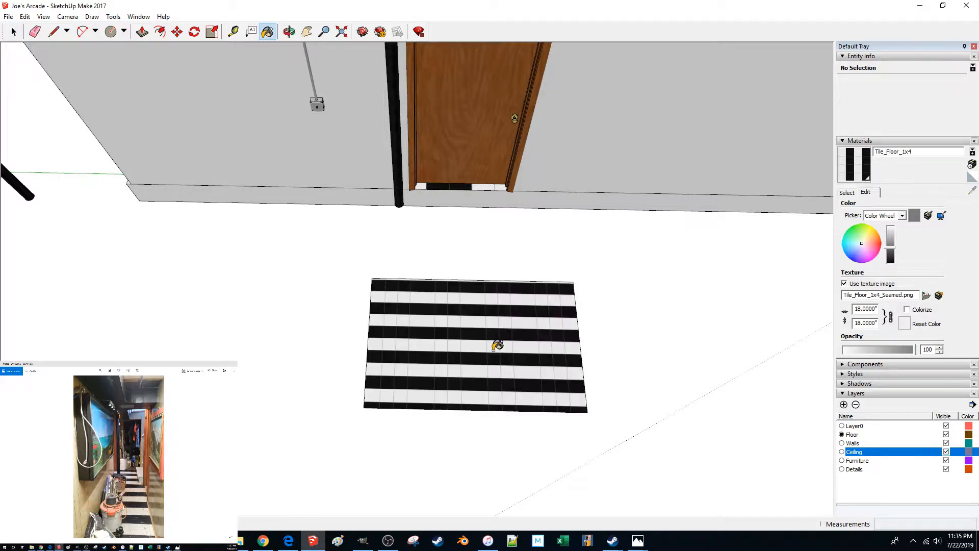
pyautogui.press('space')
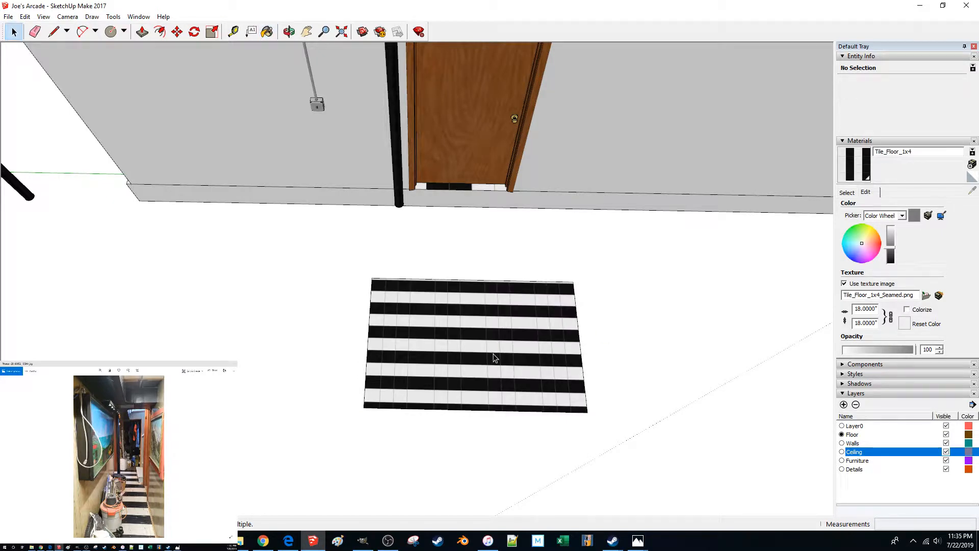
# Set the Tile_Floor_1x4 texture size to 36 inches
pyautogui.moveTo(493, 354); pyautogui.dragTo(475, 339, button='middle')
pyautogui.scroll(2, 489, 345)
pyautogui.scroll(2, 487, 339)
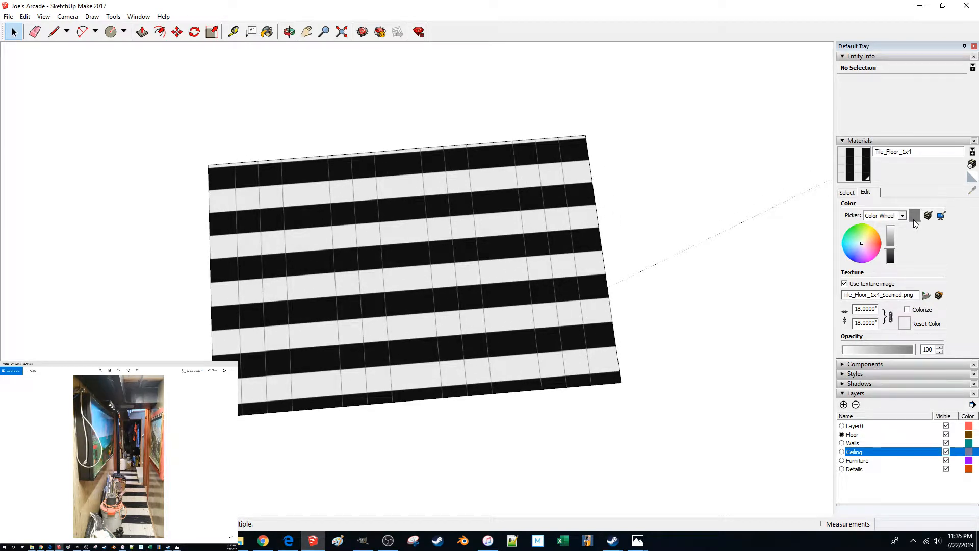
pyautogui.moveTo(863, 308); pyautogui.dragTo(850, 315)
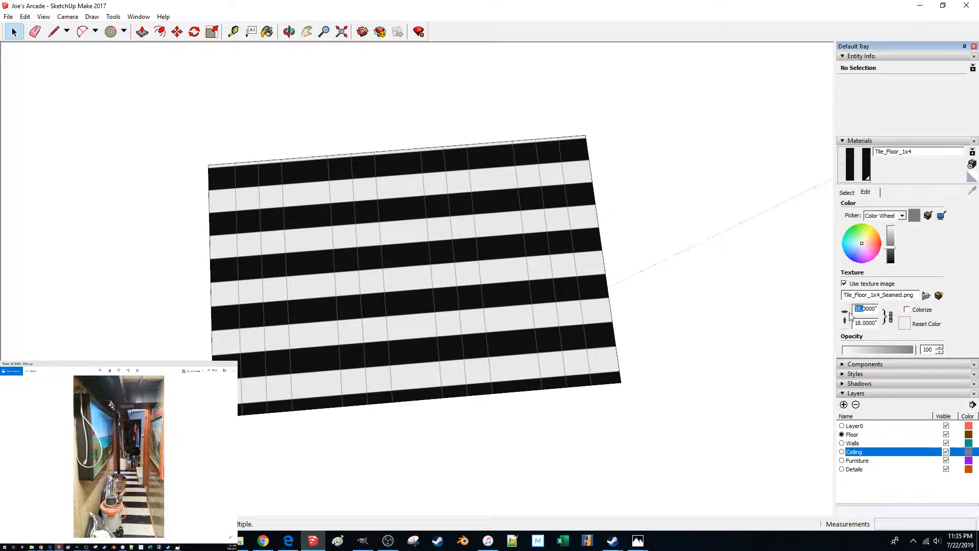
pyautogui.write('36')
pyautogui.press('Return')
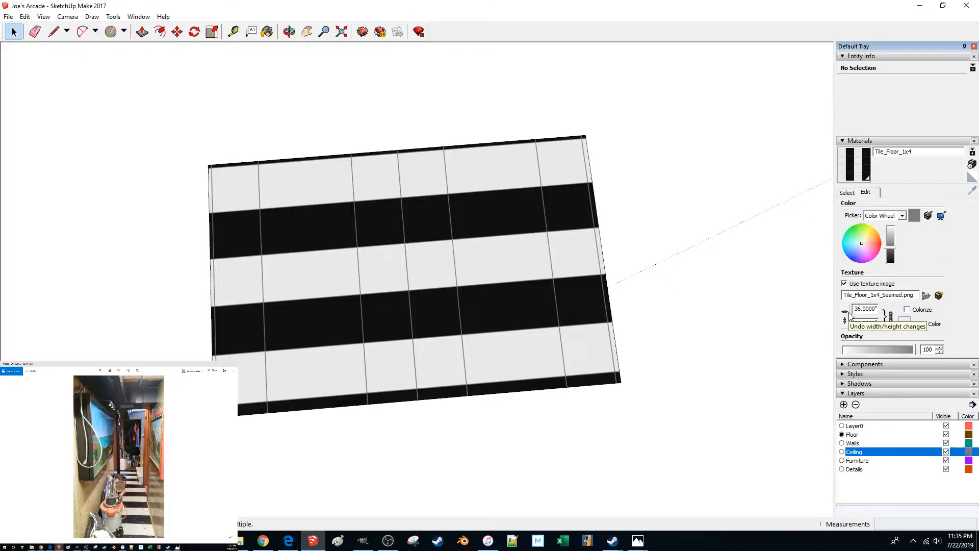
# Try to rotate the whole striped rectangle 90 degrees about a point on its face
pyautogui.scroll(-5, 673, 291)
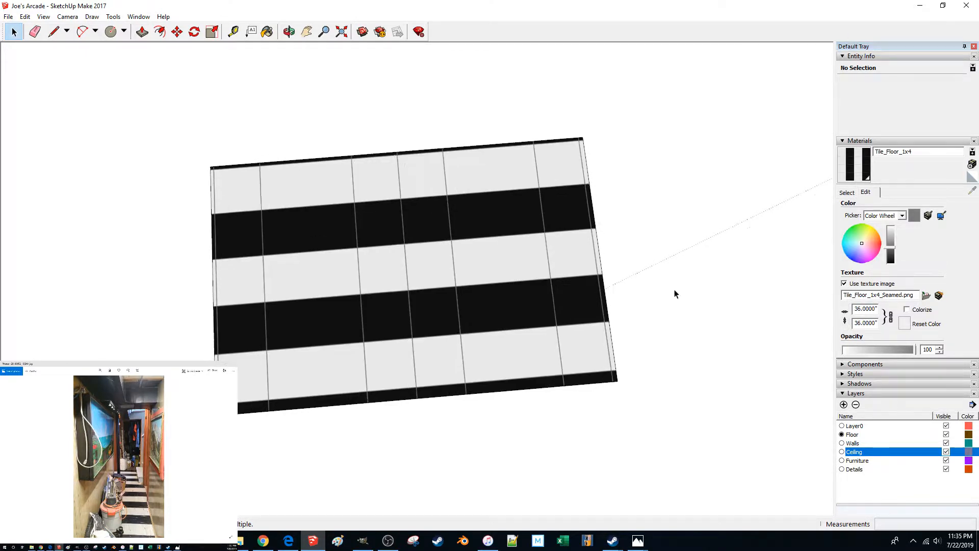
pyautogui.scroll(-2, 474, 290)
pyautogui.moveTo(485, 319); pyautogui.dragTo(491, 253, button='middle')
pyautogui.doubleClick(449, 302)
pyautogui.press('q')
pyautogui.click(434, 301)
pyautogui.click(465, 301)
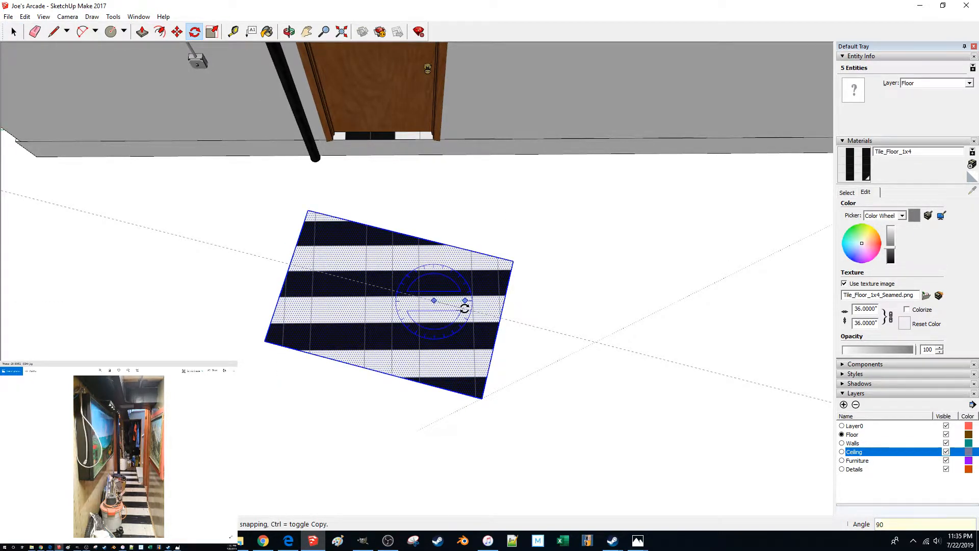
pyautogui.write('90')
pyautogui.press('Return')
pyautogui.press('space')
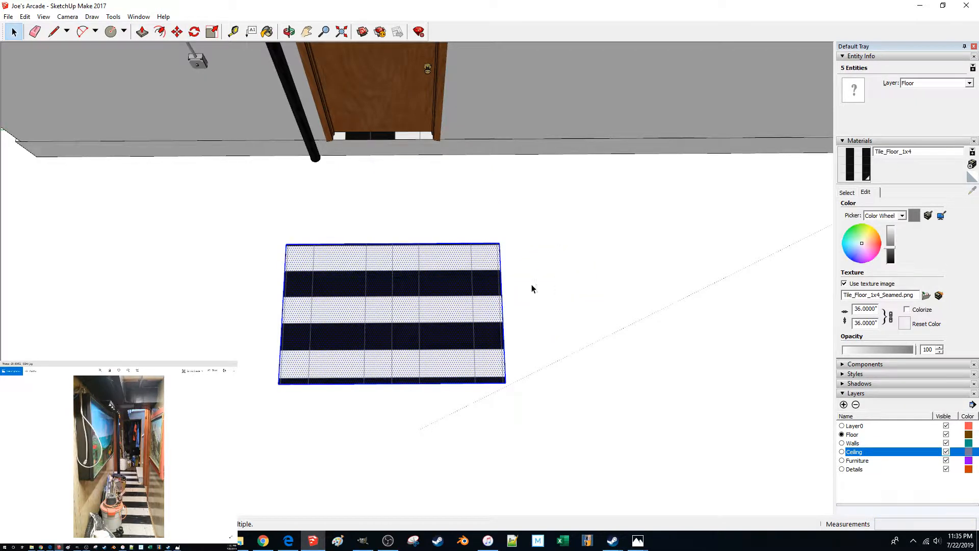
# Reposition the texture on the rectangle's face, turning the stripes 90 degrees and aligning the texture origin with the near-left corner
pyautogui.click(421, 304)
pyautogui.rightClick(422, 303)
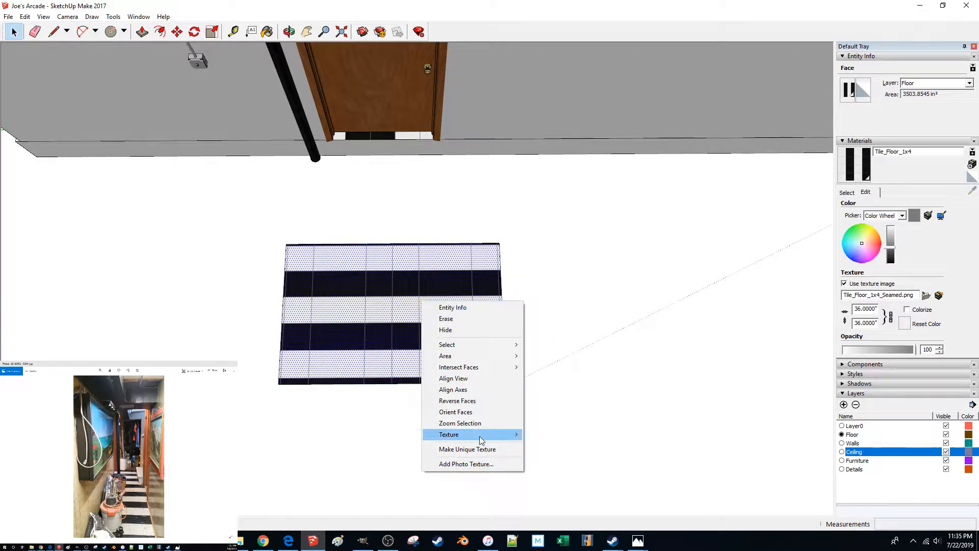
pyautogui.moveTo(481, 439)
pyautogui.click(549, 435)
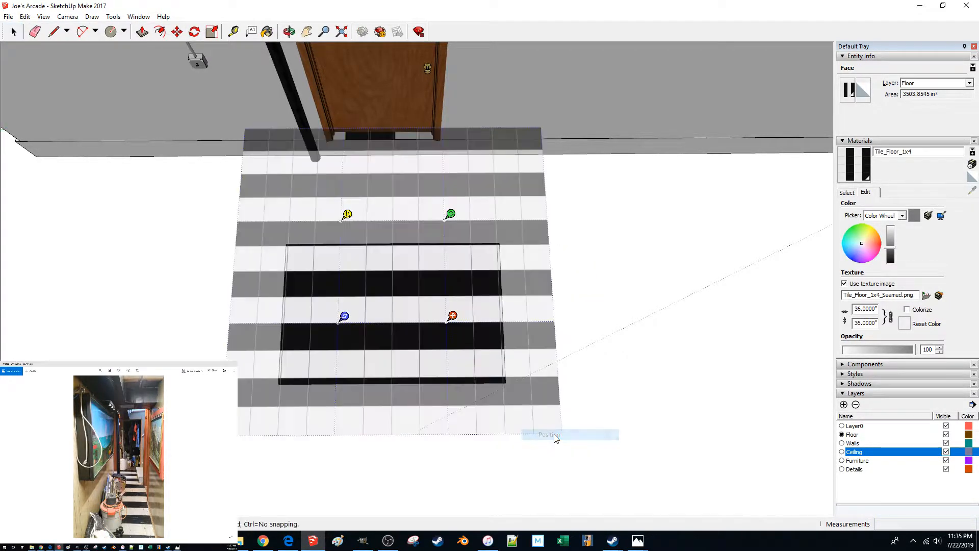
pyautogui.moveTo(452, 217); pyautogui.dragTo(557, 313)
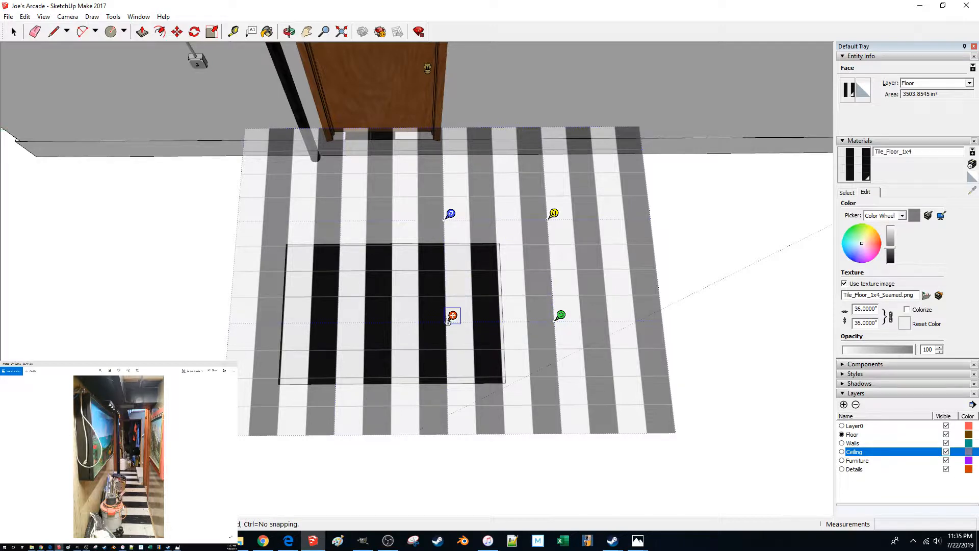
pyautogui.moveTo(439, 323); pyautogui.dragTo(273, 386)
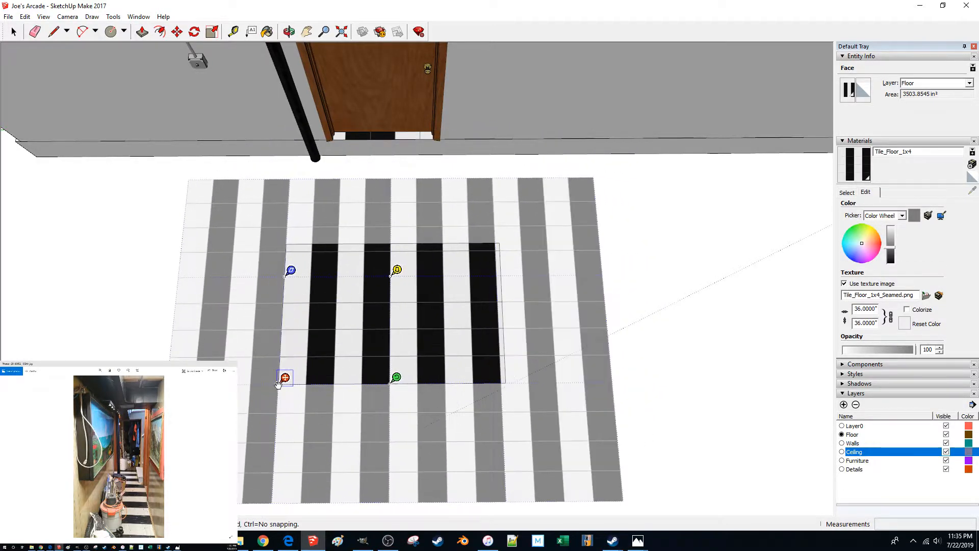
pyautogui.click(701, 310)
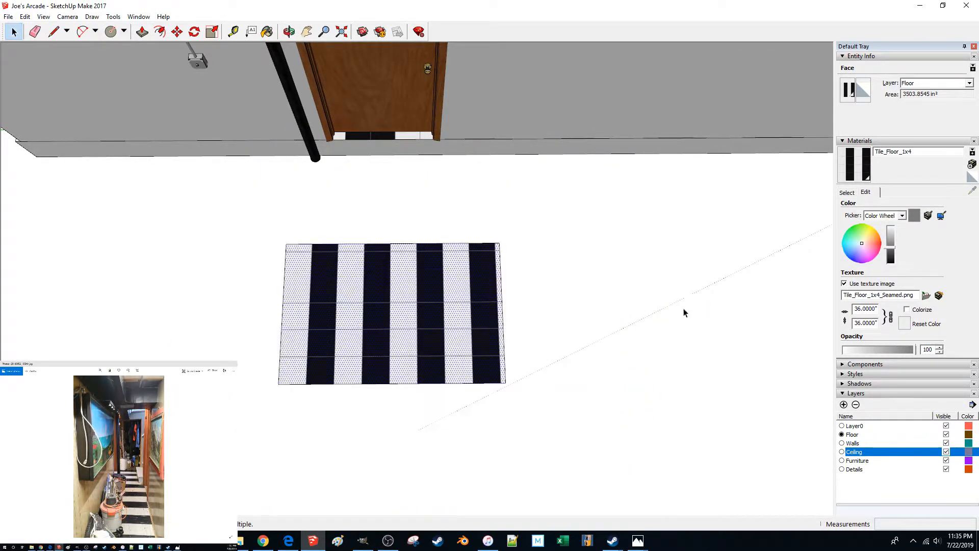
pyautogui.click(550, 295)
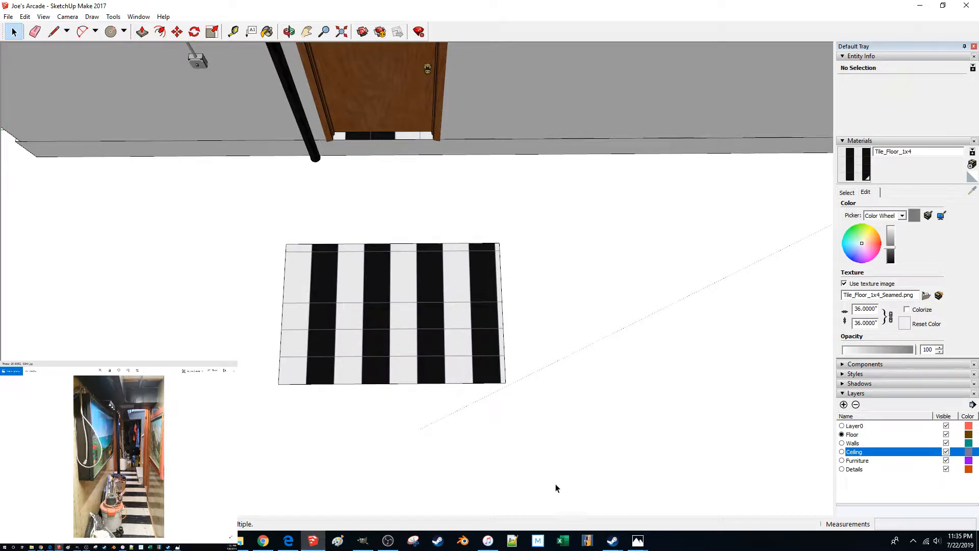
# Compare the Floor_Tile_1x4 image in GIMP with the seams on the striped rectangle in SketchUp
pyautogui.moveTo(365, 544)
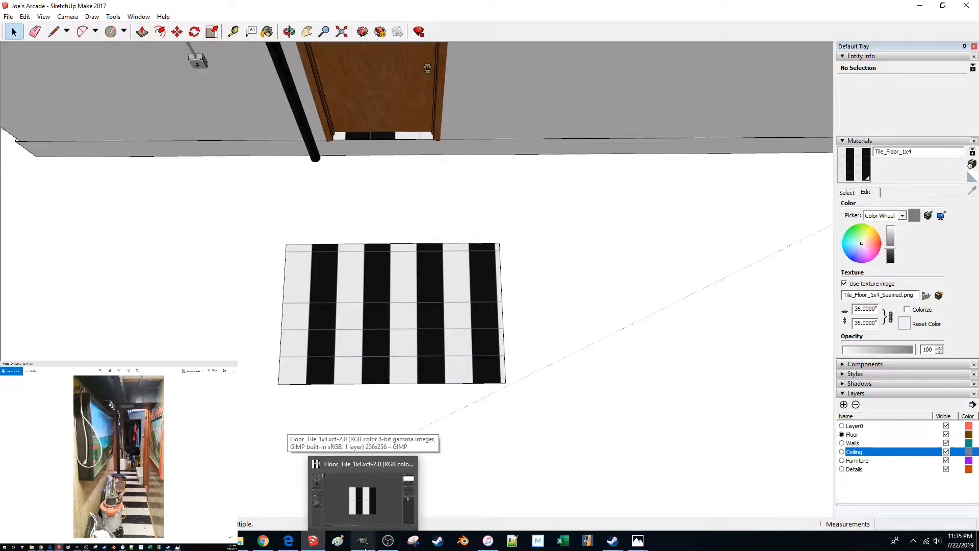
pyautogui.click(364, 545)
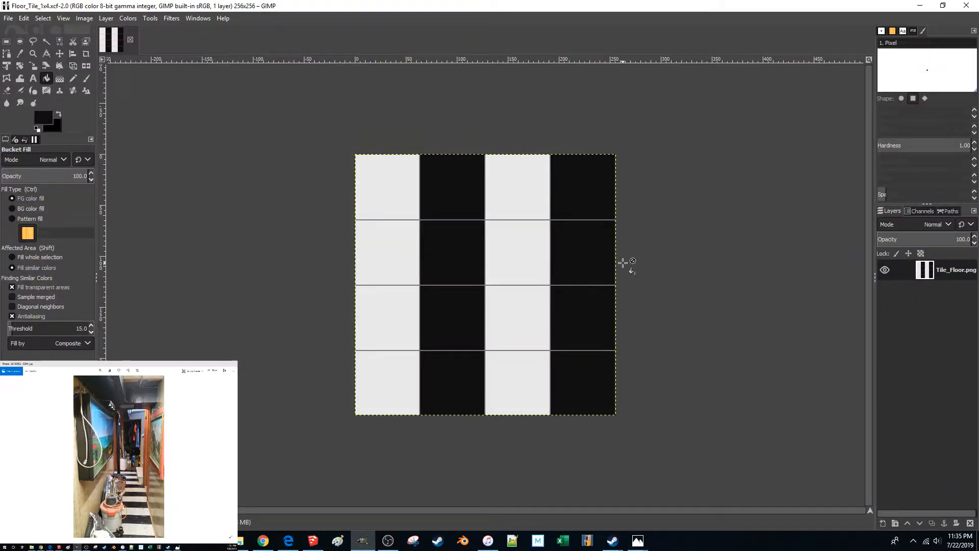
pyautogui.moveTo(471, 4)
pyautogui.mouseDown()
pyautogui.moveTo(414, 541)
pyautogui.moveTo(433, 434)
pyautogui.mouseUp()
pyautogui.click(507, 4)
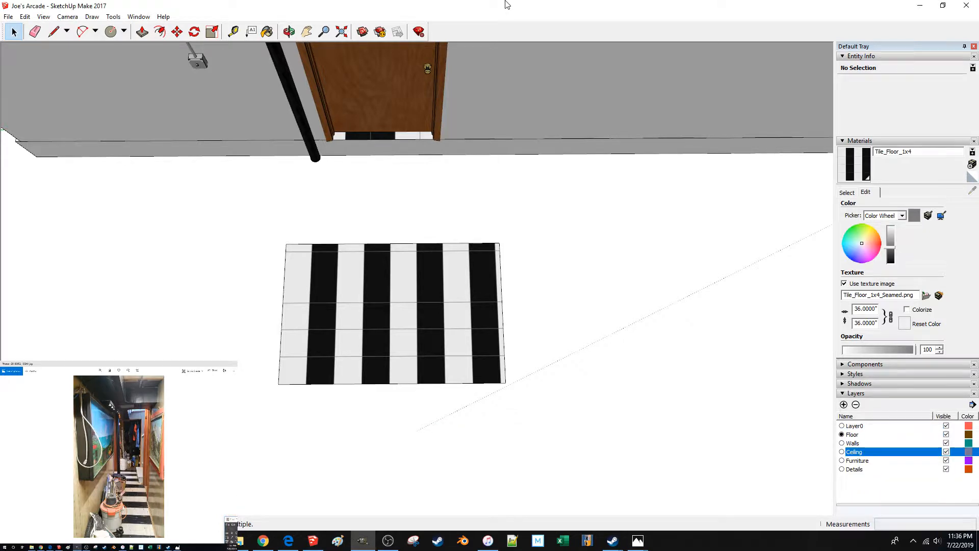
pyautogui.scroll(5, 408, 249)
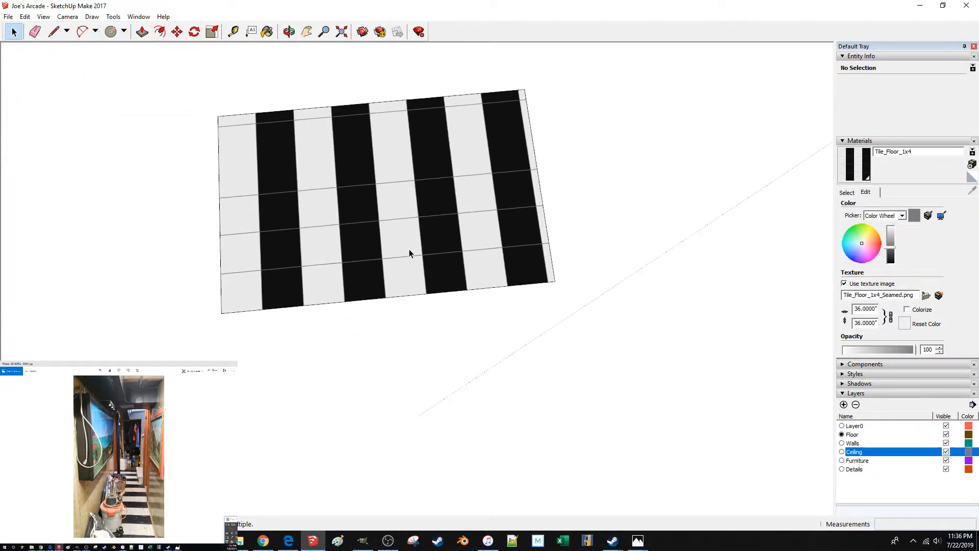
pyautogui.scroll(6, 410, 253)
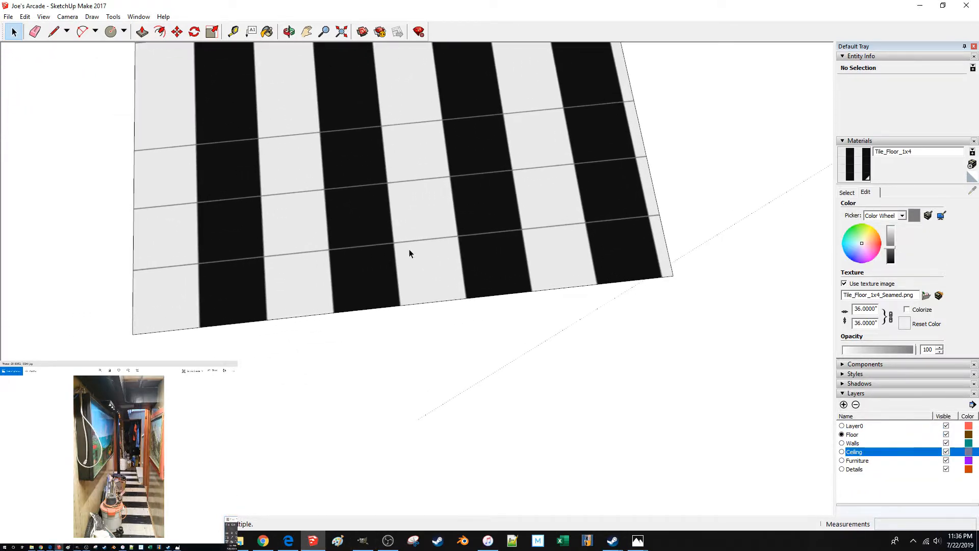
pyautogui.scroll(-5, 409, 253)
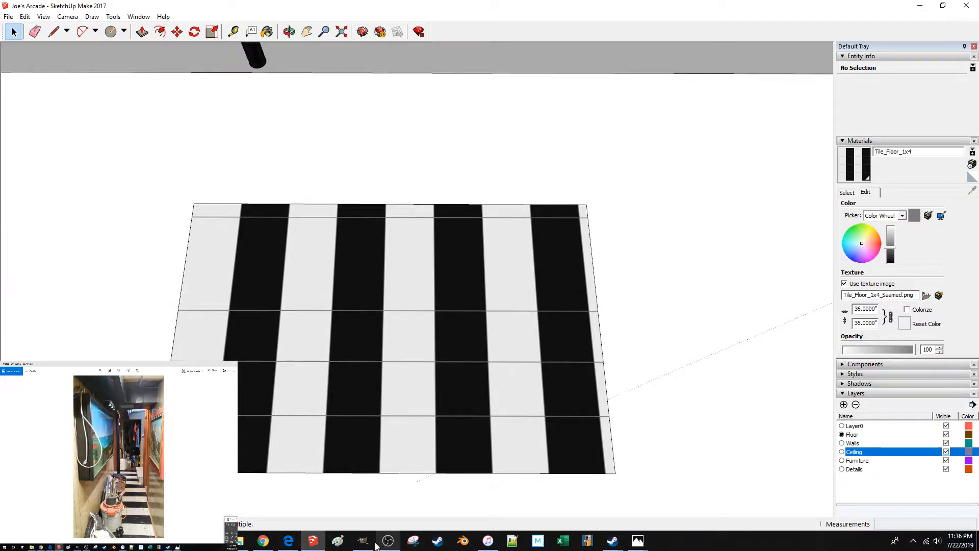
# Switch to GIMP and measure the first tile in the texture's upper-left corner with Rectangle Select
pyautogui.click(362, 540)
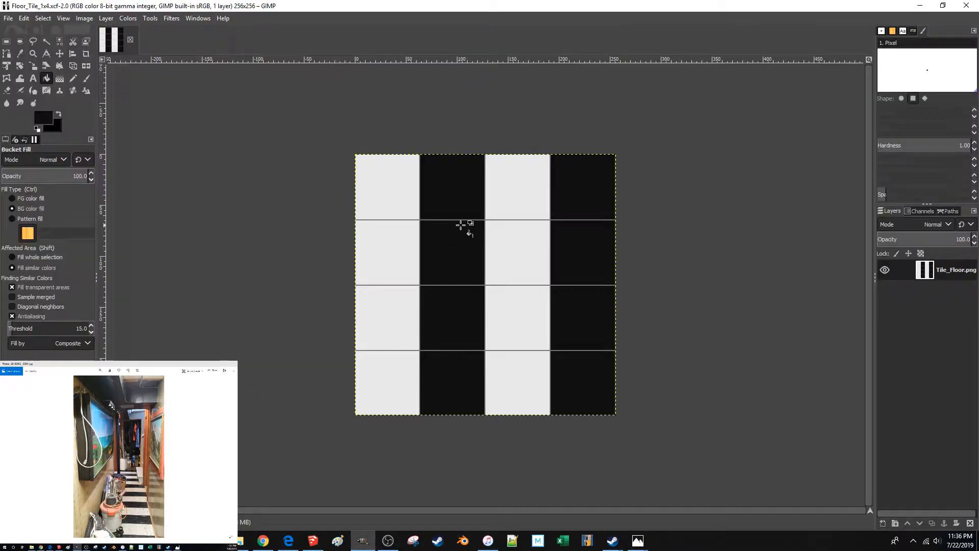
pyautogui.keyDown('ctrl'); pyautogui.scroll(1, 467, 234); pyautogui.keyUp('ctrl')
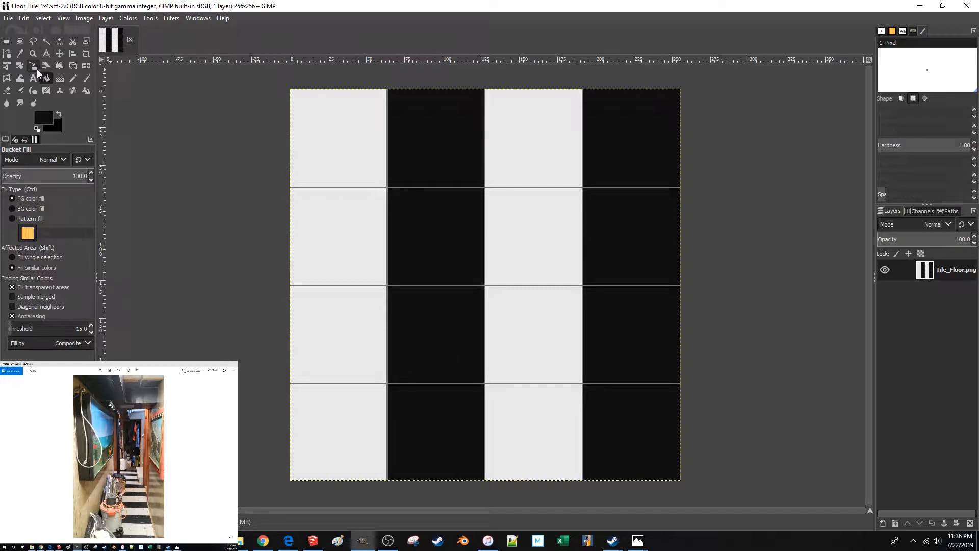
pyautogui.click(6, 41)
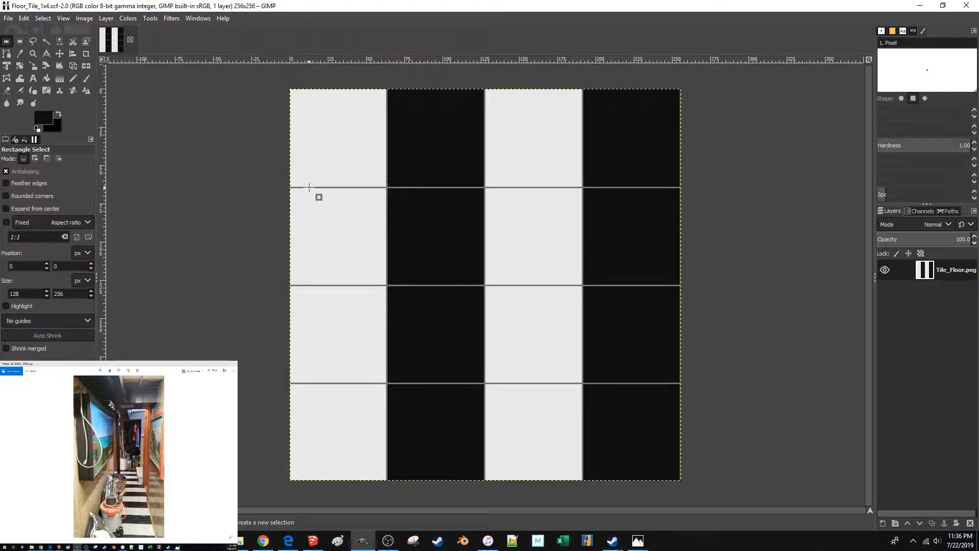
pyautogui.keyDown('ctrl'); pyautogui.scroll(2, 311, 95); pyautogui.keyUp('ctrl')
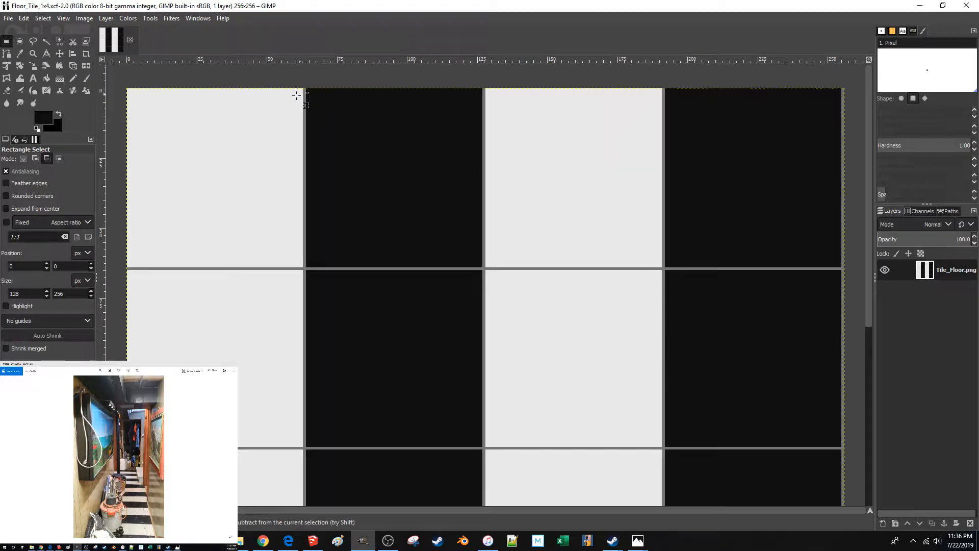
pyautogui.moveTo(129, 89); pyautogui.dragTo(303, 267)
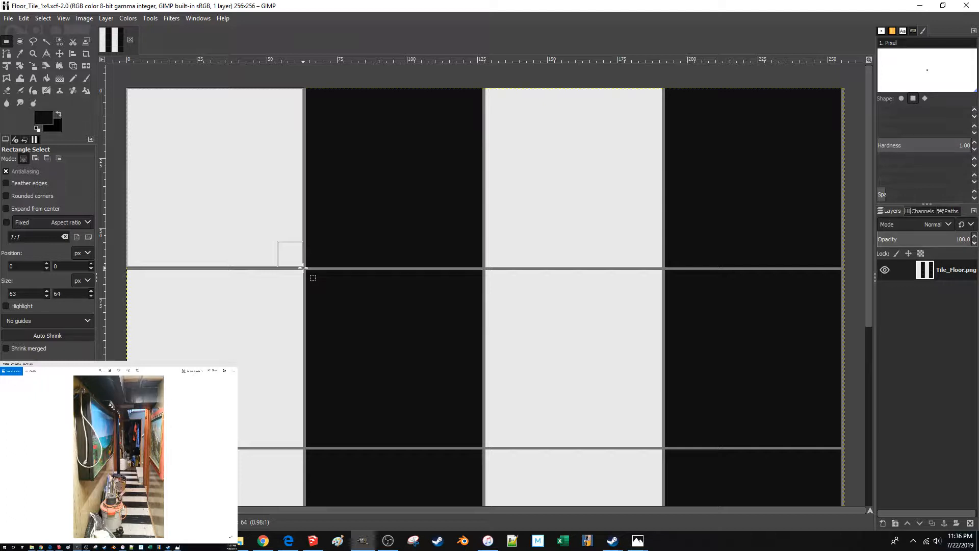
pyautogui.moveTo(303, 267); pyautogui.dragTo(346, 266)
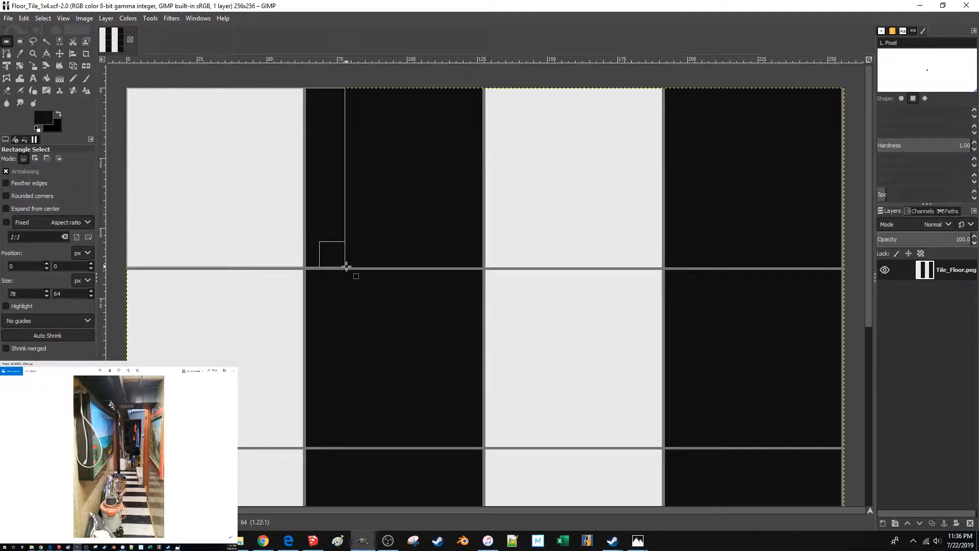
pyautogui.moveTo(347, 266); pyautogui.dragTo(347, 266)
# Measure the height of the lowest tile in the texture's first column with a rectangular selection
pyautogui.scroll(-7, 288, 258)
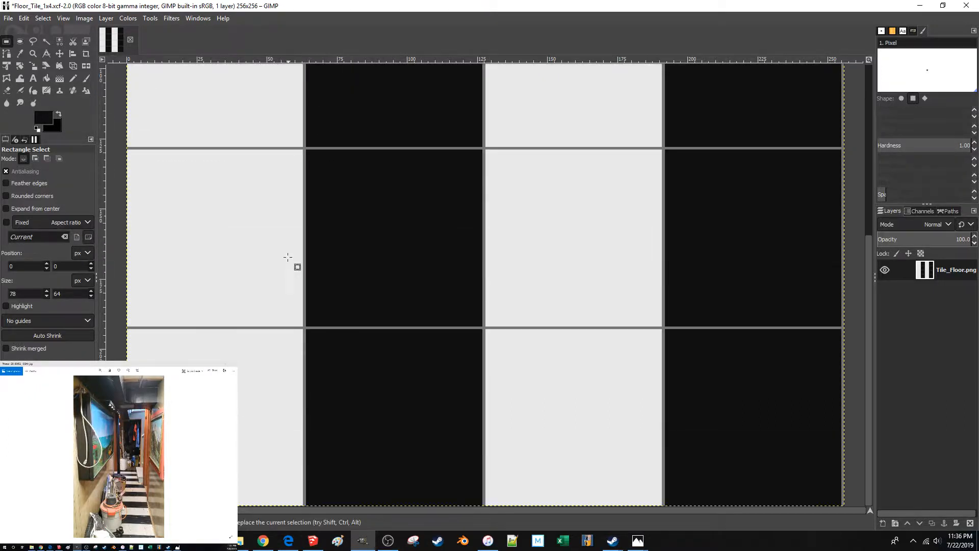
pyautogui.moveTo(219, 329); pyautogui.dragTo(172, 504)
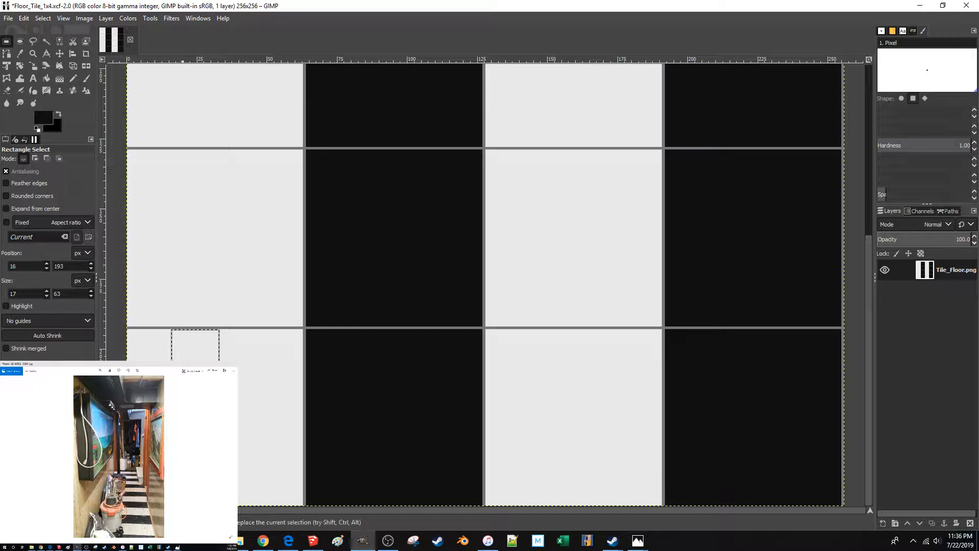
pyautogui.scroll(3, 217, 214)
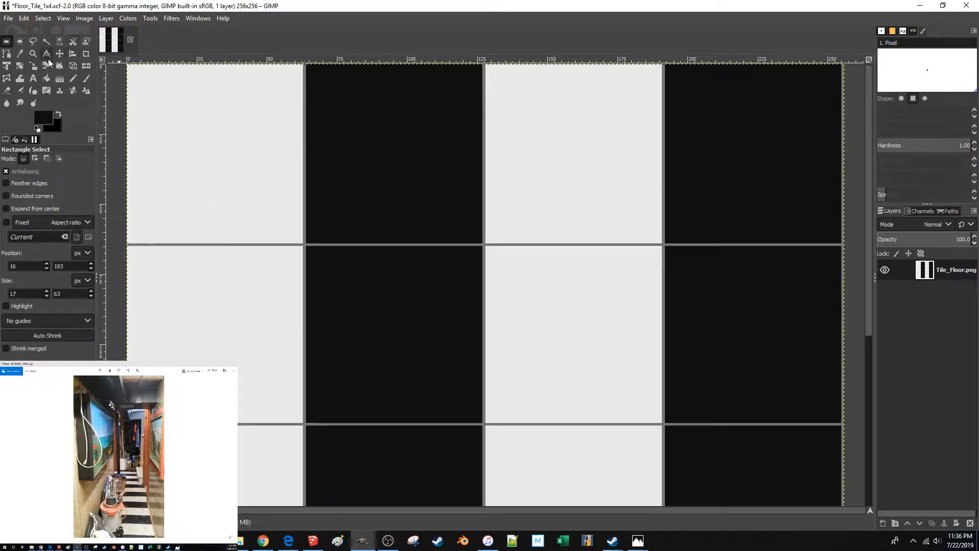
# Sample the grey seam color between the tiles as the foreground color
pyautogui.click(21, 54)
pyautogui.keyDown('ctrl'); pyautogui.scroll(2, 234, 258); pyautogui.keyUp('ctrl')
pyautogui.click(231, 254)
pyautogui.scroll(5, 230, 254)
pyautogui.keyDown('shift'); pyautogui.hscroll(-3, 218, 228); pyautogui.keyUp('shift')
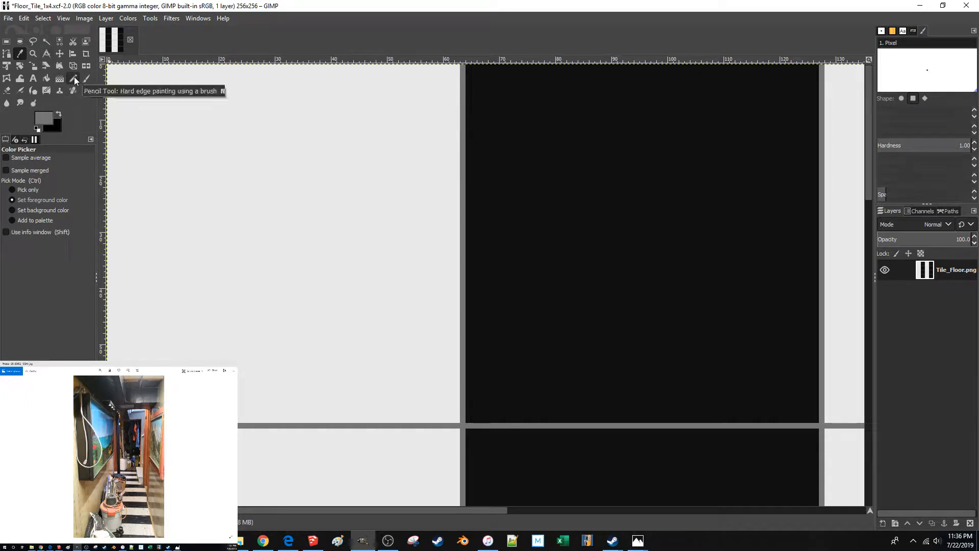
# Try to draw a straight grey seam line along the texture's upper edge with the 1-pixel Pencil, from corner to corner
pyautogui.click(74, 77)
pyautogui.click(109, 66)
pyautogui.keyDown('shift'); pyautogui.hscroll(10, 216, 111); pyautogui.keyUp('shift')
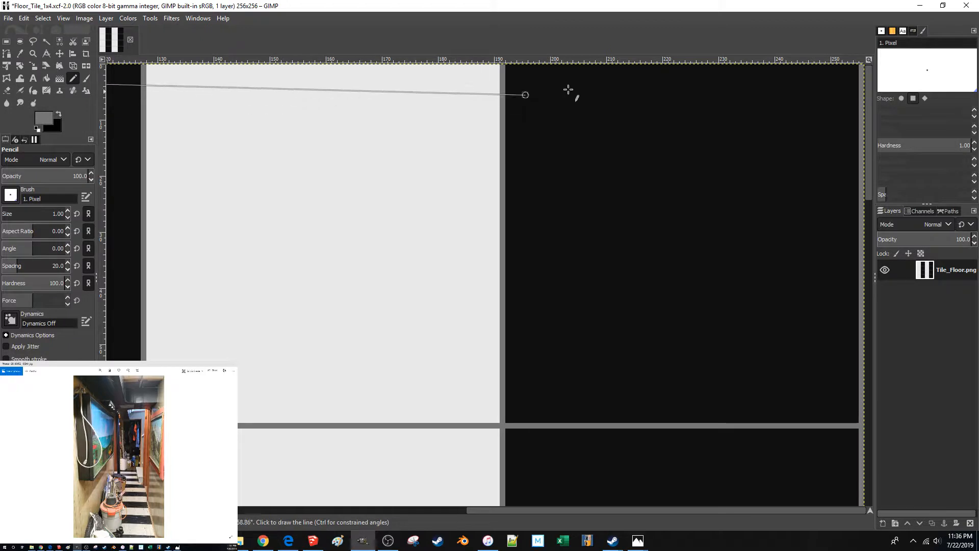
pyautogui.keyDown('shift'); pyautogui.click(859, 64); pyautogui.keyUp('shift')
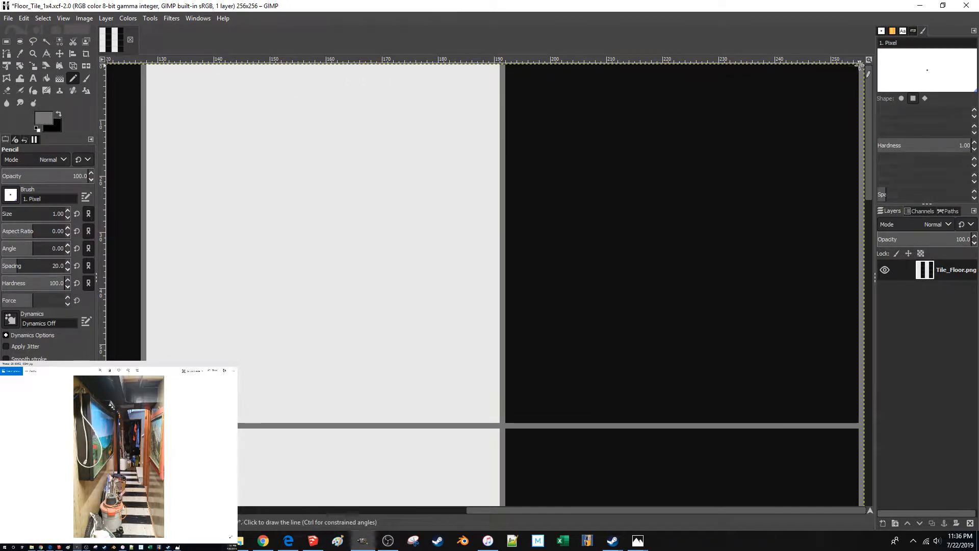
pyautogui.keyDown('ctrl'); pyautogui.scroll(-2, 743, 164); pyautogui.keyUp('ctrl')
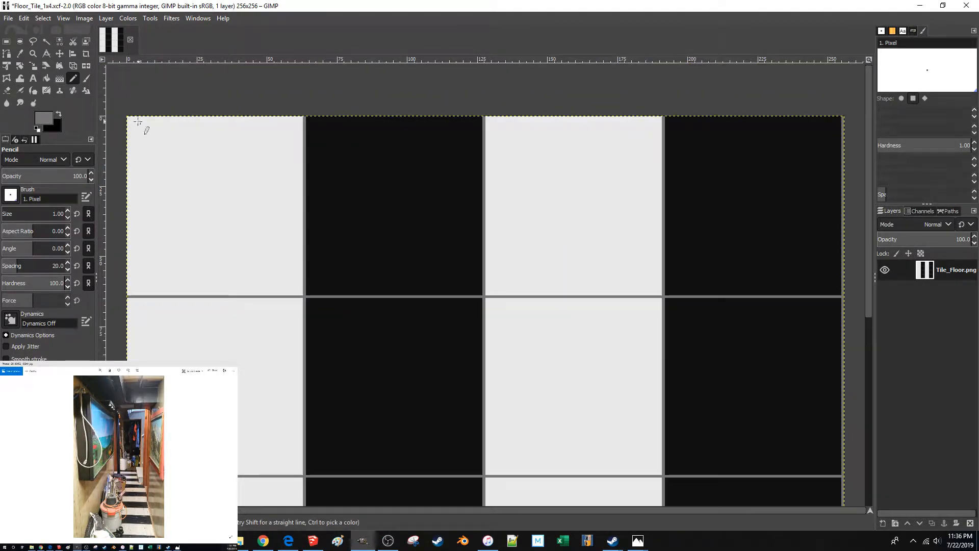
pyautogui.click(127, 117)
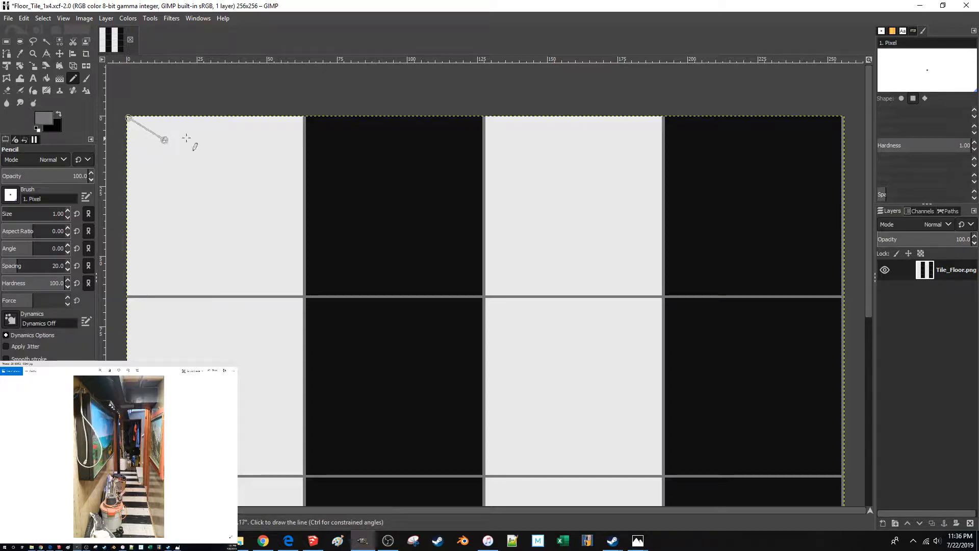
pyautogui.keyDown('shift'); pyautogui.click(841, 117); pyautogui.keyUp('shift')
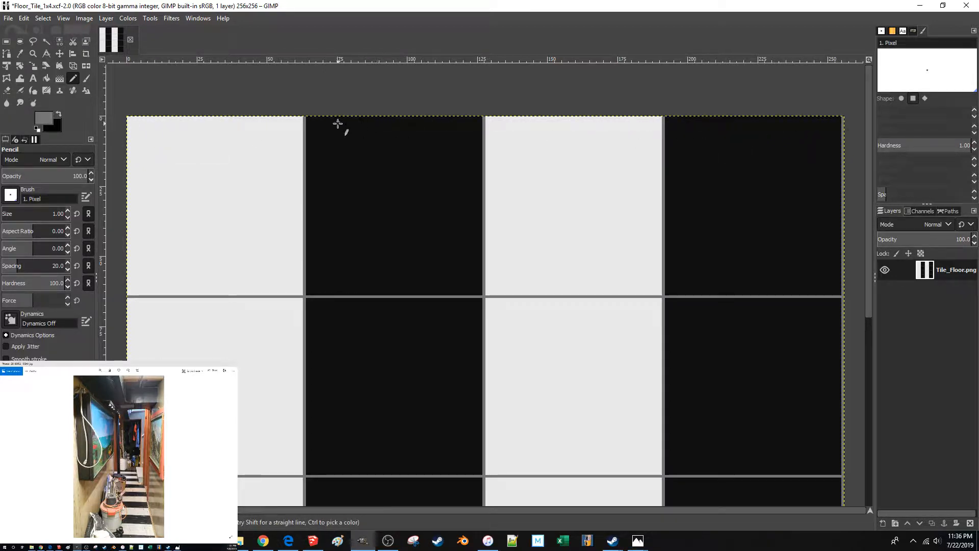
# Sample the black tile color as the foreground color for the Pencil
pyautogui.keyDown('ctrl'); pyautogui.scroll(1, 179, 113); pyautogui.keyUp('ctrl')
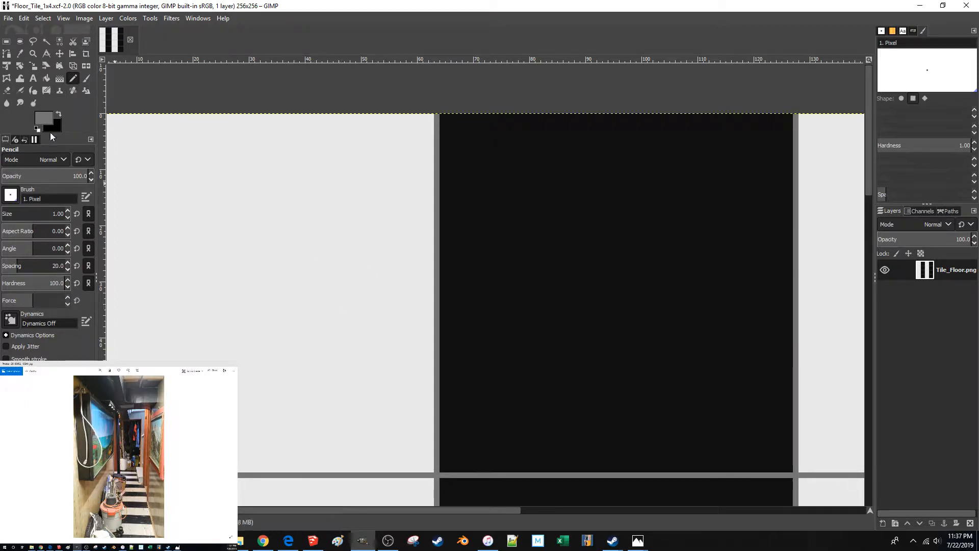
pyautogui.click(20, 53)
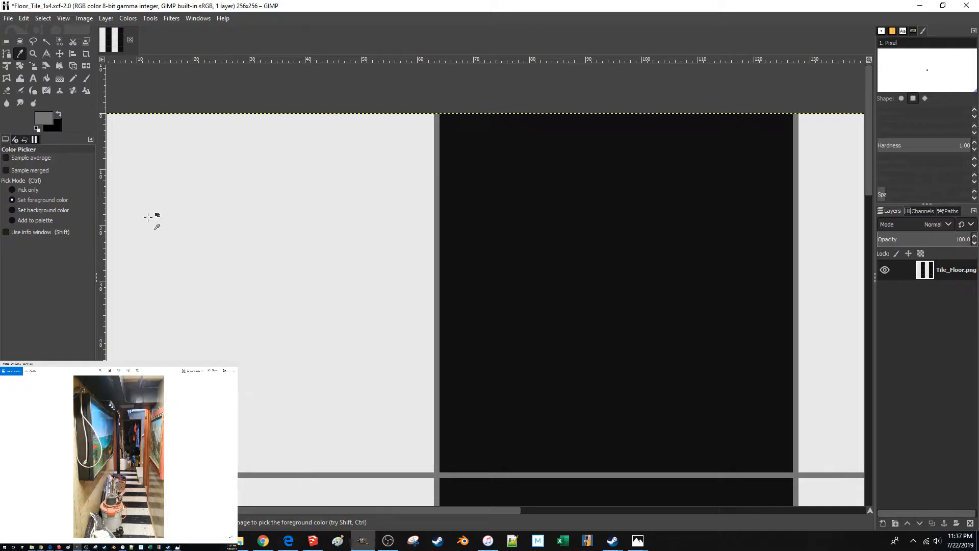
pyautogui.click(73, 78)
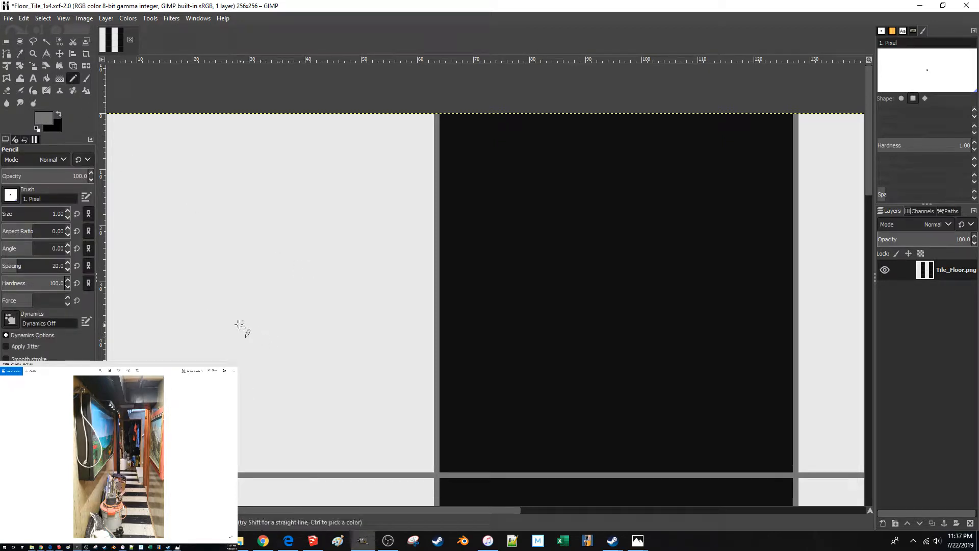
pyautogui.keyDown('ctrl'); pyautogui.click(566, 274); pyautogui.keyUp('ctrl')
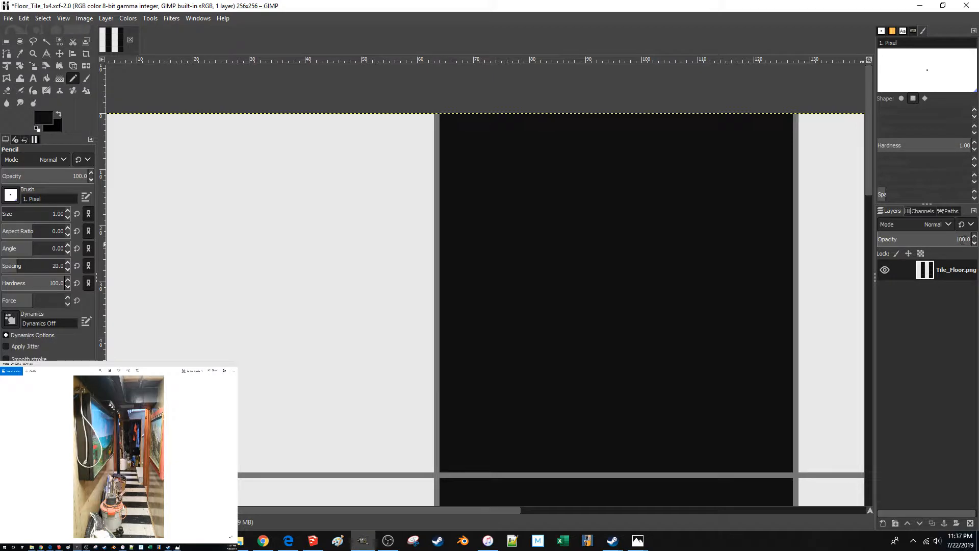
# Check the opacity of the Tile_Floor.png layer and the foreground color settings
pyautogui.click(943, 247)
pyautogui.click(974, 238)
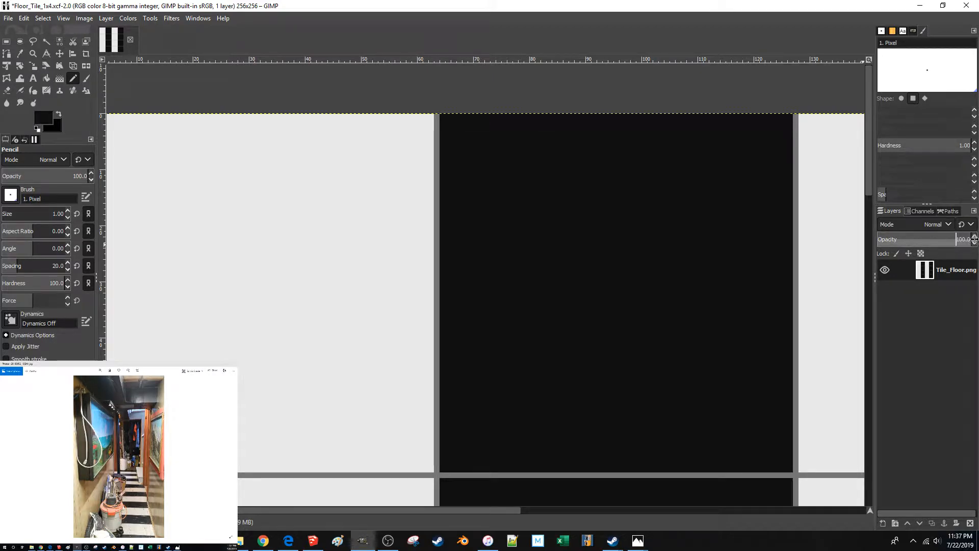
pyautogui.moveTo(942, 242); pyautogui.dragTo(966, 241)
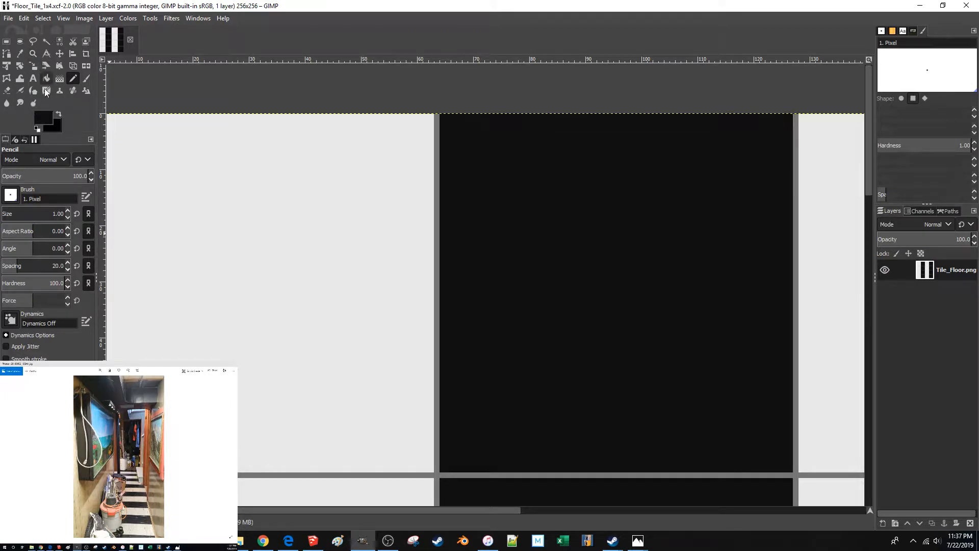
pyautogui.click(48, 121)
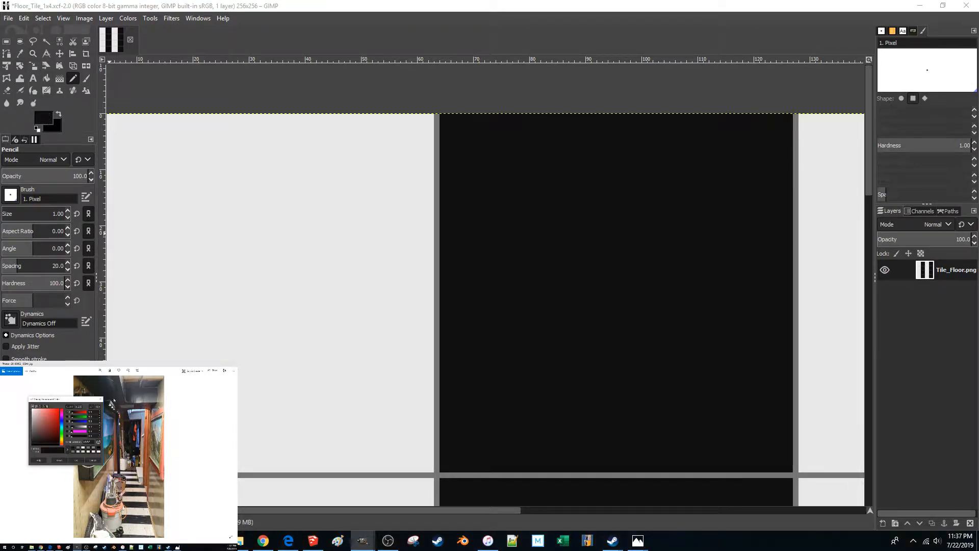
pyautogui.click(100, 399)
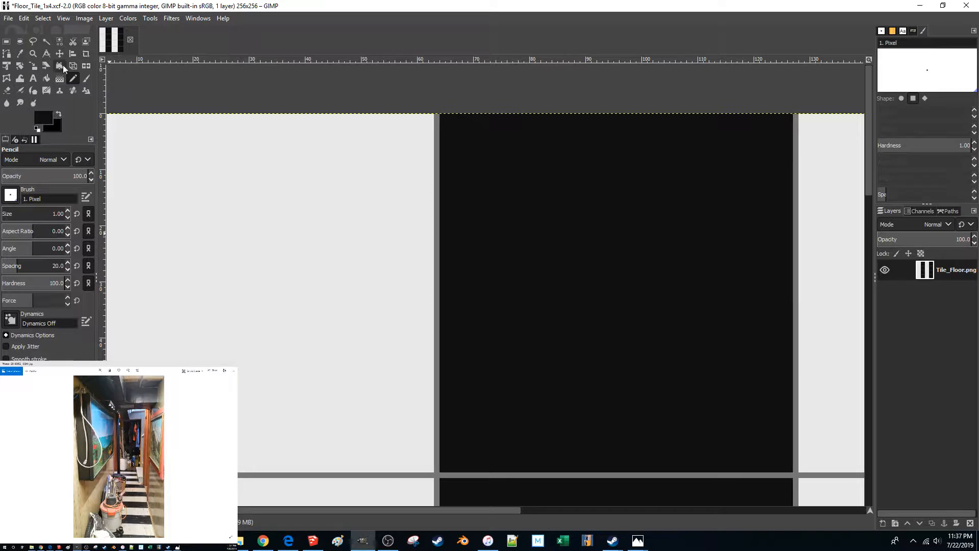
# Sample the grey seam color again as the foreground color and return to the Pencil tool
pyautogui.click(20, 54)
pyautogui.click(438, 356)
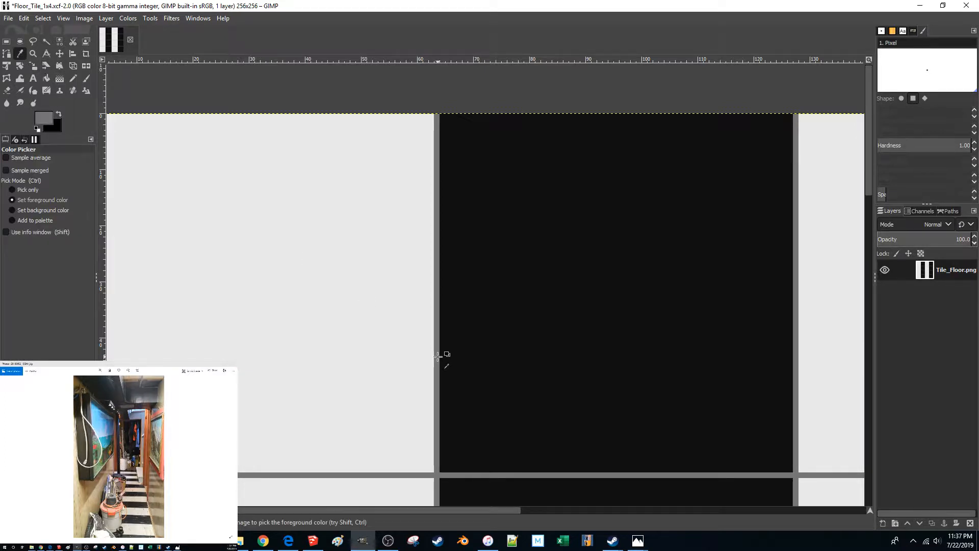
pyautogui.click(73, 79)
pyautogui.click(73, 79)
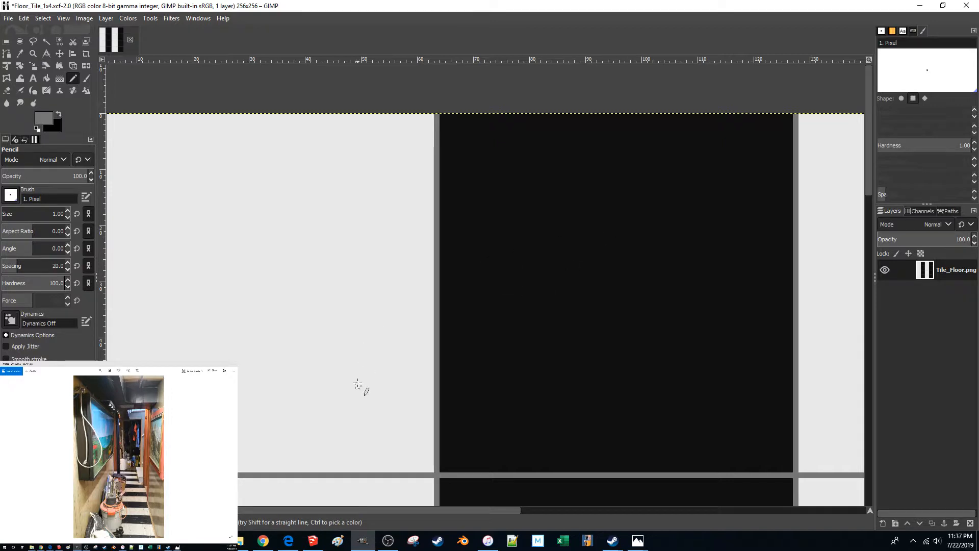
pyautogui.scroll(-5, 358, 384)
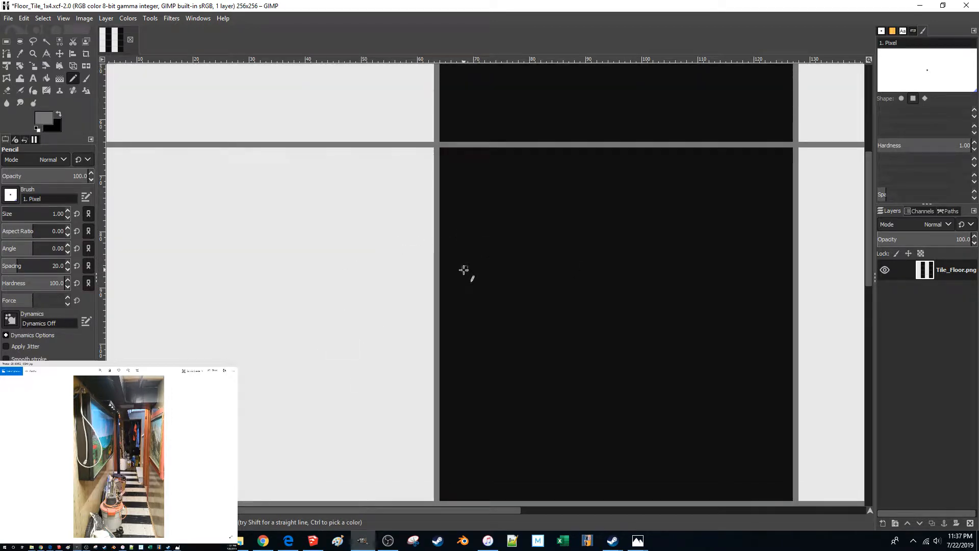
pyautogui.scroll(2, 464, 271)
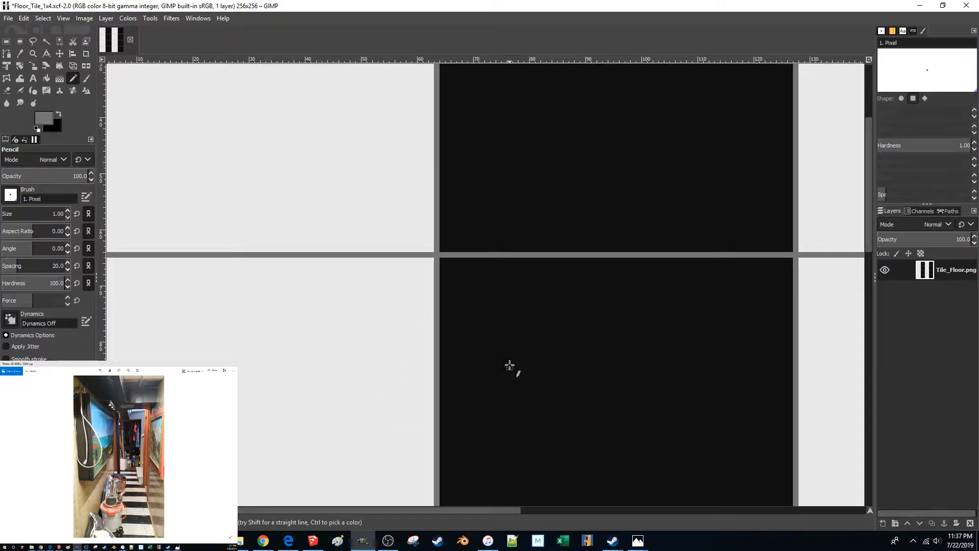
pyautogui.scroll(3, 510, 367)
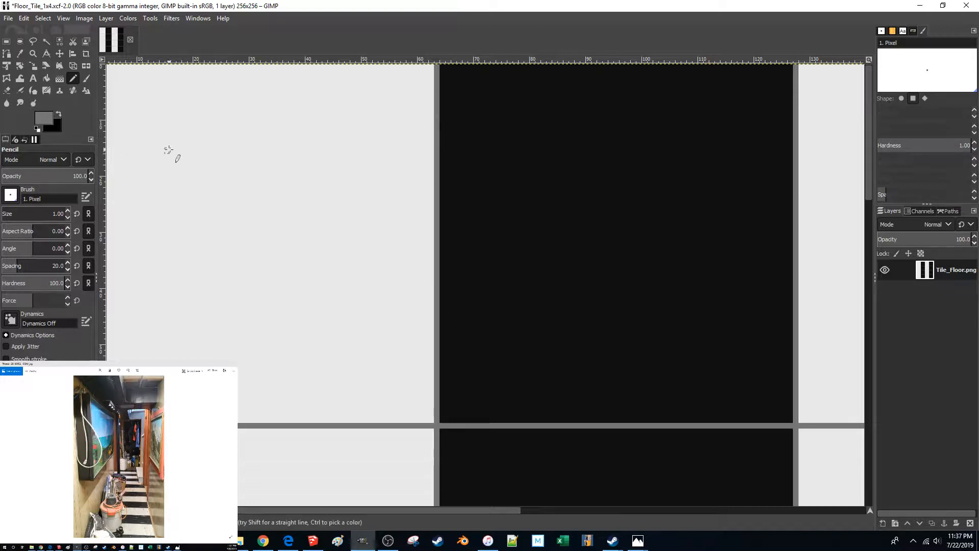
pyautogui.keyDown('shift'); pyautogui.hscroll(-1, 171, 151); pyautogui.keyUp('shift')
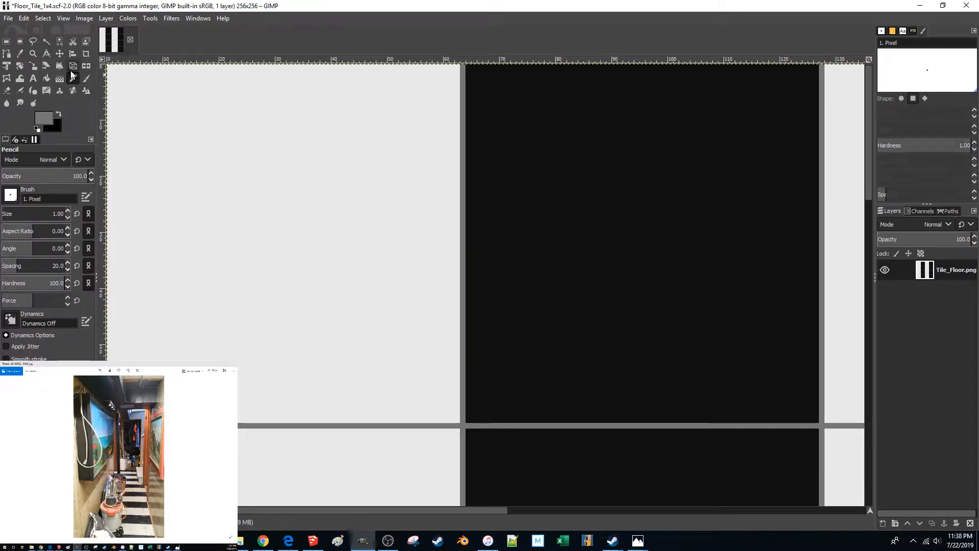
# Save and close the current tile image, and reopen Floor_Tile_1x4.xcf from the Textures folder
pyautogui.click(9, 19)
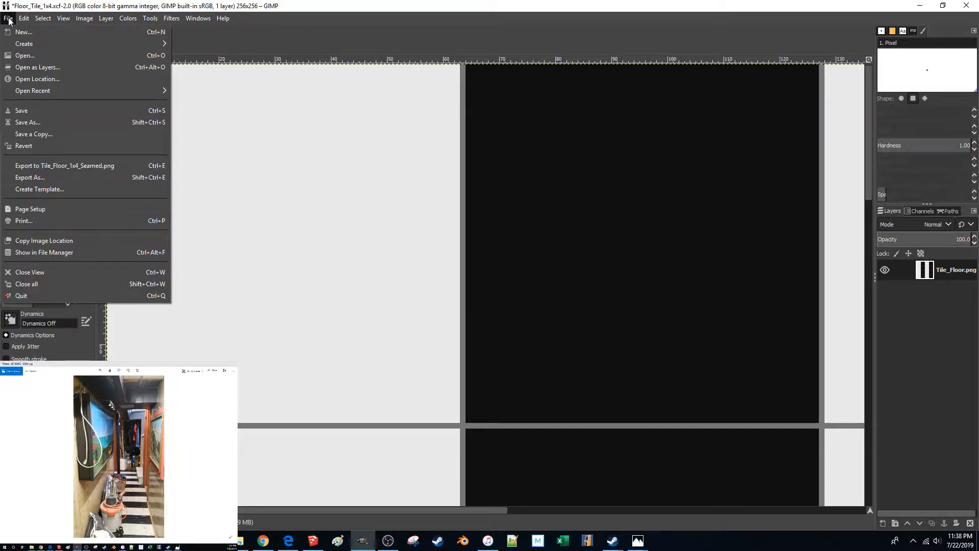
pyautogui.click(20, 110)
pyautogui.click(131, 40)
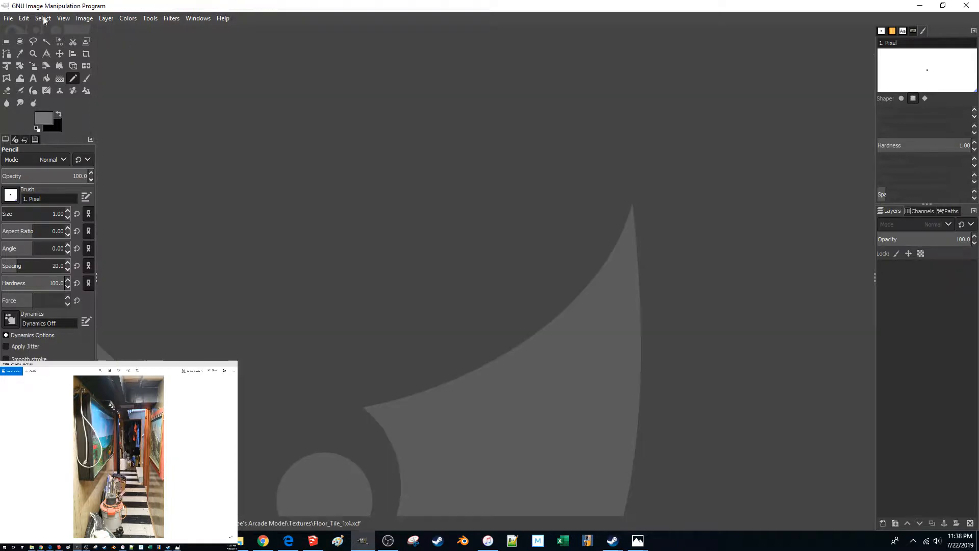
pyautogui.click(8, 19)
pyautogui.click(29, 55)
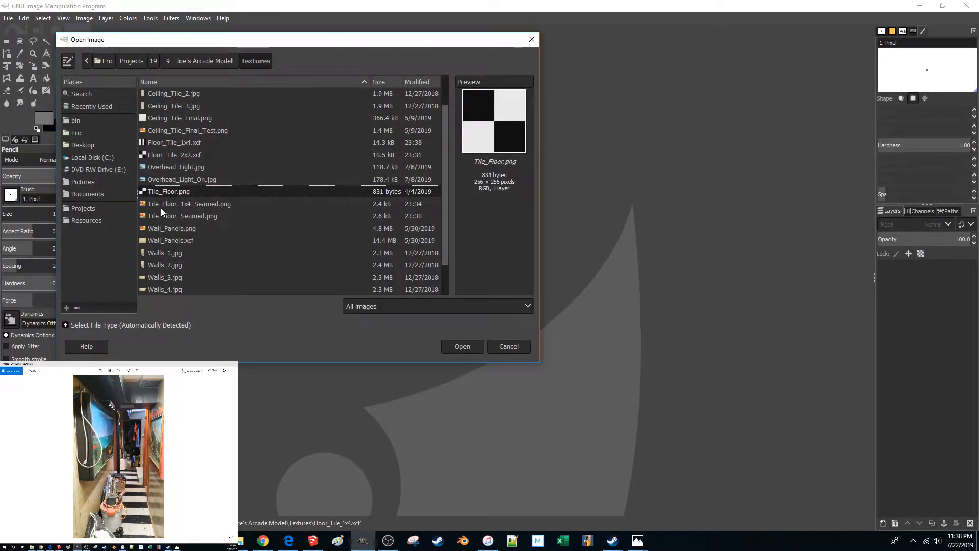
pyautogui.doubleClick(171, 143)
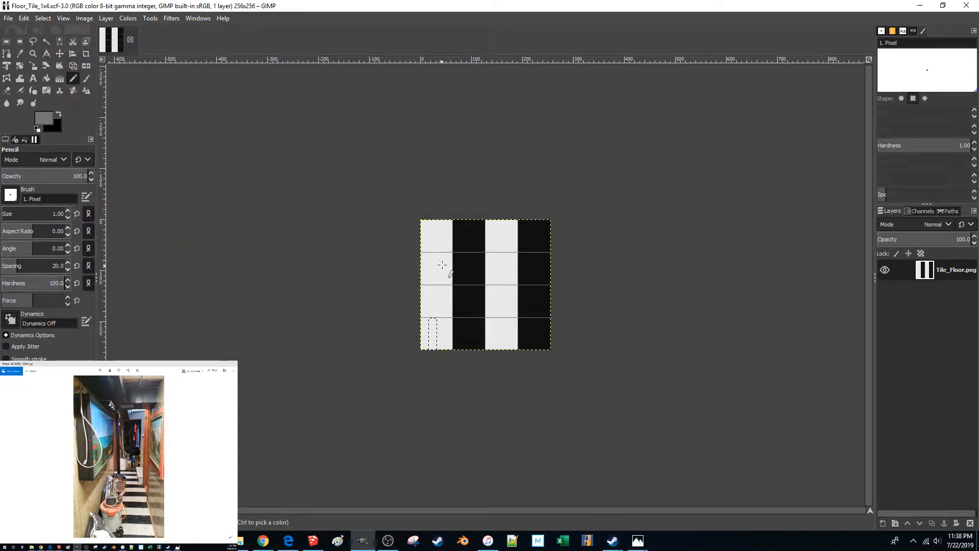
# Clear the leftover selection and draw a straight grey seam line along the texture's upper edge with the 1-pixel Pencil, from corner to corner
pyautogui.keyDown('ctrl'); pyautogui.scroll(2, 492, 271); pyautogui.keyUp('ctrl')
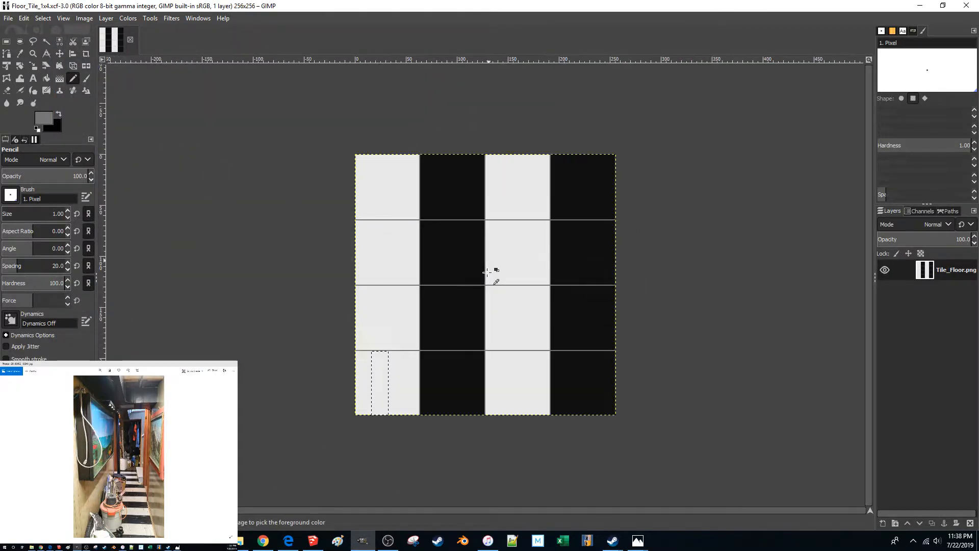
pyautogui.click(500, 264)
pyautogui.keyDown('ctrl'); pyautogui.scroll(6, 396, 175); pyautogui.keyUp('ctrl')
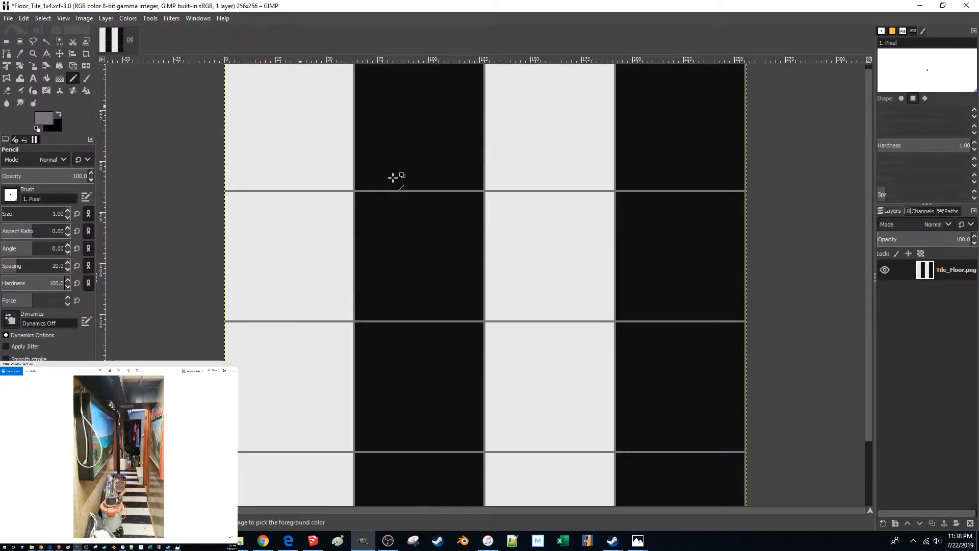
pyautogui.click(20, 53)
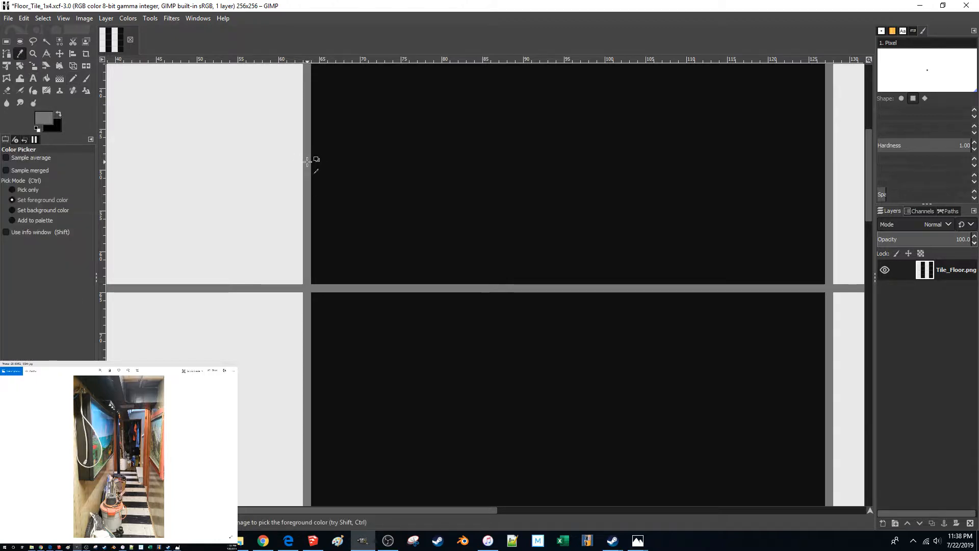
pyautogui.scroll(3, 307, 162)
pyautogui.press('n')
pyautogui.hscroll(-5, 301, 163)
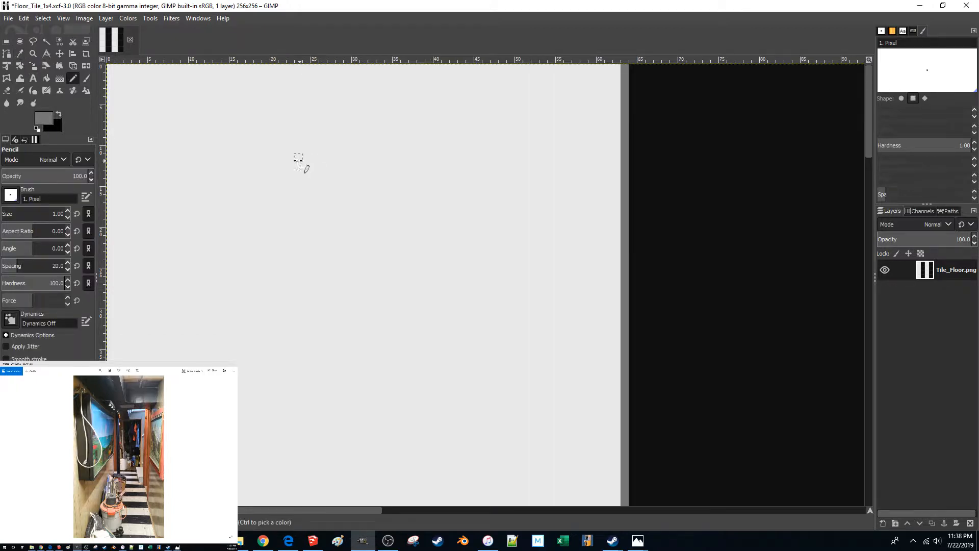
pyautogui.keyDown('shift'); pyautogui.hscroll(10, 194, 112); pyautogui.keyUp('shift')
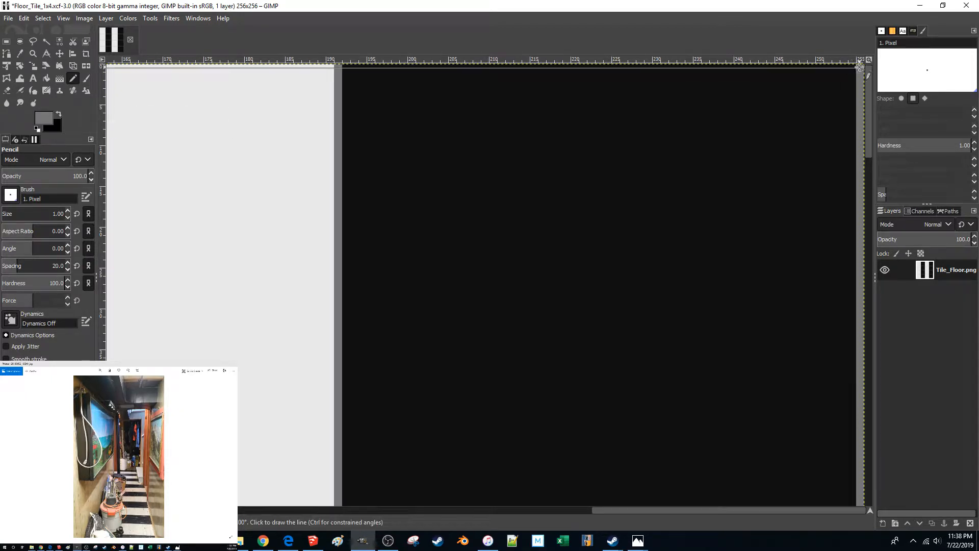
pyautogui.keyDown('ctrl'); pyautogui.scroll(-2, 691, 215); pyautogui.keyUp('ctrl')
pyautogui.keyDown('ctrl'); pyautogui.scroll(-3, 691, 215); pyautogui.keyUp('ctrl')
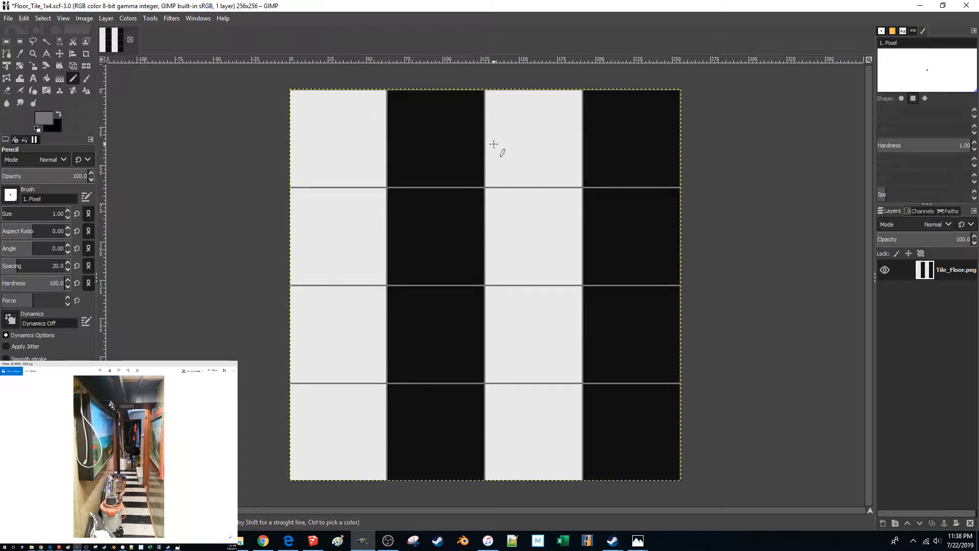
# Save the tile image and export it as Tile_Floor_1x4_Seamed.png in the Textures folder, replacing the existing file
pyautogui.keyDown('ctrl'); pyautogui.scroll(2, 683, 150); pyautogui.keyUp('ctrl')
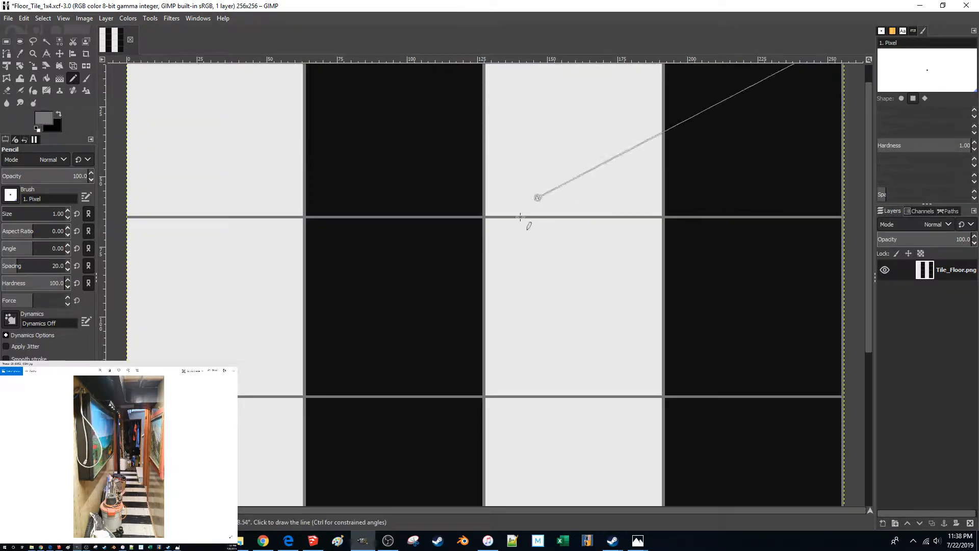
pyautogui.keyDown('ctrl'); pyautogui.scroll(-1, 385, 306); pyautogui.keyUp('ctrl')
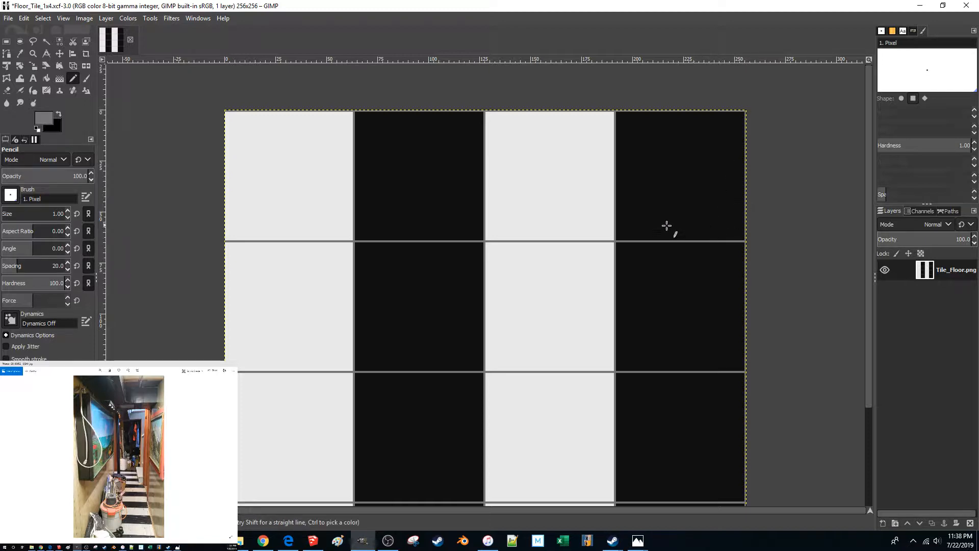
pyautogui.scroll(-3, 566, 218)
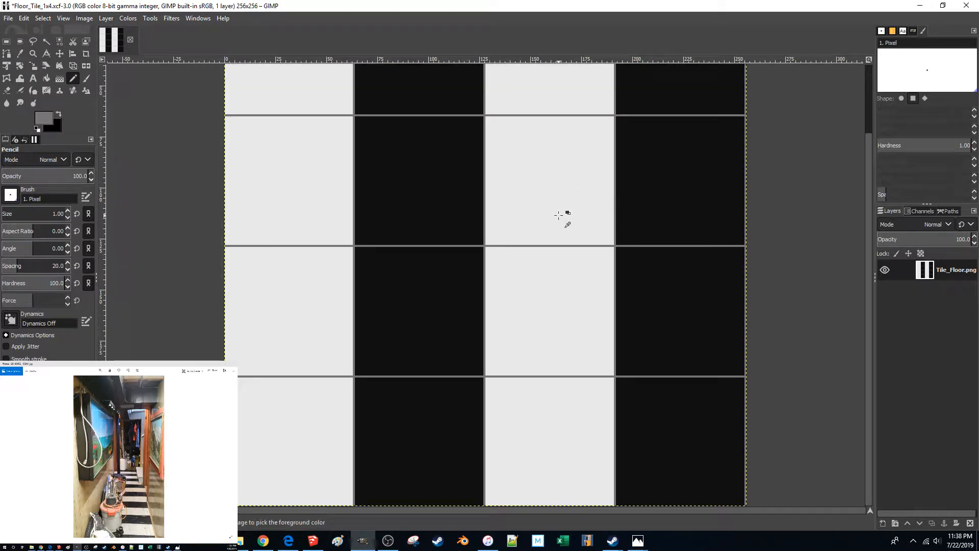
pyautogui.keyDown('ctrl'); pyautogui.scroll(2, 618, 466); pyautogui.keyUp('ctrl')
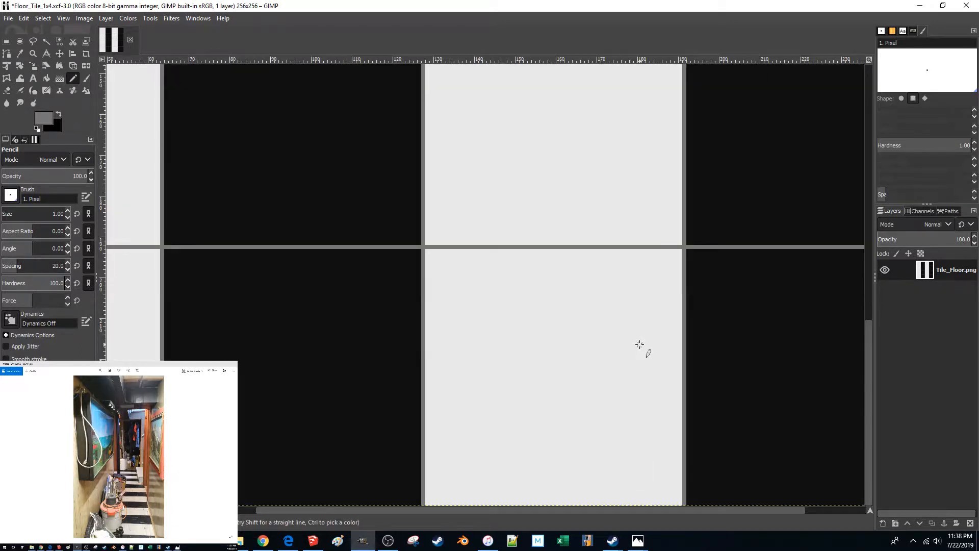
pyautogui.keyDown('ctrl'); pyautogui.scroll(-3, 644, 378); pyautogui.keyUp('ctrl')
pyautogui.hotkey('ctrl', 's')
pyautogui.click(9, 18)
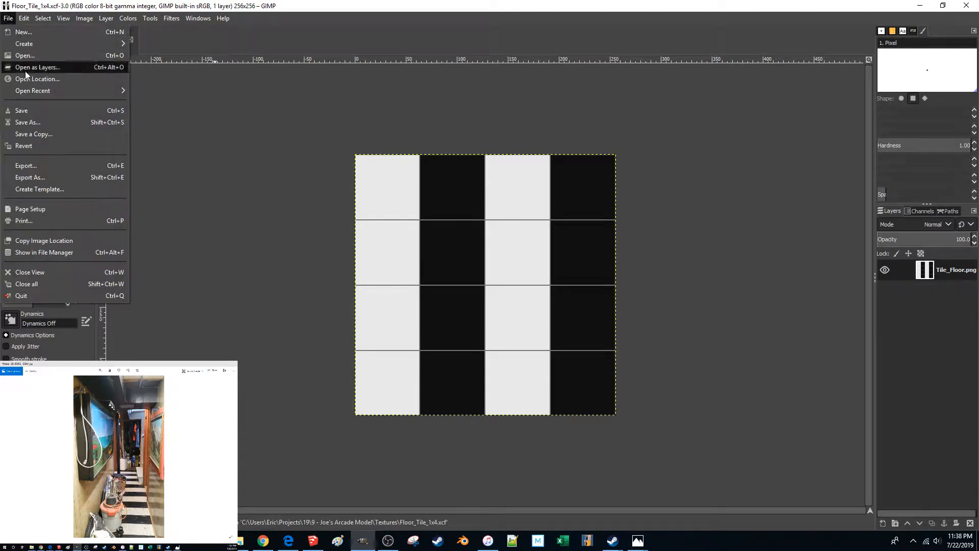
pyautogui.click(37, 165)
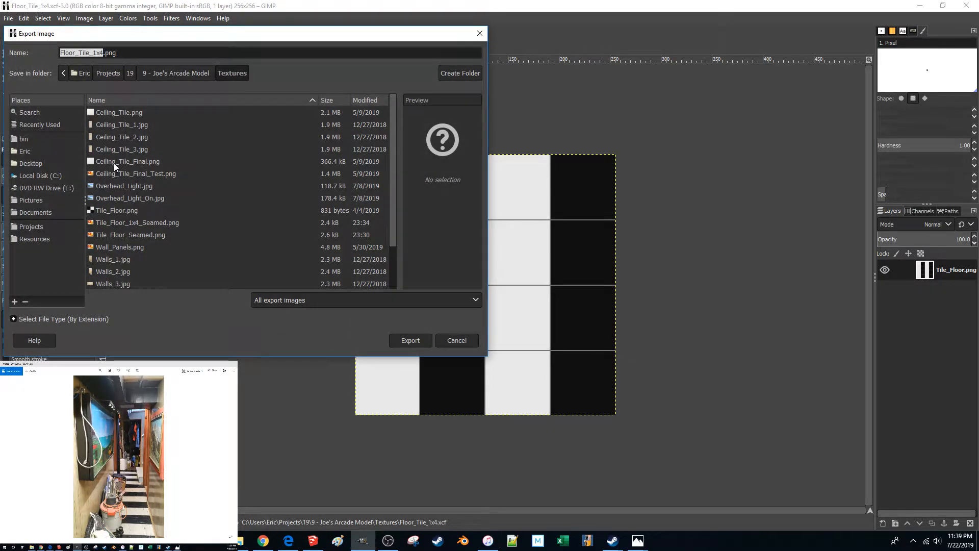
pyautogui.doubleClick(126, 225)
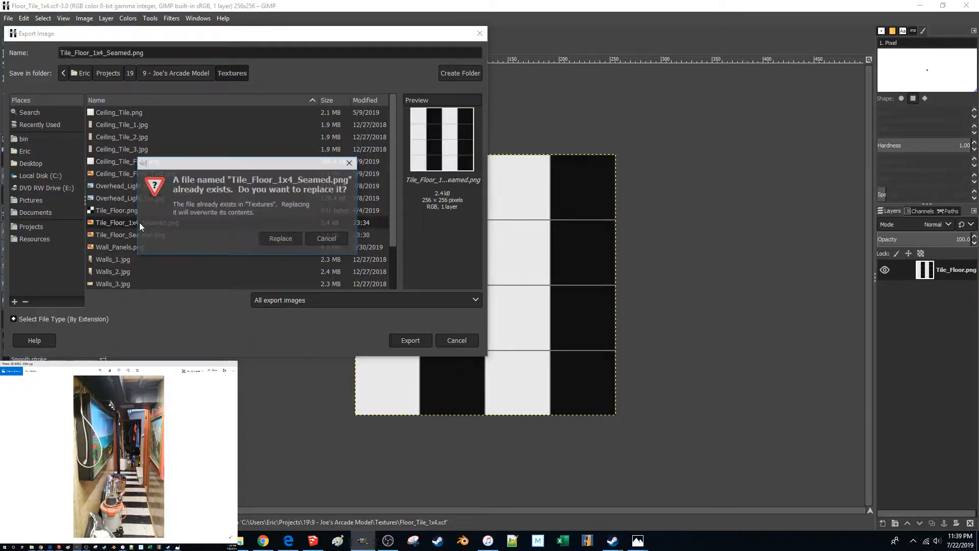
pyautogui.click(276, 237)
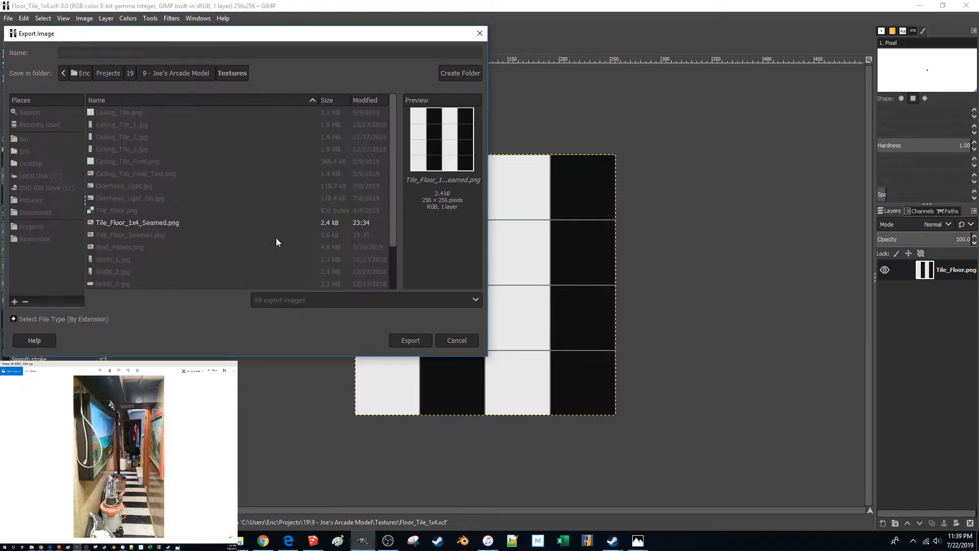
pyautogui.press('Return')
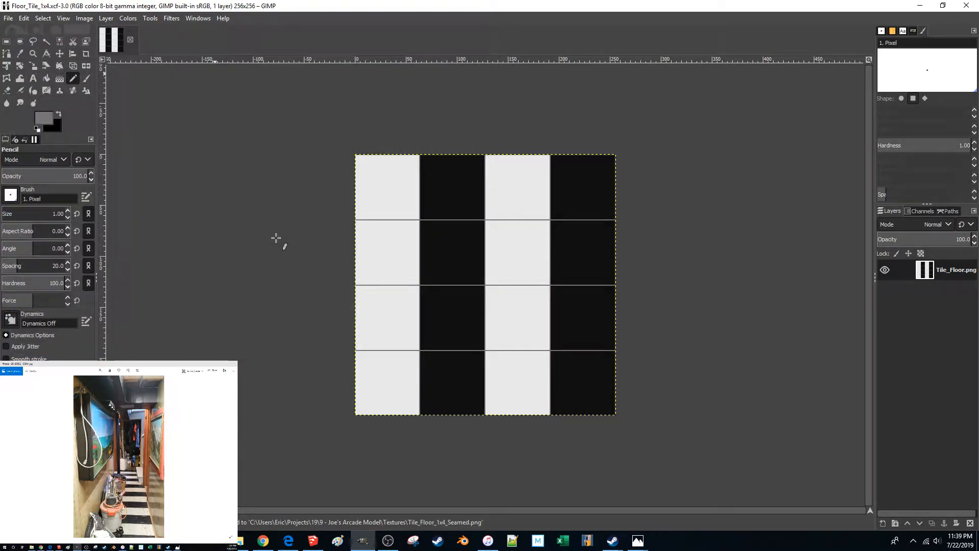
# Switch to SketchUp and reload Tile_Floor_1x4_Seamed.png as the texture image of the Tile_Floor_1x4 material
pyautogui.click(313, 541)
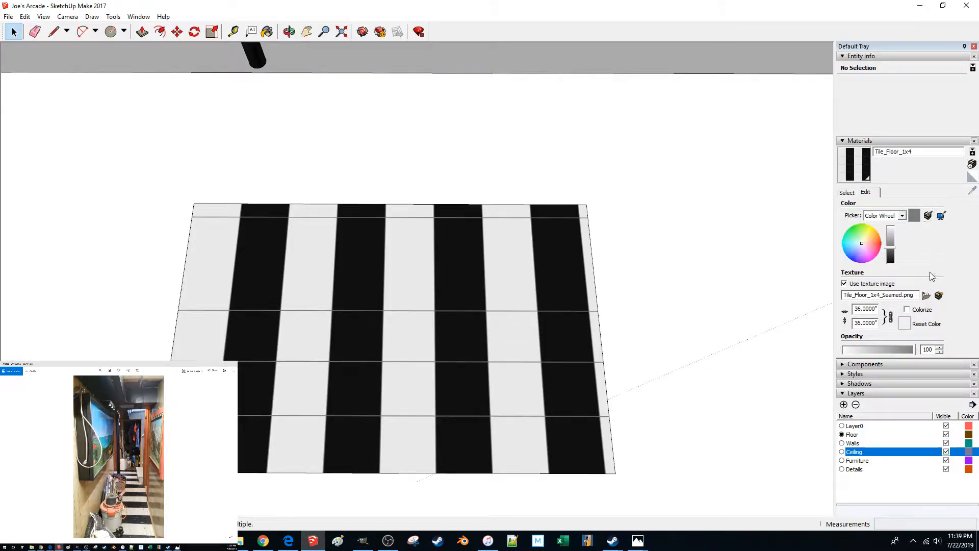
pyautogui.click(925, 295)
pyautogui.doubleClick(239, 173)
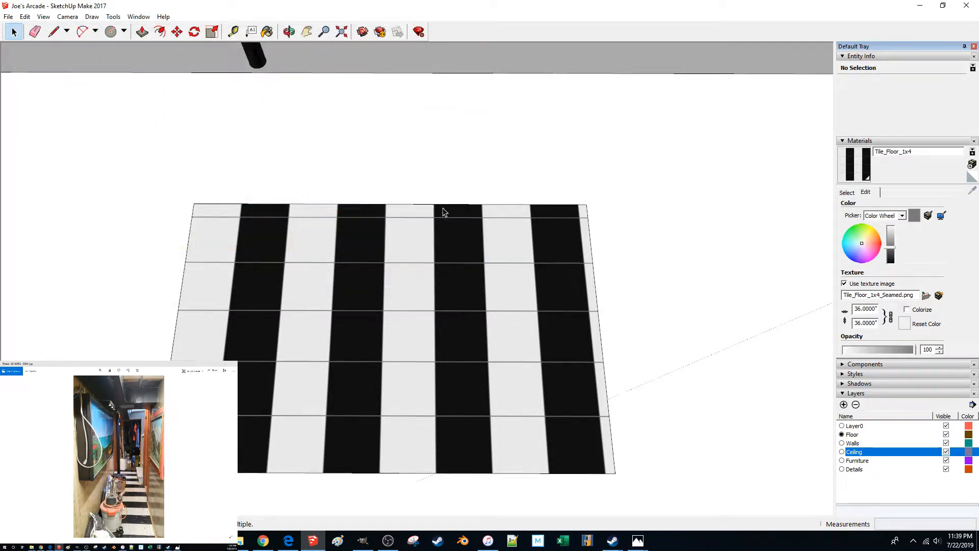
# Examine the seam lines of the updated tile texture on the striped floor face from near and far
pyautogui.scroll(6, 480, 250)
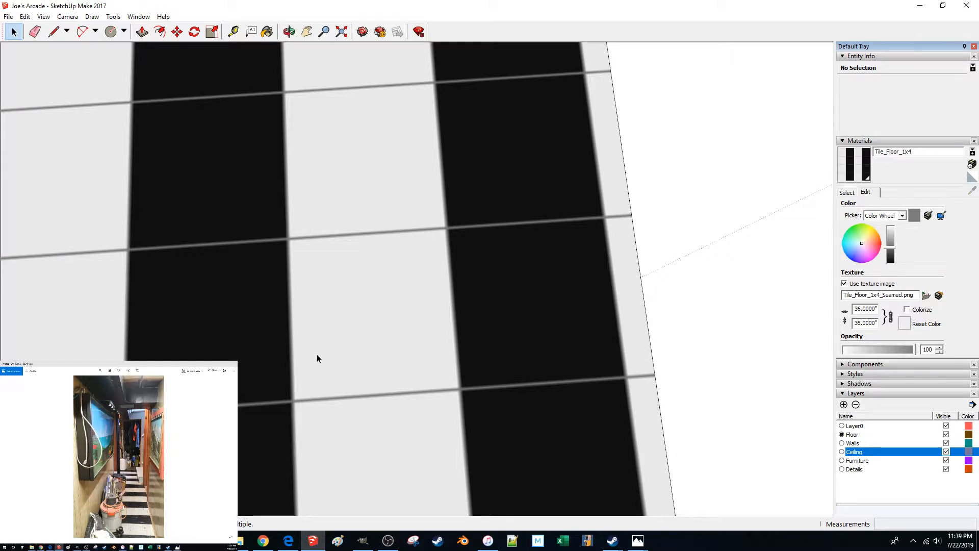
pyautogui.scroll(-6, 317, 358)
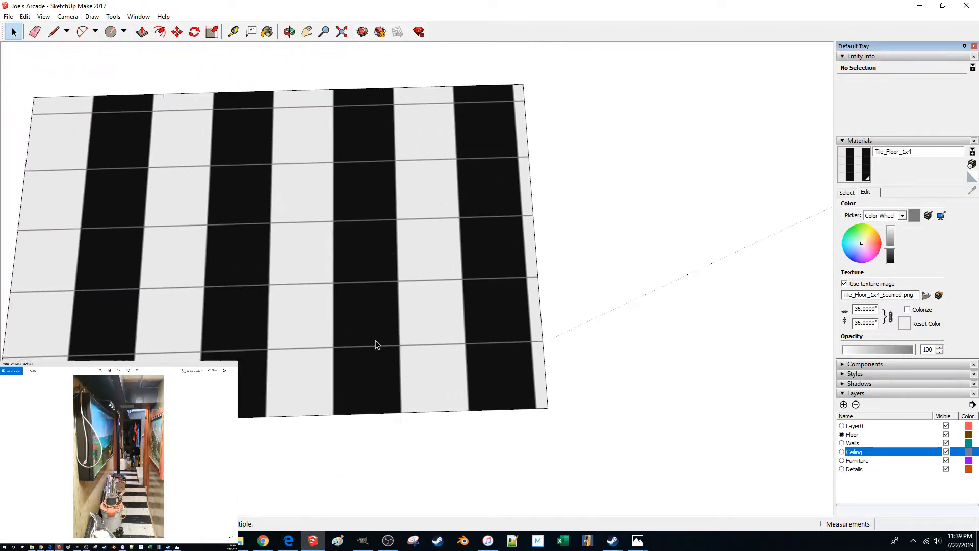
pyautogui.scroll(-5, 387, 347)
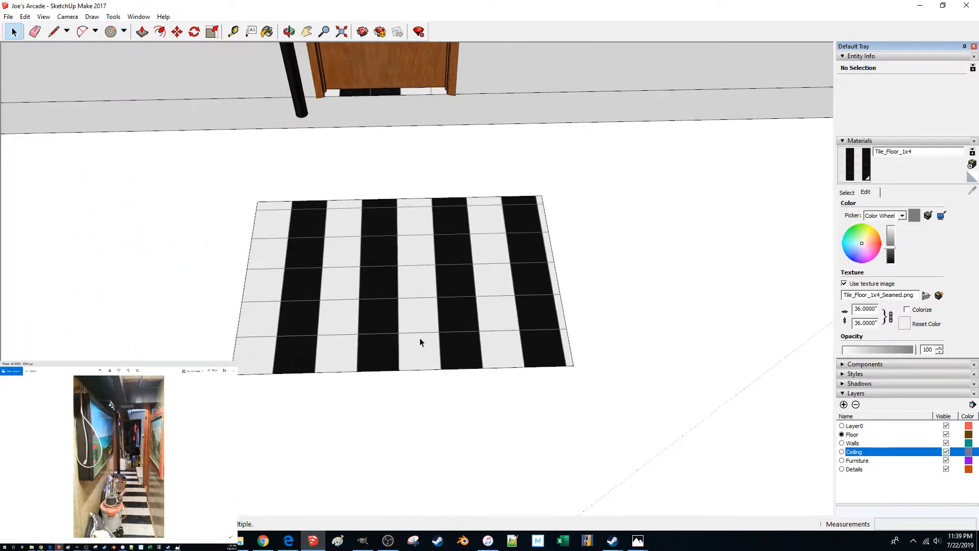
pyautogui.scroll(5, 420, 342)
pyautogui.scroll(4, 448, 316)
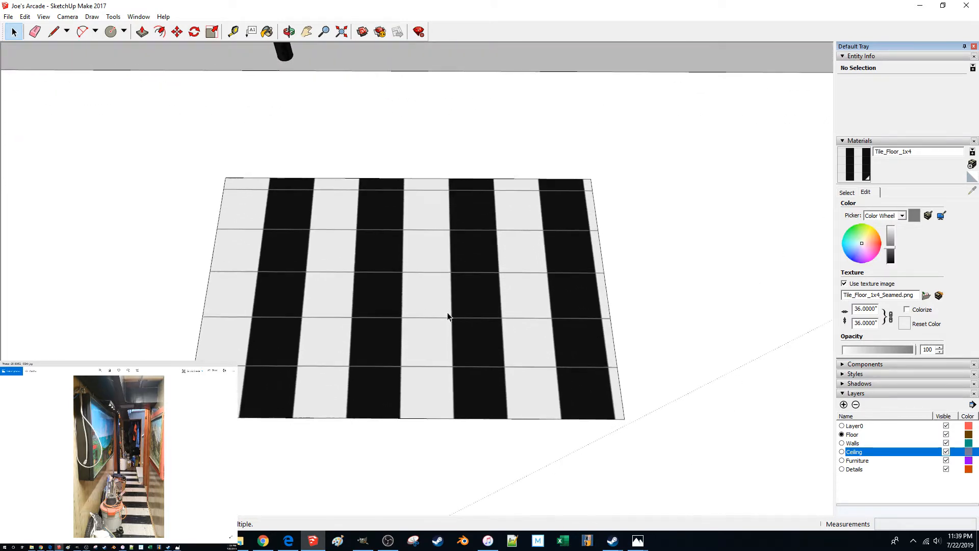
pyautogui.scroll(-4, 448, 316)
pyautogui.scroll(1, 447, 316)
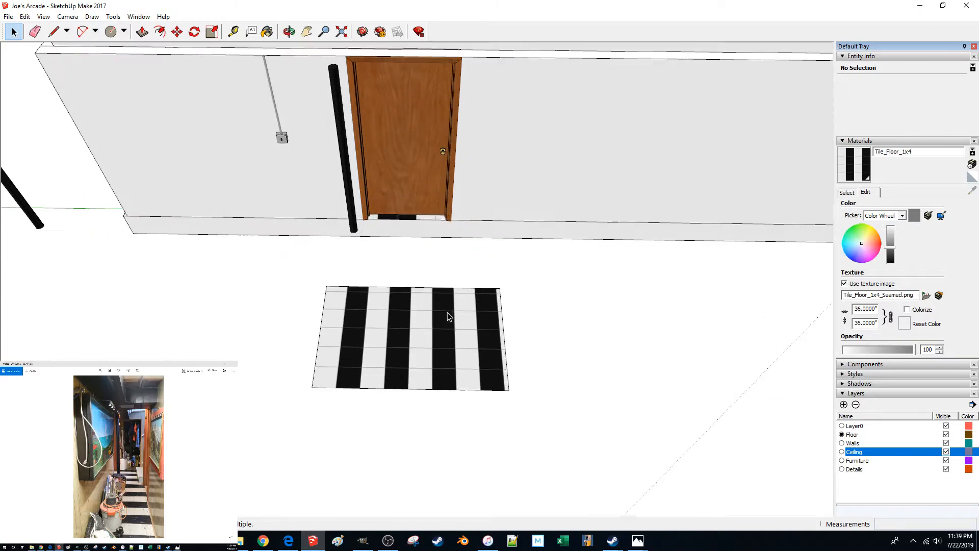
pyautogui.scroll(4, 447, 316)
pyautogui.scroll(-3, 448, 316)
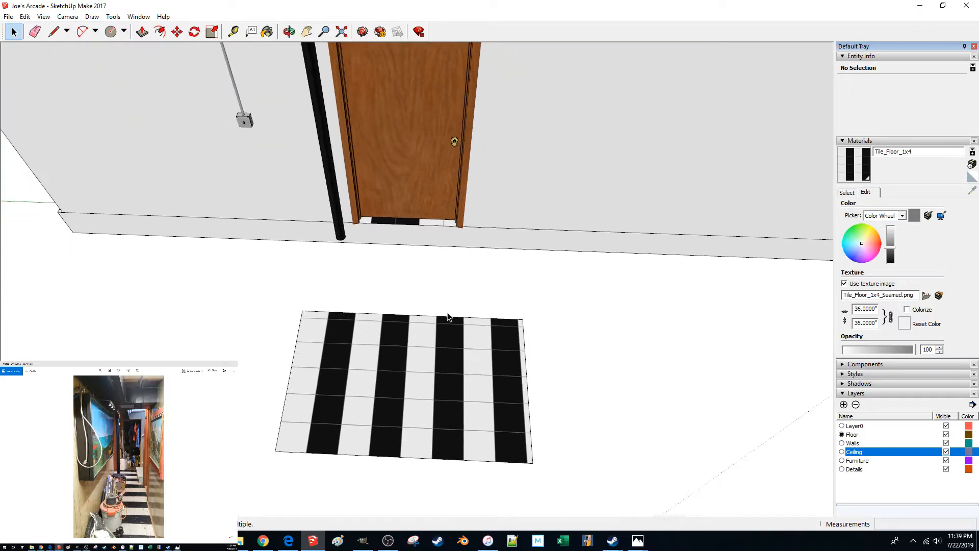
pyautogui.scroll(4, 448, 316)
pyautogui.click(453, 322)
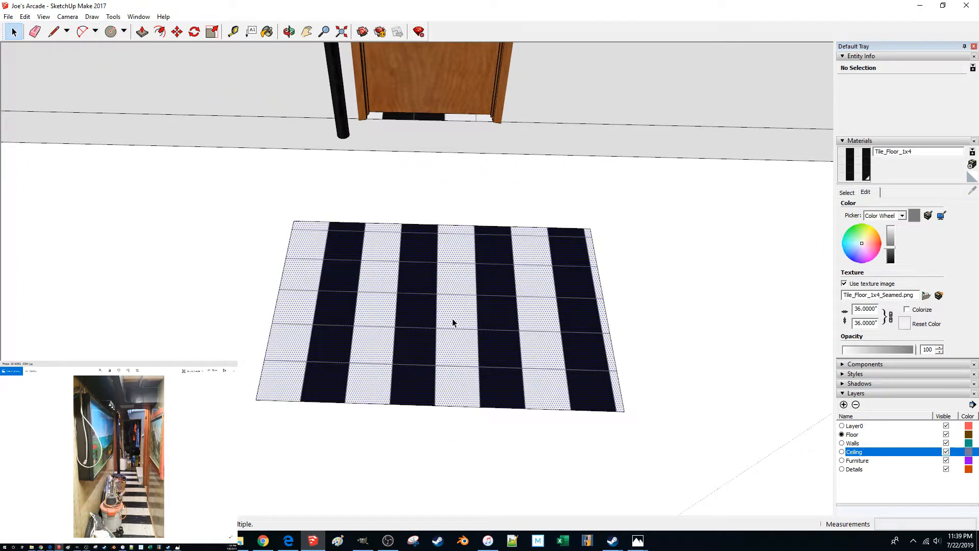
pyautogui.click(681, 307)
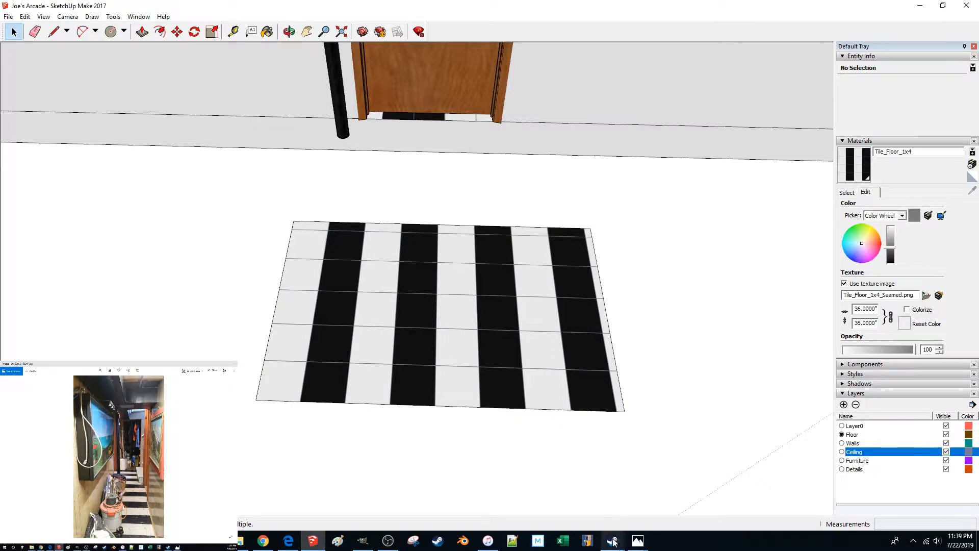
# Switch to GIMP, save Floor_Tile_1x4.xcf and close the program
pyautogui.click(362, 540)
pyautogui.keyDown('ctrl'); pyautogui.scroll(1, 491, 322); pyautogui.keyUp('ctrl')
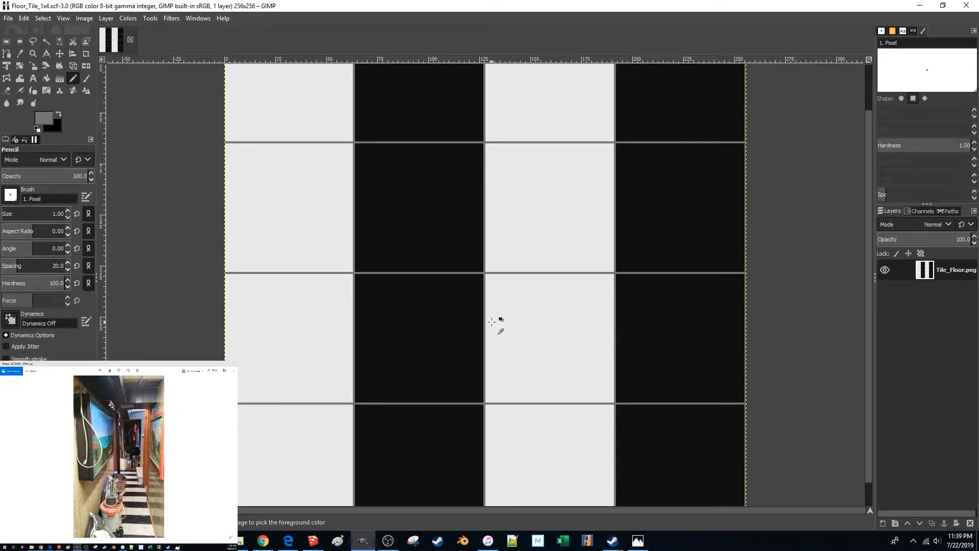
pyautogui.hotkey('ctrl', 's')
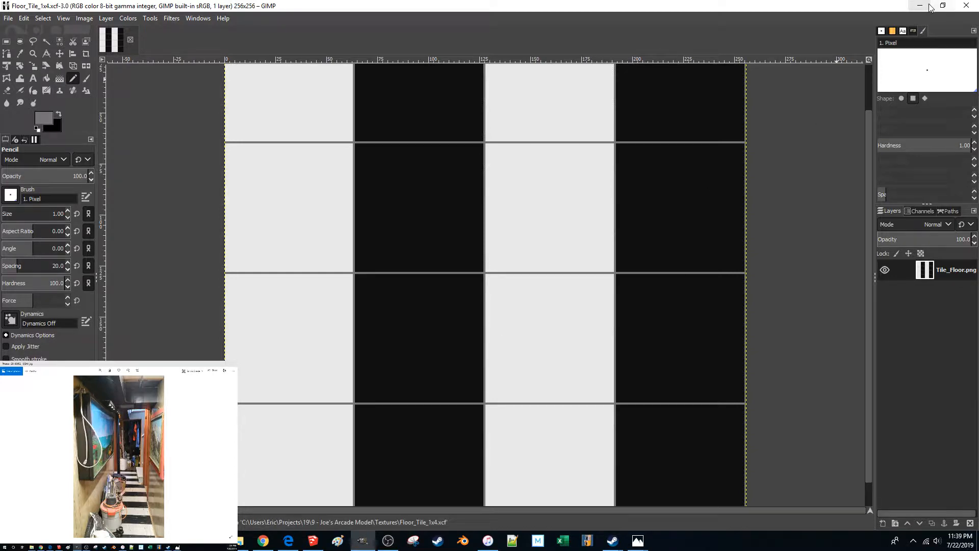
pyautogui.click(966, 6)
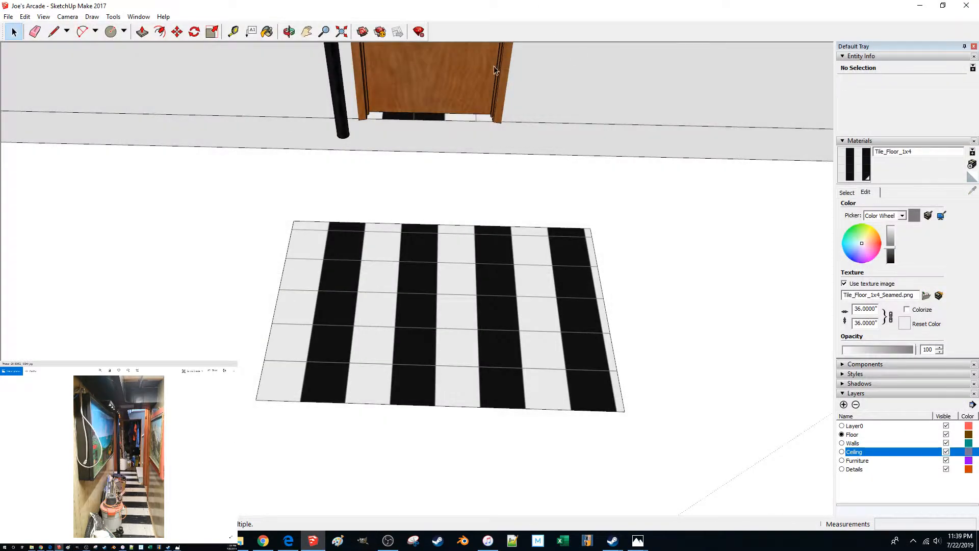
pyautogui.click(477, 304)
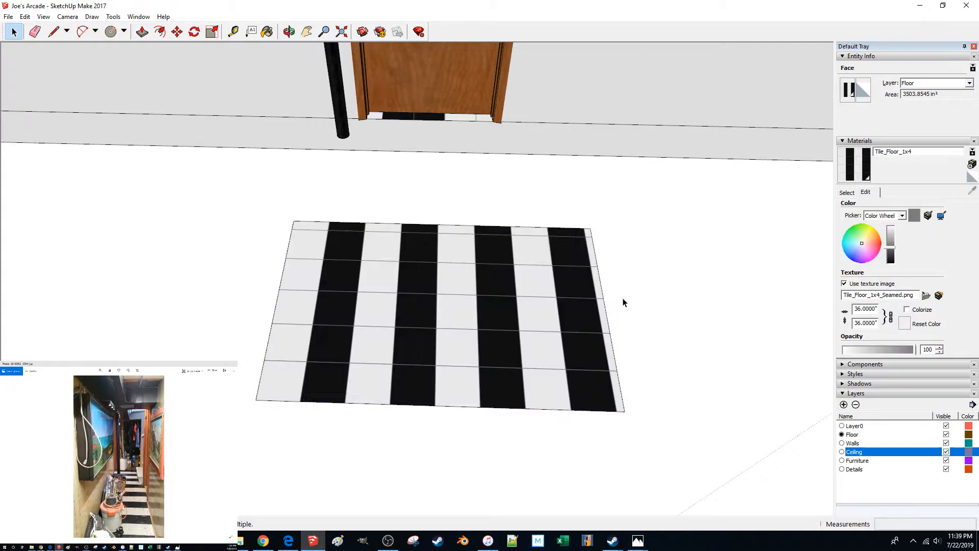
pyautogui.rightClick(385, 387)
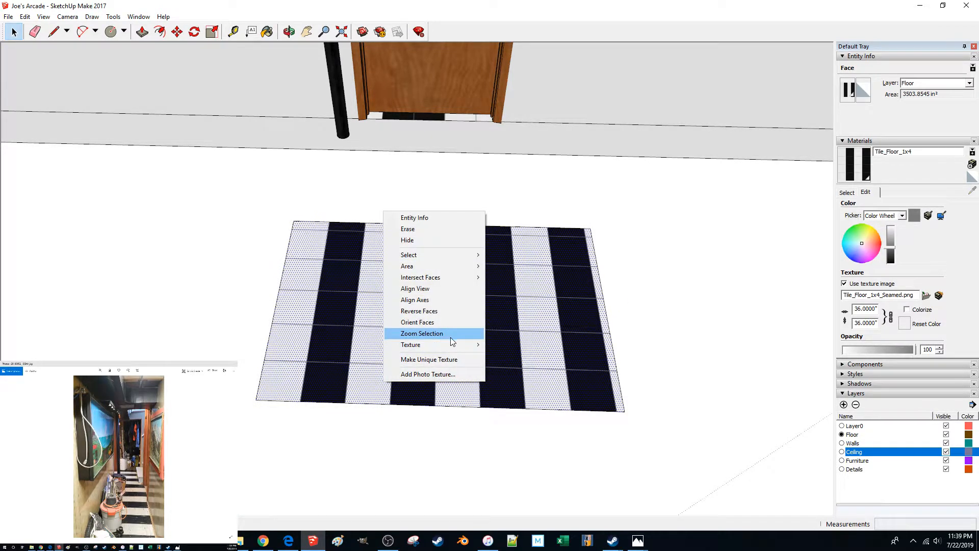
pyautogui.moveTo(457, 349)
pyautogui.click(502, 345)
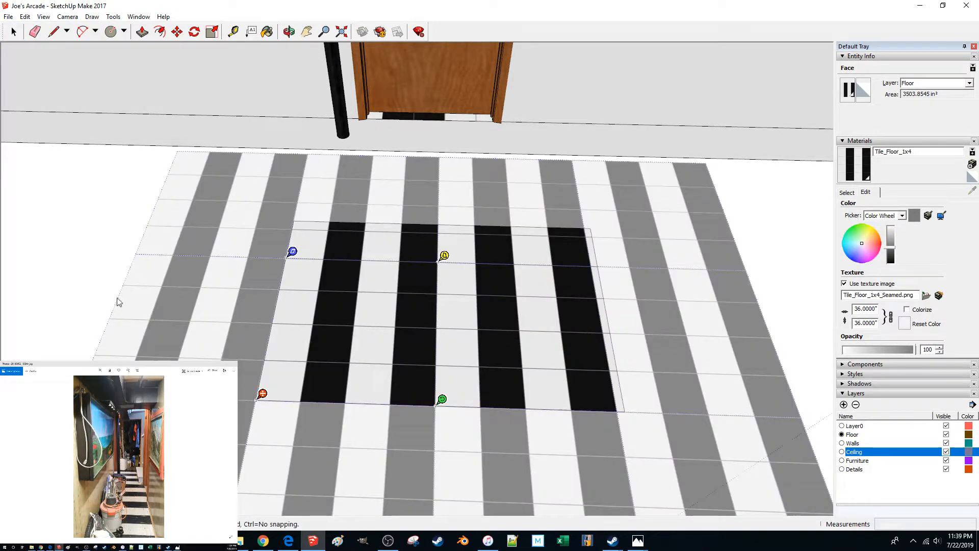
pyautogui.click(102, 289)
pyautogui.click(180, 296)
# Move the striped face's outer edge beside the first white column inward 9 inches so the face starts with a black column
pyautogui.scroll(4, 310, 385)
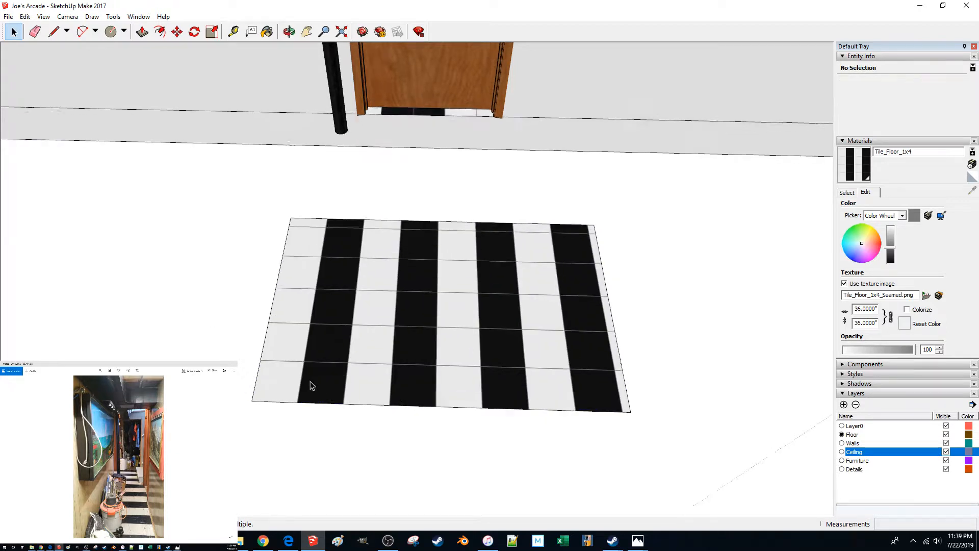
pyautogui.moveTo(170, 143); pyautogui.dragTo(299, 429)
pyautogui.press('m')
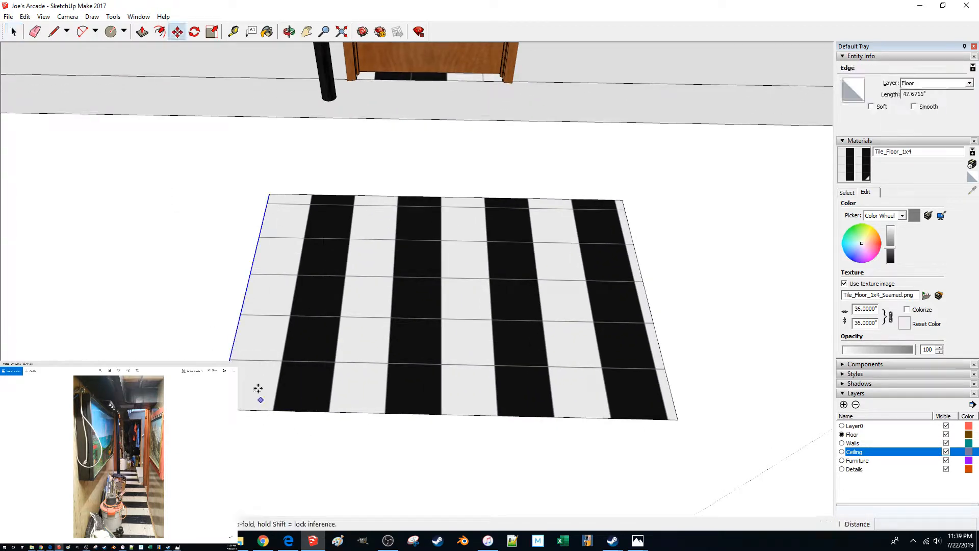
pyautogui.click(257, 375)
pyautogui.write('9')
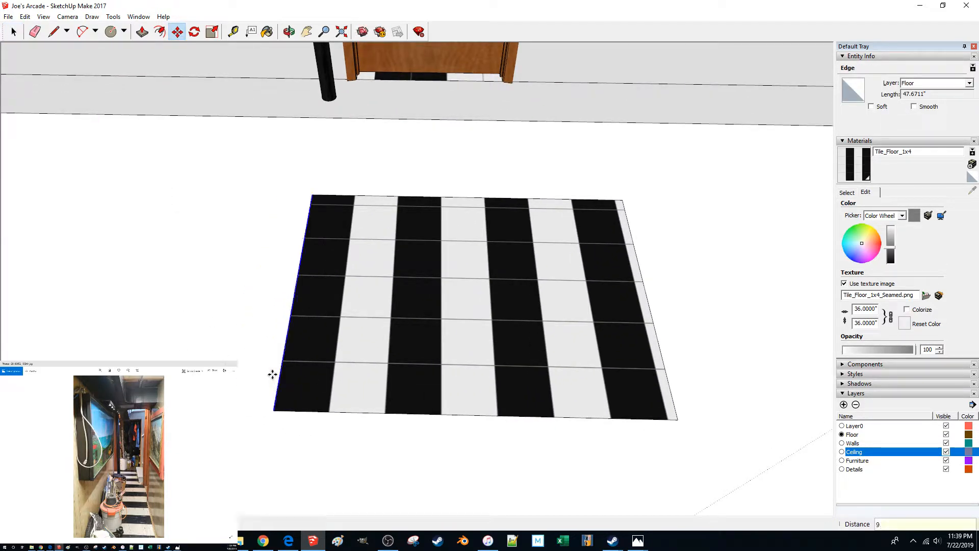
pyautogui.press('Return')
pyautogui.press('space')
# Outline the black corner tile of the striped face as a separate 9-inch square using the Line tool
pyautogui.press('l')
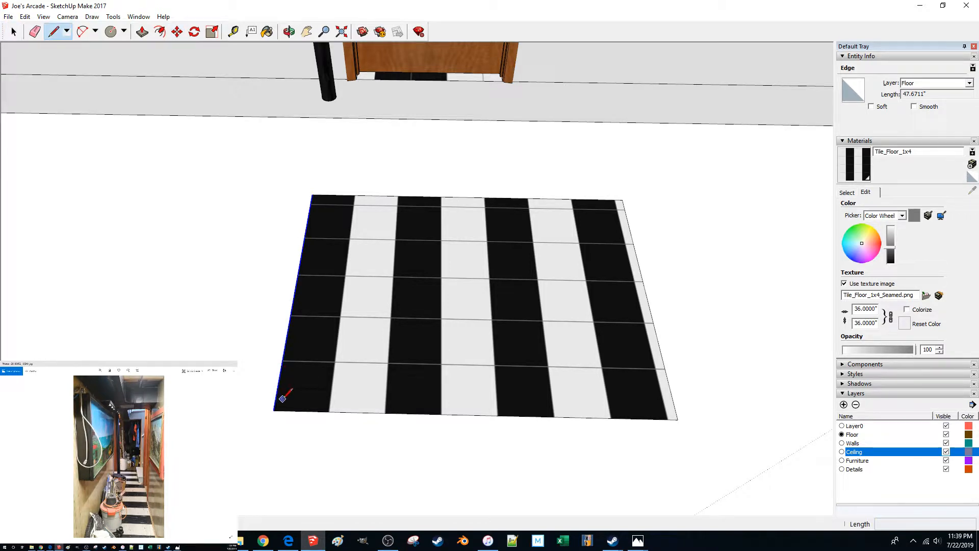
pyautogui.click(279, 405)
pyautogui.write('9')
pyautogui.press('Return')
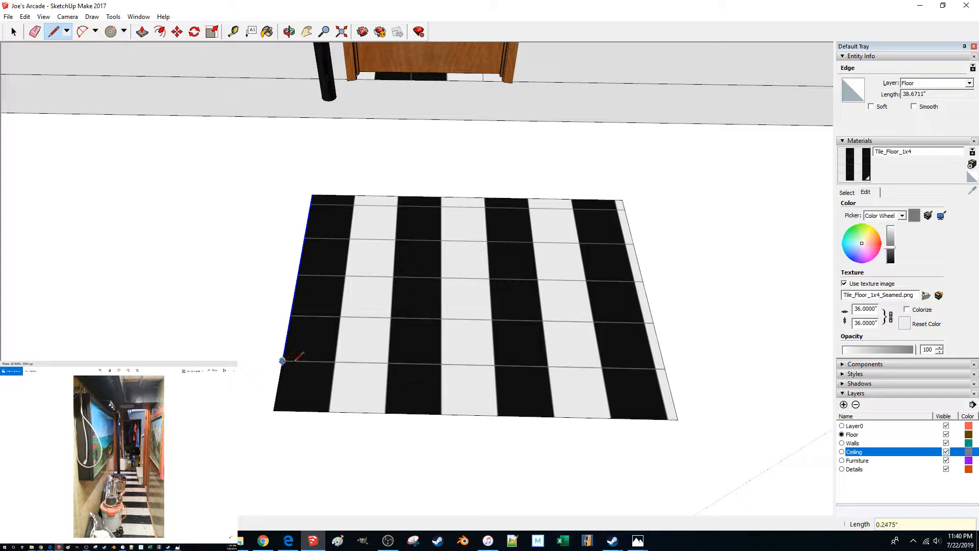
pyautogui.click(334, 361)
pyautogui.click(330, 411)
pyautogui.press('space')
# Delete the rest of the striped face and its leftover edges, keeping only the black corner tile
pyautogui.moveTo(603, 309); pyautogui.dragTo(605, 309)
pyautogui.press('Delete')
pyautogui.moveTo(655, 199); pyautogui.dragTo(374, 244)
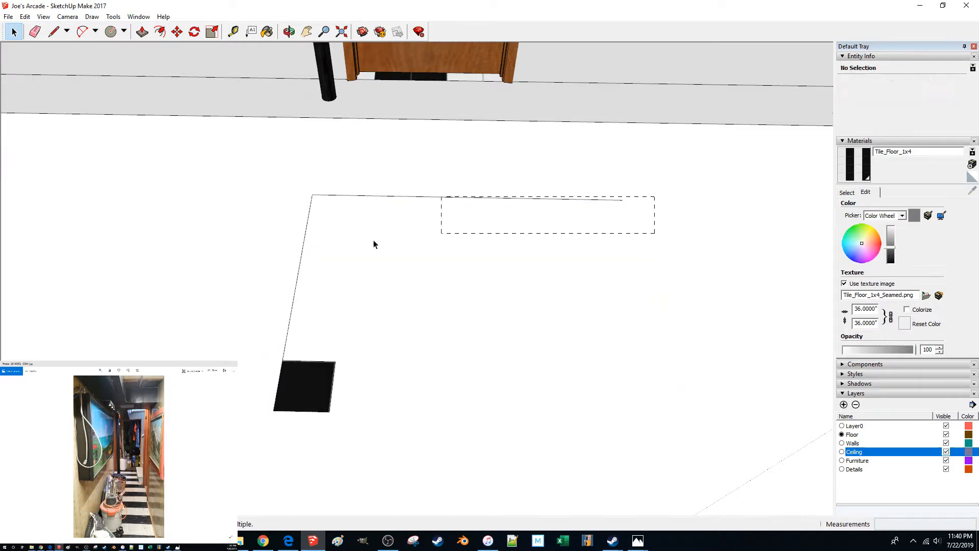
pyautogui.moveTo(112, 255); pyautogui.dragTo(113, 255)
pyautogui.press('Delete')
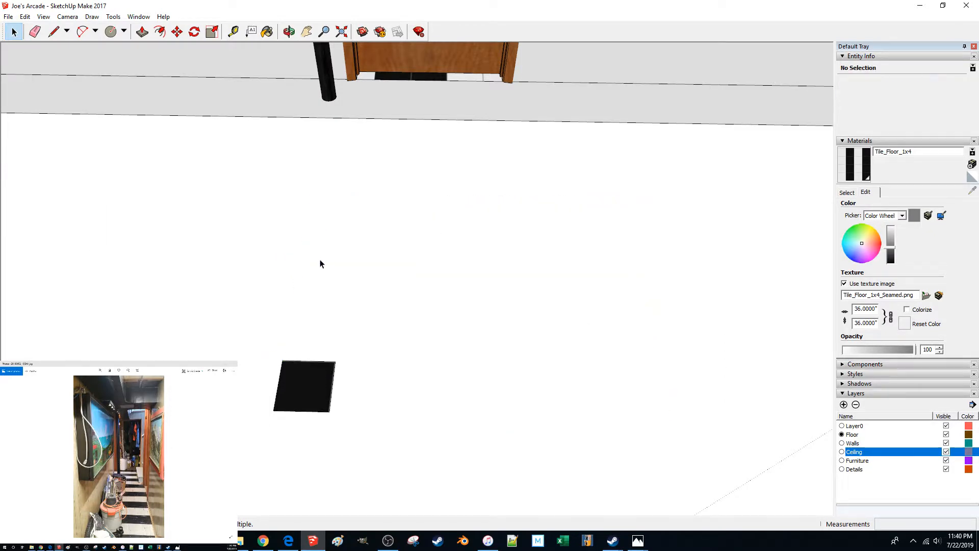
# Move the black tile's far edge toward its near edge to reduce the tile to 9 by 4 inches
pyautogui.moveTo(326, 301); pyautogui.dragTo(337, 383, button='middle')
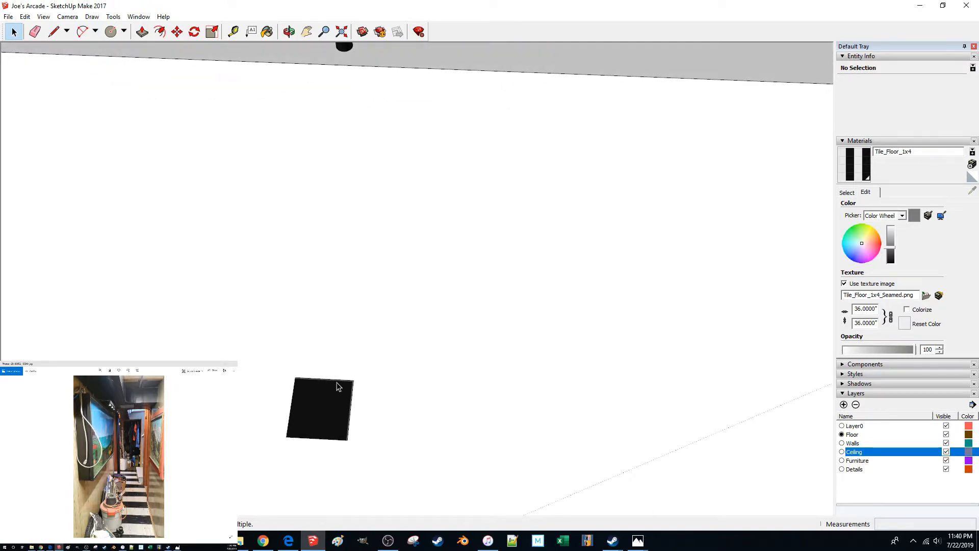
pyautogui.moveTo(255, 427); pyautogui.dragTo(403, 479)
pyautogui.click(388, 472)
pyautogui.moveTo(252, 347); pyautogui.dragTo(374, 393)
pyautogui.press('m')
pyautogui.click(387, 384)
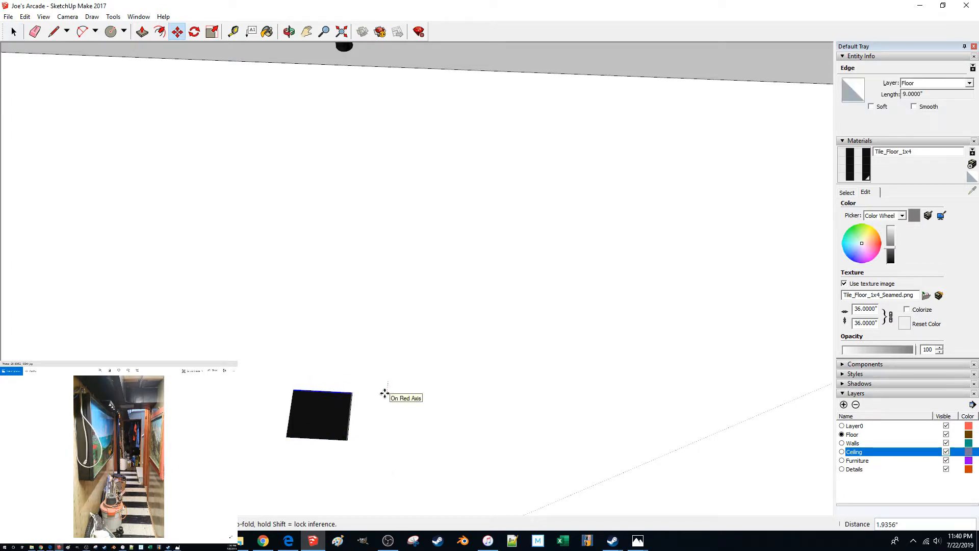
pyautogui.write('4.5')
pyautogui.press('Return')
pyautogui.press('space')
# Measure the short side of the black tile with the Line tool
pyautogui.moveTo(384, 393); pyautogui.dragTo(385, 404, button='middle')
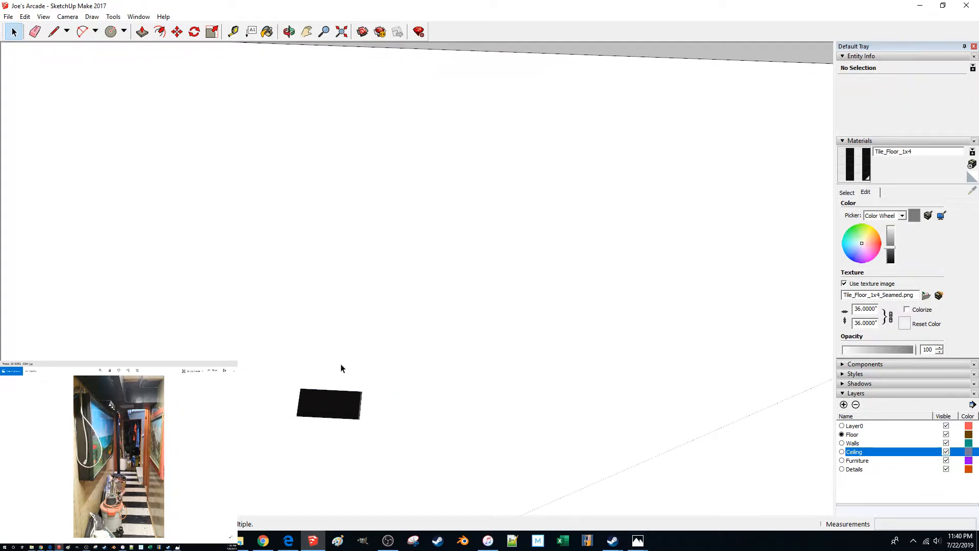
pyautogui.press('l')
pyautogui.click(361, 391)
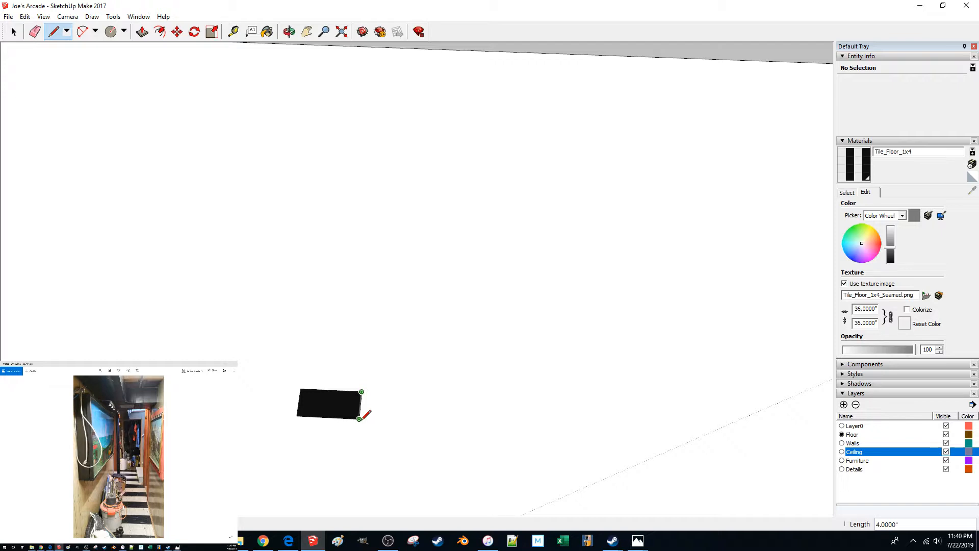
pyautogui.press('space')
# Move the whole black tile piece into the doorway threshold, against the black tiles showing under the door
pyautogui.moveTo(222, 346); pyautogui.dragTo(524, 507)
pyautogui.click(354, 390)
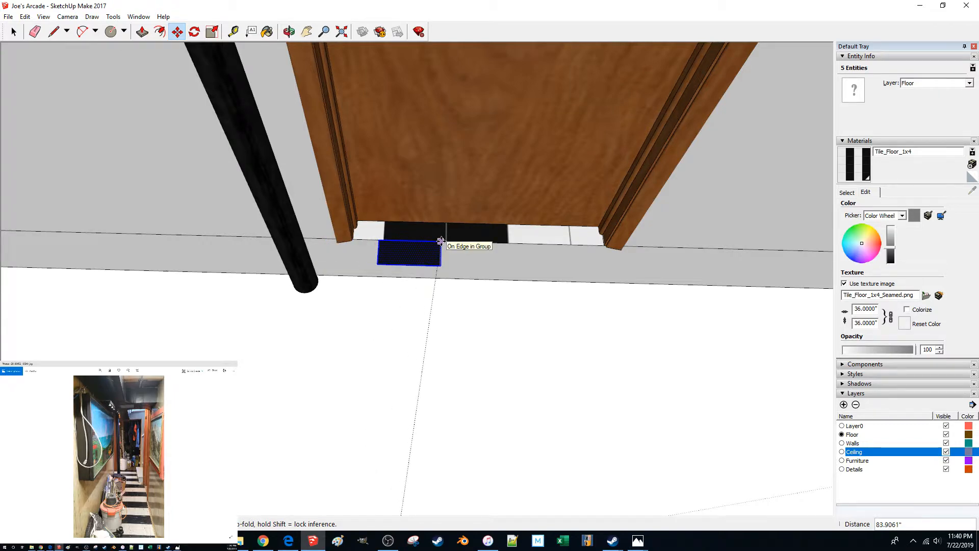
pyautogui.scroll(3, 440, 241)
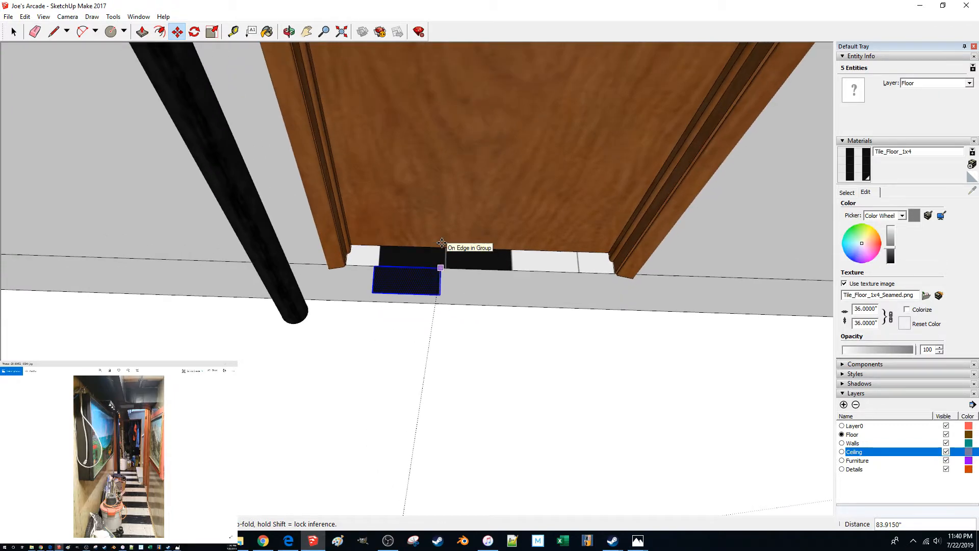
pyautogui.scroll(2, 441, 242)
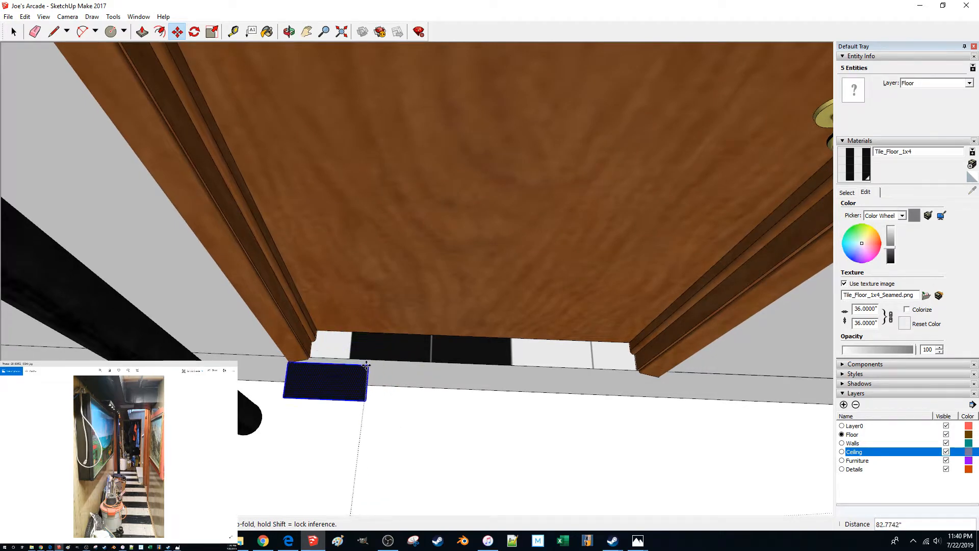
pyautogui.scroll(4, 357, 364)
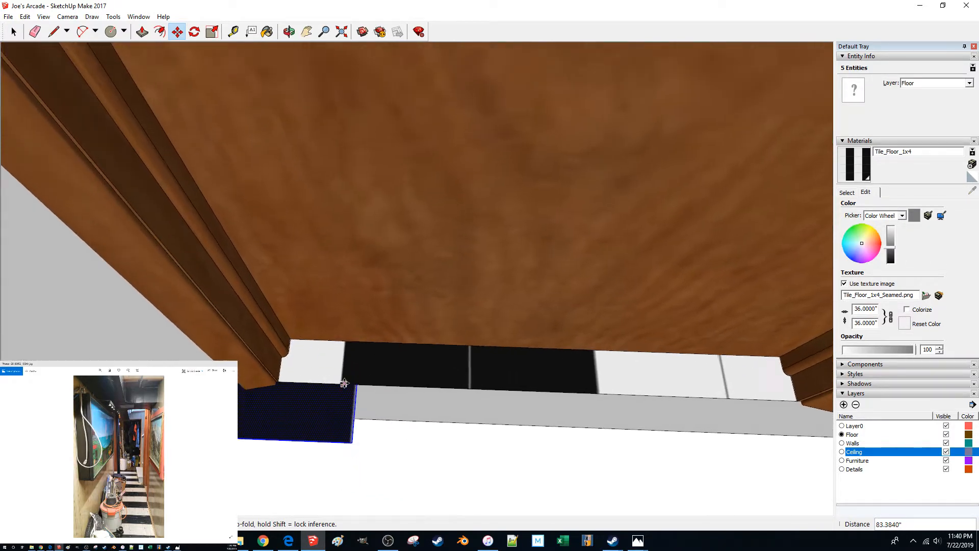
pyautogui.scroll(2, 385, 394)
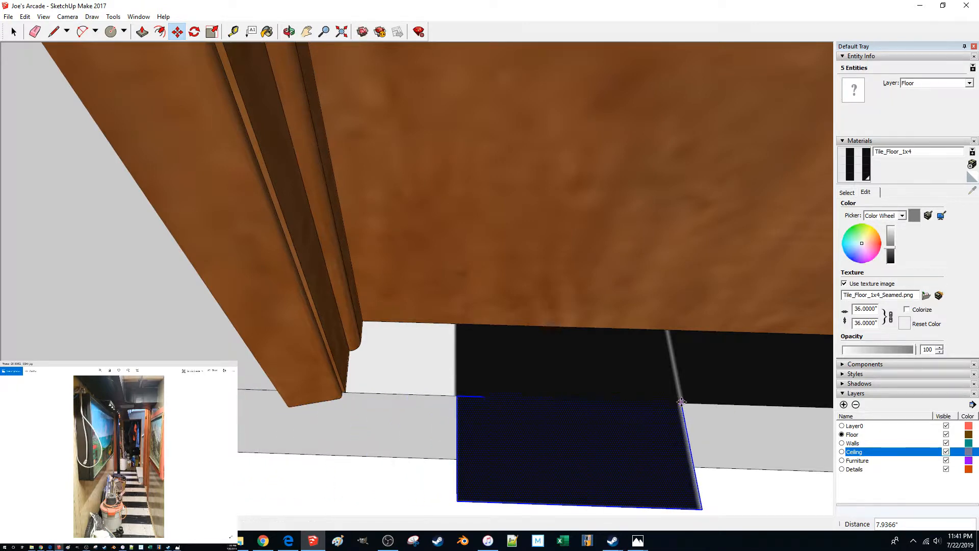
pyautogui.scroll(-2, 703, 447)
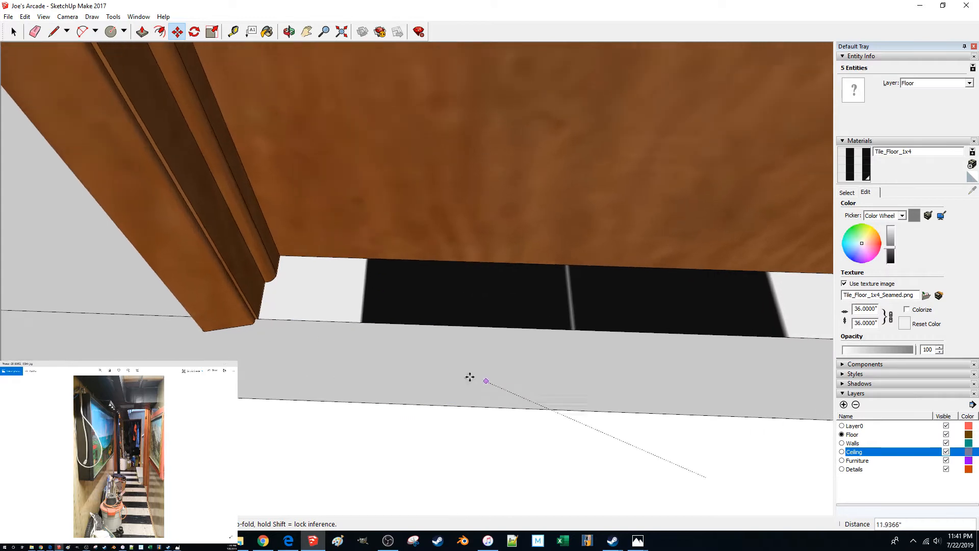
pyautogui.click(486, 408)
# Nudge the black tile sideways along the threshold until its edge and seam line up with the floor tile under the door
pyautogui.scroll(3, 528, 377)
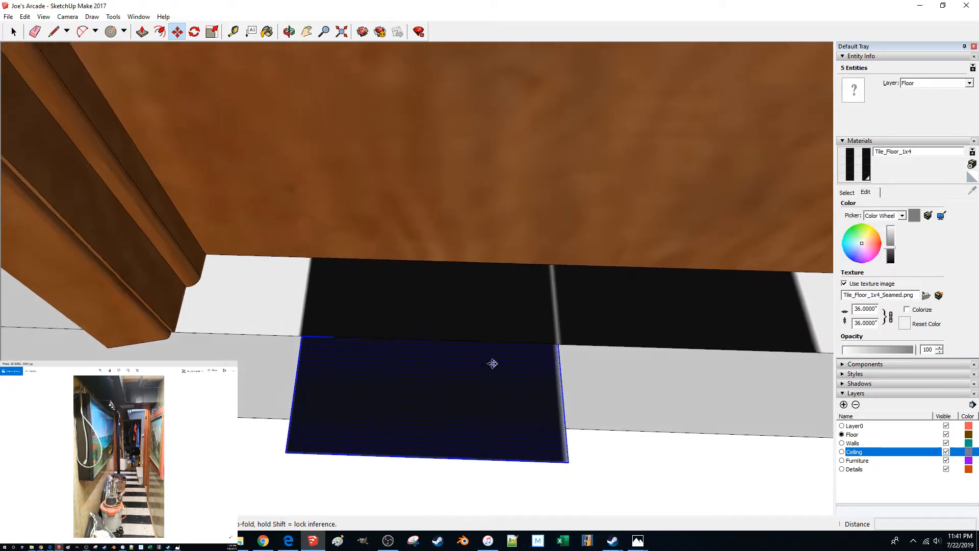
pyautogui.scroll(1, 490, 363)
pyautogui.click(432, 305)
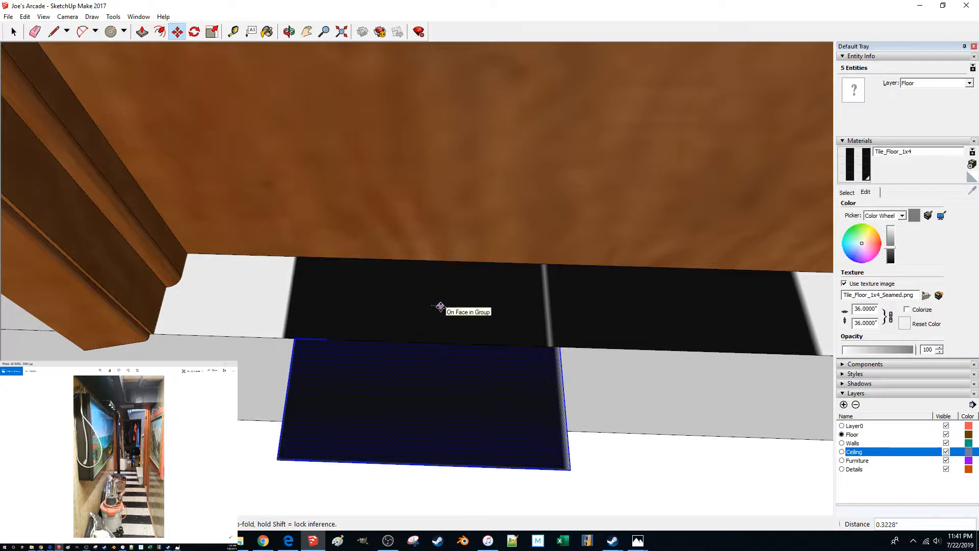
pyautogui.click(321, 316)
pyautogui.click(322, 317)
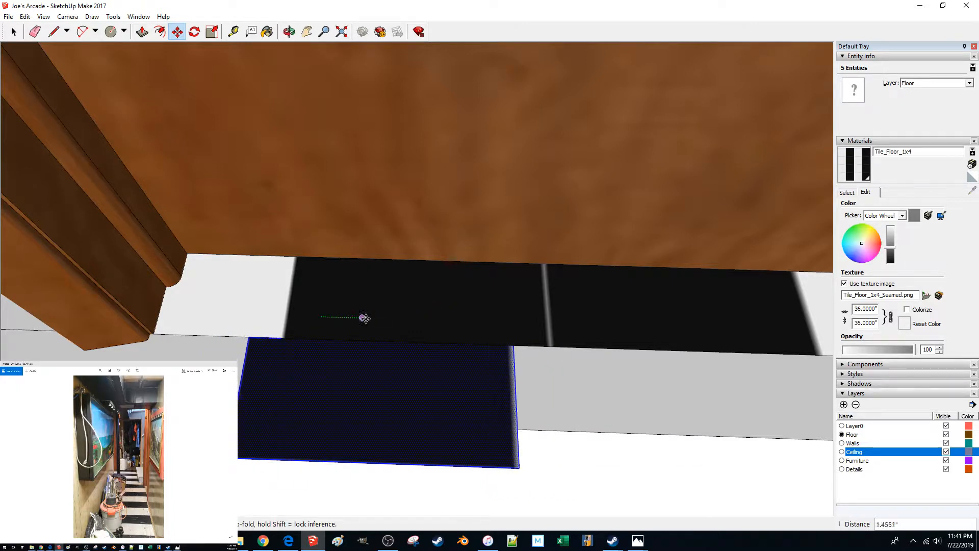
pyautogui.click(399, 319)
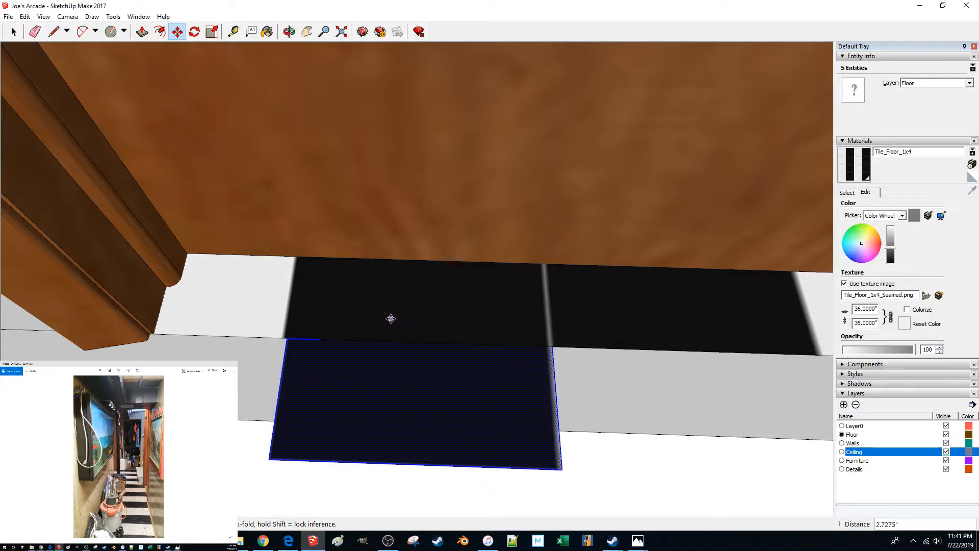
pyautogui.press('Escape')
# Select the threshold tile and compare it with the reference photo of the floor tiles beside the door
pyautogui.press('space')
pyautogui.click(335, 382)
pyautogui.press('m')
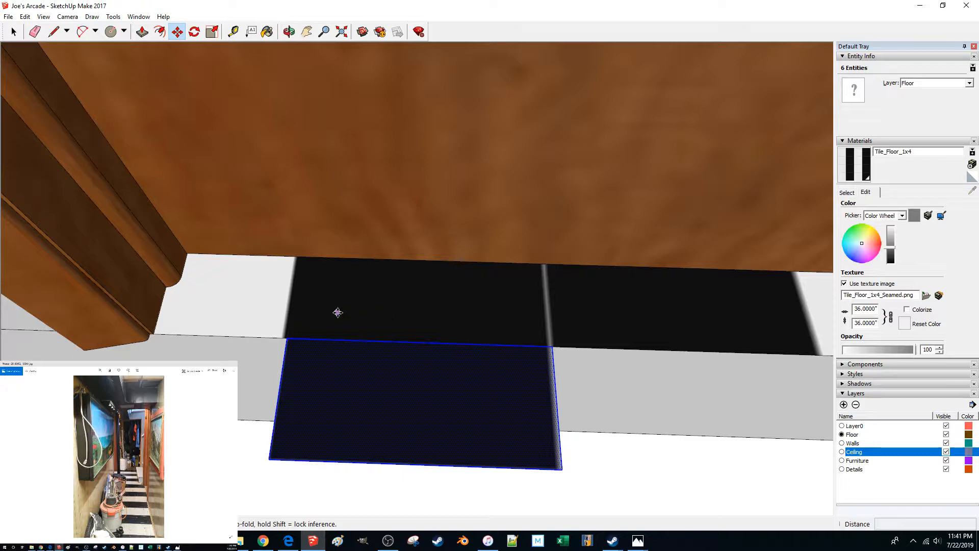
pyautogui.moveTo(338, 312)
pyautogui.mouseDown(button='middle')
pyautogui.moveTo(341, 351)
pyautogui.moveTo(337, 312)
pyautogui.mouseUp(button='middle')
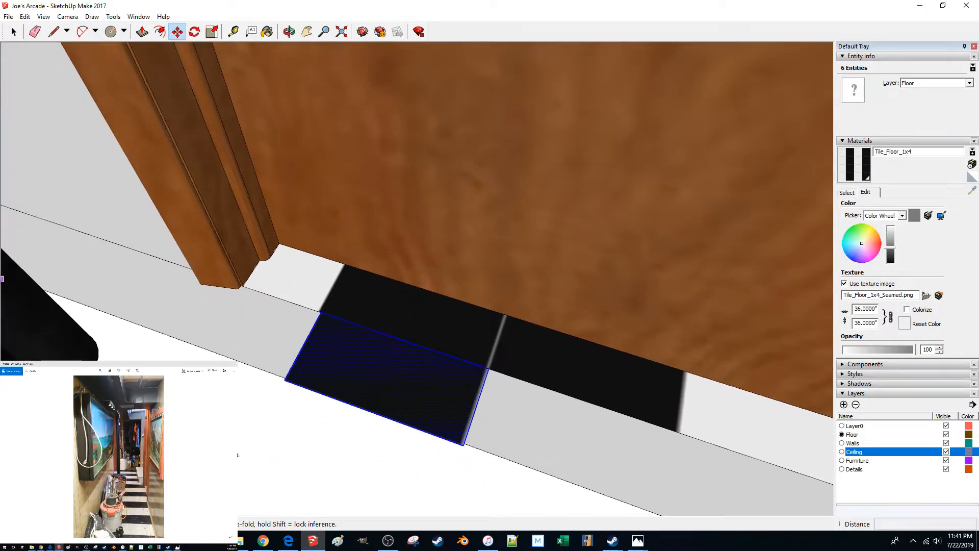
pyautogui.click(142, 362)
pyautogui.press('Right')
pyautogui.press('Right')
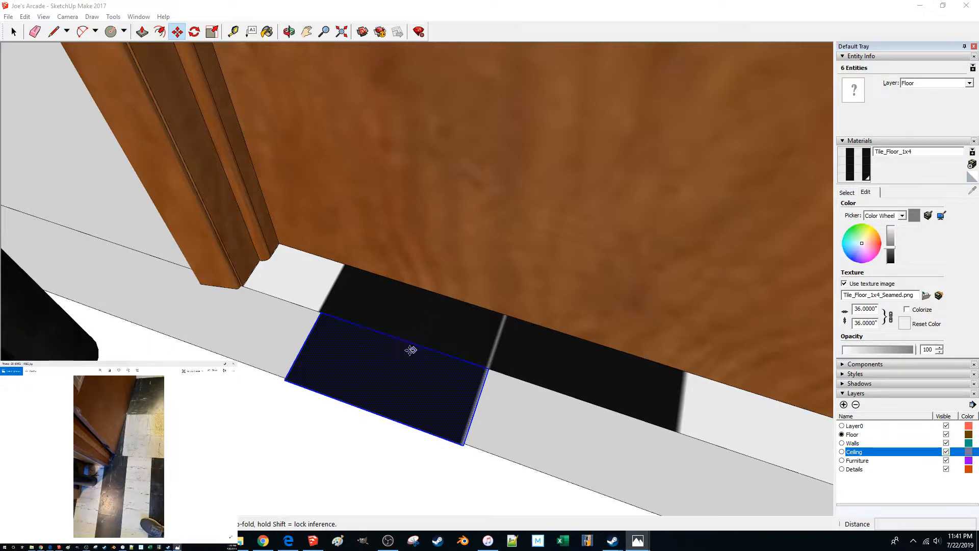
pyautogui.press('super+e')
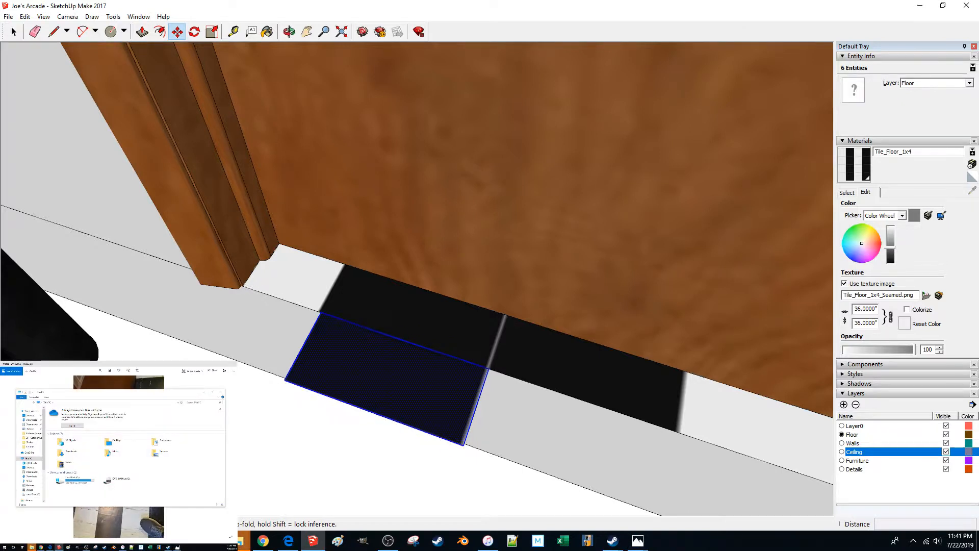
pyautogui.click(220, 394)
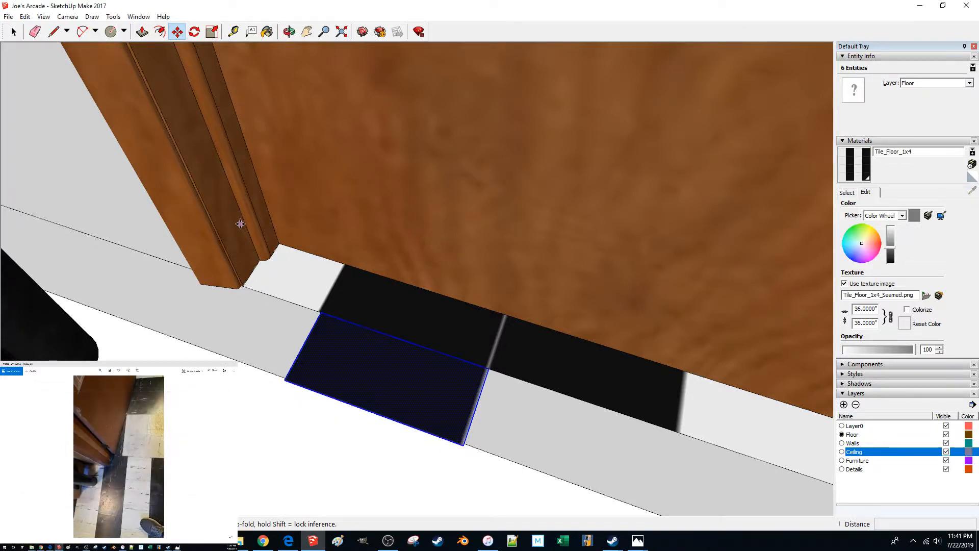
# Examine the checkered floor inside the room, including the area around the side door
pyautogui.press('space')
pyautogui.click(408, 458)
pyautogui.moveTo(408, 459); pyautogui.dragTo(178, 438, button='middle')
pyautogui.scroll(-8, 301, 306)
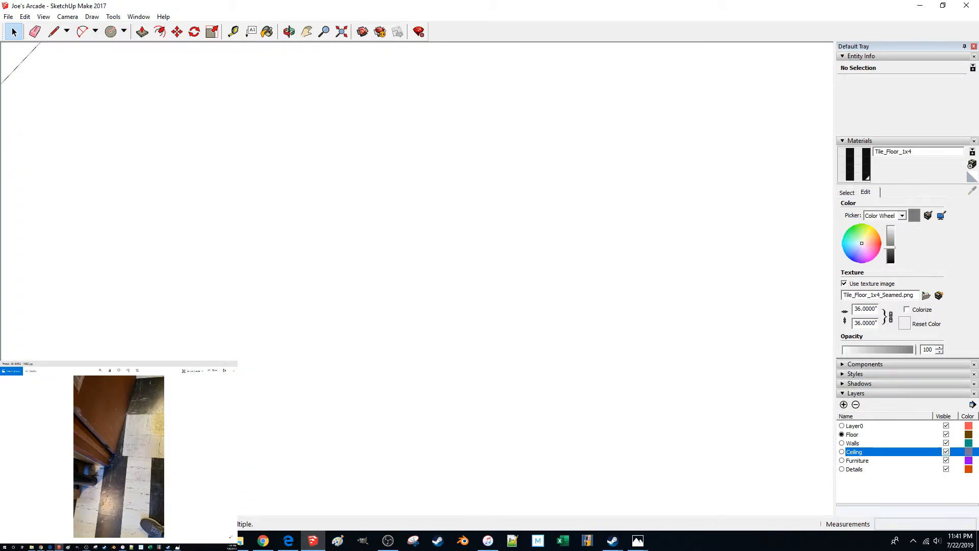
pyautogui.scroll(-8, 259, 331)
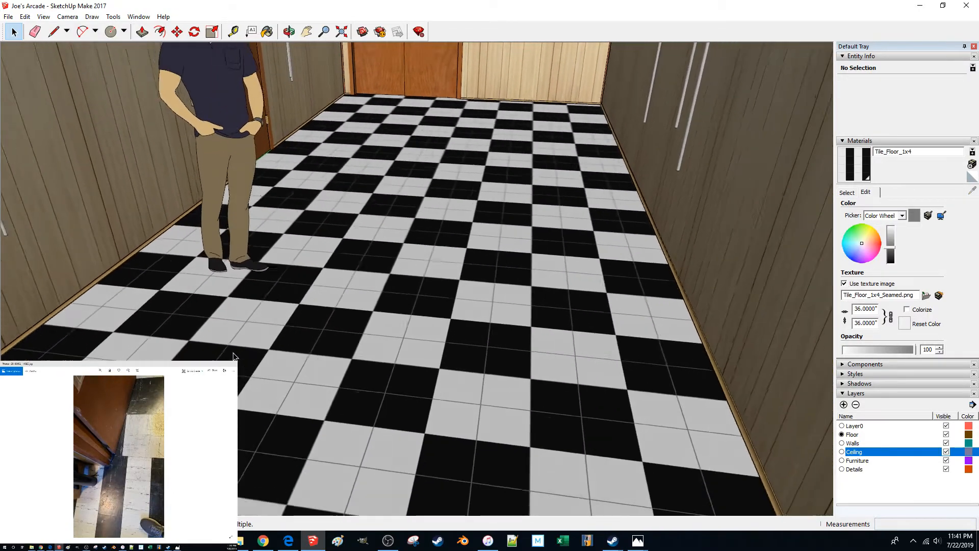
pyautogui.scroll(10, 260, 329)
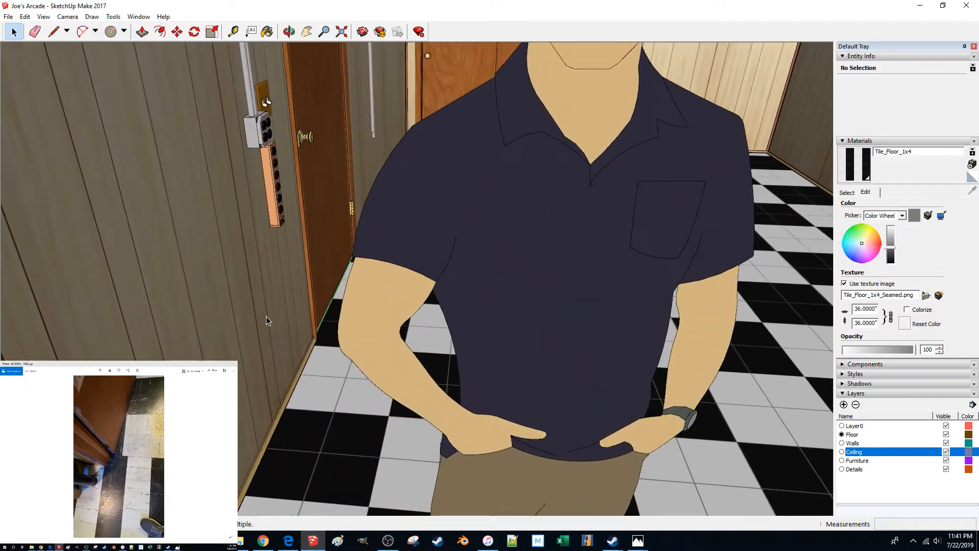
pyautogui.scroll(-10, 266, 320)
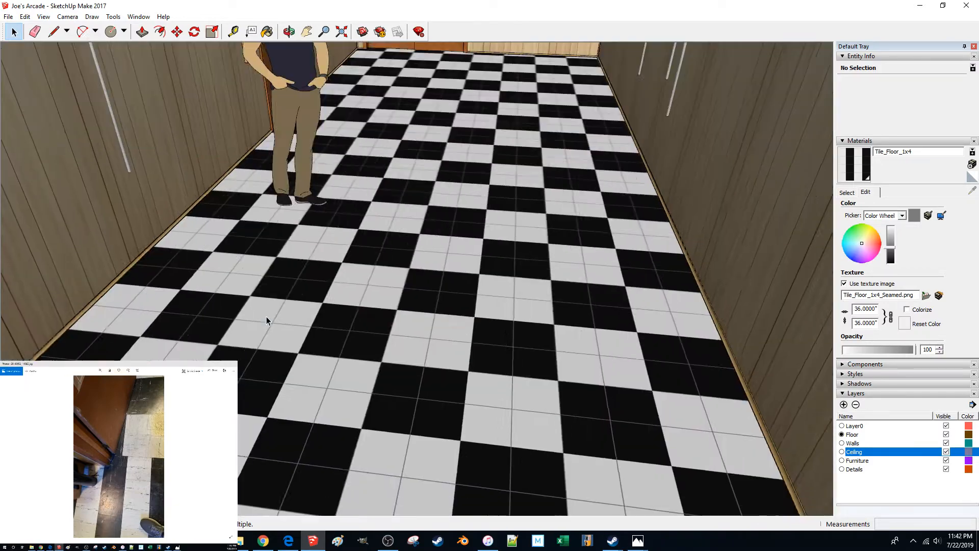
pyautogui.scroll(3, 266, 320)
pyautogui.scroll(-3, 295, 291)
pyautogui.scroll(5, 295, 290)
# Select the solid floor group beneath the room and view it from outside the building
pyautogui.moveTo(295, 290); pyautogui.dragTo(356, 272, button='middle')
pyautogui.click(364, 273)
pyautogui.scroll(6, 364, 273)
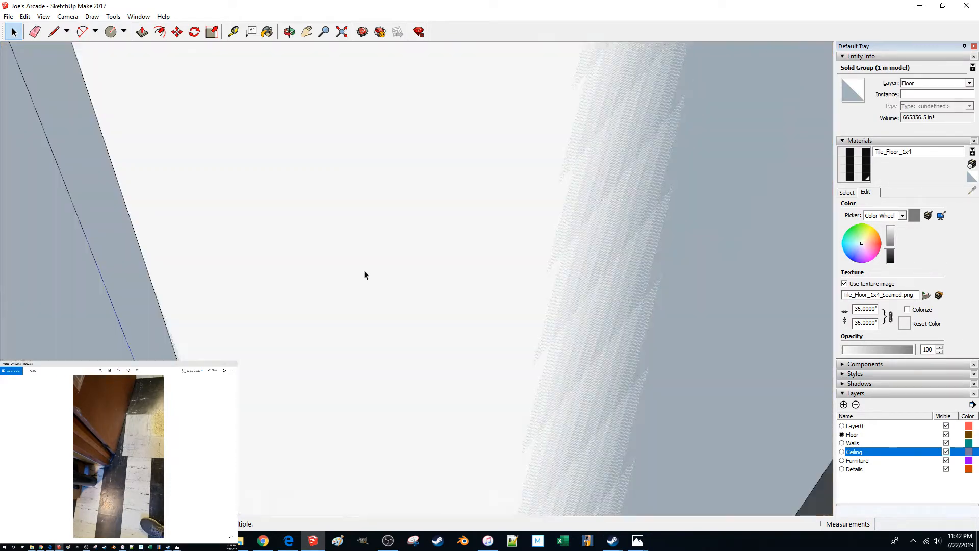
pyautogui.scroll(-15, 364, 275)
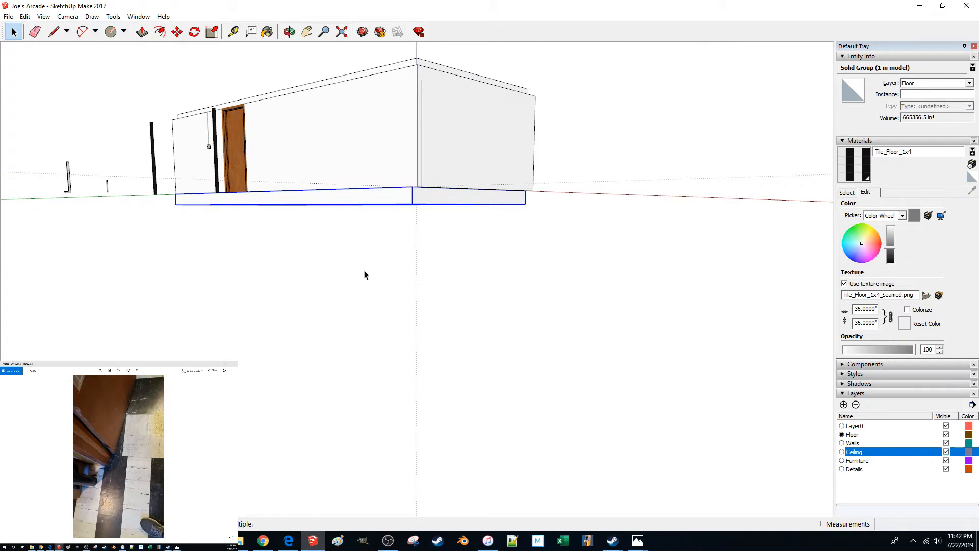
# Move the selected solid floor group 200 inches along the red axis, clear of the building
pyautogui.press('m')
pyautogui.moveTo(341, 282); pyautogui.dragTo(248, 451, button='middle')
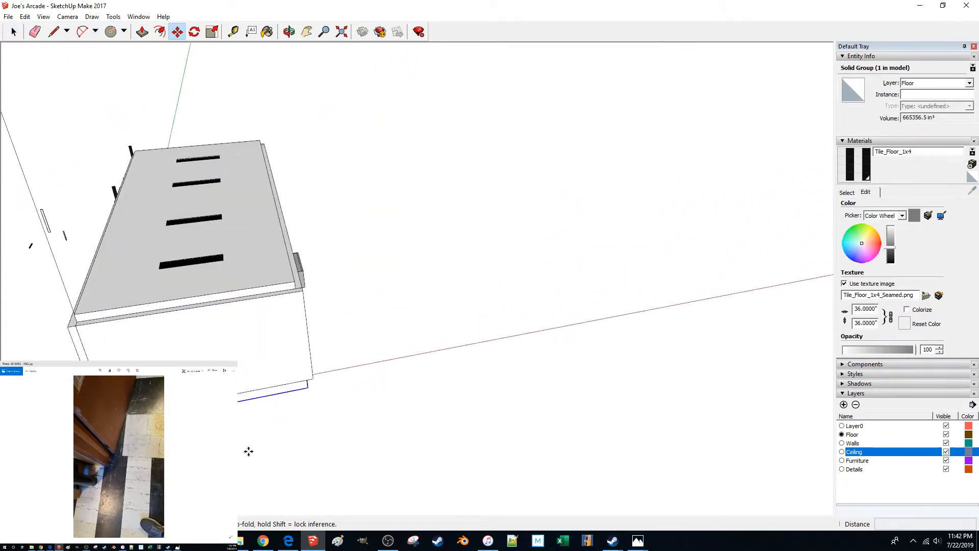
pyautogui.click(248, 451)
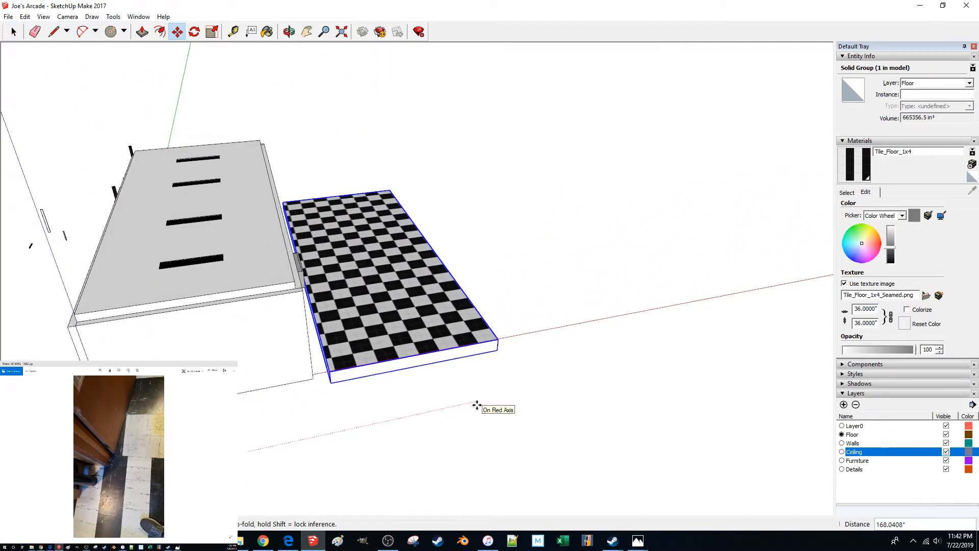
pyautogui.write('20')
pyautogui.press('Return')
pyautogui.scroll(3, 476, 404)
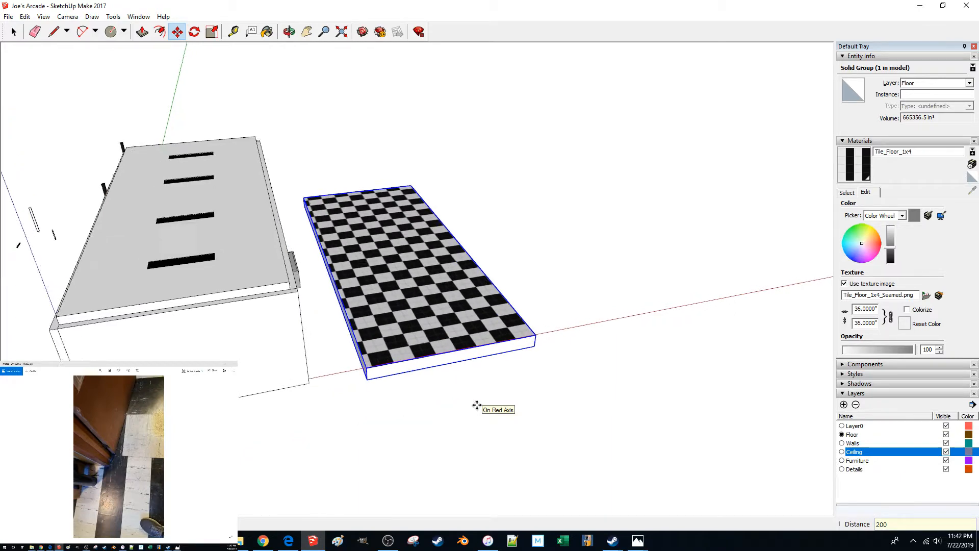
# Open the floor group for editing and push its near end face inward 18 inches
pyautogui.press('space')
pyautogui.click(624, 460)
pyautogui.moveTo(624, 459); pyautogui.dragTo(505, 423, button='middle')
pyautogui.click(557, 427)
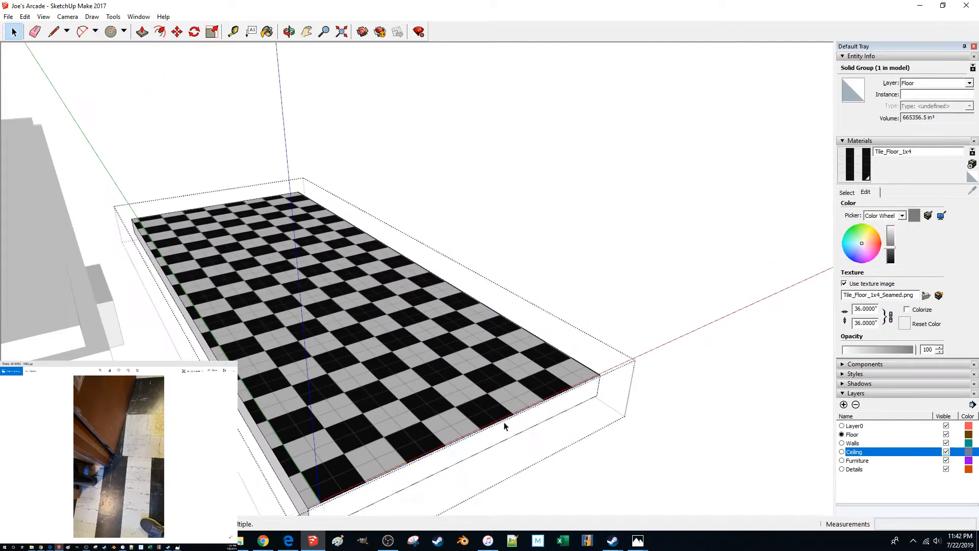
pyautogui.press('p')
pyautogui.click(503, 434)
pyautogui.write('18')
pyautogui.press('Return')
pyautogui.scroll(10, 492, 434)
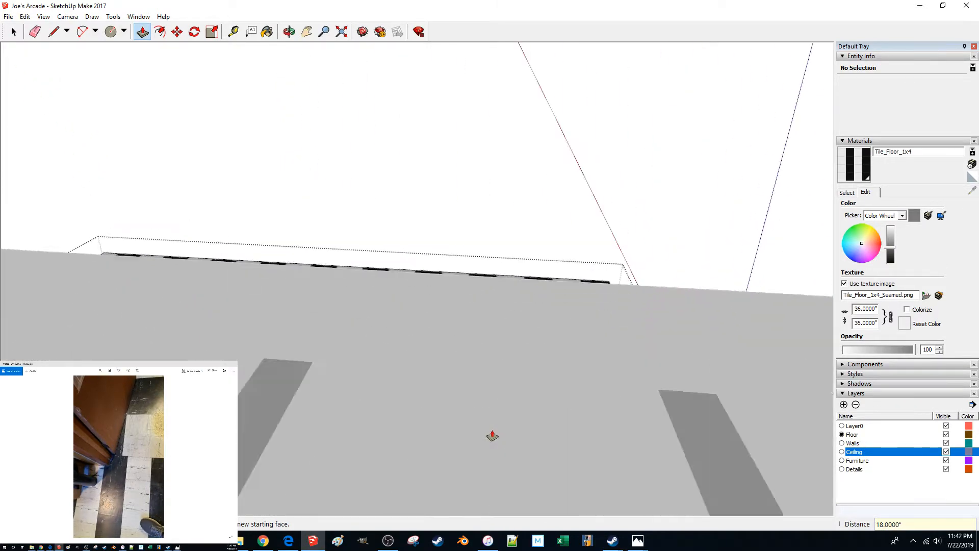
# Pull the floor slab's opposite end face outward 18 inches and close the group
pyautogui.scroll(-10, 492, 435)
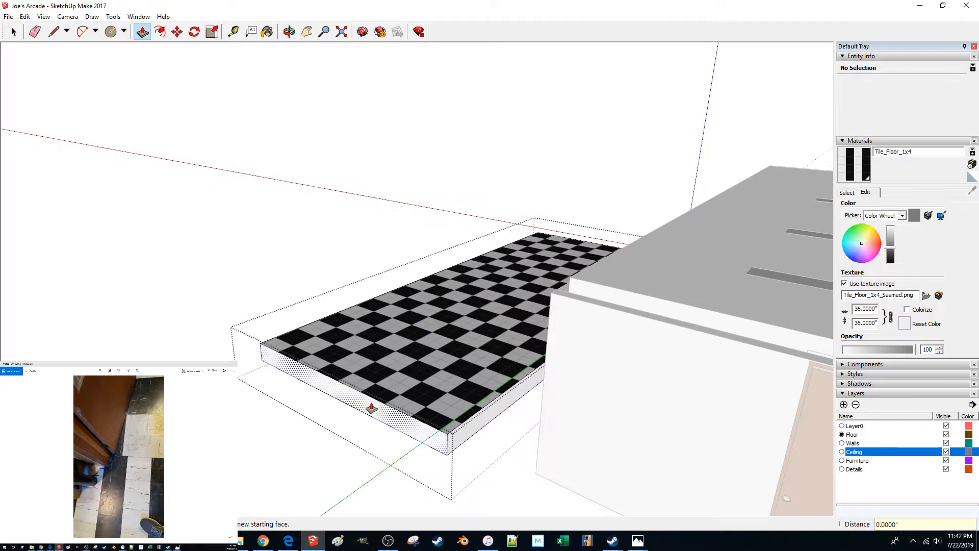
pyautogui.click(372, 411)
pyautogui.write('18')
pyautogui.press('Return')
pyautogui.press('space')
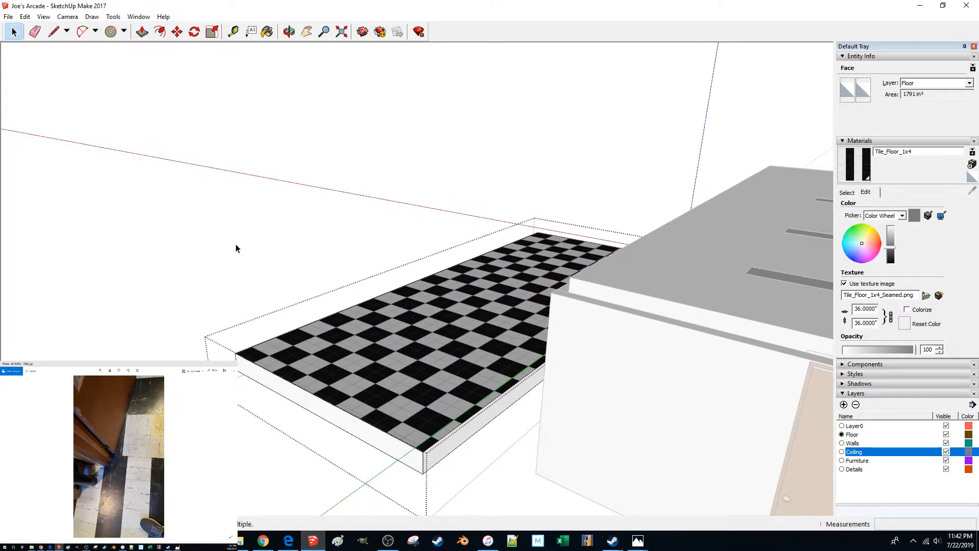
pyautogui.click(223, 237)
# Try moving the floor group 198 inches along its length, and undo that move
pyautogui.click(312, 344)
pyautogui.write('m')
pyautogui.write('198')
pyautogui.press('Return')
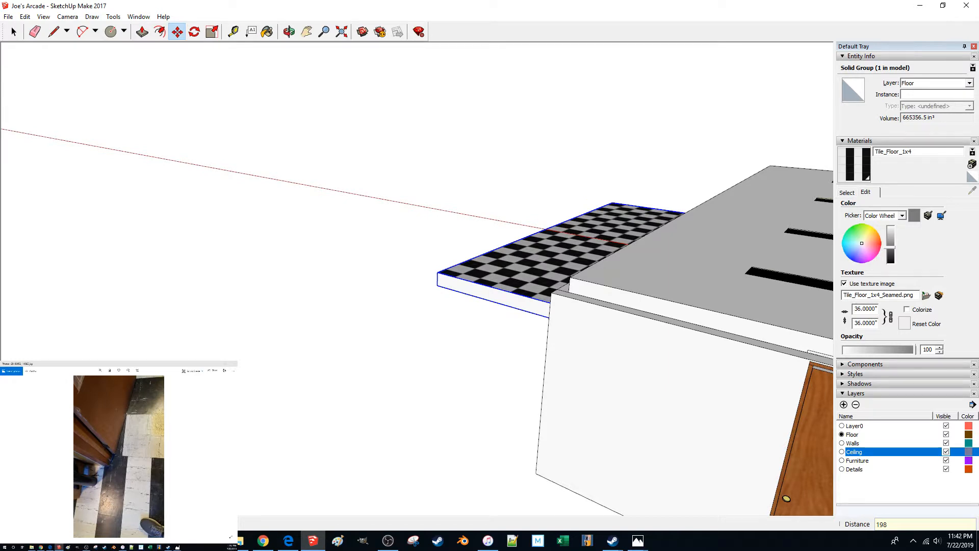
pyautogui.hotkey('ctrl', 'z')
# Move the floor group 18 inches along the green axis to offset the shifted end faces
pyautogui.click(380, 384)
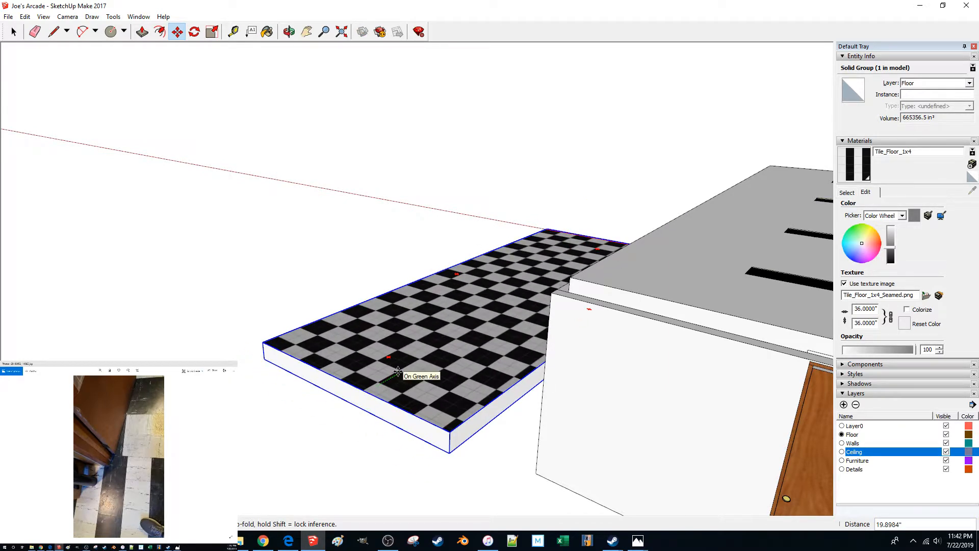
pyautogui.write('18')
pyautogui.scroll(-1, 413, 407)
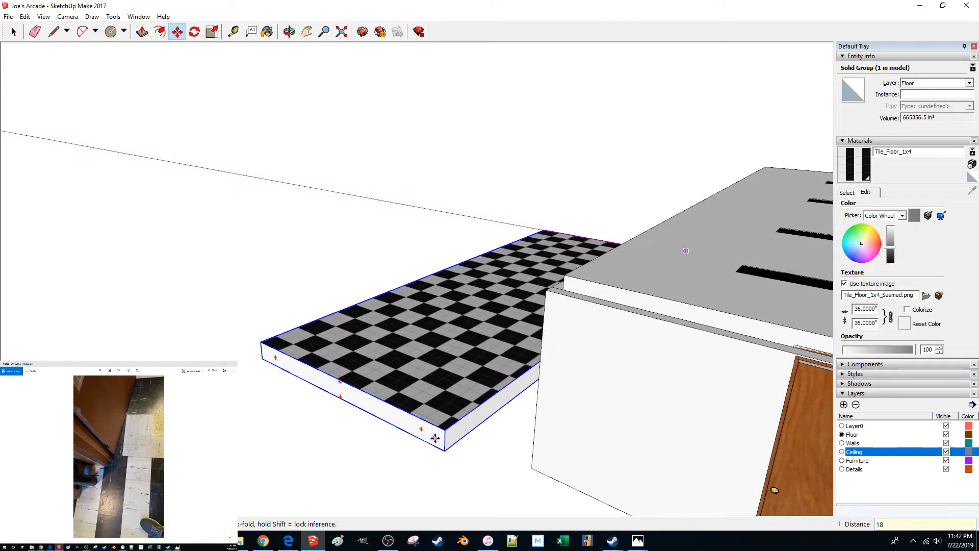
# Move the floor group back along the red axis to its place beneath the building
pyautogui.click(318, 465)
pyautogui.write('2')
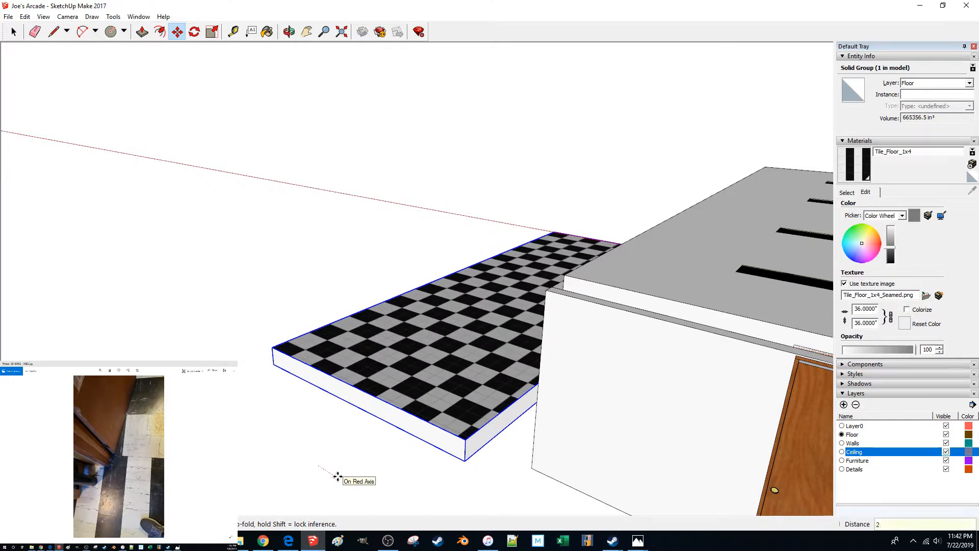
pyautogui.write('16')
pyautogui.press('Return')
pyautogui.press('space')
# Select the black tile in front of the door and move it 9 inches along the green axis toward the black post
pyautogui.moveTo(431, 473); pyautogui.dragTo(404, 487, button='middle')
pyautogui.click(405, 487)
pyautogui.scroll(7, 415, 488)
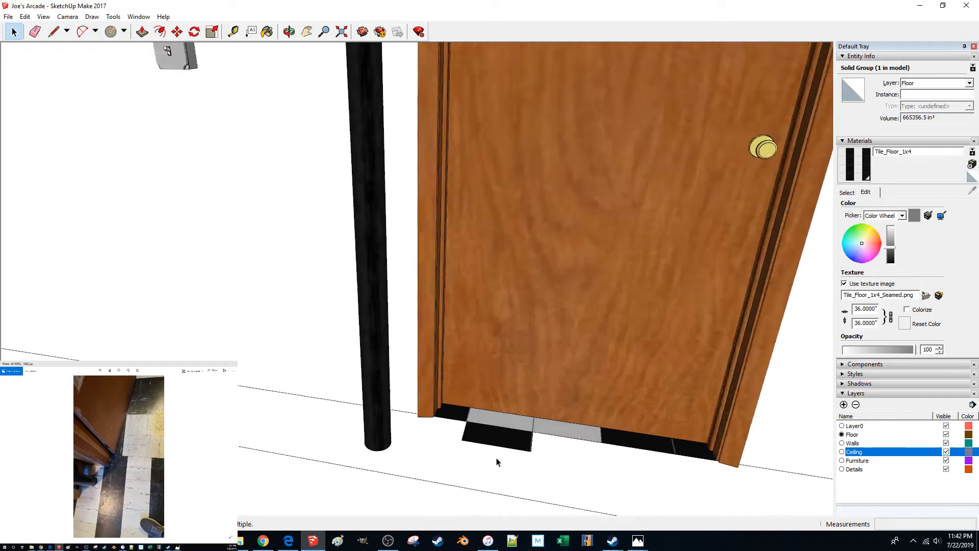
pyautogui.scroll(3, 497, 462)
pyautogui.press('m')
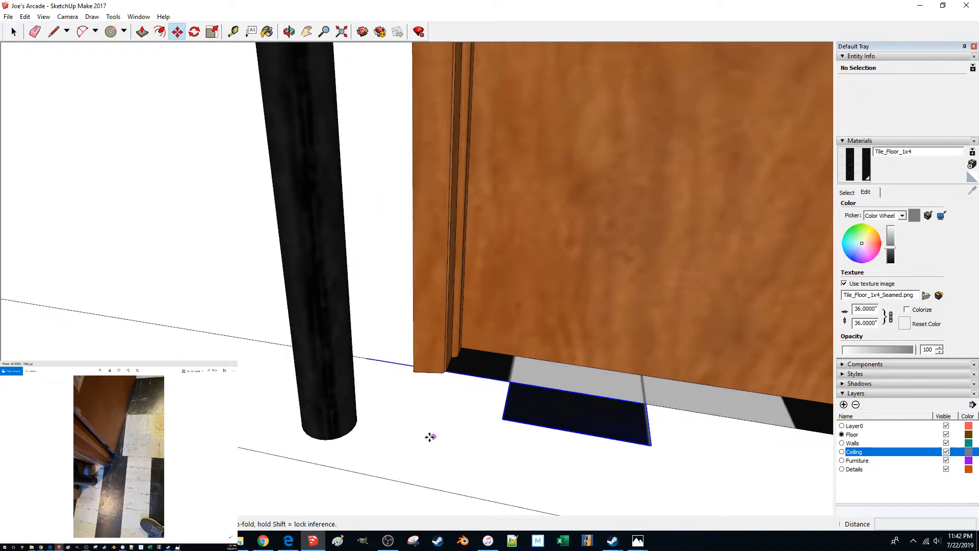
pyautogui.scroll(-2, 397, 423)
pyautogui.press('space')
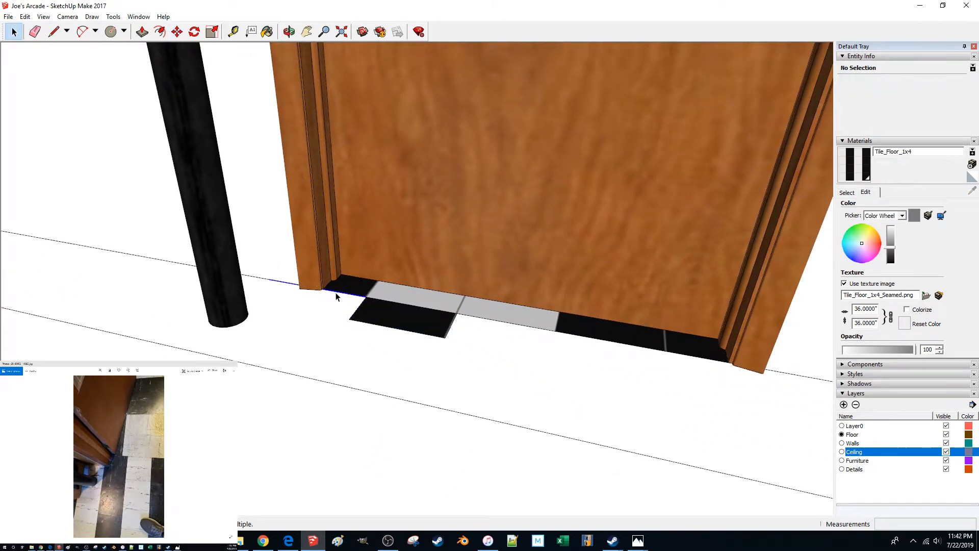
pyautogui.scroll(4, 367, 327)
pyautogui.click(349, 384)
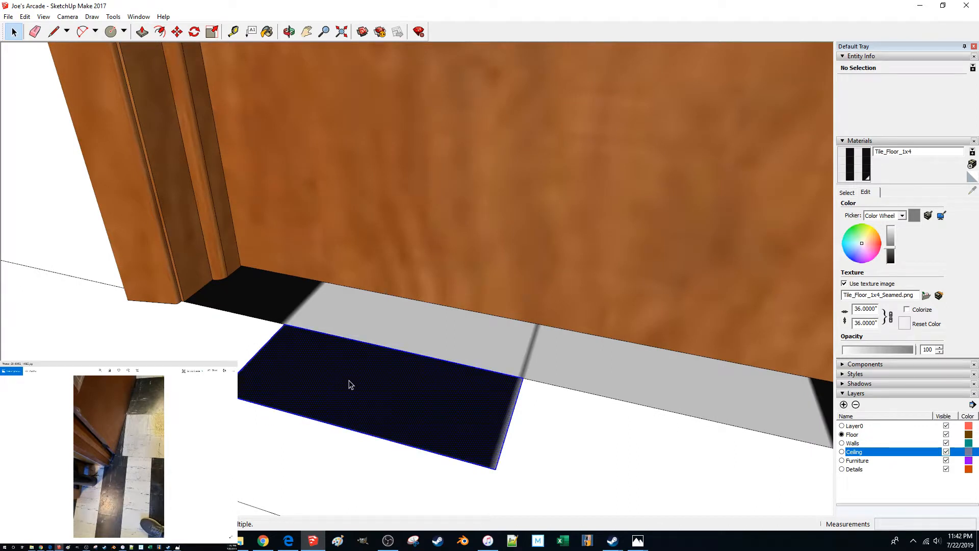
pyautogui.press('m')
pyautogui.click(421, 382)
pyautogui.write('9')
pyautogui.press('Return')
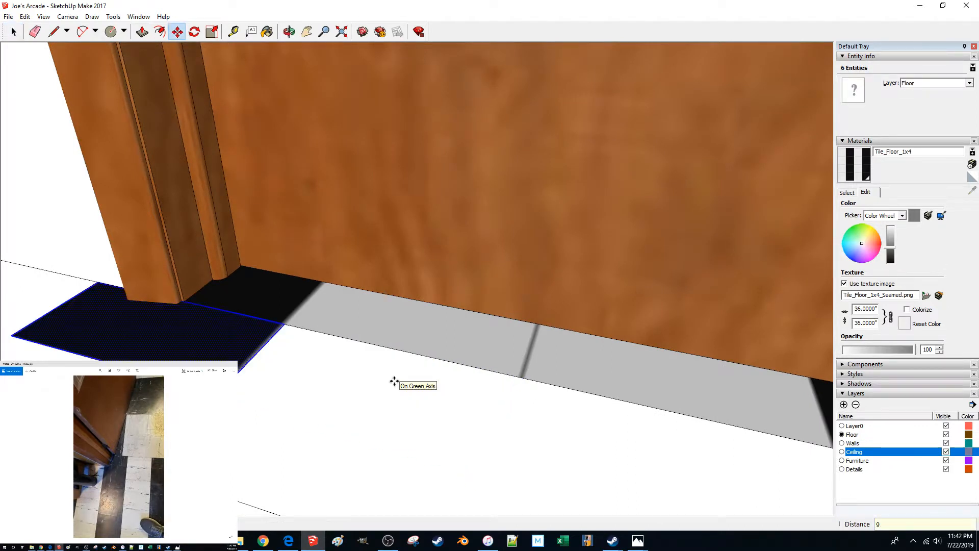
# Move the black tile 2.25 inches back along the threshold, away from the post, and clear the selection
pyautogui.scroll(1, 377, 380)
pyautogui.click(360, 381)
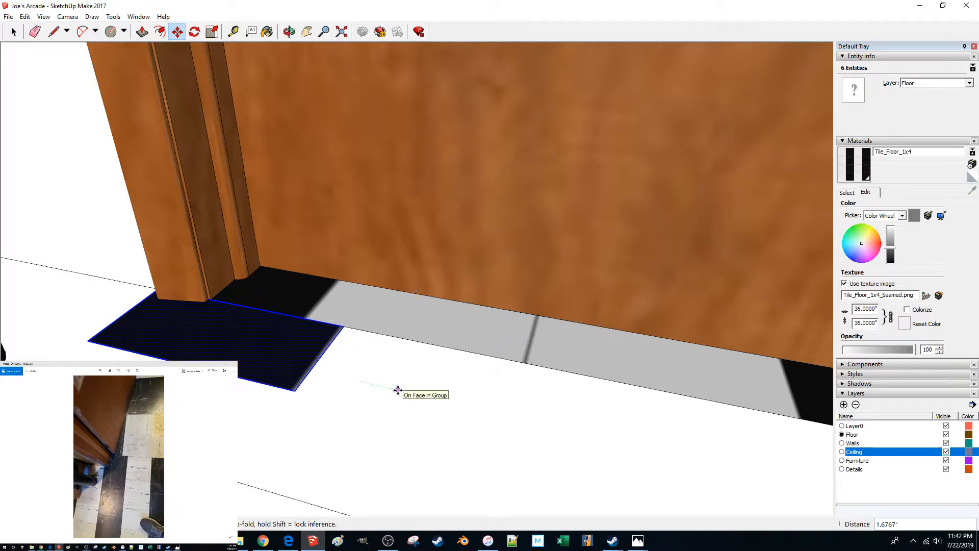
pyautogui.write('2.25')
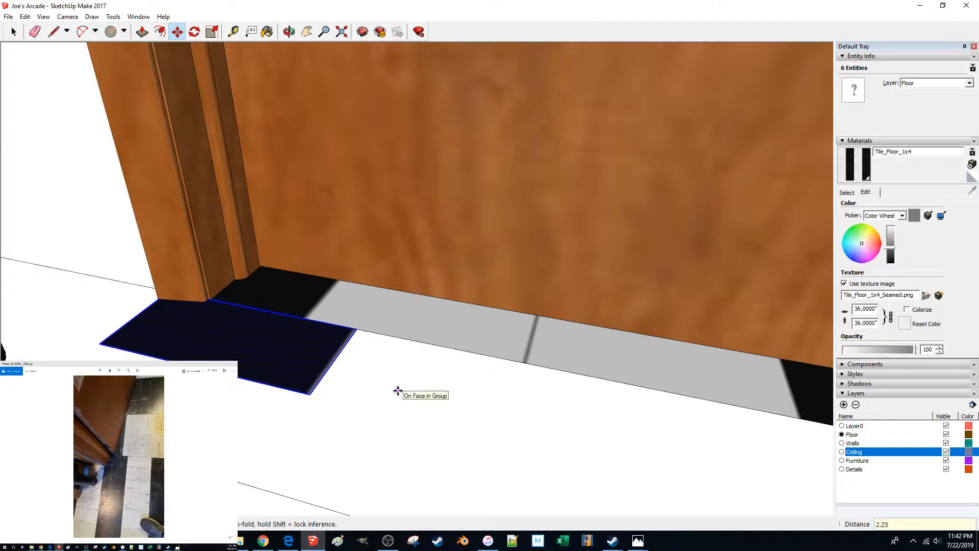
pyautogui.press('Return')
pyautogui.press('space')
pyautogui.moveTo(422, 411); pyautogui.dragTo(306, 352, button='middle')
pyautogui.hotkey('ctrl', 't')
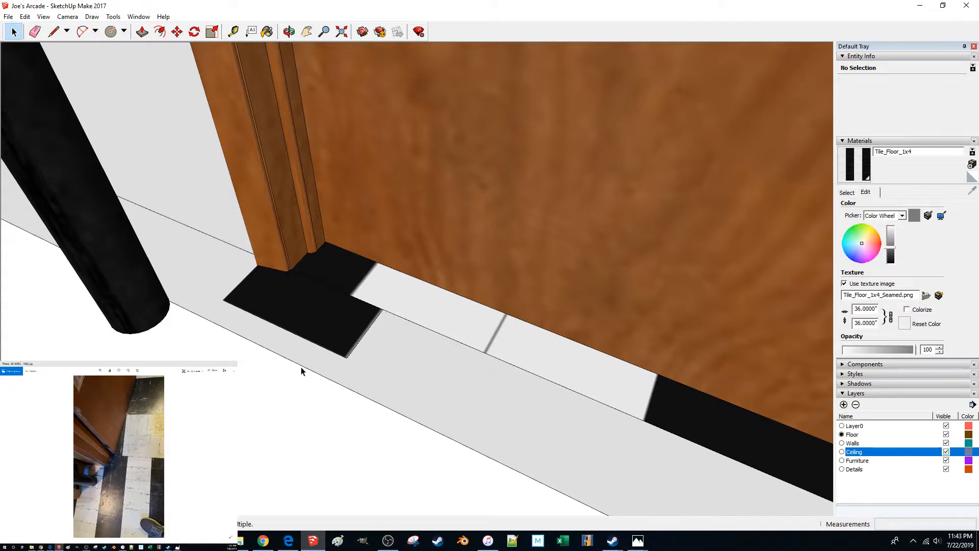
# Go back to the hallway reference photo and examine the striped floor tiles around the post, bench and door frame up close
pyautogui.scroll(-1, 321, 340)
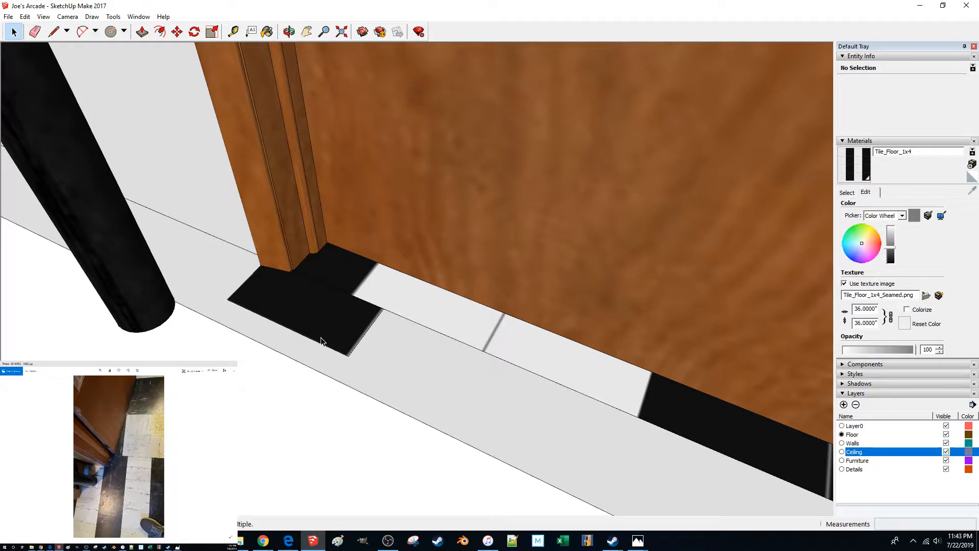
pyautogui.click(149, 410)
pyautogui.press('Left')
pyautogui.press('Left')
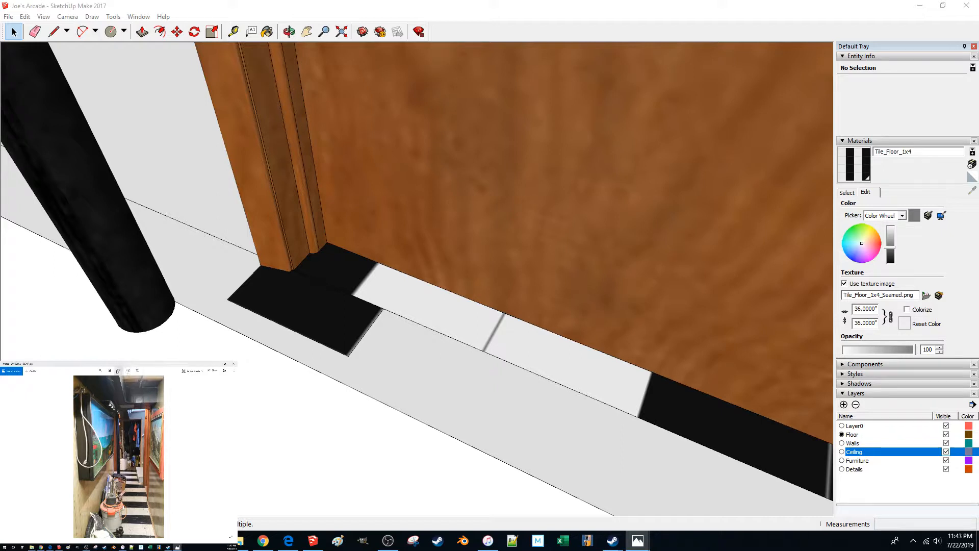
pyautogui.click(129, 370)
pyautogui.moveTo(85, 380); pyautogui.dragTo(98, 382)
pyautogui.moveTo(130, 496); pyautogui.dragTo(111, 417)
pyautogui.moveTo(140, 525); pyautogui.dragTo(117, 469)
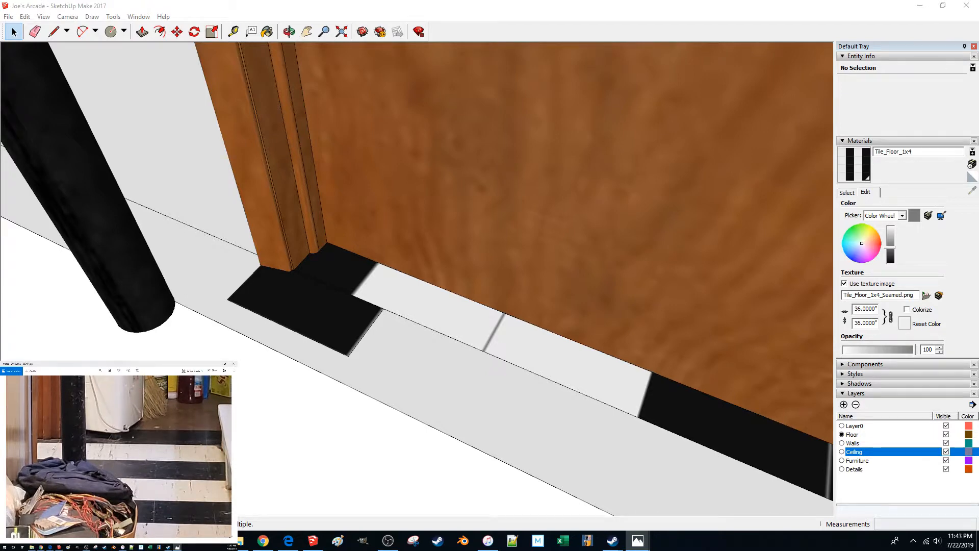
pyautogui.moveTo(52, 447); pyautogui.dragTo(64, 448)
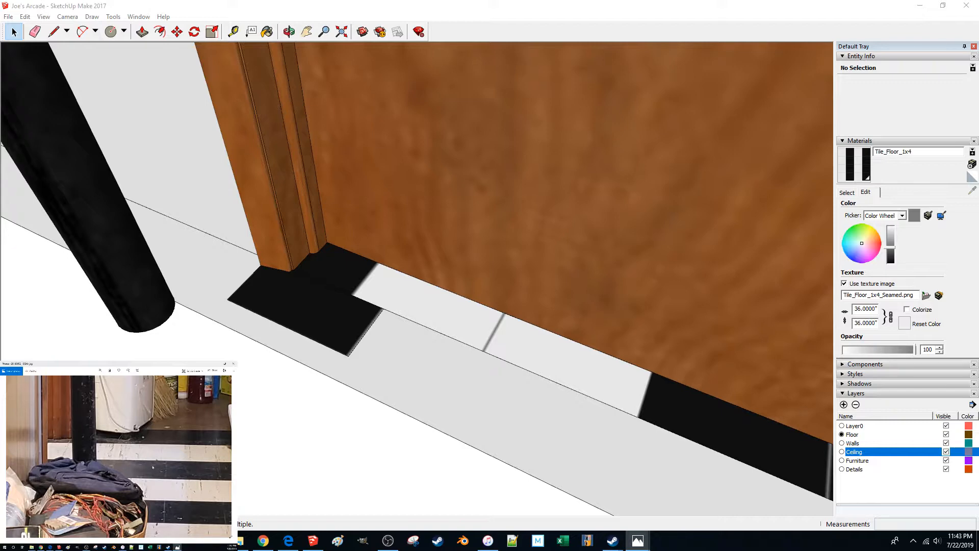
pyautogui.moveTo(206, 470); pyautogui.dragTo(110, 462)
pyautogui.moveTo(143, 508); pyautogui.dragTo(143, 494)
pyautogui.click(285, 457)
# Move the black tile's outer 9-inch edge 36 inches along the red axis to extend it into a strip
pyautogui.click(295, 335)
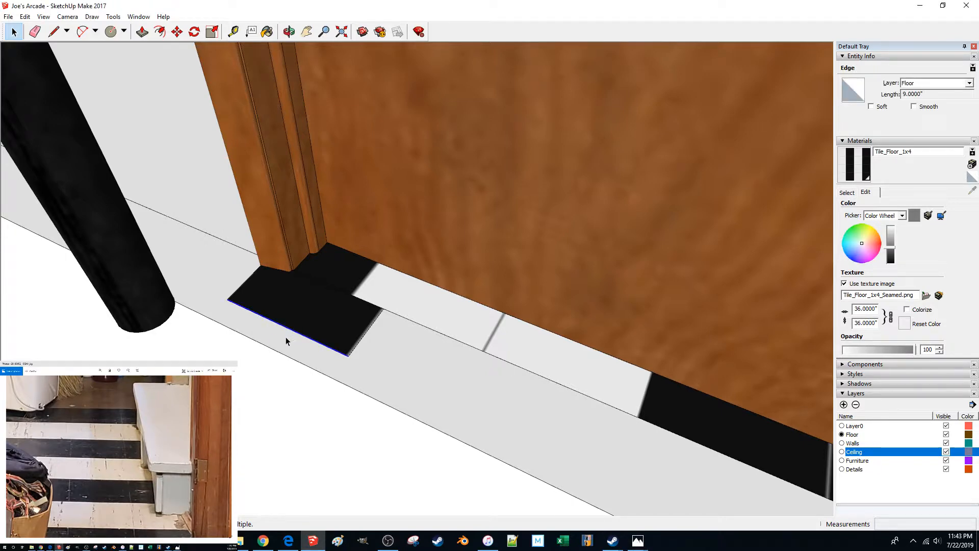
pyautogui.press('m')
pyautogui.click(317, 310)
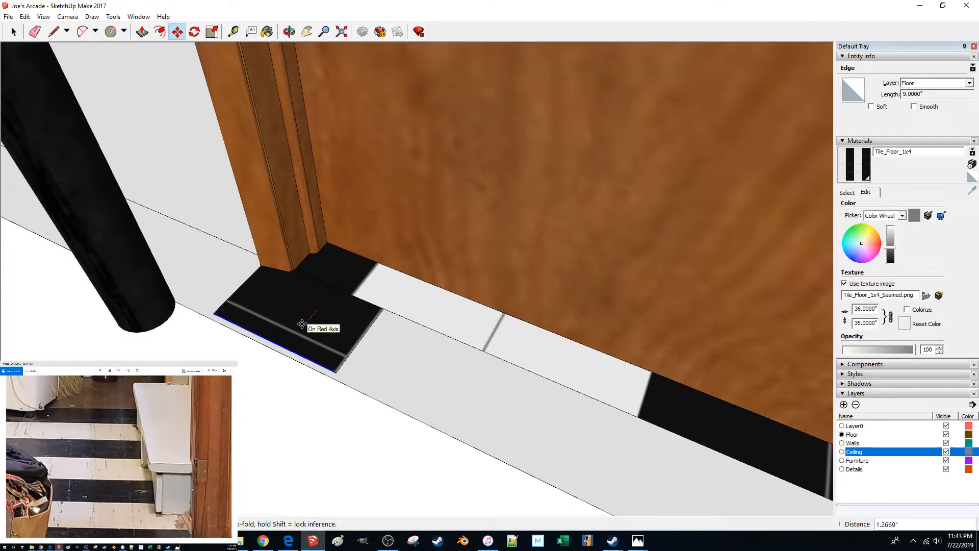
pyautogui.press('Return')
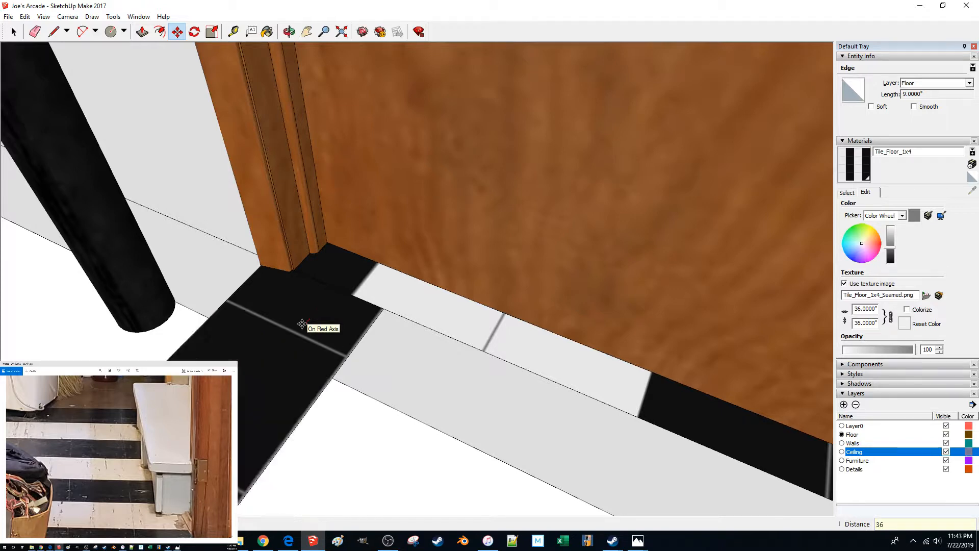
pyautogui.scroll(-6, 301, 324)
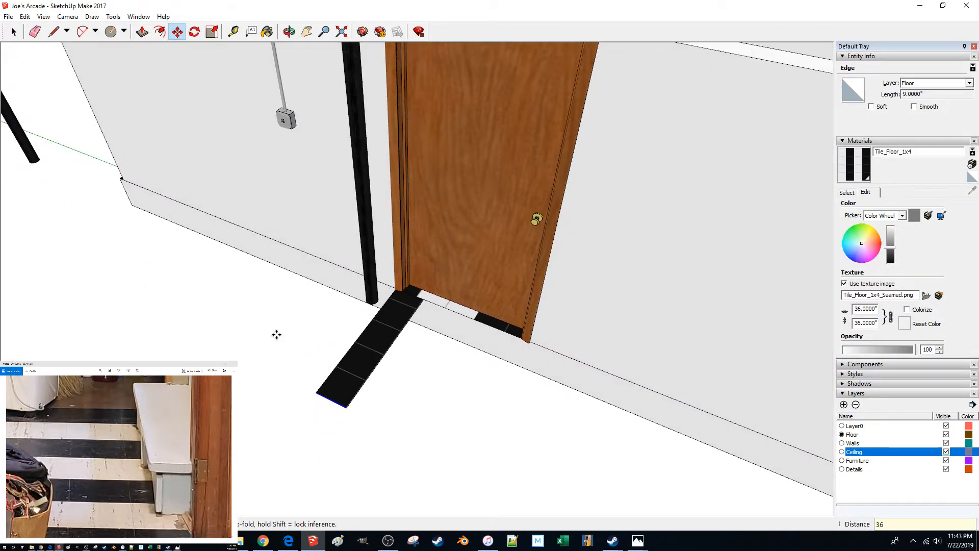
pyautogui.press('space')
pyautogui.click(268, 350)
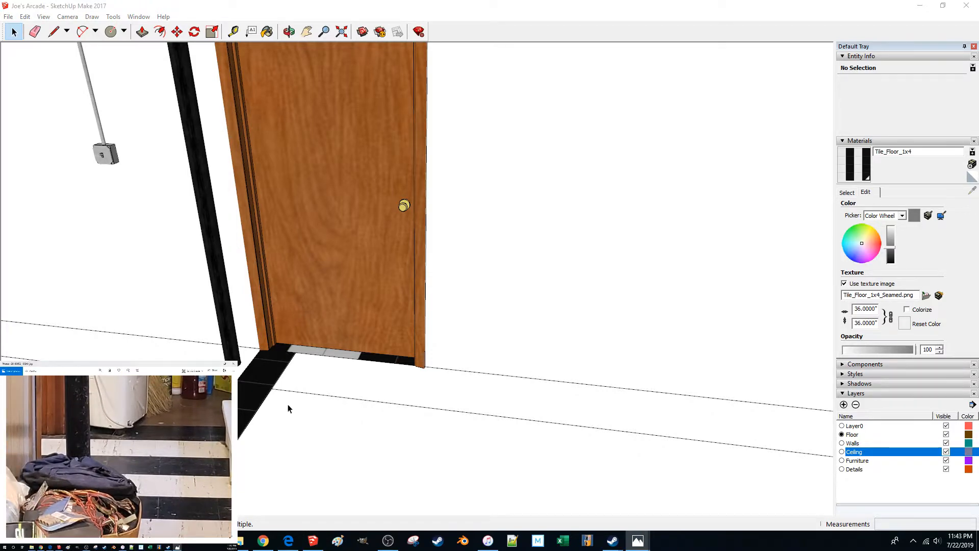
# Compare the black strip with the hallway photo and the close-up photo of the tiles beside the door
pyautogui.click(289, 429)
pyautogui.click(254, 422)
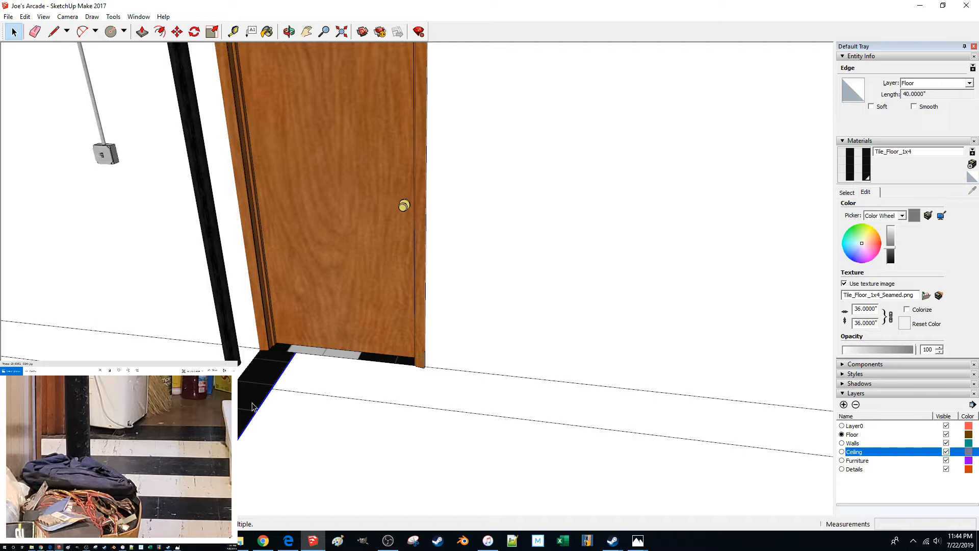
pyautogui.click(132, 361)
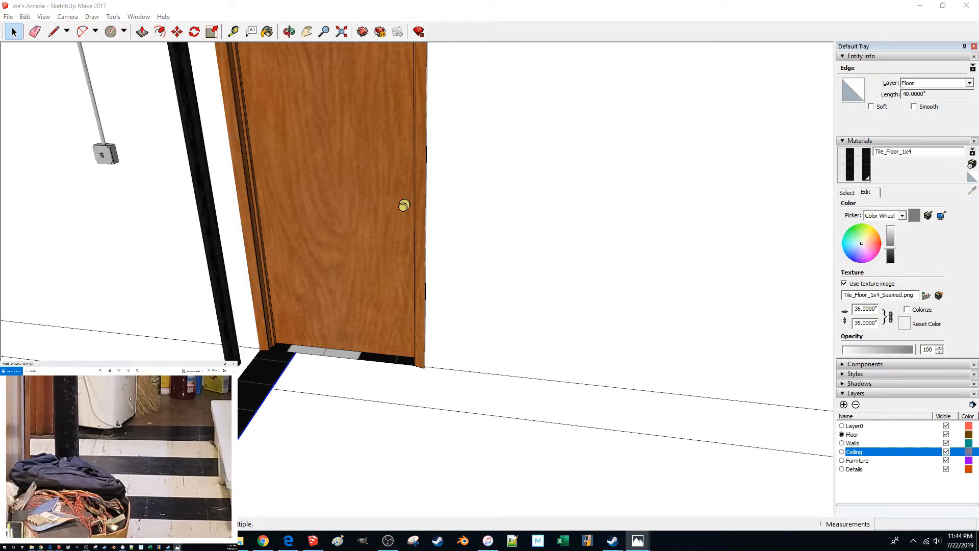
pyautogui.click(100, 371)
pyautogui.moveTo(97, 383); pyautogui.dragTo(84, 373)
pyautogui.click(96, 426)
pyautogui.press('Right')
pyautogui.press('Right')
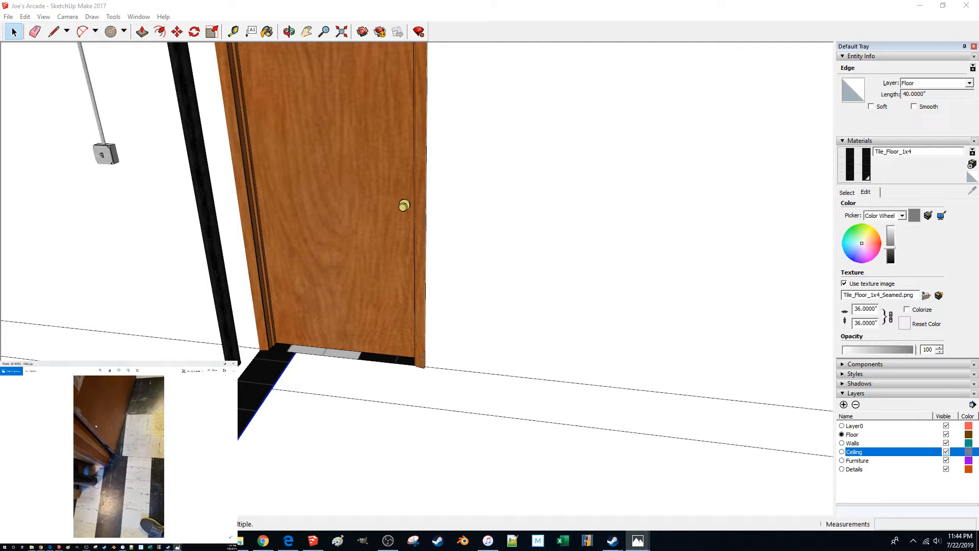
# Select the black strip's 9-inch end edge and move it 9 inches
pyautogui.click(280, 459)
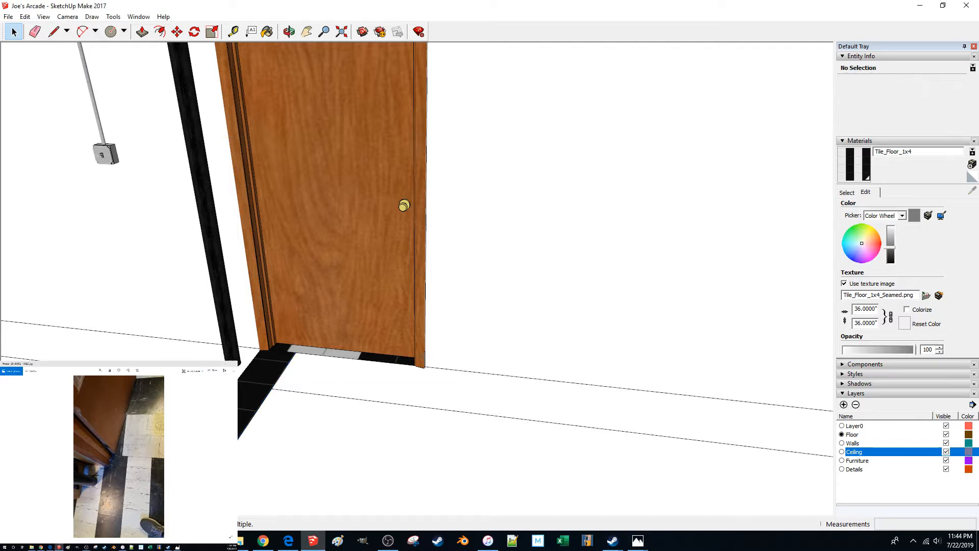
pyautogui.click(117, 487)
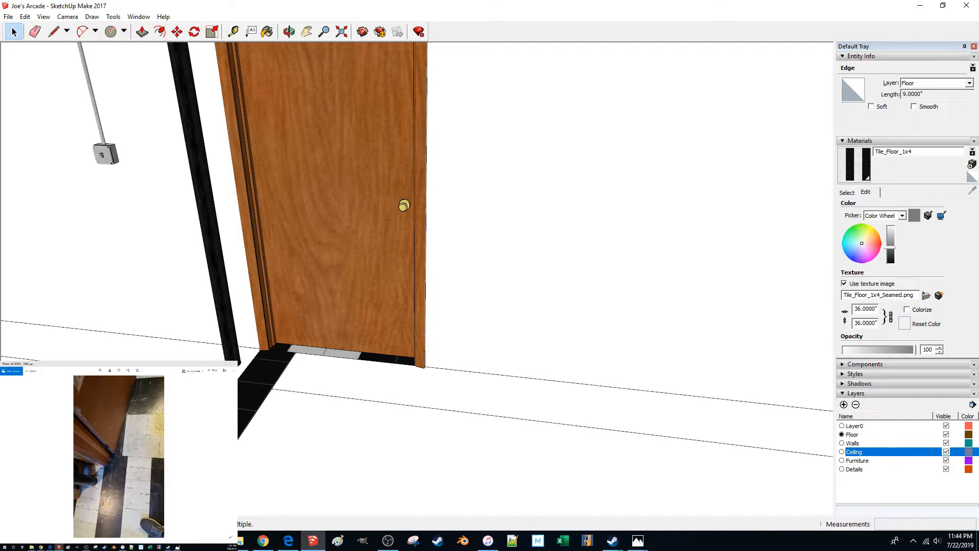
pyautogui.press('m')
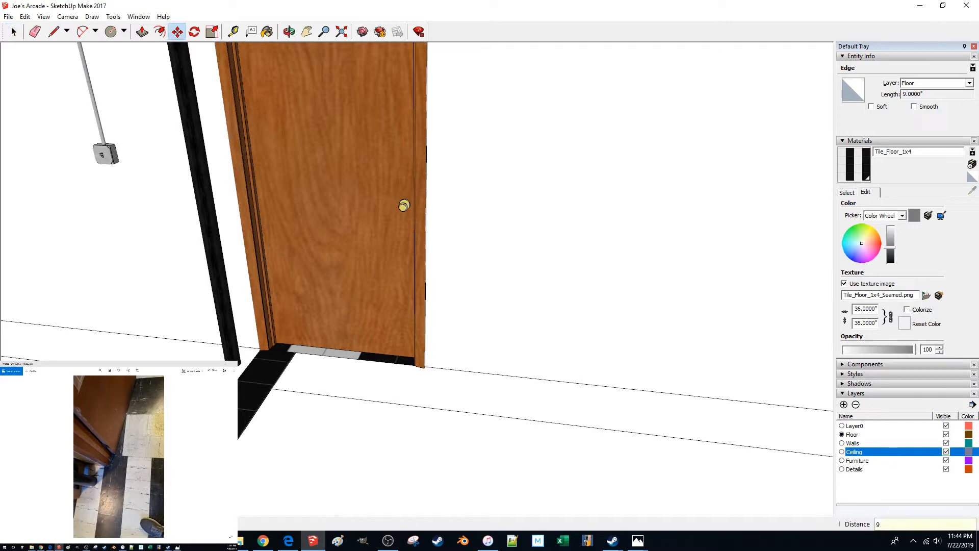
pyautogui.press('space')
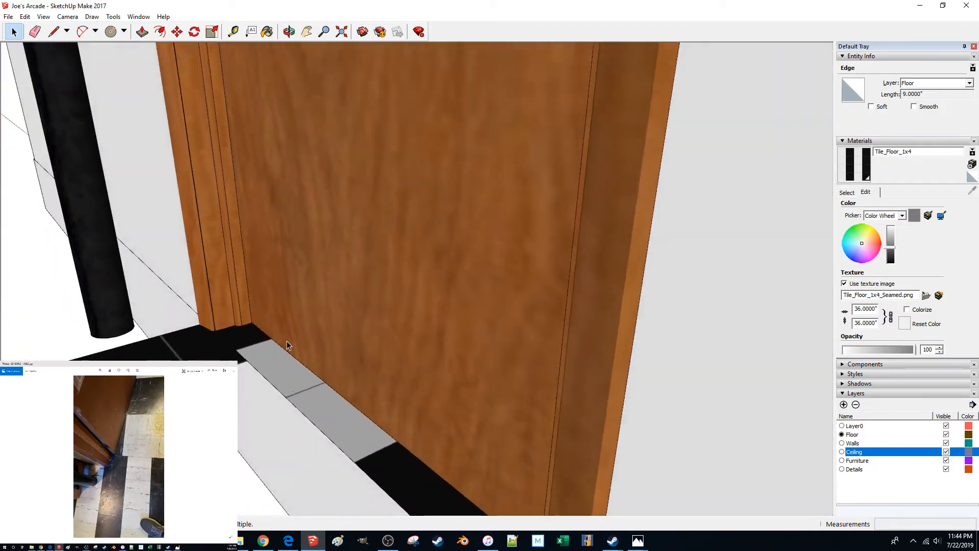
# Try moving the room floor group about 12 inches along the red axis so its tiles overlap the hallway strip
pyautogui.click(298, 472)
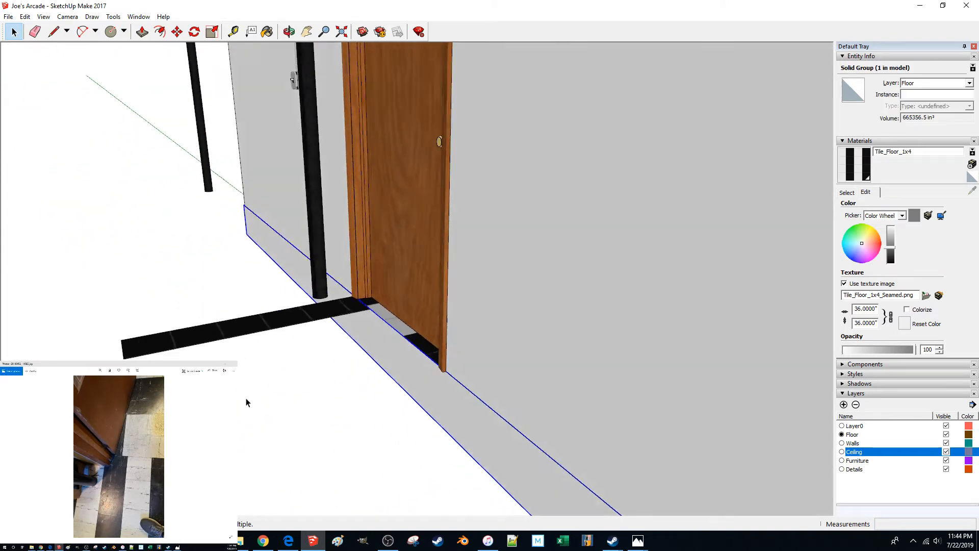
pyautogui.press('m')
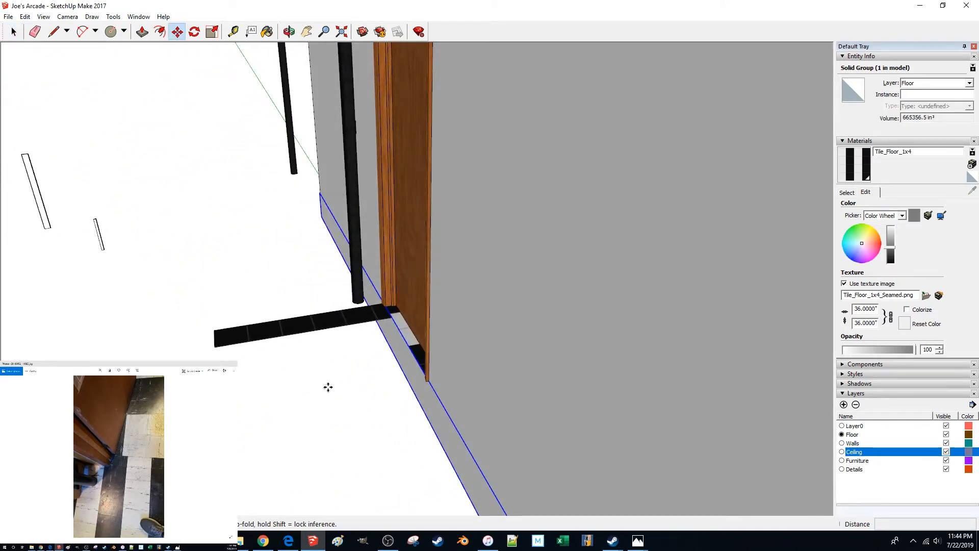
pyautogui.click(326, 386)
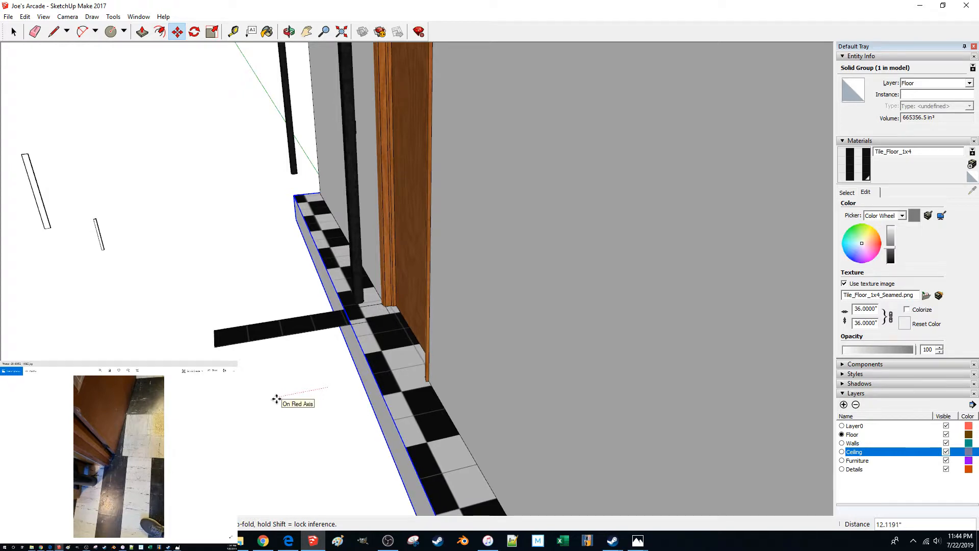
pyautogui.press('Return')
pyautogui.press('space')
pyautogui.click(328, 393)
pyautogui.scroll(3, 363, 384)
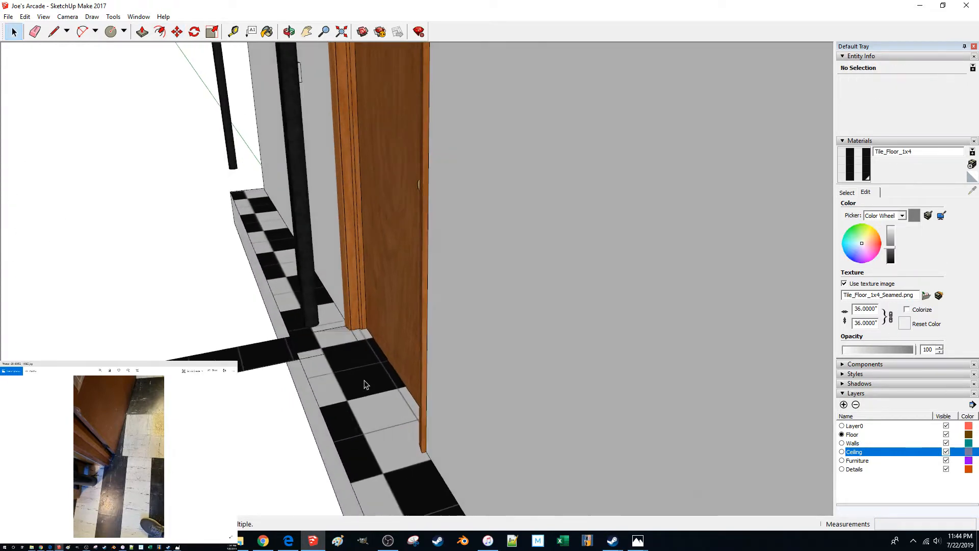
pyautogui.scroll(5, 325, 415)
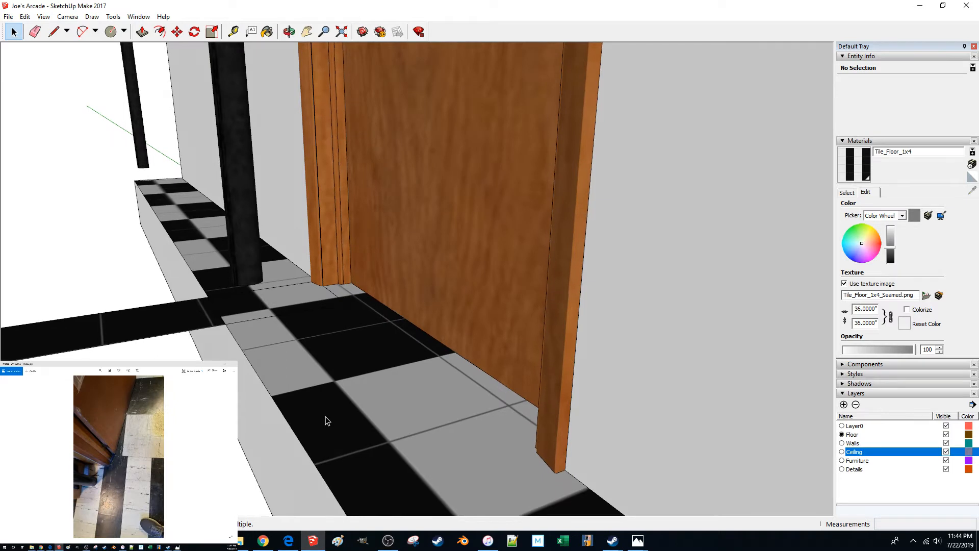
pyautogui.scroll(-1, 322, 418)
pyautogui.press('l')
pyautogui.click(250, 389)
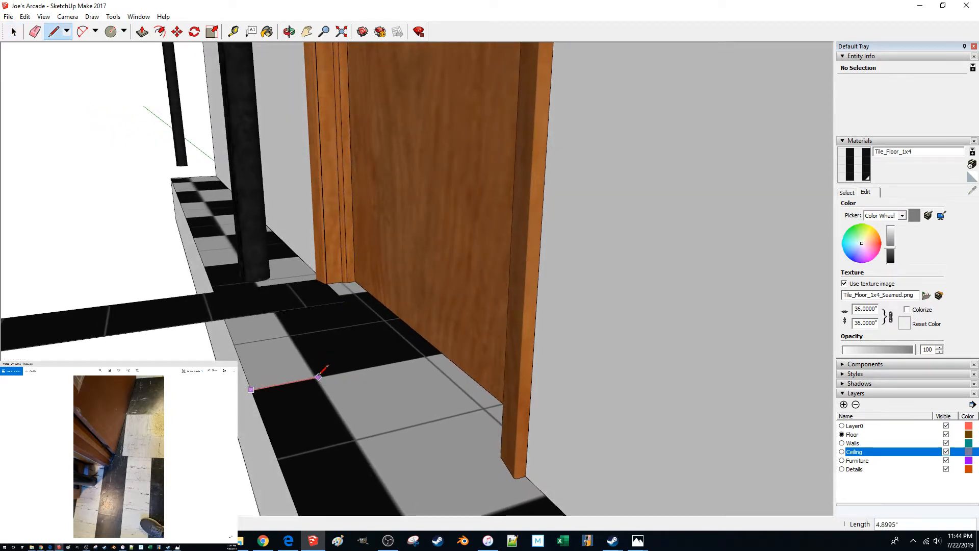
pyautogui.press('Escape')
pyautogui.press('space')
# Move the room floor group 12 inches back along the red axis under the wall
pyautogui.click(284, 387)
pyautogui.press('m')
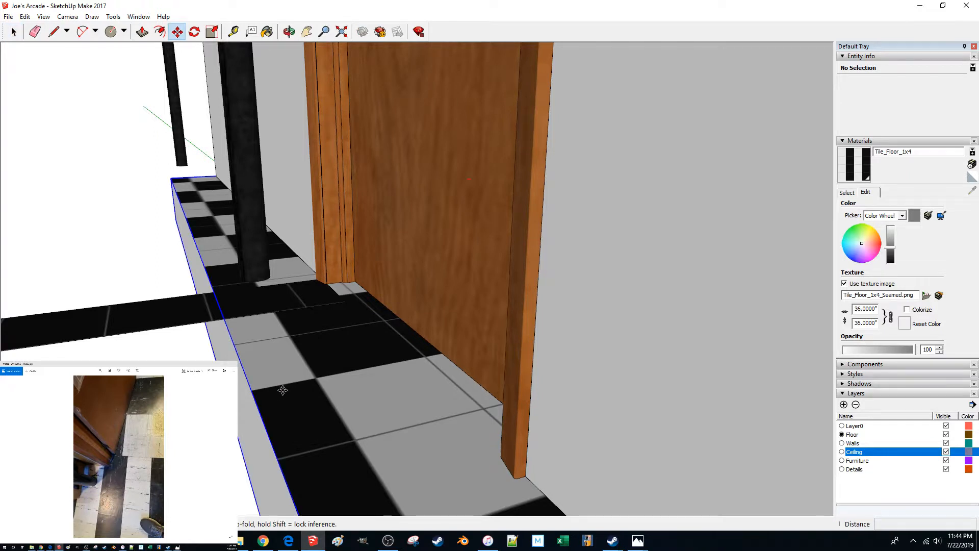
pyautogui.click(279, 389)
pyautogui.write('12')
pyautogui.press('Return')
pyautogui.scroll(-2, 304, 387)
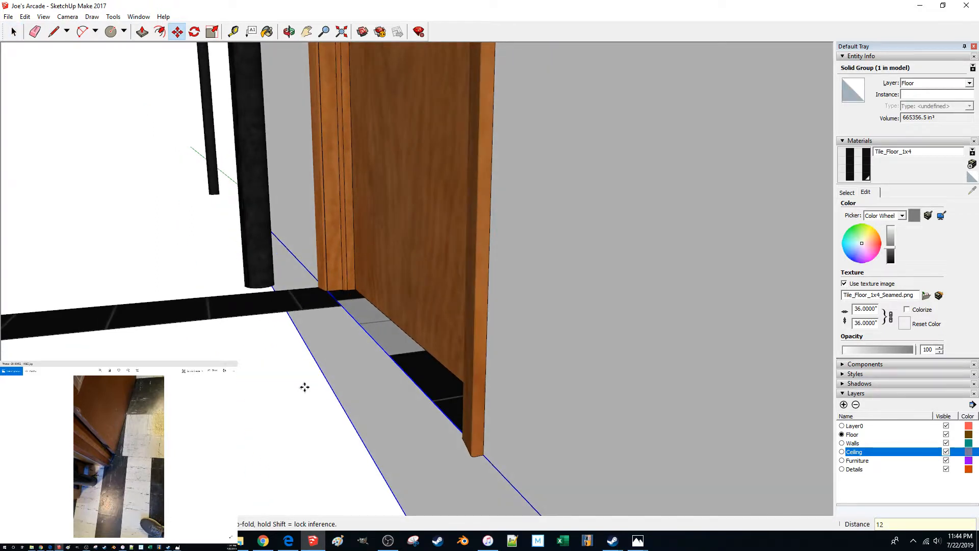
# Open the floor group and push its hallway-side face inward to remove the tiled threshold under the door
pyautogui.press('space')
pyautogui.doubleClick(357, 386)
pyautogui.click(357, 386)
pyautogui.press('p')
pyautogui.click(343, 395)
pyautogui.press('space')
pyautogui.scroll(-6, 365, 396)
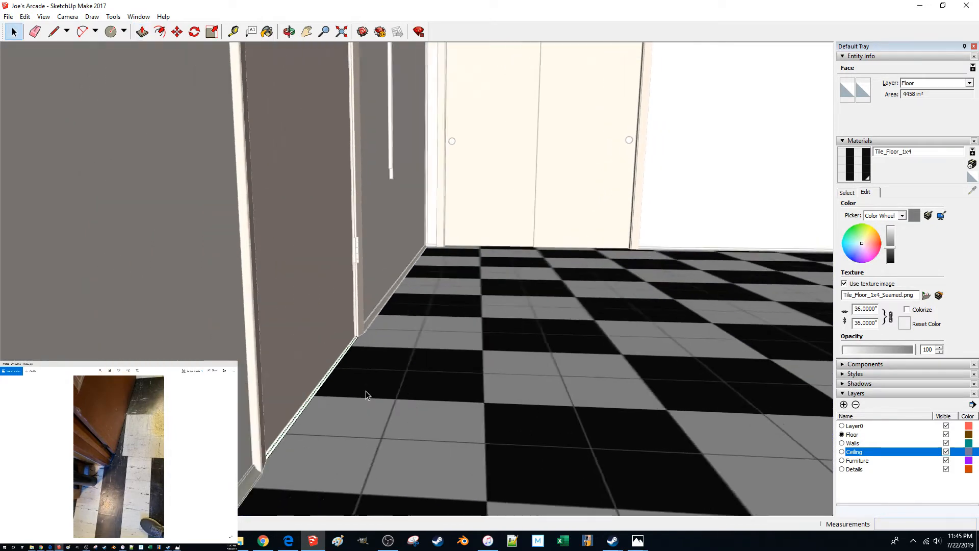
# Check the floor edge inside the room and readjust the floor's door-side face with Push/Pull
pyautogui.click(366, 395)
pyautogui.scroll(-5, 306, 376)
pyautogui.click(294, 357)
pyautogui.press('F4')
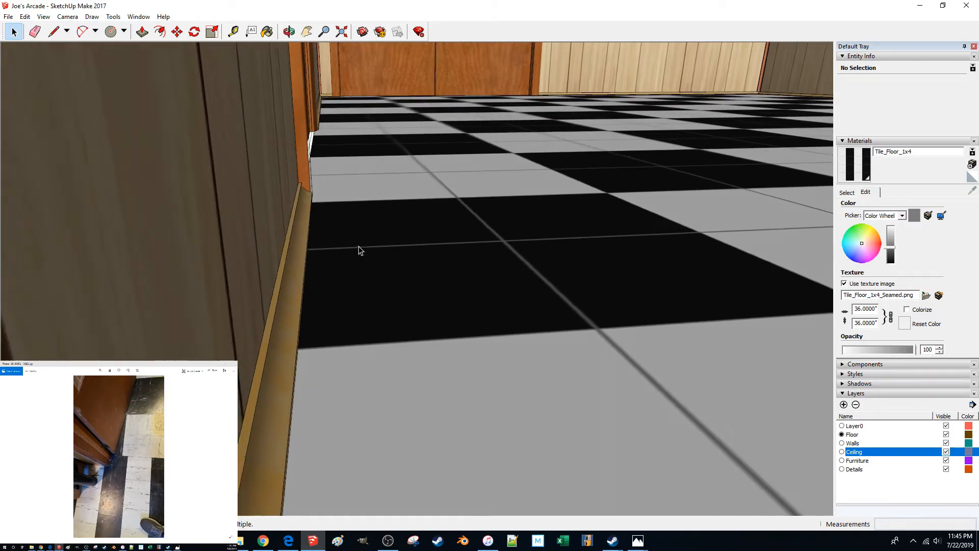
pyautogui.press('p')
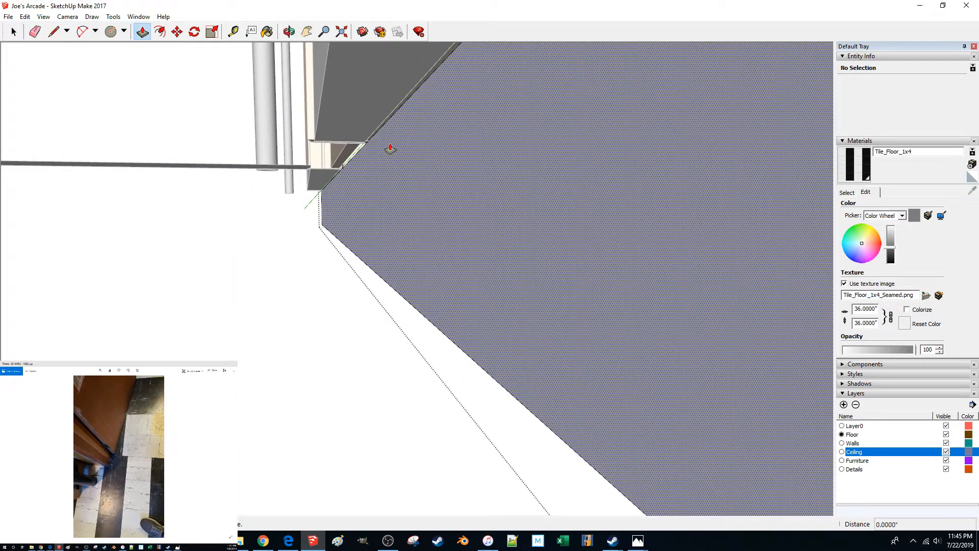
pyautogui.click(392, 154)
pyautogui.click(387, 121)
pyautogui.press('space')
pyautogui.click(280, 243)
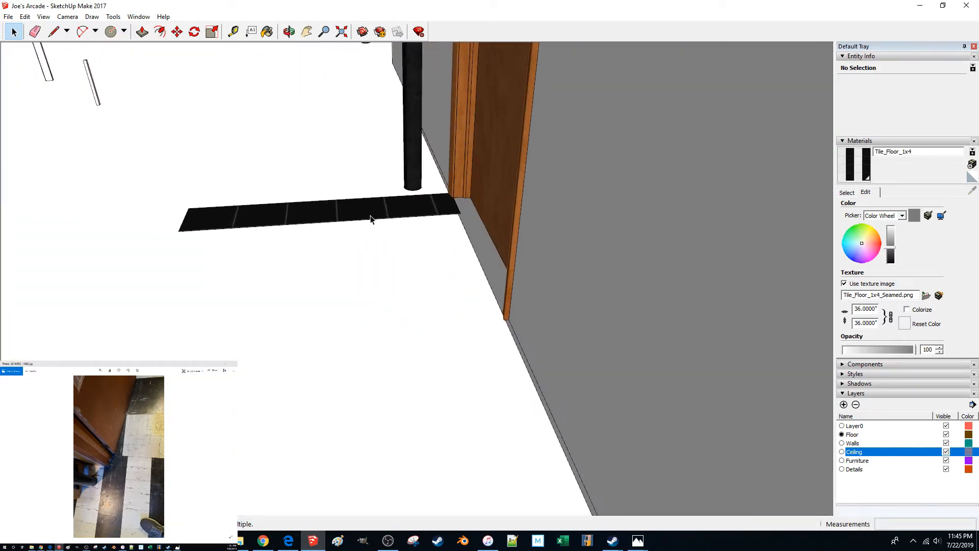
# Move the whole black tile strip 4.75 inches along the red axis so its end meets the door
pyautogui.doubleClick(372, 217)
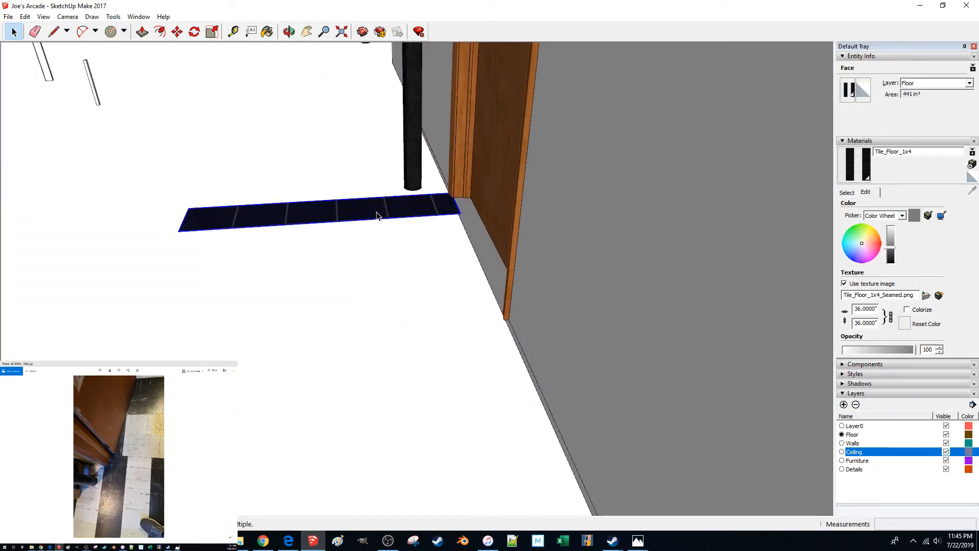
pyautogui.scroll(5, 377, 229)
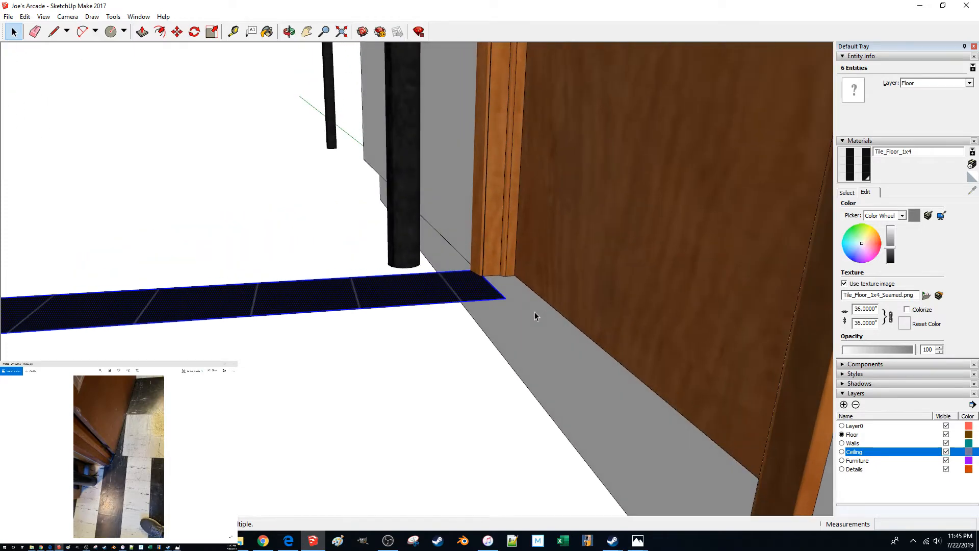
pyautogui.press('m')
pyautogui.moveTo(506, 300); pyautogui.dragTo(520, 306)
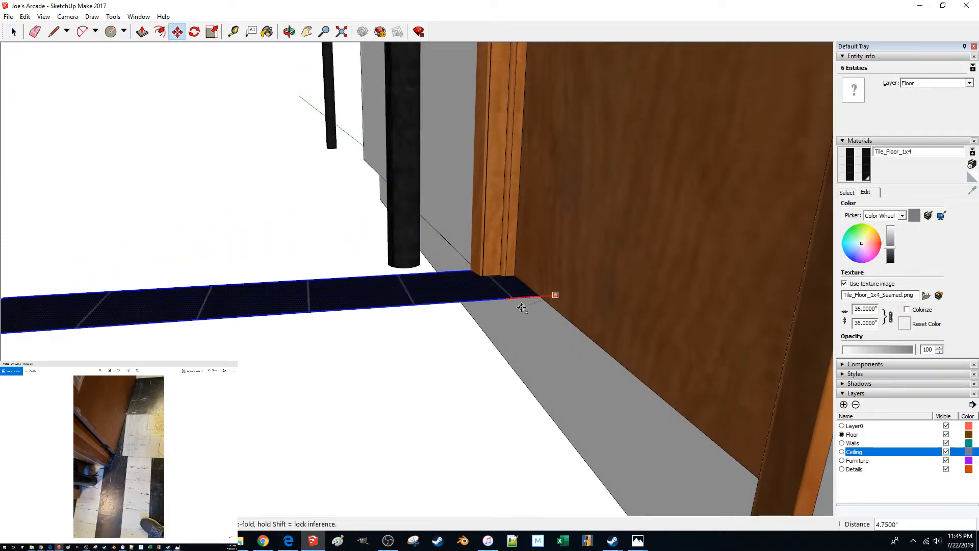
pyautogui.scroll(-6, 525, 341)
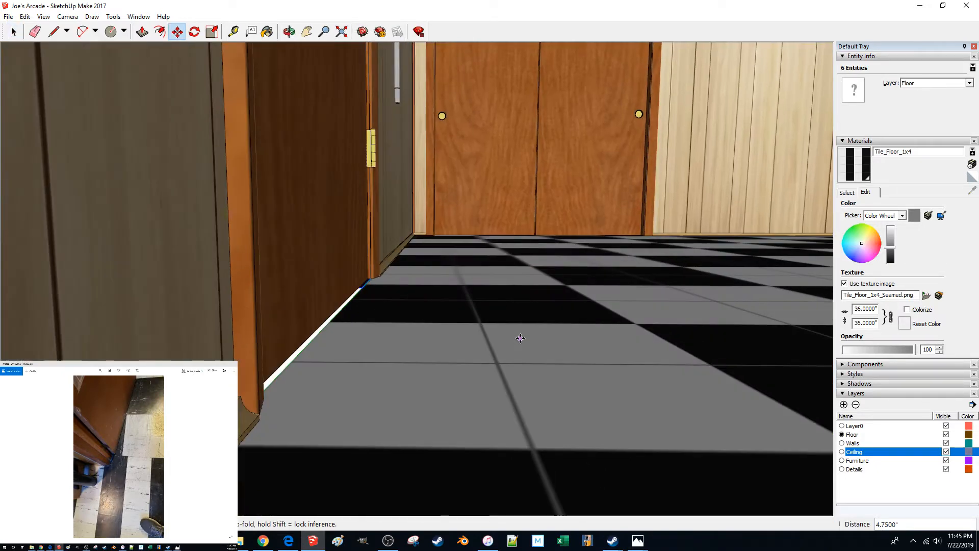
pyautogui.press('space')
pyautogui.scroll(-5, 520, 342)
pyautogui.click(436, 376)
pyautogui.moveTo(433, 376); pyautogui.dragTo(477, 349, button='middle')
pyautogui.scroll(1, 477, 350)
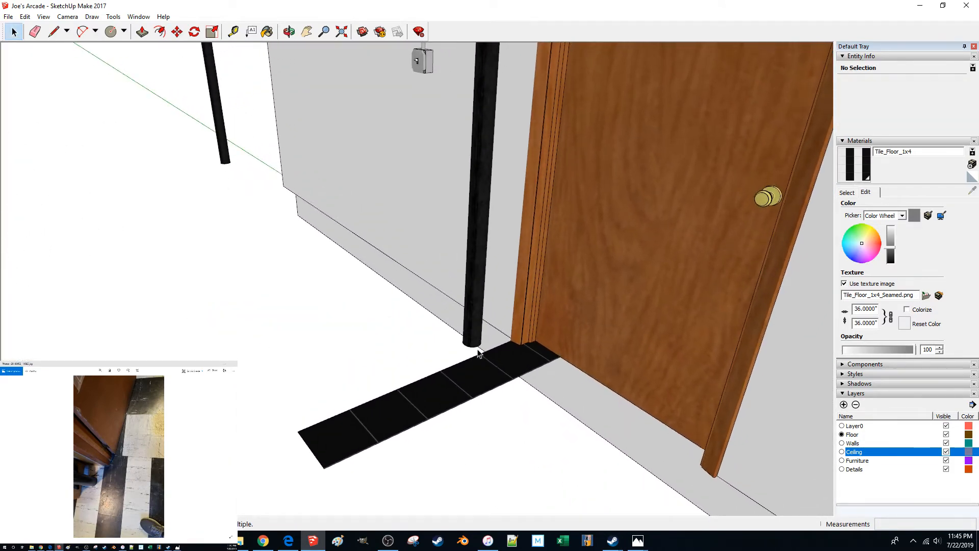
pyautogui.scroll(3, 426, 405)
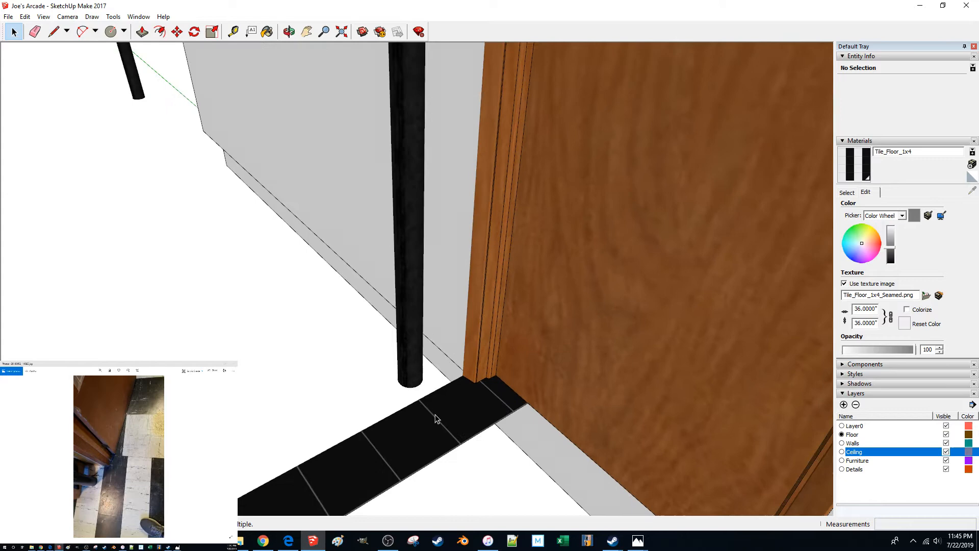
pyautogui.scroll(-5, 455, 408)
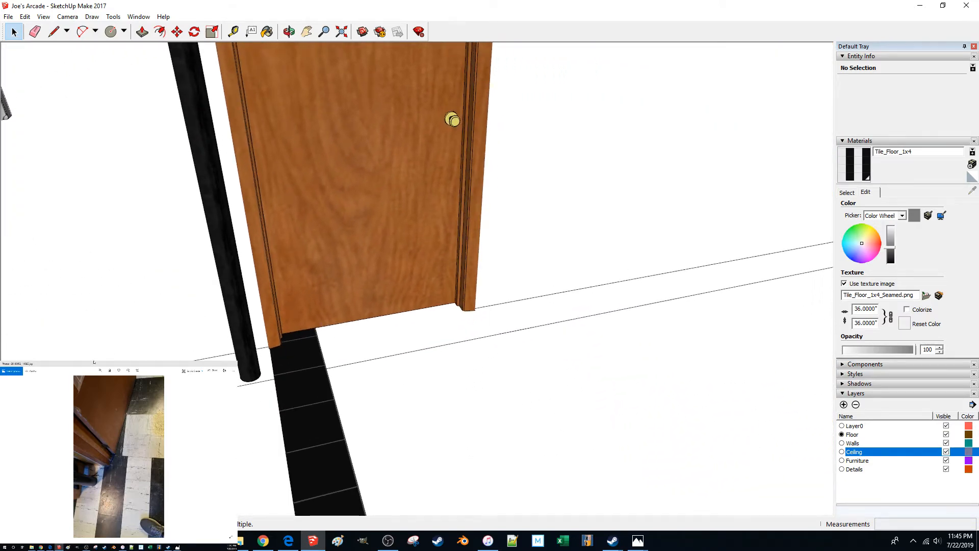
# Switch to the hallway reference photo and examine the striped tiles beside the post and bench up close
pyautogui.click(94, 411)
pyautogui.press('Right')
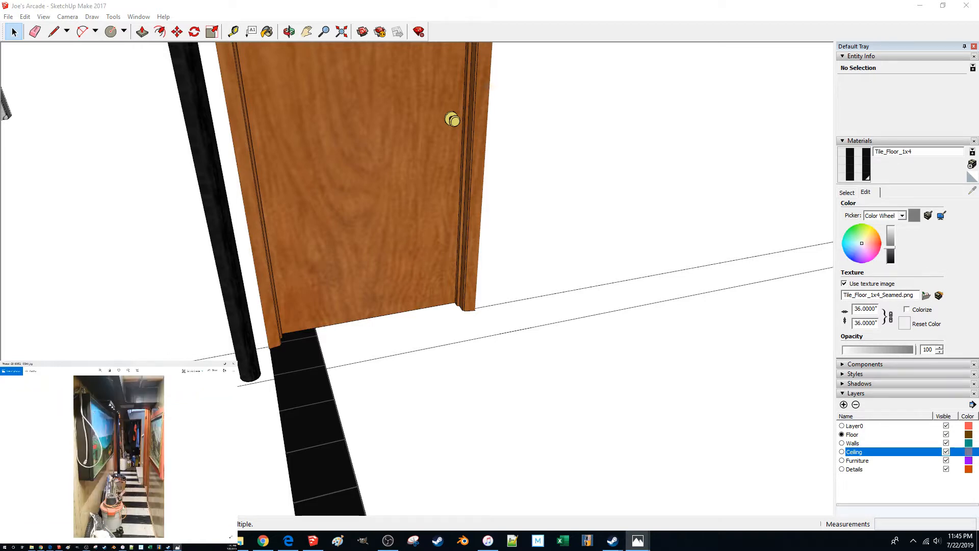
pyautogui.click(100, 371)
pyautogui.moveTo(98, 534); pyautogui.dragTo(89, 492)
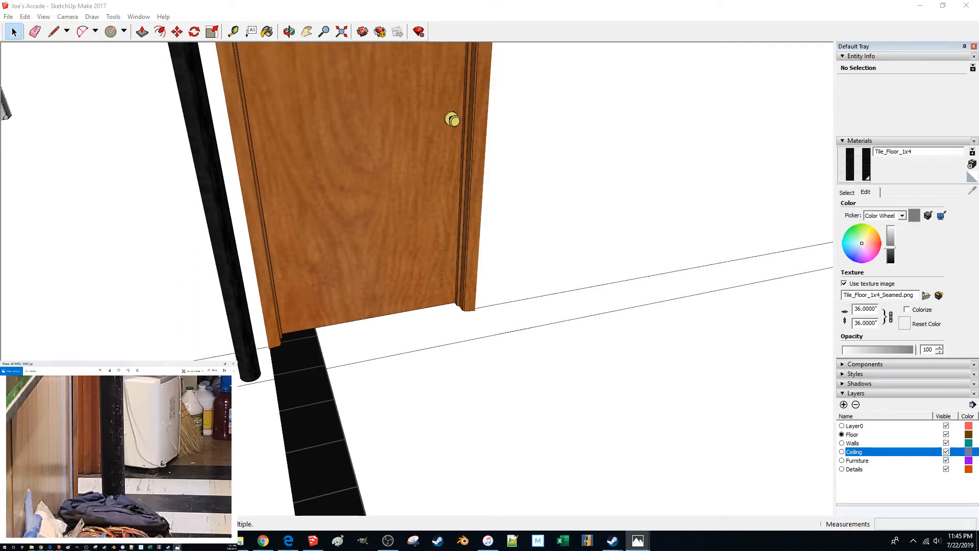
pyautogui.moveTo(146, 491); pyautogui.dragTo(84, 418)
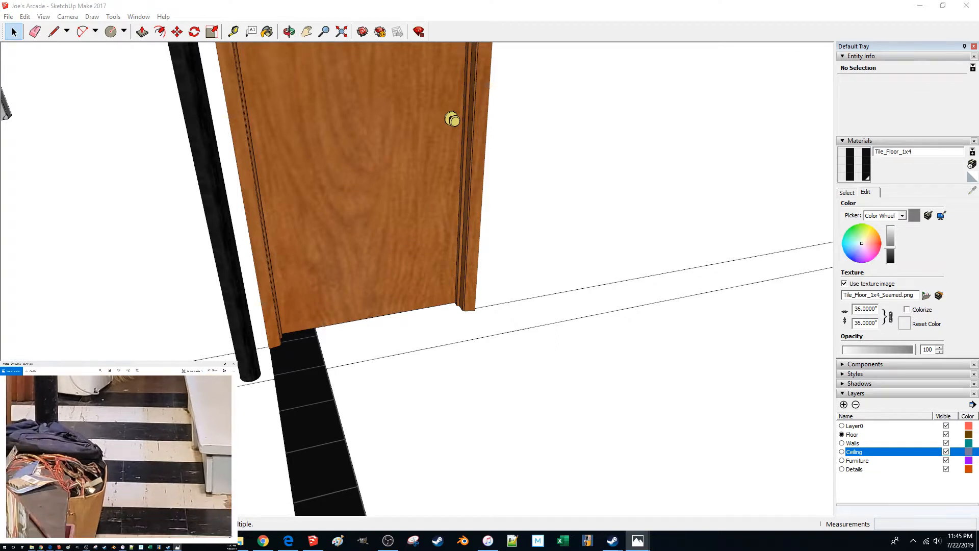
pyautogui.click(100, 371)
pyautogui.moveTo(96, 379); pyautogui.dragTo(84, 380)
pyautogui.click(233, 363)
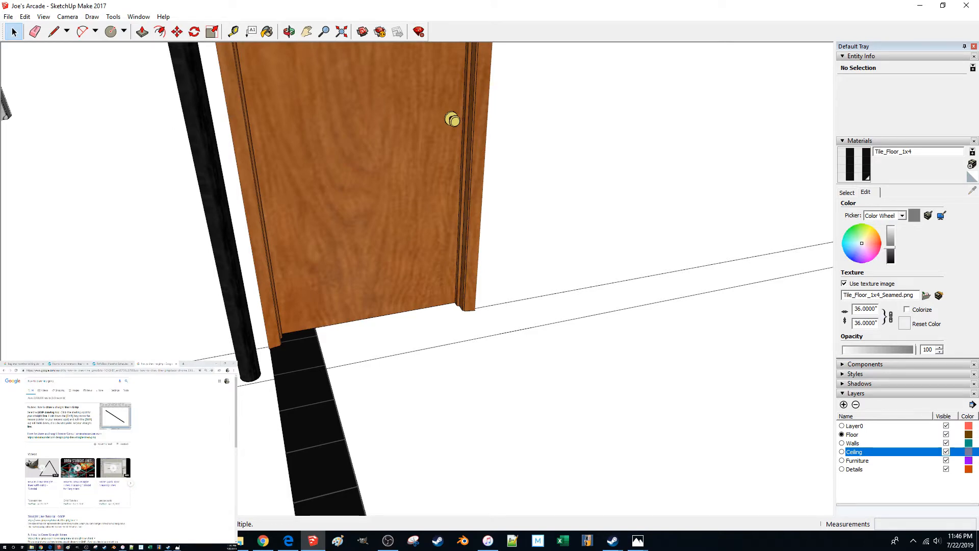
# Open the reference photos folder and play the arcade video clip to look for the floor
pyautogui.click(31, 547)
pyautogui.scroll(4, 42, 405)
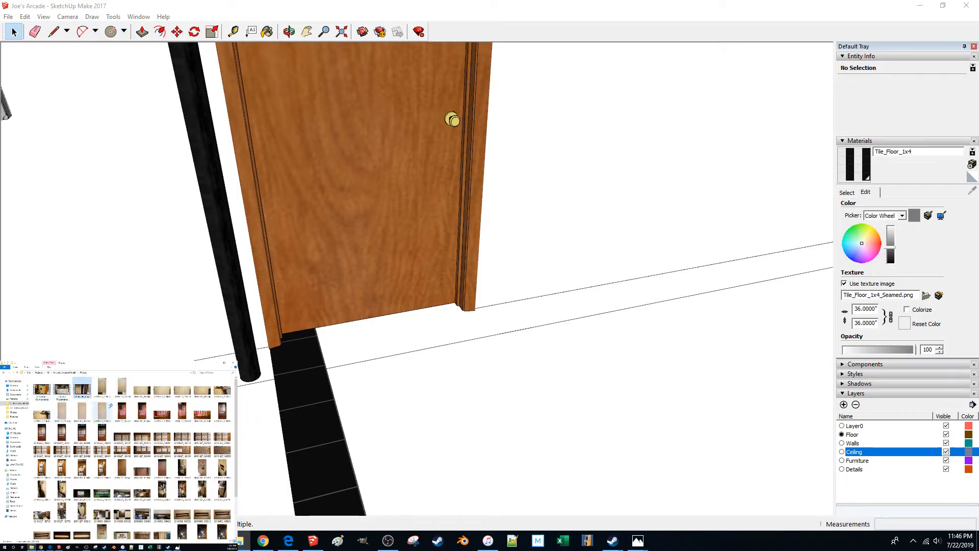
pyautogui.doubleClick(102, 409)
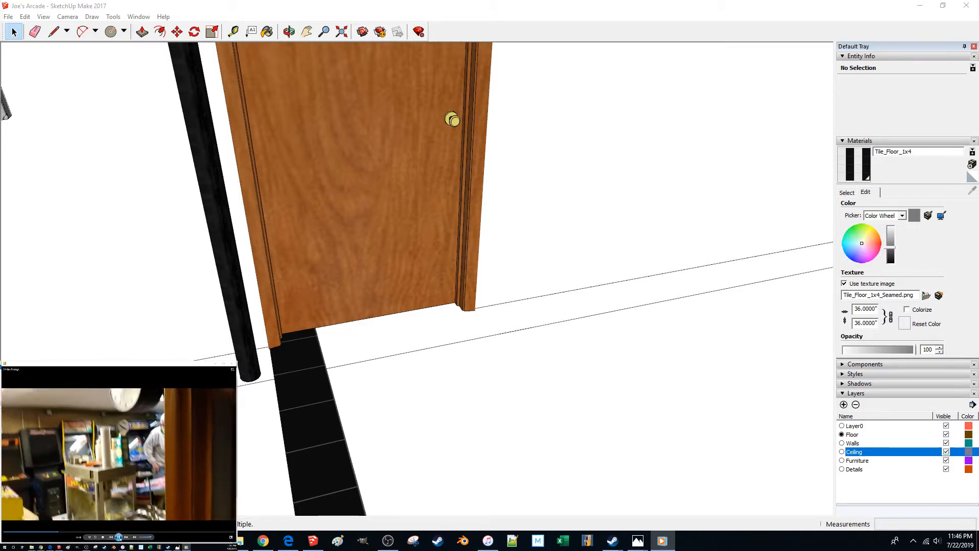
# Return to the hallway reference photo and zoom in on the black and white stripes at the post
pyautogui.moveTo(177, 547)
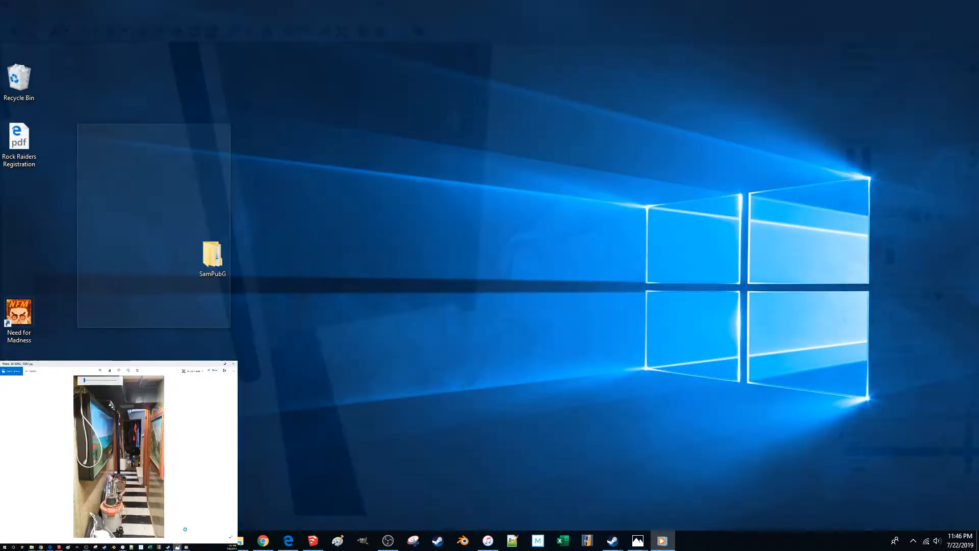
pyautogui.click(176, 527)
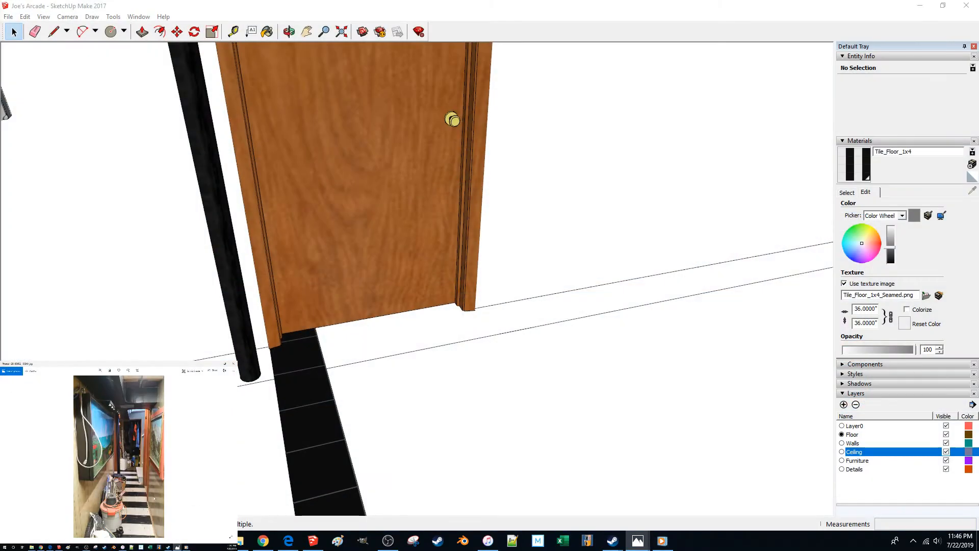
pyautogui.click(100, 370)
pyautogui.moveTo(85, 380); pyautogui.dragTo(95, 382)
pyautogui.moveTo(121, 510); pyautogui.dragTo(126, 410)
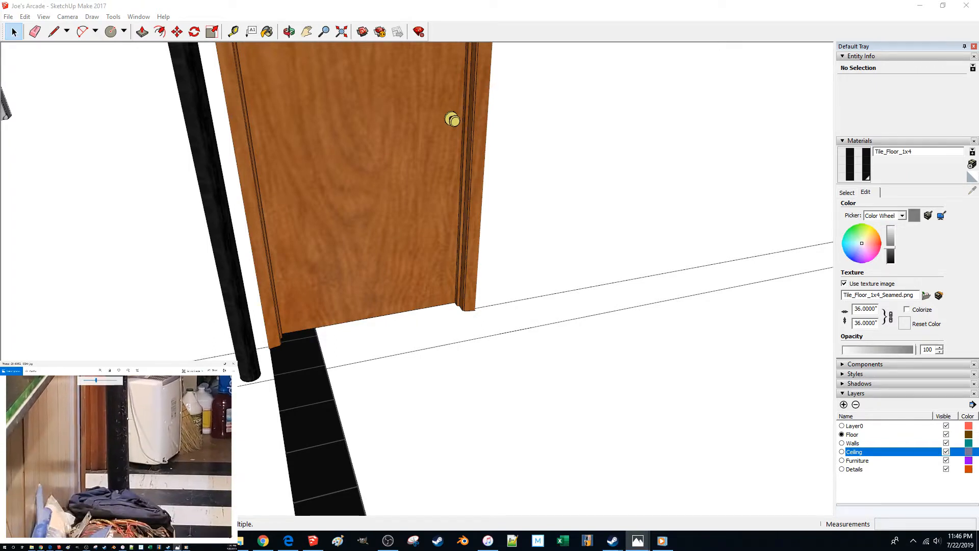
pyautogui.moveTo(187, 495); pyautogui.dragTo(126, 481)
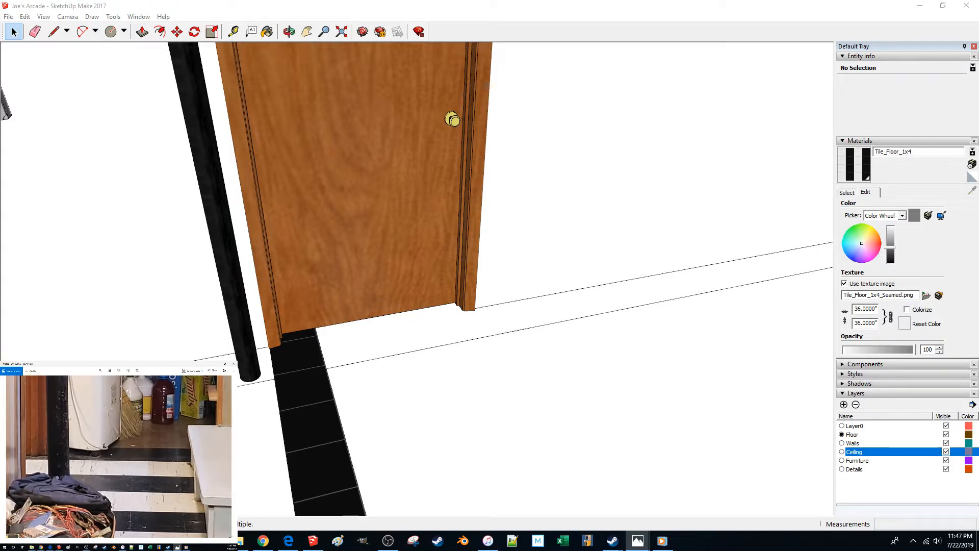
# Shorten the black strip by moving its free 9-inch end edge 9 inches toward the door along the red axis
pyautogui.click(406, 437)
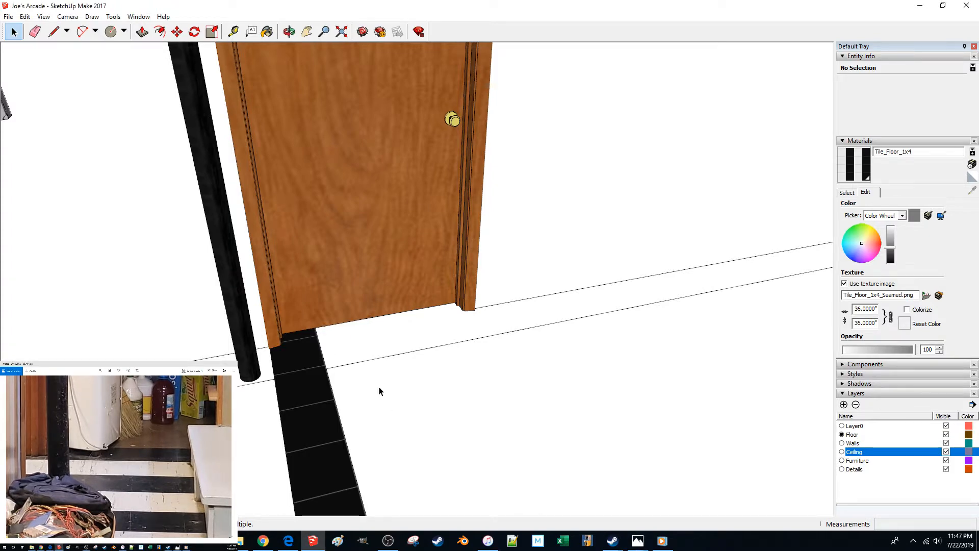
pyautogui.scroll(-2, 378, 391)
pyautogui.scroll(-3, 378, 389)
pyautogui.moveTo(437, 342); pyautogui.dragTo(523, 442)
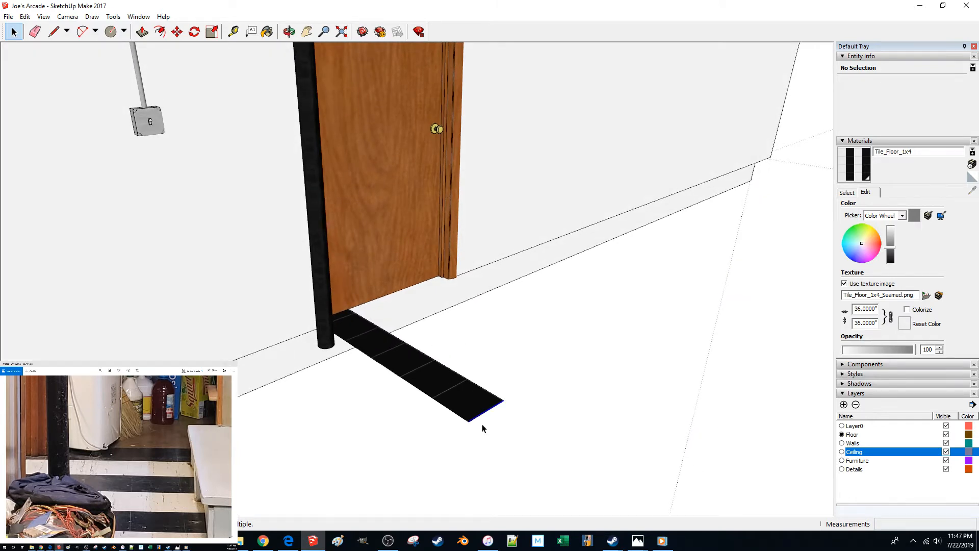
pyautogui.press('m')
pyautogui.click(466, 398)
pyautogui.write('9')
pyautogui.press('Return')
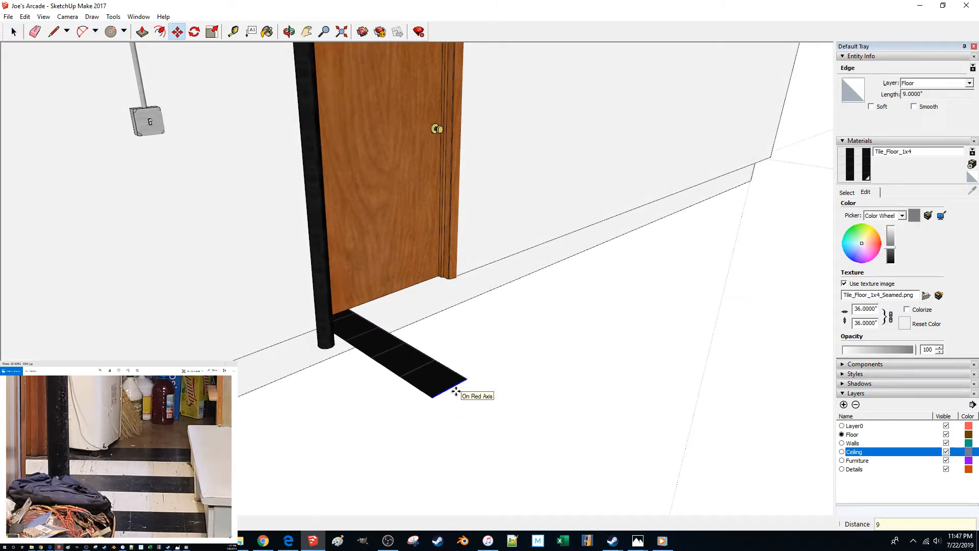
pyautogui.press('space')
pyautogui.click(514, 365)
# Examine the black strip at the doorway and compare it with the arcade video and the hallway reference photo
pyautogui.moveTo(515, 365)
pyautogui.mouseDown(button='middle')
pyautogui.moveTo(607, 349)
pyautogui.moveTo(583, 351)
pyautogui.mouseUp(button='middle')
pyautogui.scroll(5, 557, 367)
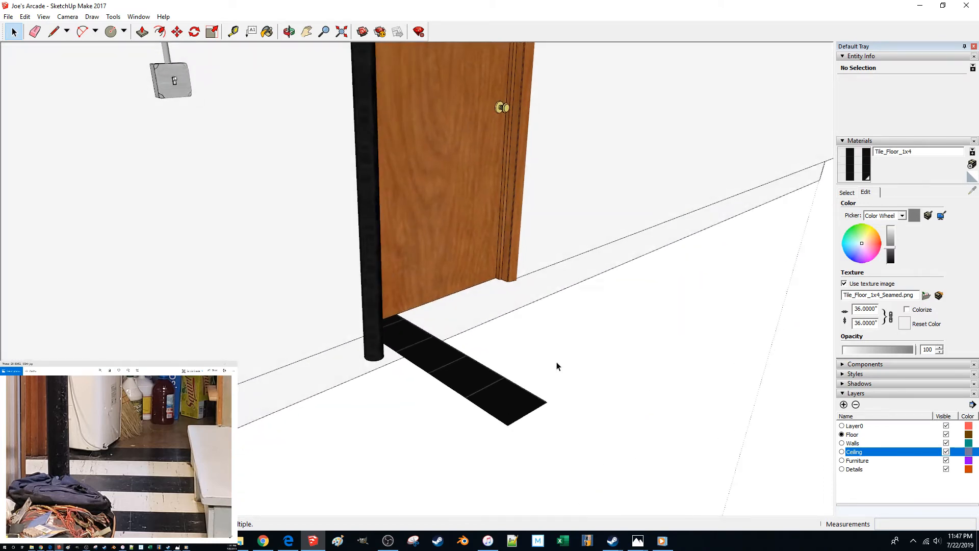
pyautogui.moveTo(558, 367); pyautogui.dragTo(557, 367, button='middle')
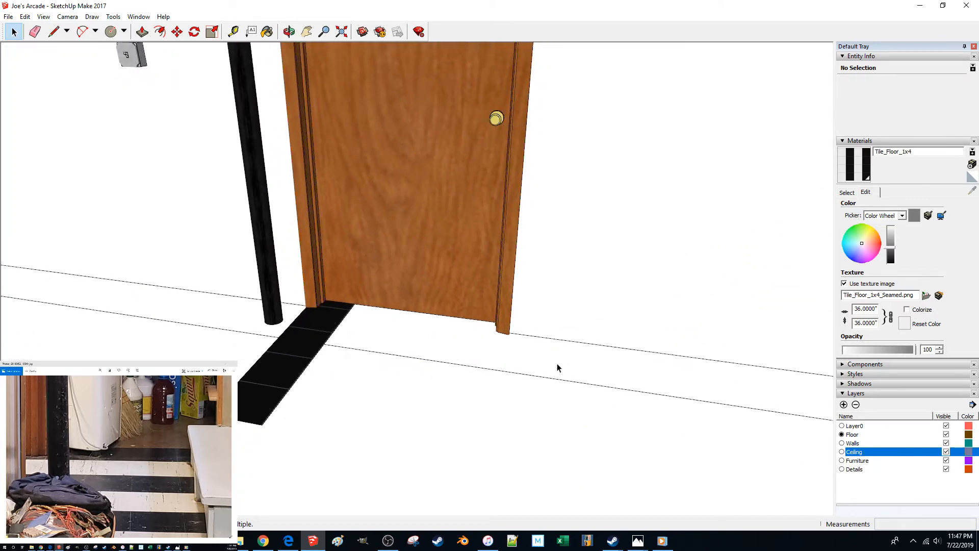
pyautogui.click(168, 361)
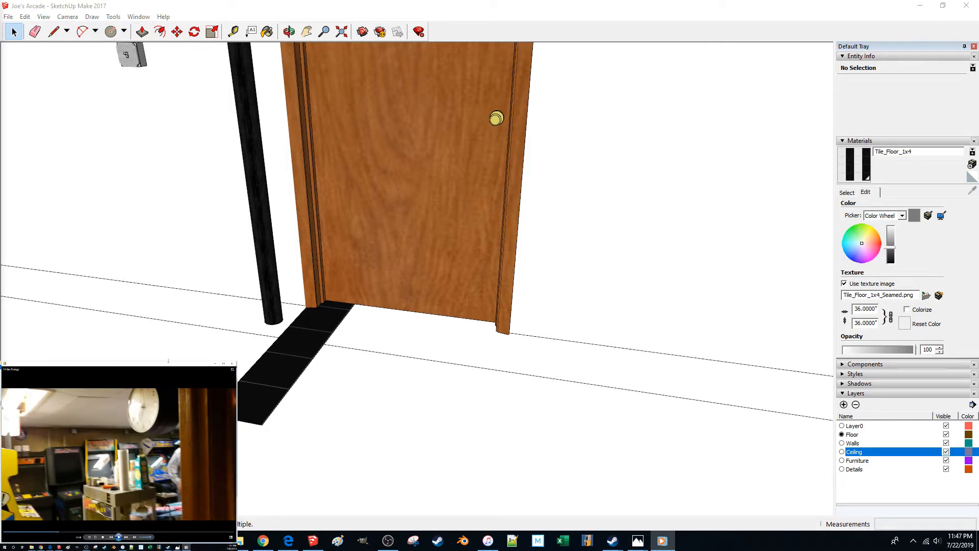
pyautogui.click(215, 364)
pyautogui.click(177, 547)
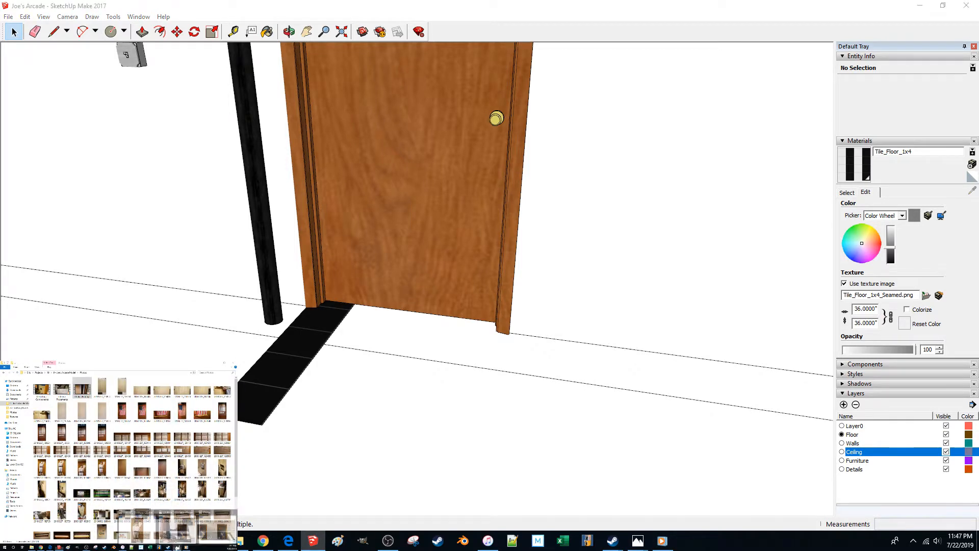
pyautogui.click(176, 528)
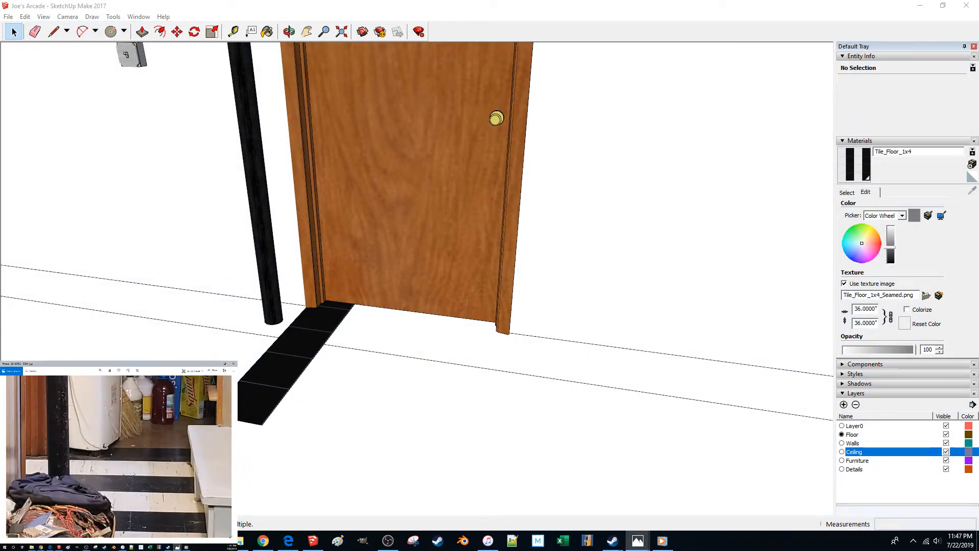
# Widen the doorway floor to five alternating stripes by moving its 40-inch edge along the green axis toward the knob side of the door
pyautogui.click(308, 417)
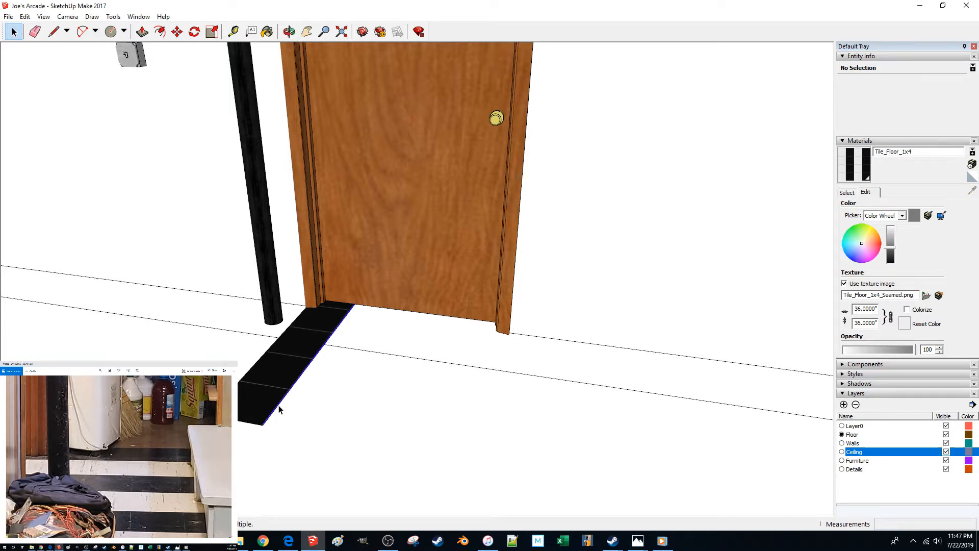
pyautogui.press('m')
pyautogui.click(308, 439)
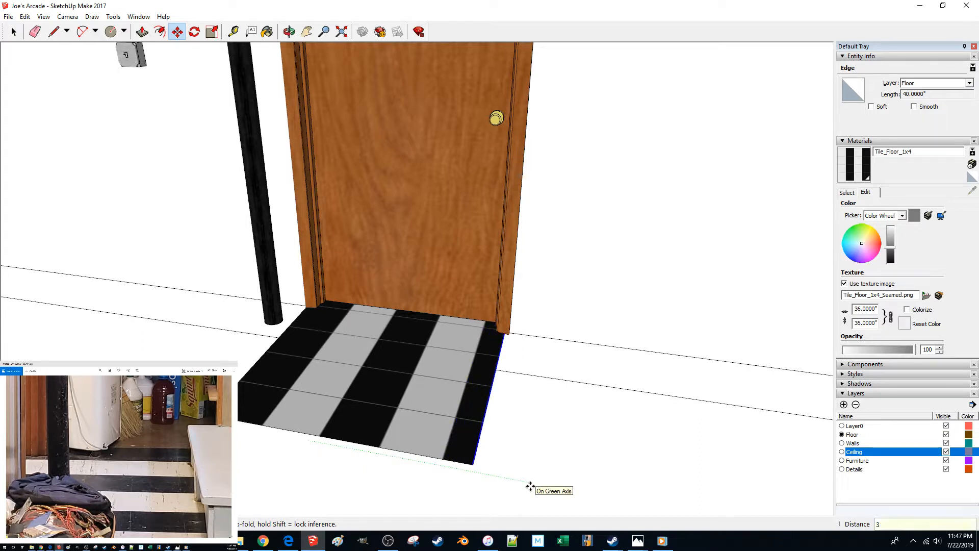
pyautogui.press('Return')
pyautogui.press('space')
# Try to extrude the striped doorway floor into a slab with Push/Pull, and undo the extrusion
pyautogui.moveTo(540, 485); pyautogui.dragTo(577, 381, button='middle')
pyautogui.scroll(-5, 577, 381)
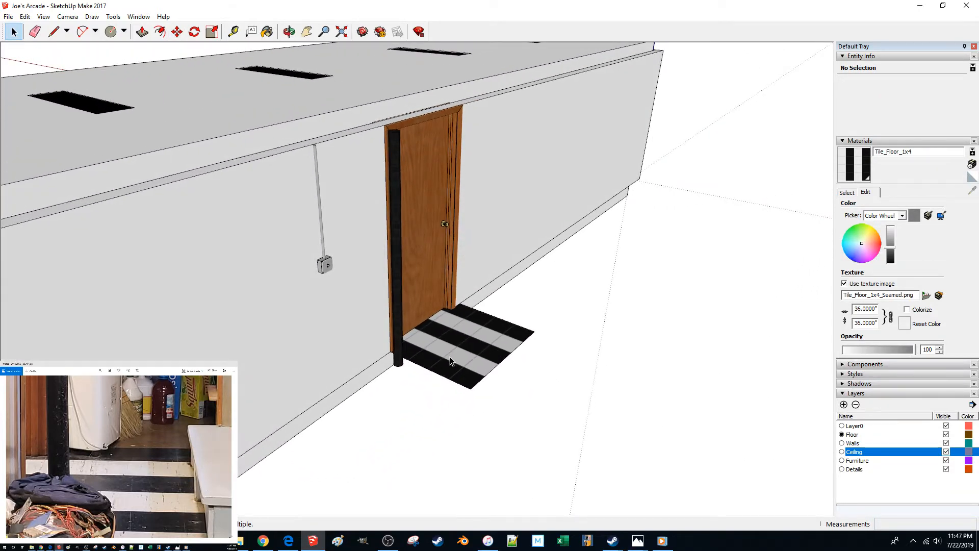
pyautogui.scroll(1, 452, 358)
pyautogui.moveTo(450, 358); pyautogui.dragTo(450, 358, button='middle')
pyautogui.press('p')
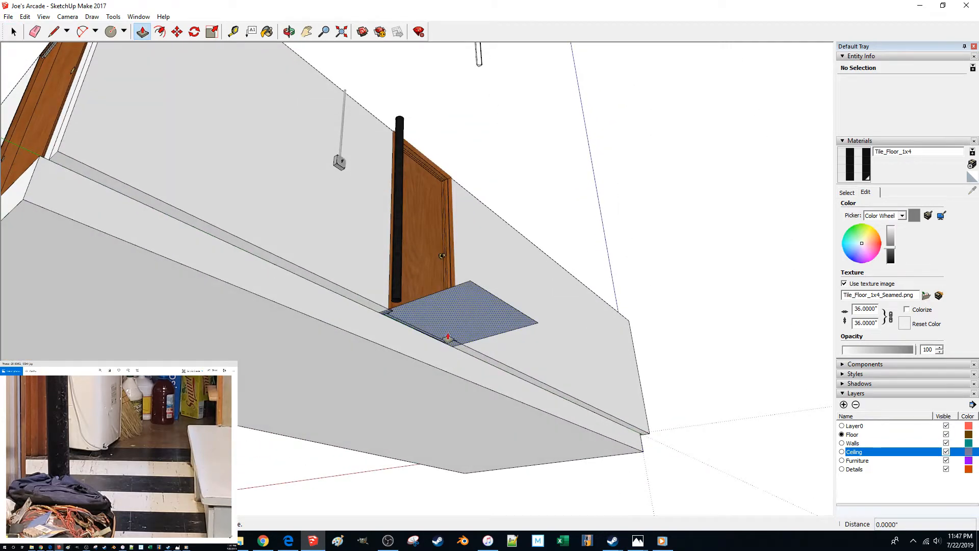
pyautogui.click(450, 337)
pyautogui.click(336, 351)
pyautogui.press('space')
pyautogui.moveTo(455, 404); pyautogui.dragTo(481, 346, button='middle')
pyautogui.scroll(5, 481, 346)
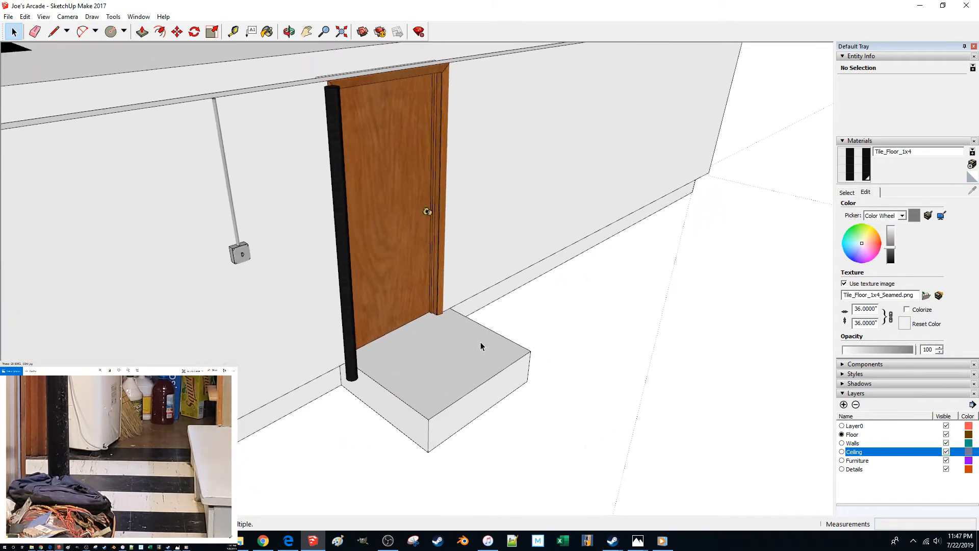
pyautogui.scroll(-1, 481, 346)
pyautogui.hotkey('ctrl', 'z')
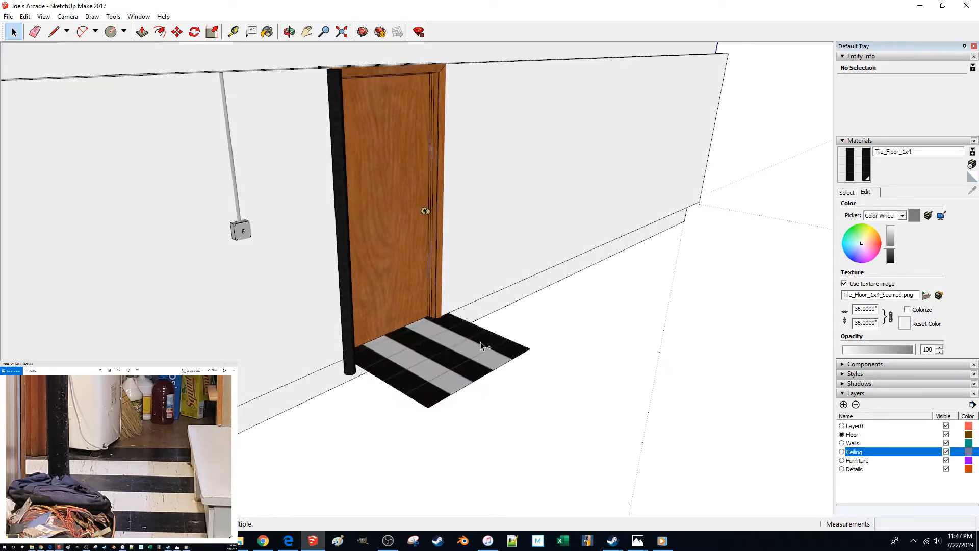
# Draw a vertical face 12 inches deep below the outer edge of the striped doorway floor
pyautogui.press('l')
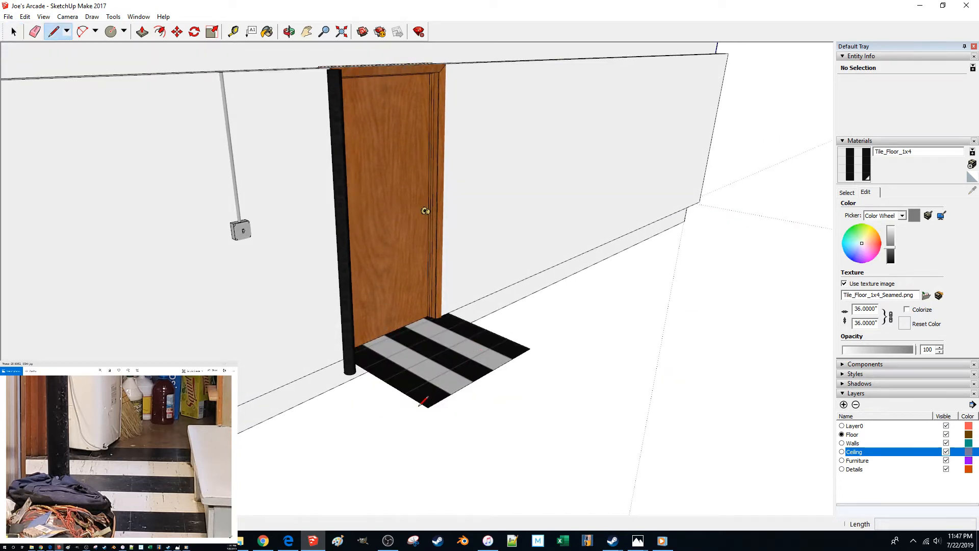
pyautogui.click(427, 406)
pyautogui.press('shift')
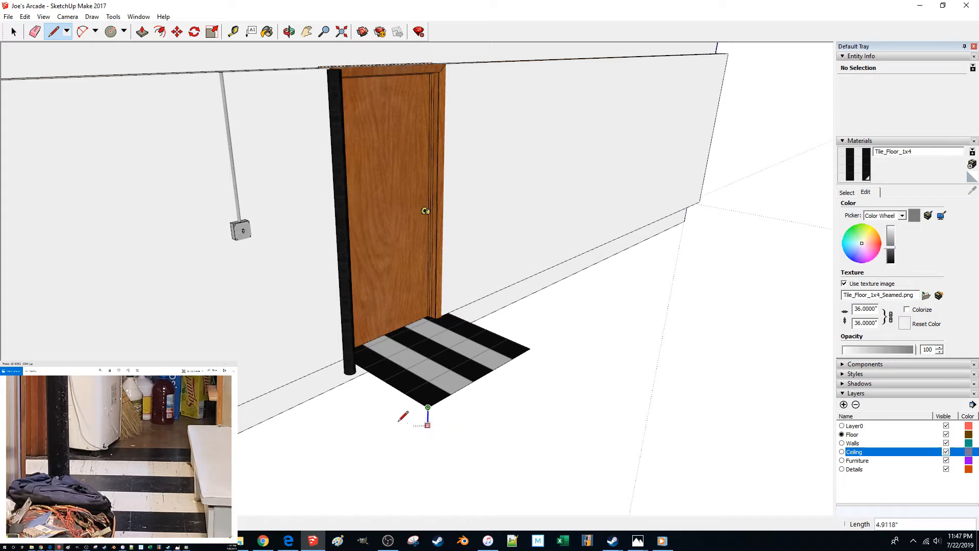
pyautogui.click(305, 401)
pyautogui.click(529, 349)
pyautogui.click(530, 348)
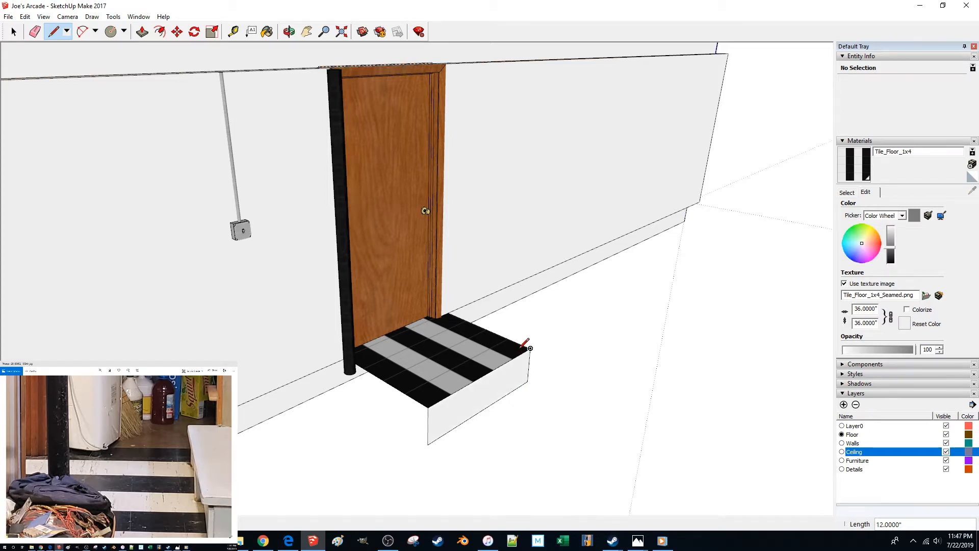
# Draw the remaining 40-inch bottom edges and the wall-side edges to close the slab beneath the striped floor
pyautogui.moveTo(521, 351); pyautogui.dragTo(442, 316, button='middle')
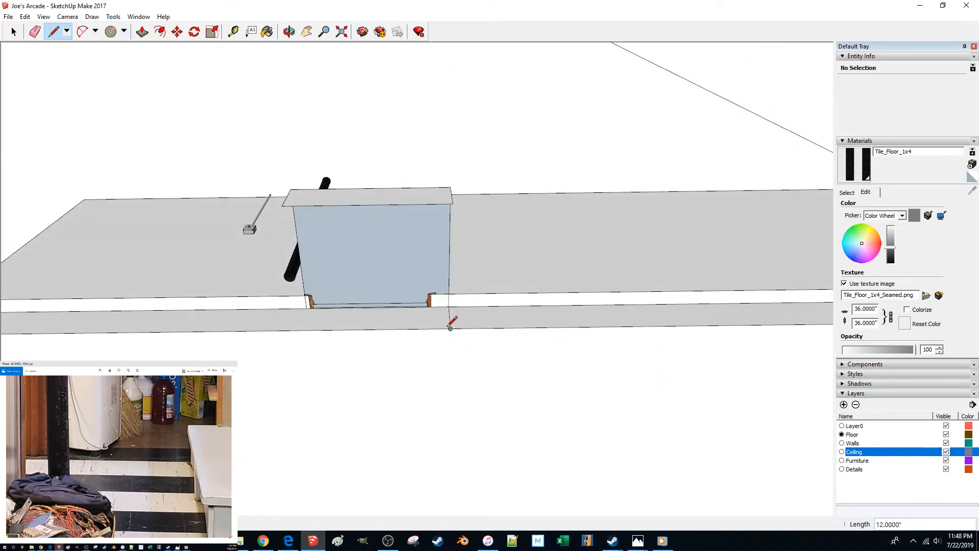
pyautogui.click(452, 200)
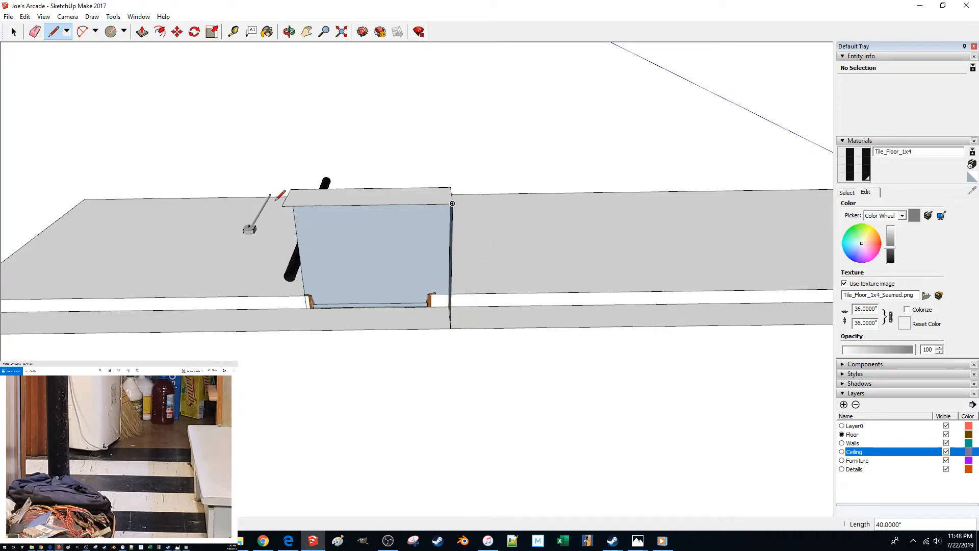
pyautogui.click(281, 205)
pyautogui.click(302, 321)
pyautogui.click(451, 326)
# Group the entire striped floor slab and open the group for editing
pyautogui.scroll(-1, 420, 308)
pyautogui.moveTo(417, 311); pyautogui.dragTo(398, 334, button='middle')
pyautogui.press('space')
pyautogui.tripleClick(398, 258)
pyautogui.hotkey('ctrl', 'g')
pyautogui.doubleClick(394, 261)
pyautogui.press('p')
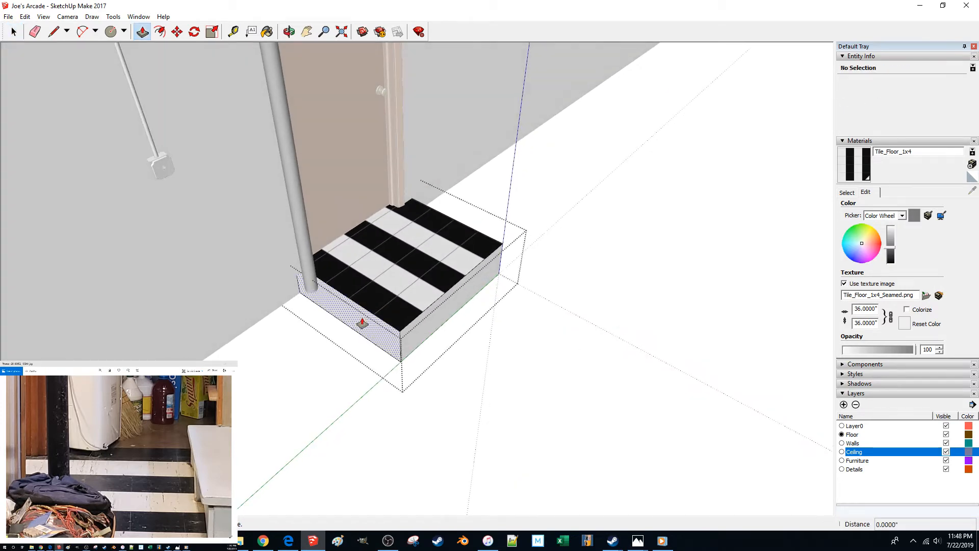
pyautogui.click(359, 324)
pyautogui.scroll(-2, 318, 356)
pyautogui.moveTo(315, 361); pyautogui.dragTo(356, 360, button='middle')
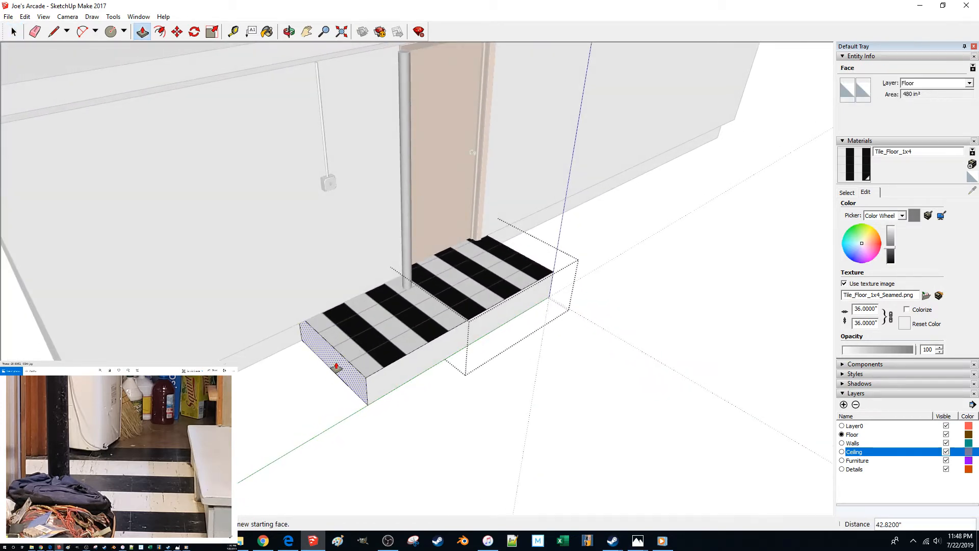
pyautogui.press('Escape')
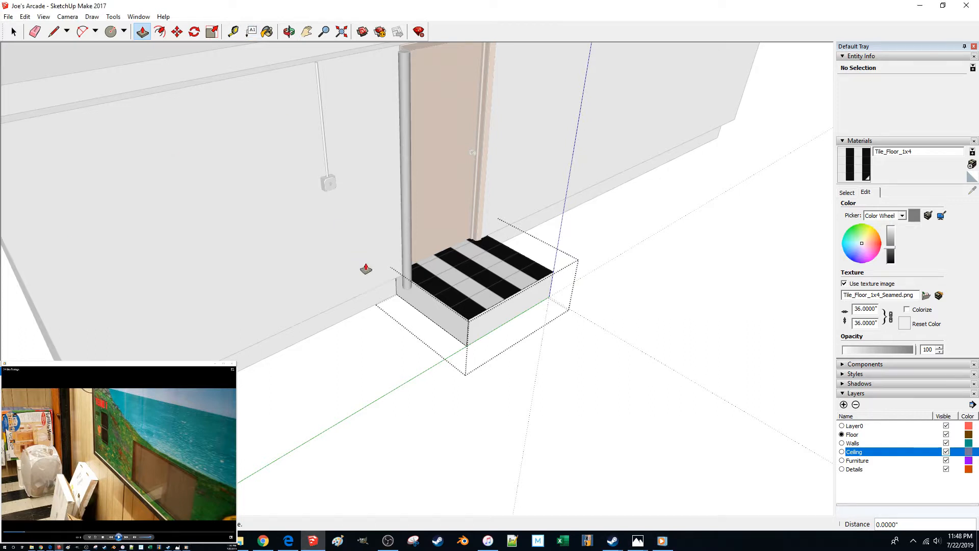
# Extend the slab's post-side end face along the wall toward the double-door corner, and leave the group
pyautogui.click(427, 309)
pyautogui.click(428, 310)
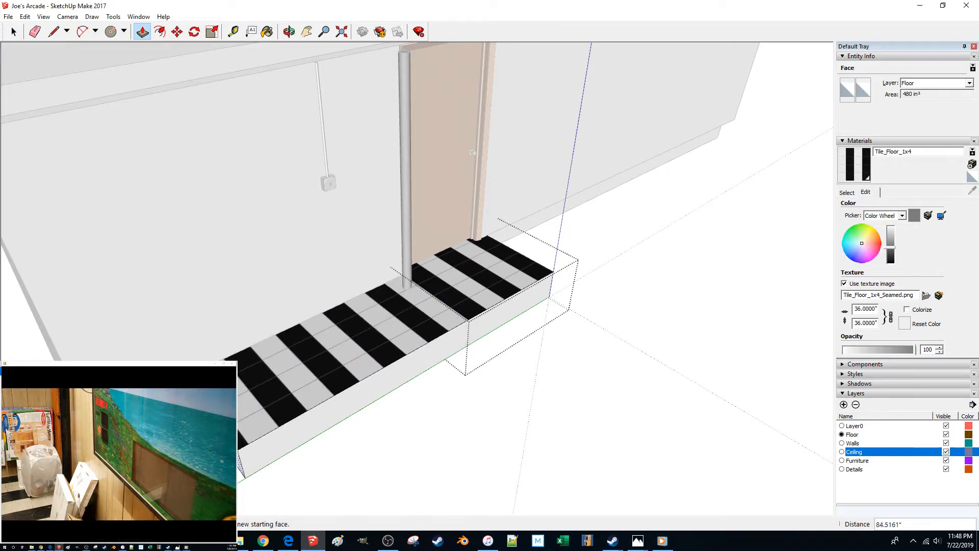
pyautogui.click(128, 463)
pyautogui.press('space')
pyautogui.click(511, 419)
# Reopen the floor slab group and extend its end face about 59 inches farther, past the wall corner to the outer post
pyautogui.scroll(-5, 510, 417)
pyautogui.moveTo(510, 416); pyautogui.dragTo(487, 417, button='middle')
pyautogui.press('p')
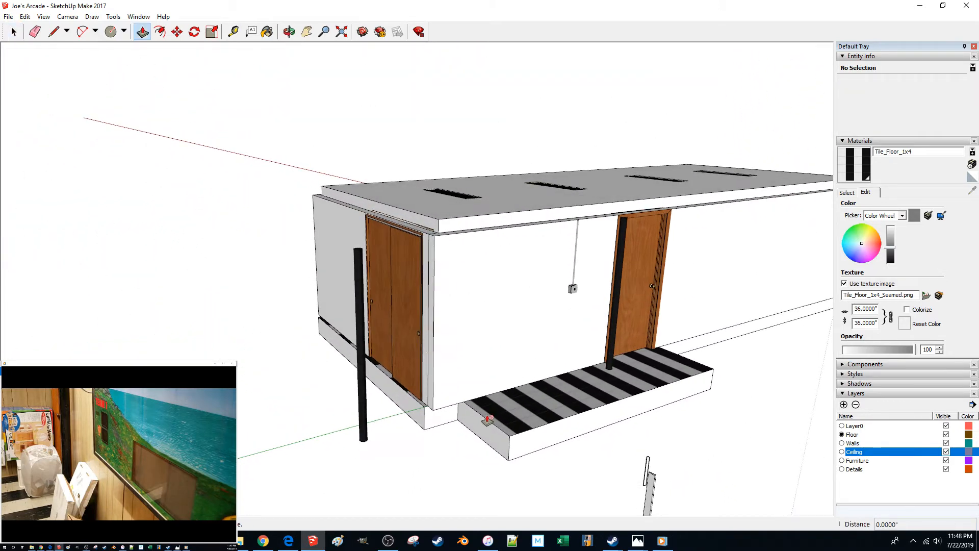
pyautogui.press('space')
pyautogui.doubleClick(482, 429)
pyautogui.press('p')
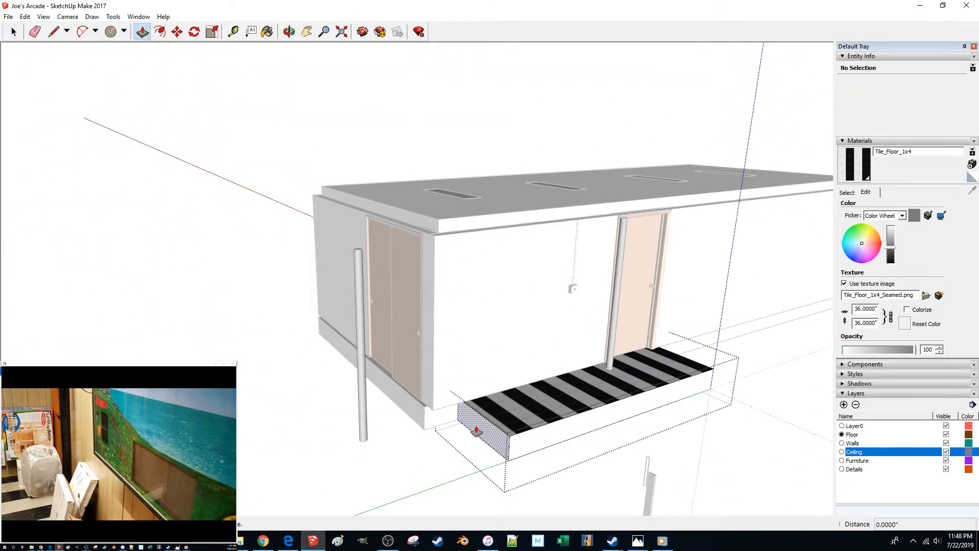
pyautogui.click(477, 431)
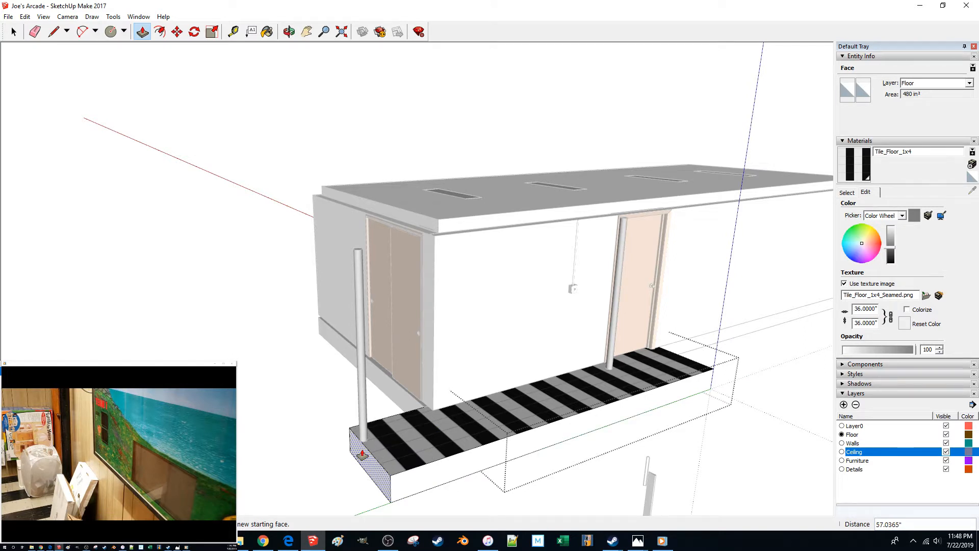
pyautogui.click(358, 454)
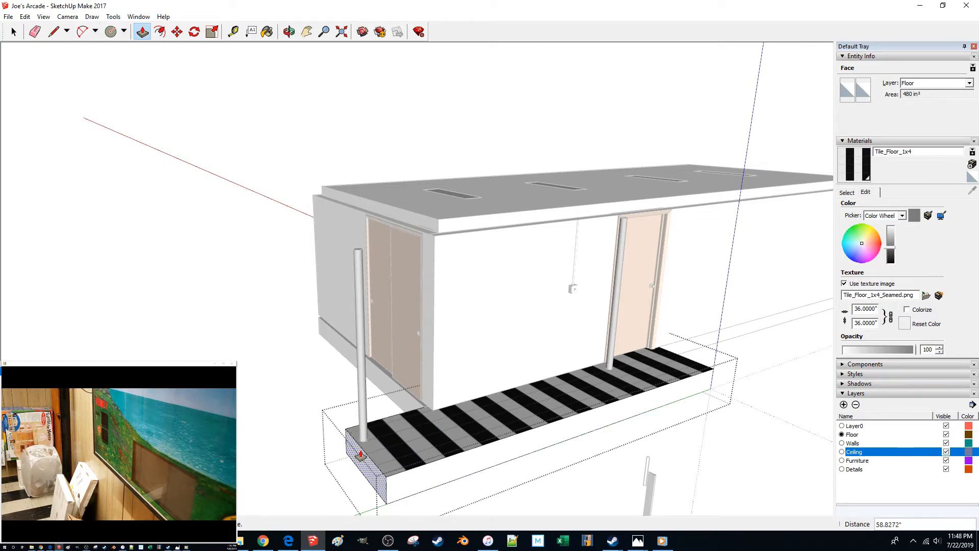
# Undo both lengthwise extensions of the striped floor slab
pyautogui.hotkey('ctrl', 'z')
pyautogui.hotkey('ctrl', 'z')
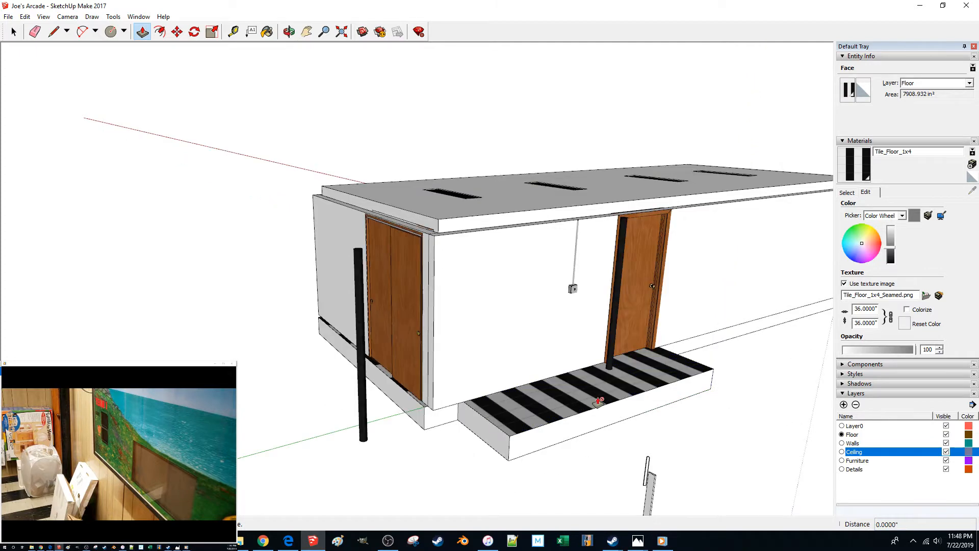
pyautogui.hotkey('ctrl', 'z')
pyautogui.hotkey('ctrl', 'z')
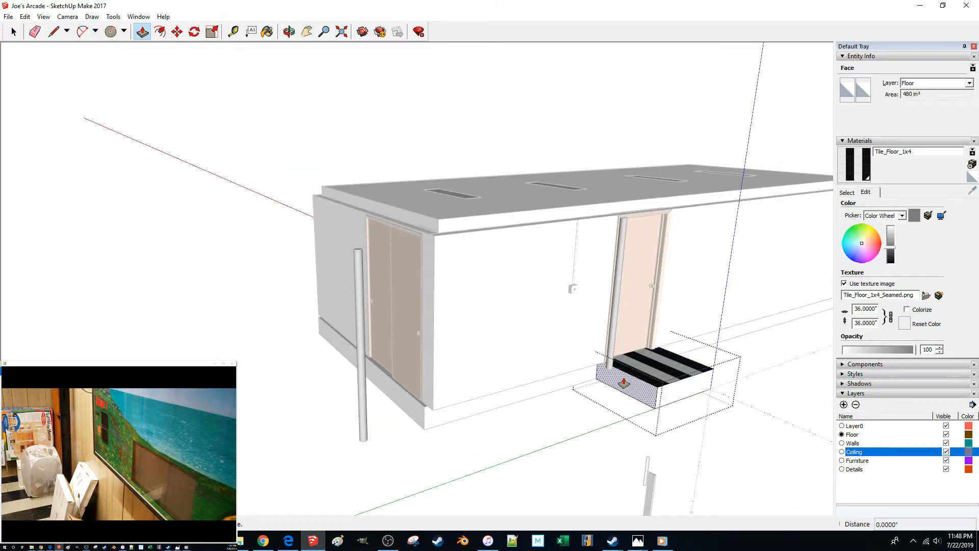
# Extend the slab's end face along the wall past the outer post, finishing with a 27-inch extension, and leave the group
pyautogui.click(623, 383)
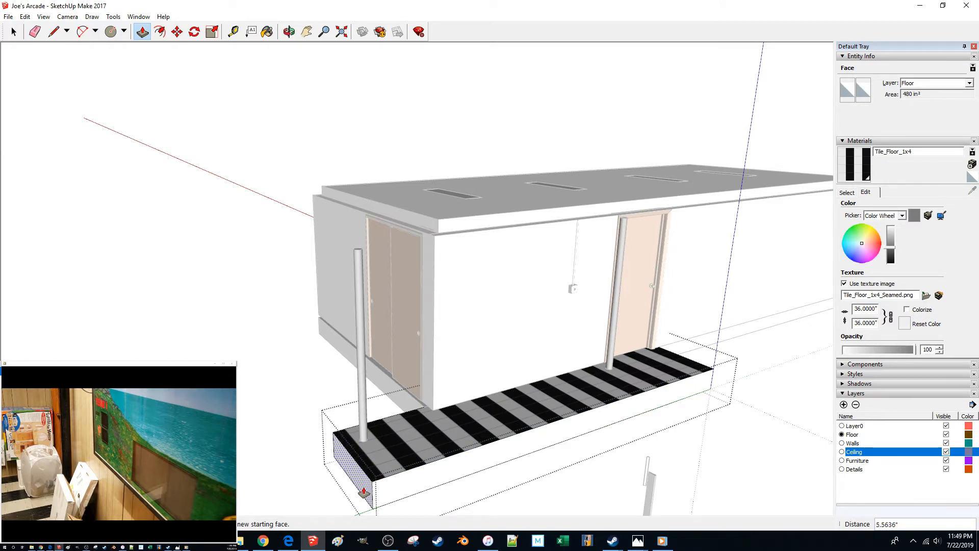
pyautogui.press('Return')
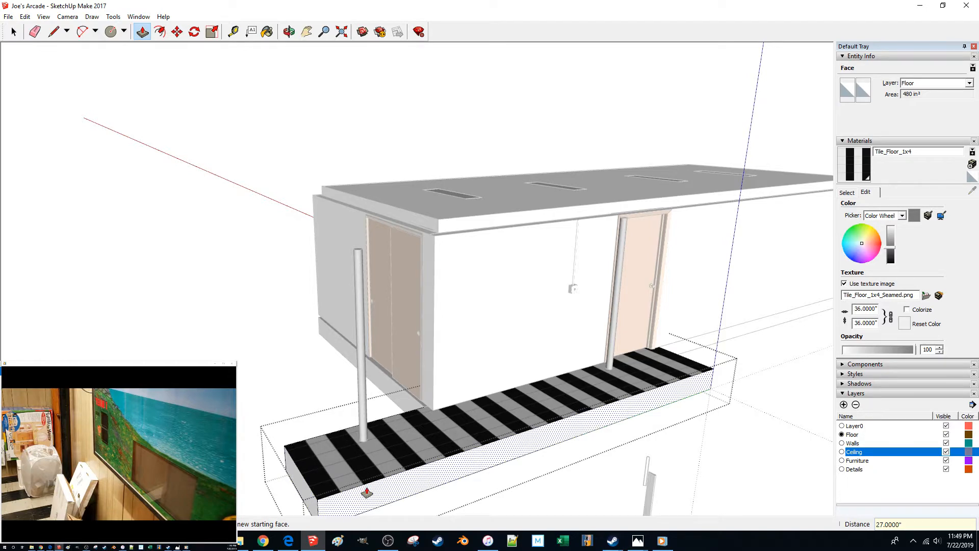
pyautogui.press('space')
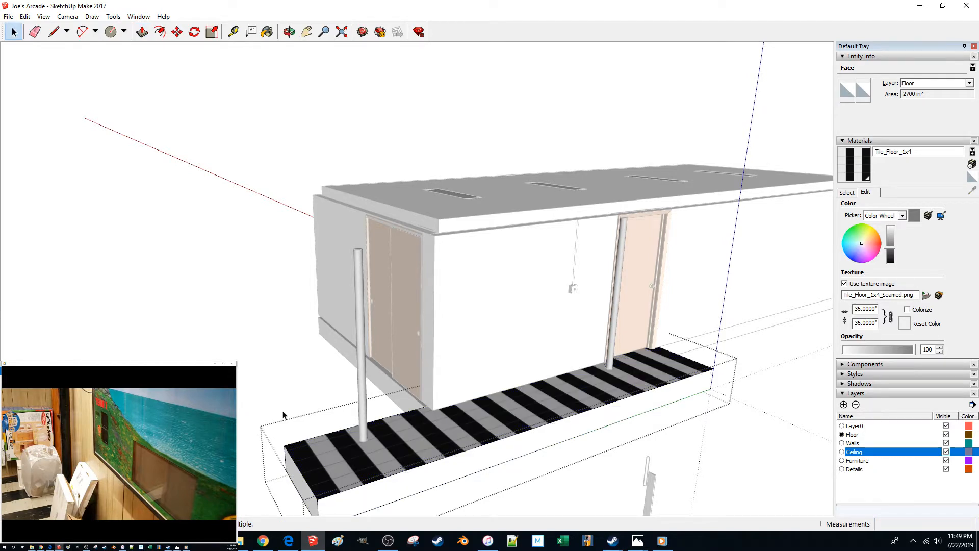
pyautogui.scroll(4, 356, 423)
pyautogui.tripleClick(427, 430)
pyautogui.click(349, 329)
# Open the long wall group and extend the wall's end face about 69 inches past the corner to the end of the floor slab
pyautogui.moveTo(265, 311); pyautogui.dragTo(417, 328, button='middle')
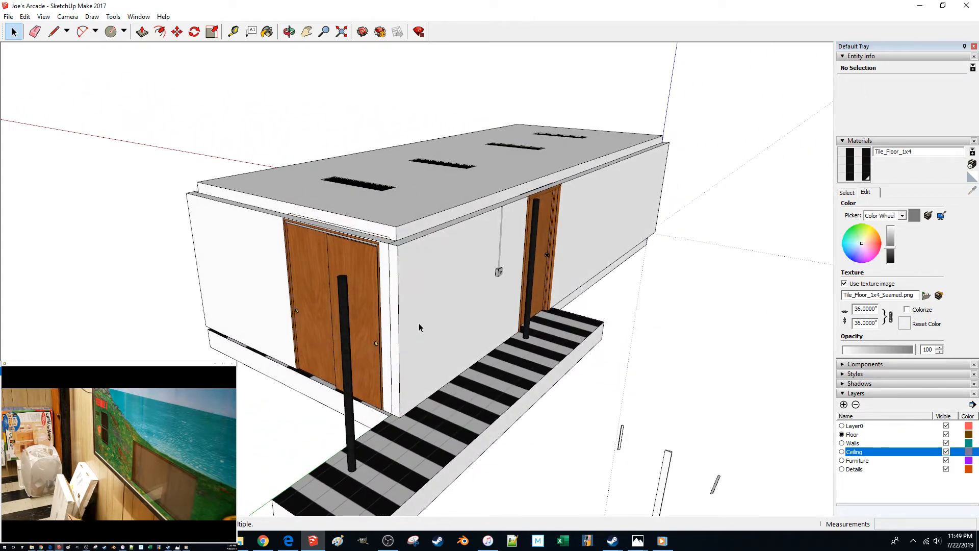
pyautogui.doubleClick(419, 327)
pyautogui.press('p')
pyautogui.click(394, 348)
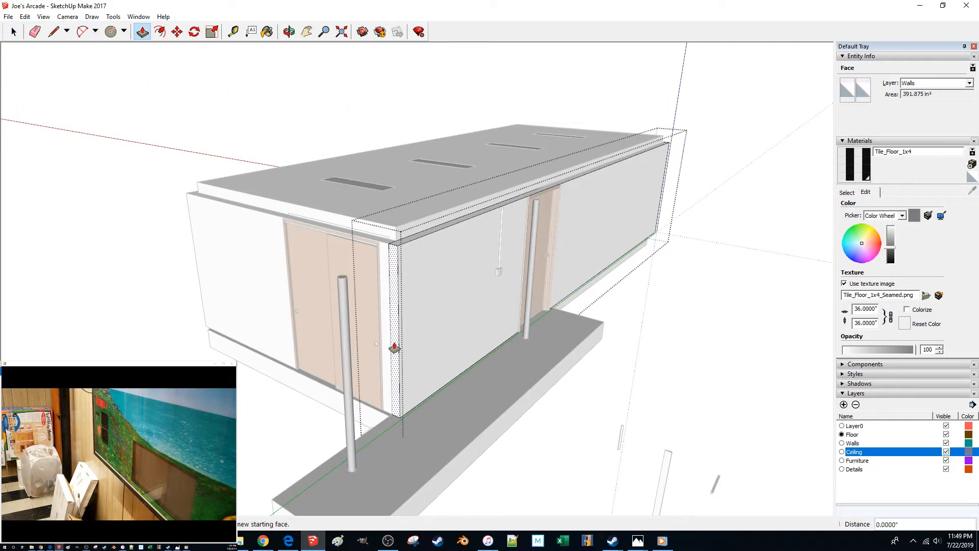
pyautogui.scroll(-3, 394, 348)
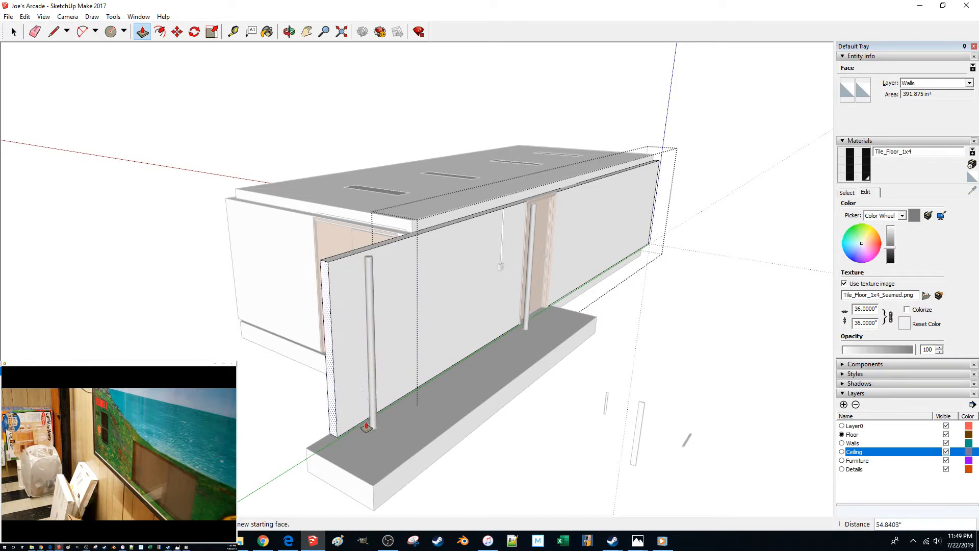
pyautogui.moveTo(344, 453); pyautogui.dragTo(348, 456, button='middle')
pyautogui.scroll(1, 348, 457)
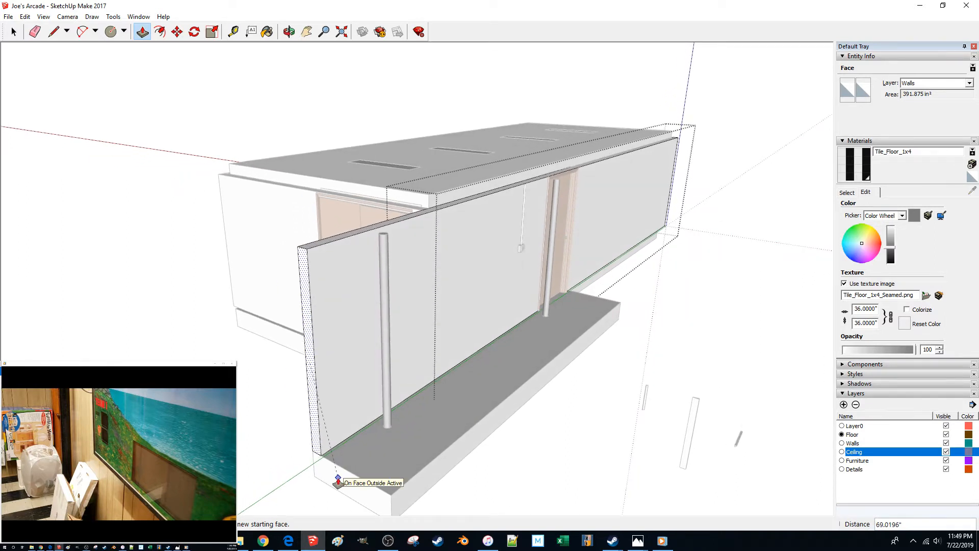
pyautogui.click(338, 478)
pyautogui.scroll(4, 336, 480)
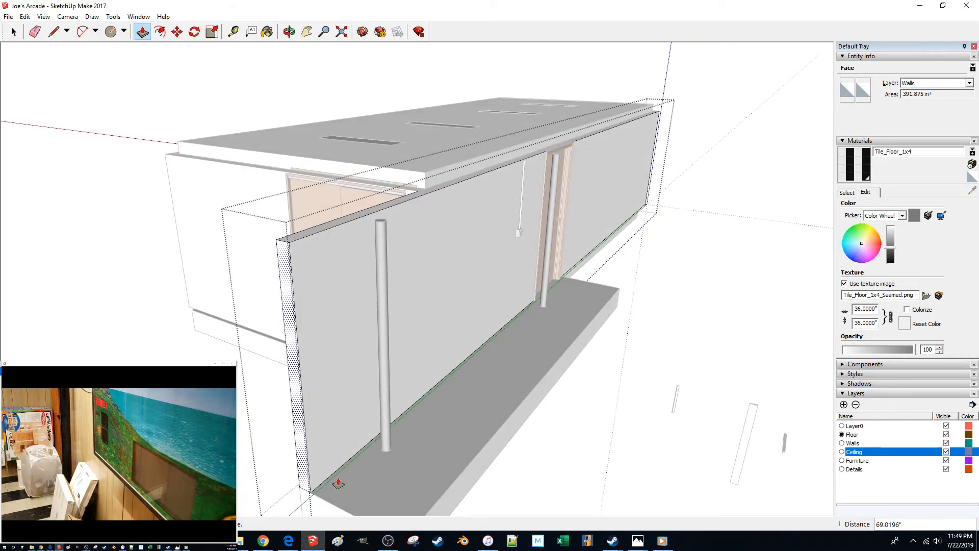
pyautogui.moveTo(299, 432); pyautogui.dragTo(315, 385, button='middle')
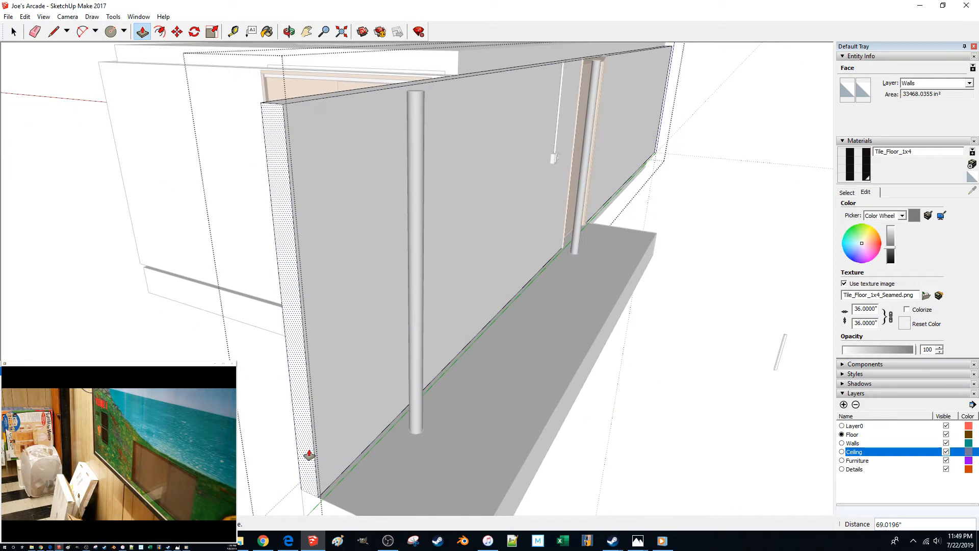
# Pull the long wall's end face back 24 inches toward the outer post and leave the wall group
pyautogui.click(309, 454)
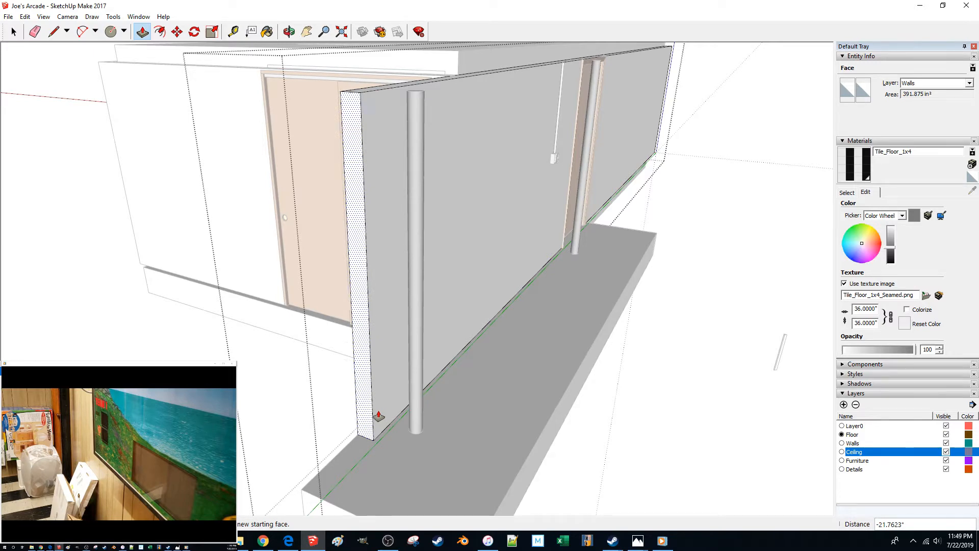
pyautogui.scroll(5, 377, 418)
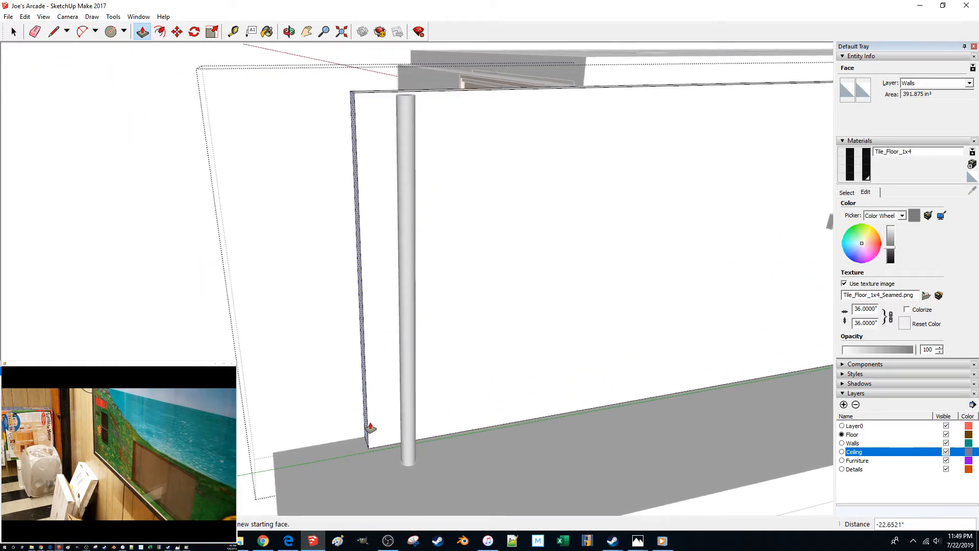
pyautogui.write('24')
pyautogui.press('Return')
pyautogui.press('space')
pyautogui.click(268, 363)
pyautogui.moveTo(268, 363)
pyautogui.mouseDown(button='middle')
pyautogui.moveTo(260, 362)
pyautogui.moveTo(272, 347)
pyautogui.mouseUp(button='middle')
pyautogui.scroll(-3, 273, 350)
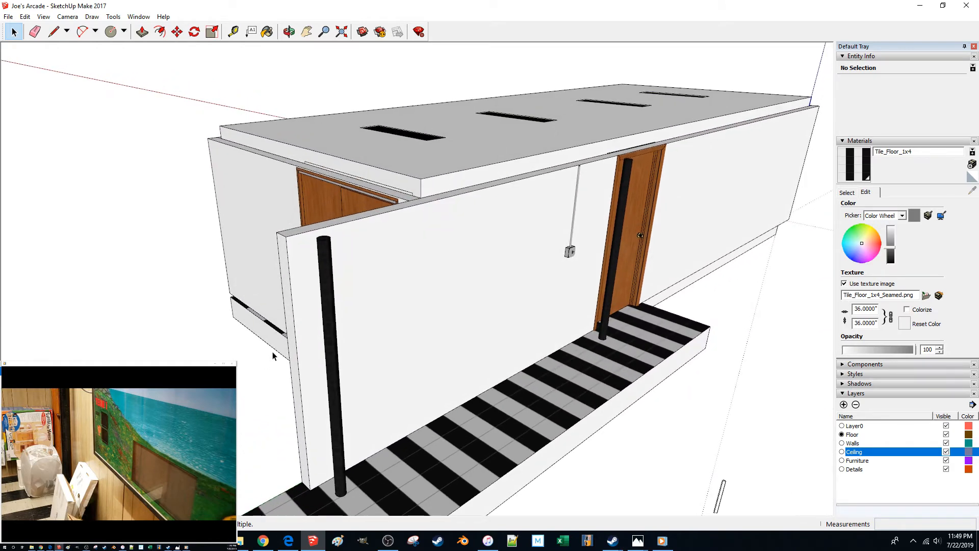
# Open the long wall group and paint its hallway face with the Wall_Panels material
pyautogui.doubleClick(376, 306)
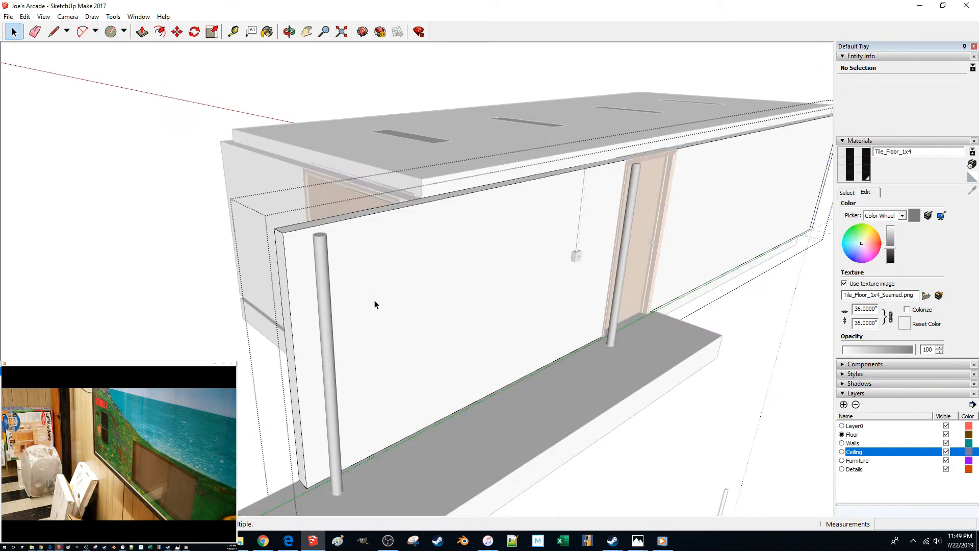
pyautogui.click(846, 192)
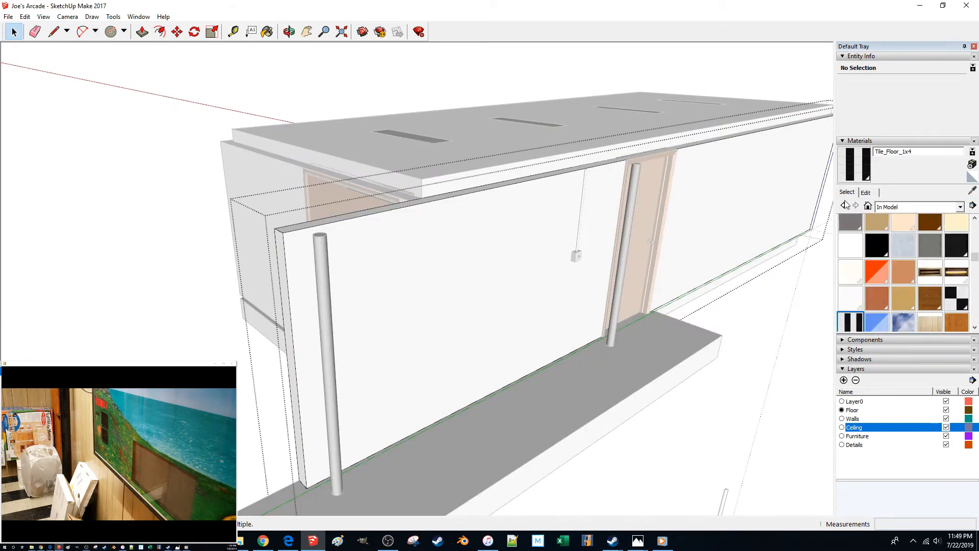
pyautogui.click(930, 322)
pyautogui.click(456, 308)
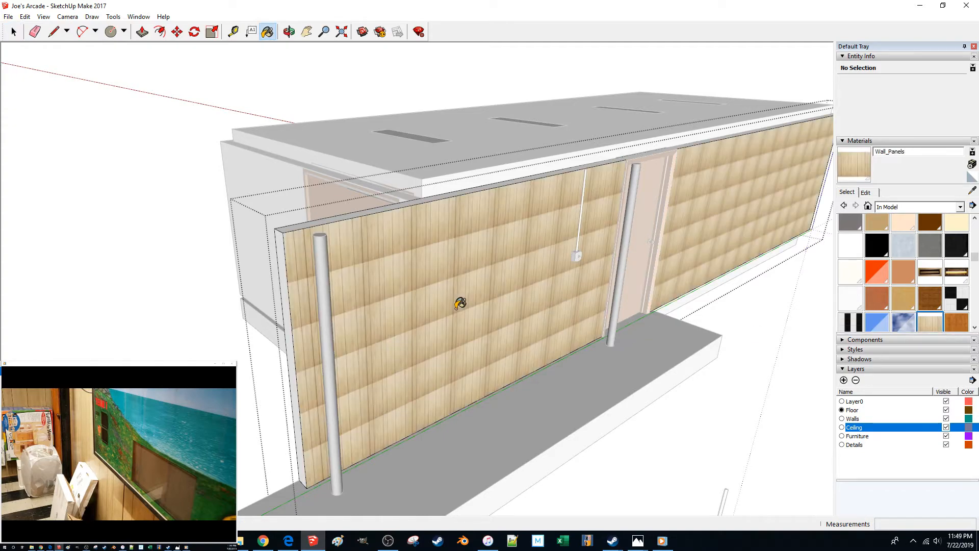
pyautogui.press('space')
# Measure the width of one board between two grooves on the paneled wall inside the arcade room
pyautogui.scroll(5, 453, 310)
pyautogui.scroll(-3, 138, 280)
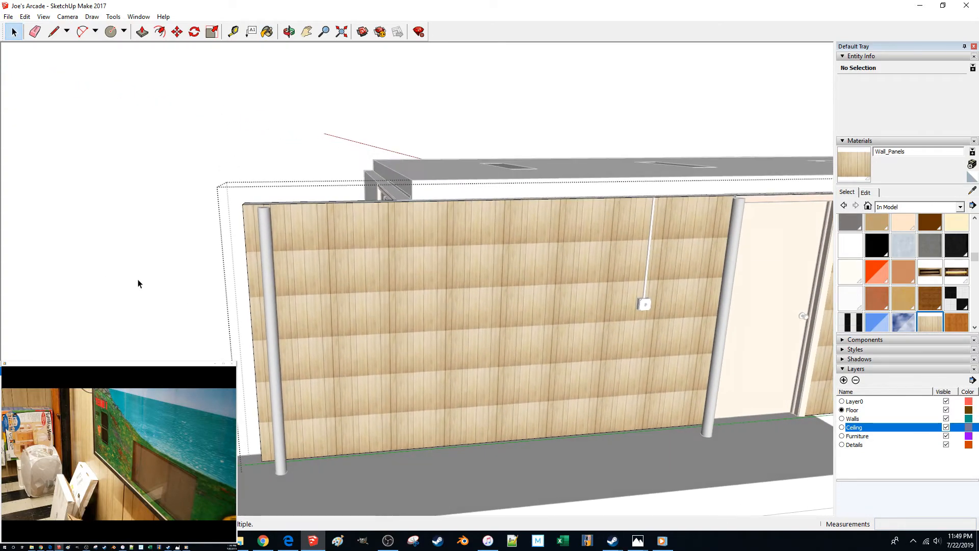
pyautogui.scroll(10, 463, 210)
pyautogui.scroll(8, 474, 157)
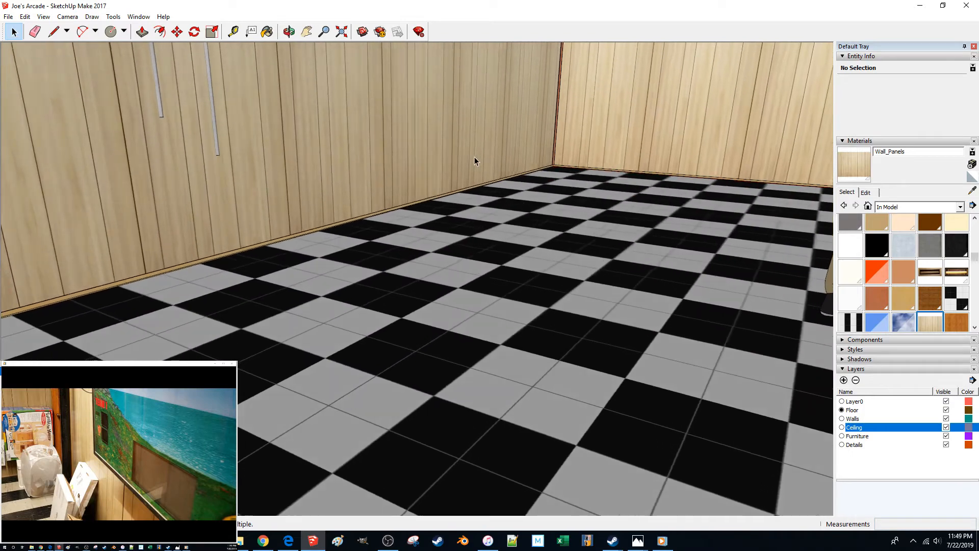
pyautogui.press('l')
pyautogui.scroll(3, 357, 349)
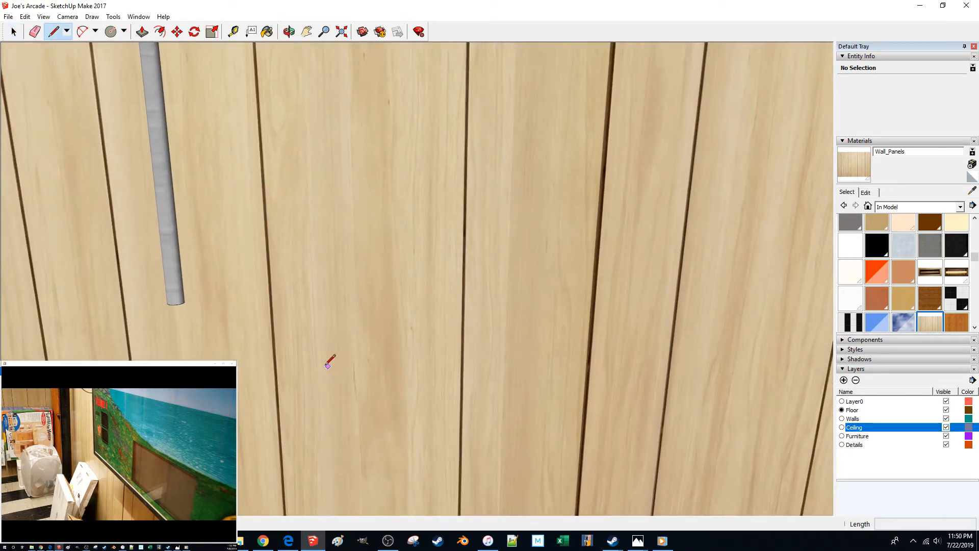
pyautogui.click(239, 351)
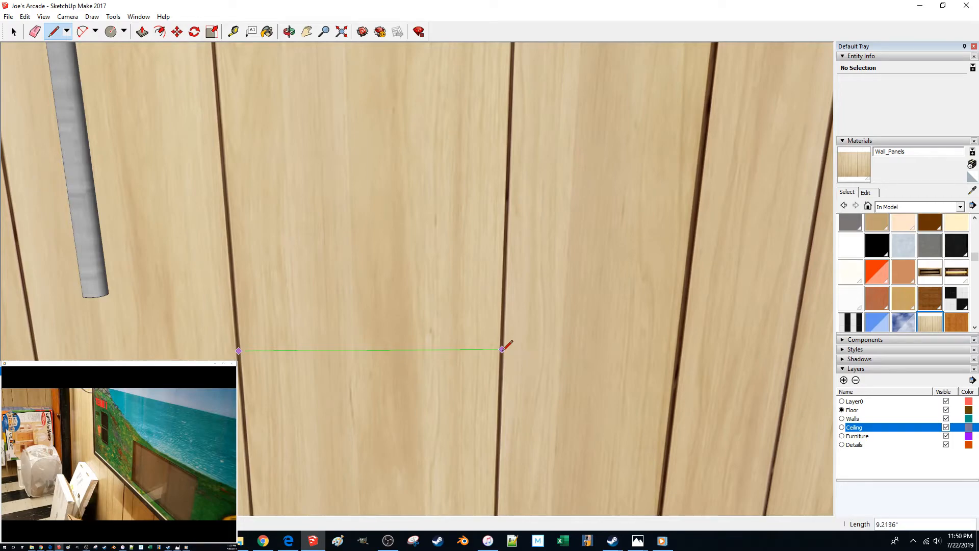
pyautogui.press('Escape')
pyautogui.press('space')
# Draw a short horizontal reference line for the board width near the bottom of the hallway wall, beside the outer post
pyautogui.scroll(-6, 502, 350)
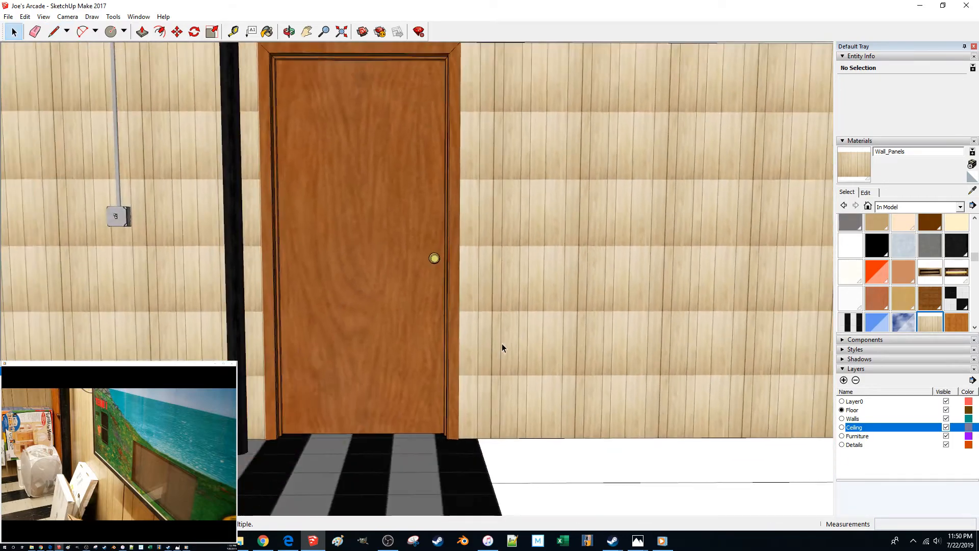
pyautogui.scroll(-3, 501, 347)
pyautogui.moveTo(436, 283); pyautogui.dragTo(297, 345, button='middle')
pyautogui.scroll(5, 283, 421)
pyautogui.press('l')
pyautogui.scroll(1, 272, 431)
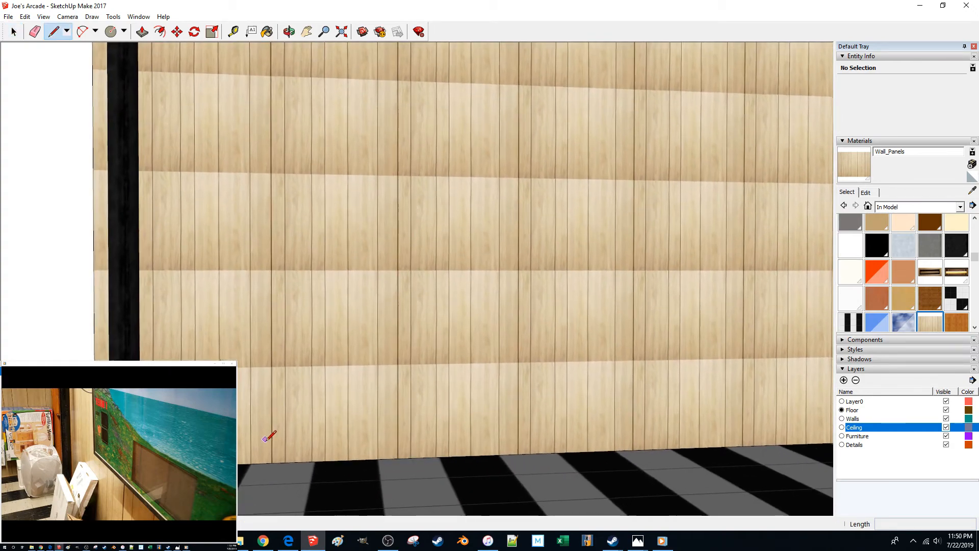
pyautogui.scroll(4, 255, 428)
pyautogui.scroll(-2, 241, 423)
pyautogui.click(242, 423)
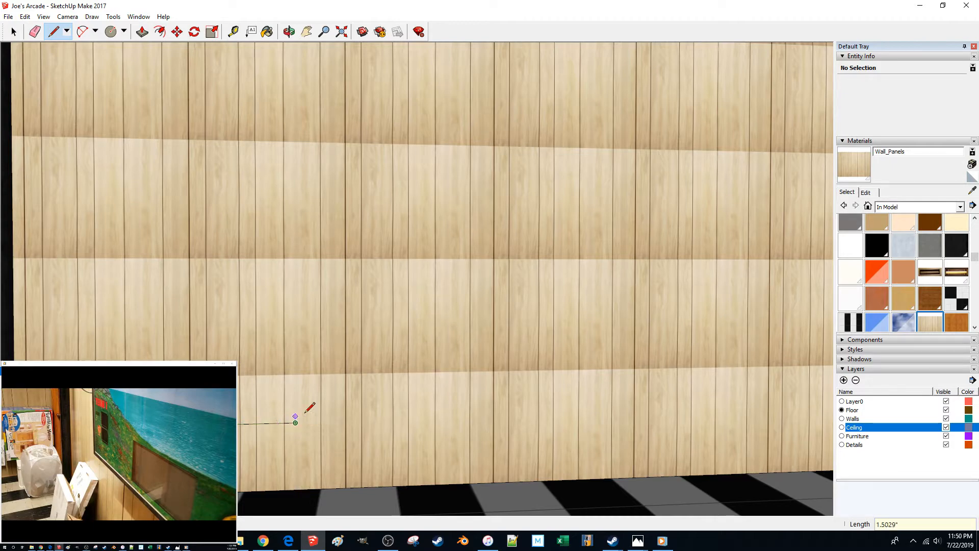
pyautogui.press('space')
# Reposition the panel texture on the hallway wall face and enlarge it so its boards approach the reference line's width
pyautogui.doubleClick(287, 362)
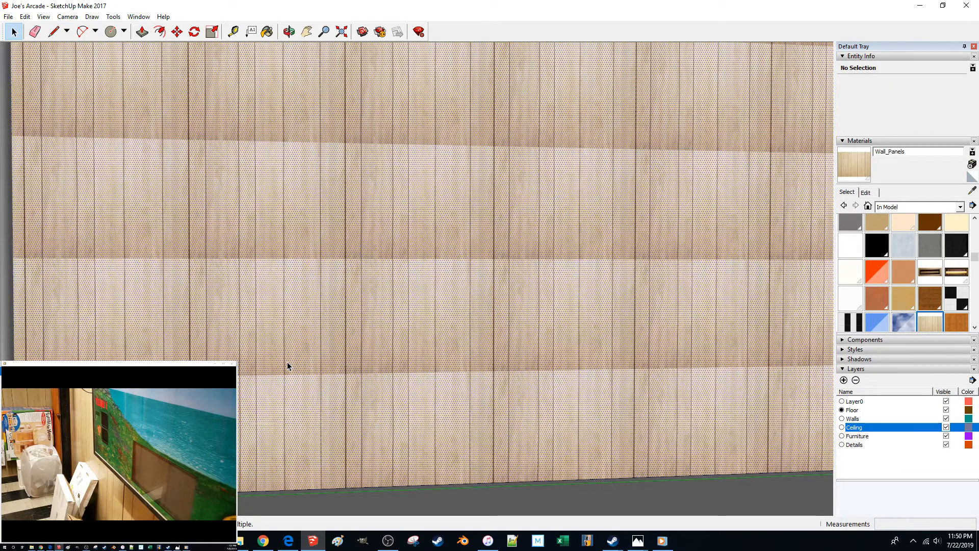
pyautogui.rightClick(287, 362)
pyautogui.moveTo(377, 329)
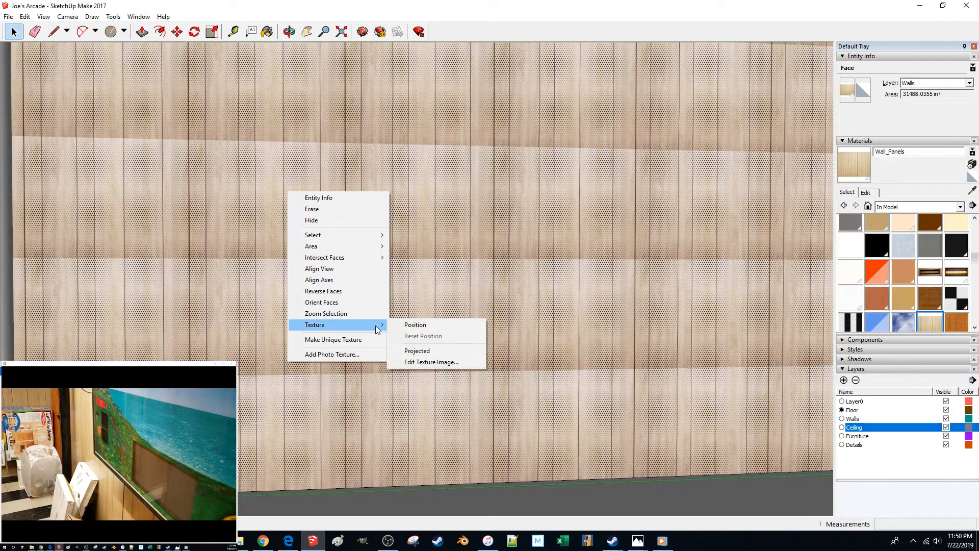
pyautogui.click(415, 324)
pyautogui.moveTo(415, 327); pyautogui.dragTo(241, 355, button='middle')
pyautogui.moveTo(242, 356); pyautogui.dragTo(261, 398)
pyautogui.moveTo(398, 392); pyautogui.dragTo(563, 393)
pyautogui.keyDown('shift'); pyautogui.moveTo(386, 374); pyautogui.dragTo(420, 332, button='middle'); pyautogui.keyUp('shift')
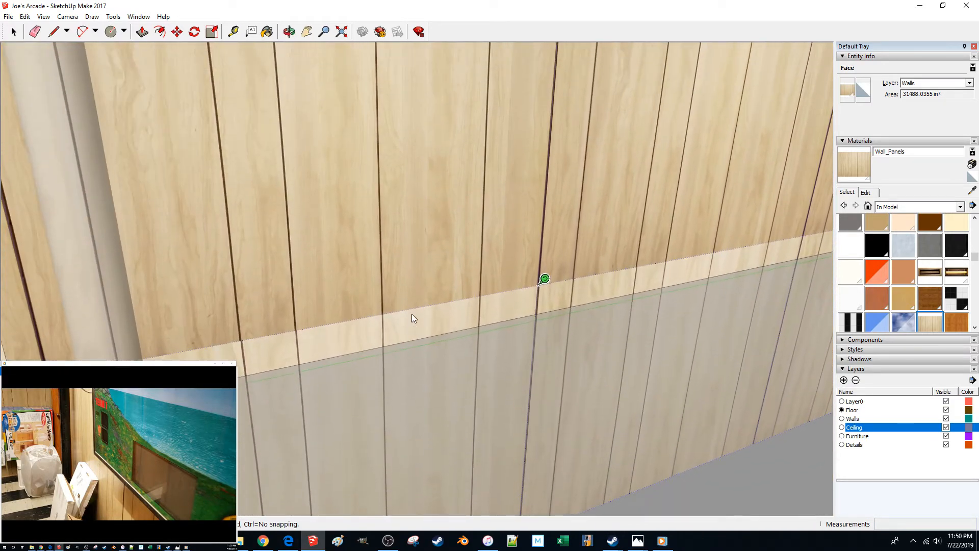
pyautogui.moveTo(411, 202); pyautogui.dragTo(406, 203)
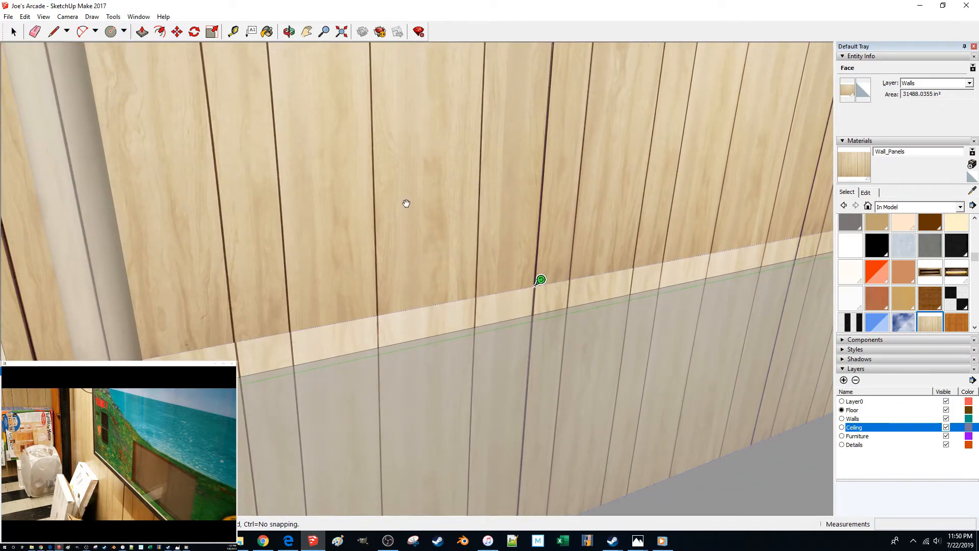
# Check the boards against the reference line and readjust the panel texture's scale and sideways offset
pyautogui.moveTo(406, 204)
pyautogui.mouseDown(button='middle')
pyautogui.moveTo(476, 319)
pyautogui.moveTo(466, 259)
pyautogui.mouseUp(button='middle')
pyautogui.scroll(1, 466, 259)
pyautogui.press('l')
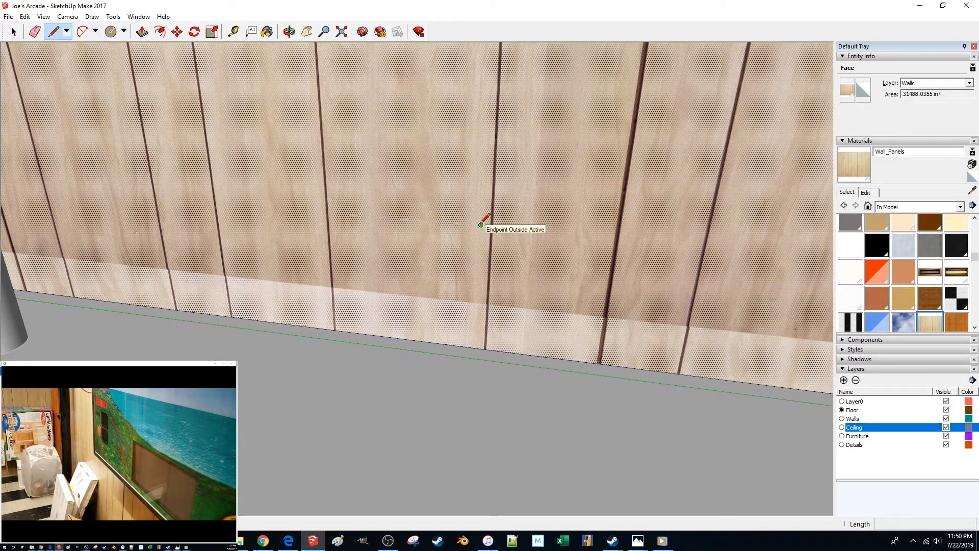
pyautogui.moveTo(400, 236); pyautogui.dragTo(391, 245, button='middle')
pyautogui.press('space')
pyautogui.rightClick(394, 238)
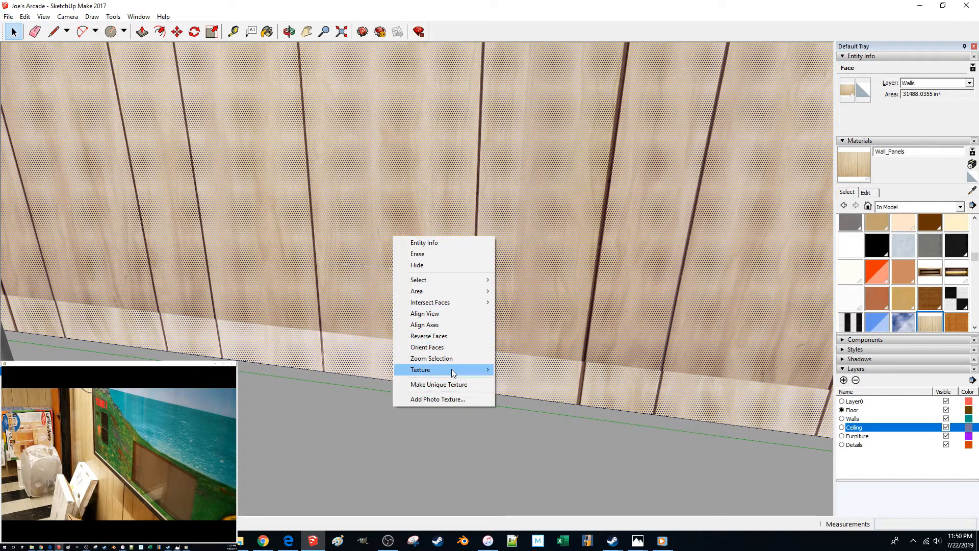
pyautogui.moveTo(467, 372)
pyautogui.click(519, 369)
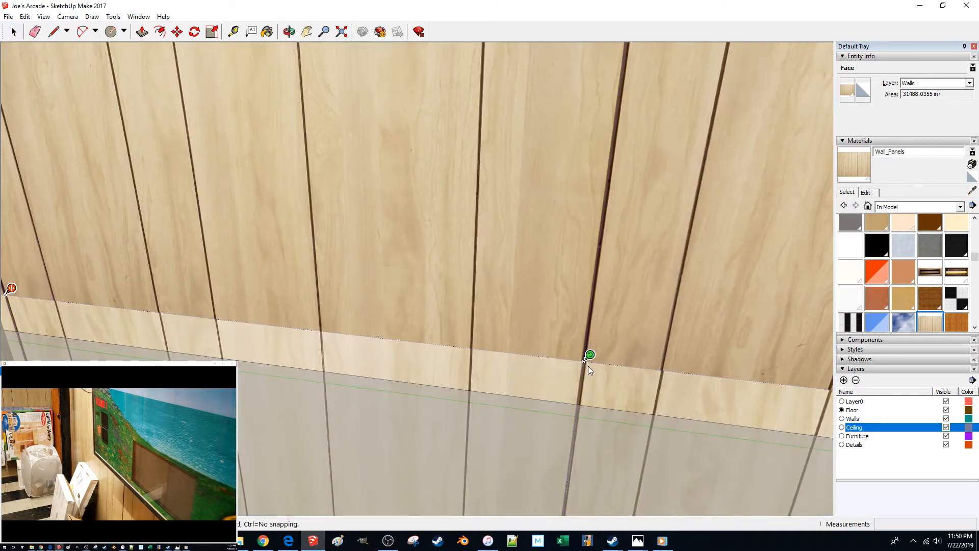
pyautogui.moveTo(583, 355); pyautogui.dragTo(563, 350)
pyautogui.moveTo(514, 323)
pyautogui.mouseDown()
pyautogui.moveTo(535, 323)
pyautogui.moveTo(523, 322)
pyautogui.mouseUp()
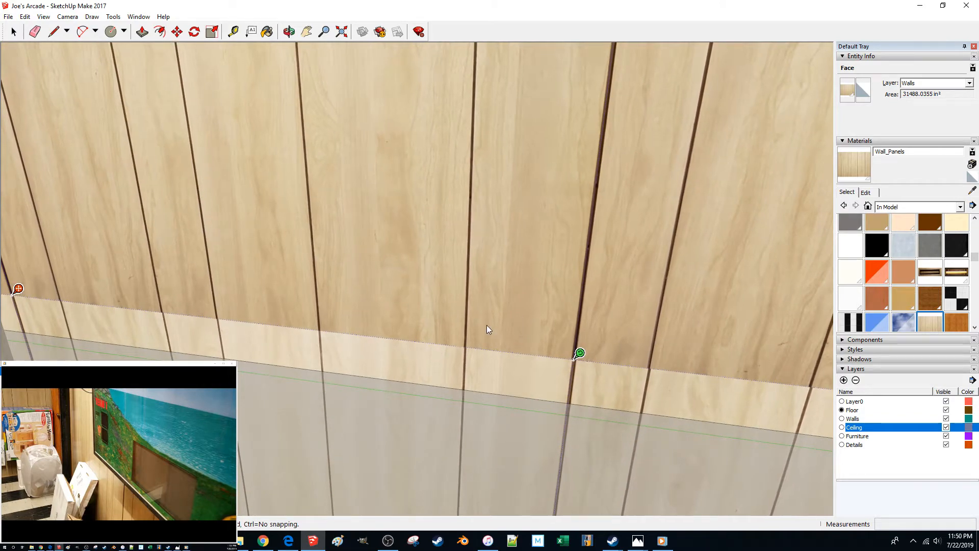
# Check one board's width with a 9.2-inch line started at its groove, and erase that line
pyautogui.press('l')
pyautogui.click(317, 262)
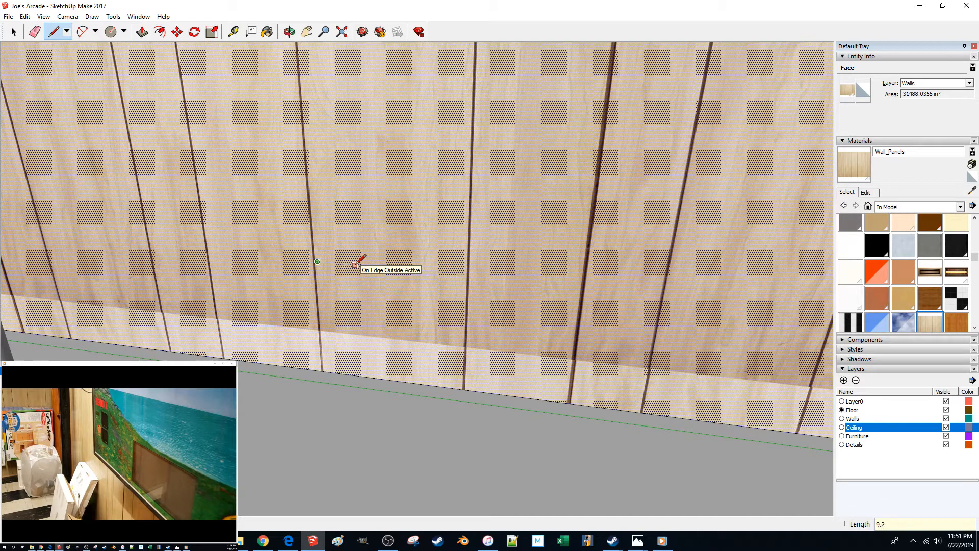
pyautogui.press('space')
pyautogui.click(382, 270)
pyautogui.press('Delete')
# Reopen the panel texture's positioning and fine-tune its scale and offset against the reference line
pyautogui.rightClick(389, 295)
pyautogui.moveTo(448, 427)
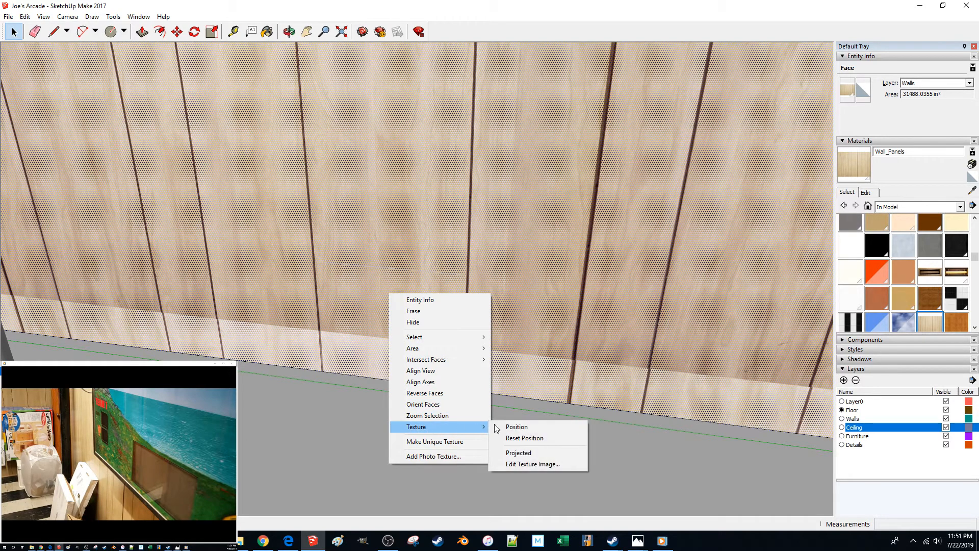
pyautogui.click(516, 427)
pyautogui.moveTo(577, 353); pyautogui.dragTo(564, 351)
pyautogui.moveTo(367, 299); pyautogui.dragTo(380, 301)
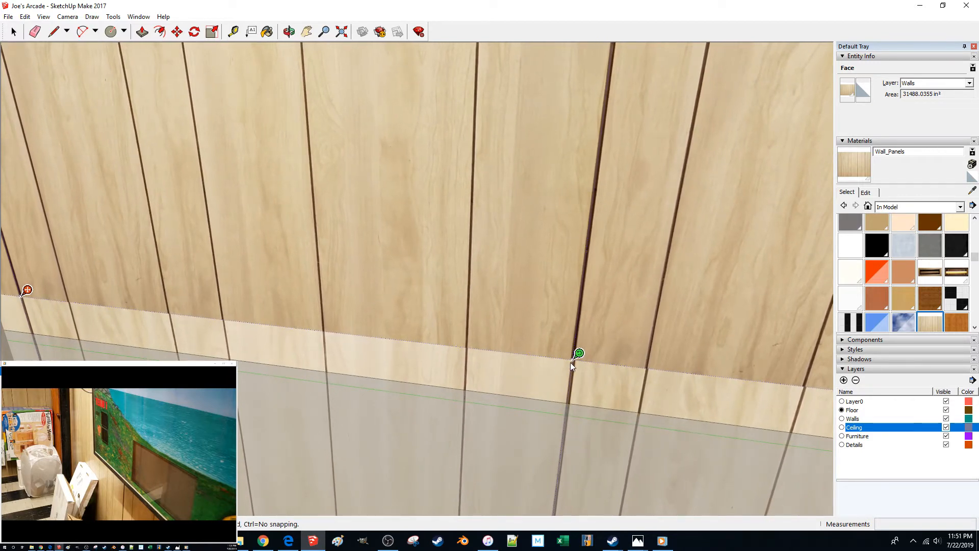
pyautogui.moveTo(457, 333)
pyautogui.mouseDown()
pyautogui.moveTo(435, 331)
pyautogui.moveTo(448, 331)
pyautogui.mouseUp()
# Align the panel texture with the wall's lower outer corner, stretch it vertically to the wall's top edge, and leave the group
pyautogui.scroll(-3, 428, 325)
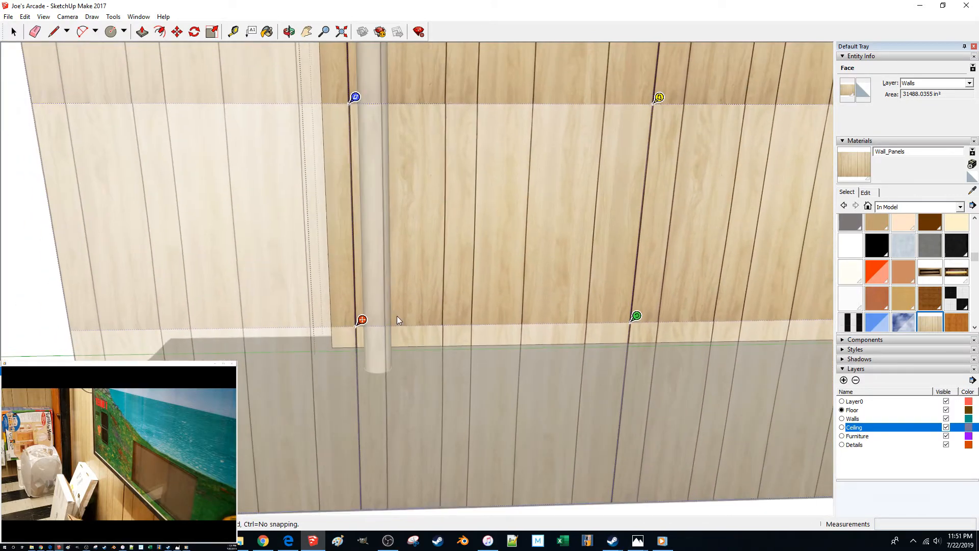
pyautogui.scroll(-1, 366, 325)
pyautogui.moveTo(366, 325); pyautogui.dragTo(346, 342)
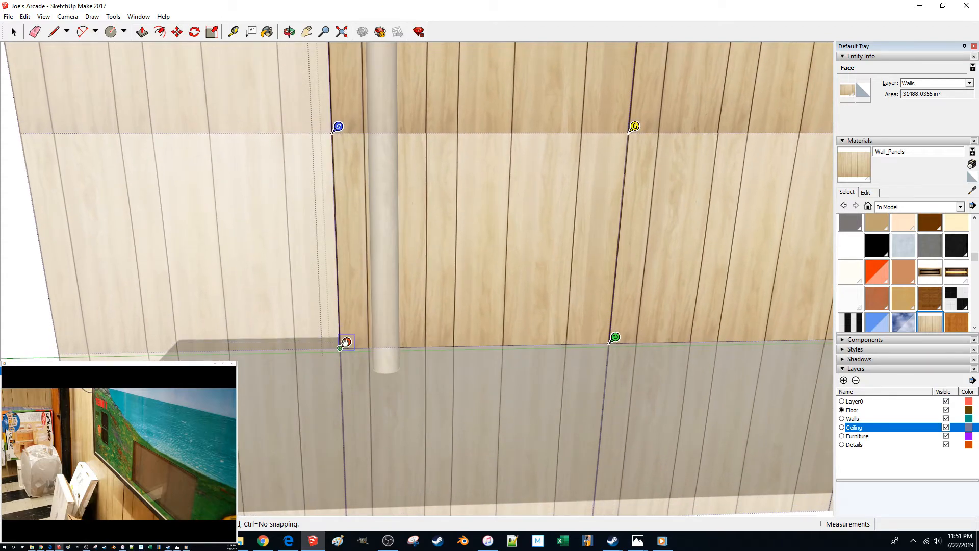
pyautogui.moveTo(348, 347); pyautogui.dragTo(357, 359, button='middle')
pyautogui.scroll(-3, 354, 359)
pyautogui.moveTo(312, 343); pyautogui.dragTo(296, 73)
pyautogui.scroll(-5, 290, 105)
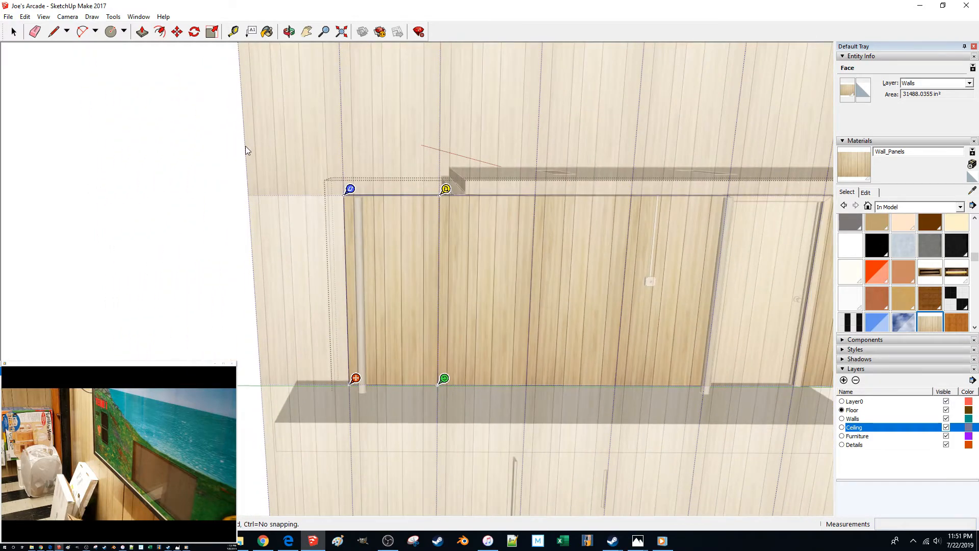
pyautogui.click(192, 190)
pyautogui.click(194, 189)
# Delete the board-width reference line from the hallway wall and clear the selection
pyautogui.moveTo(235, 245); pyautogui.dragTo(365, 359, button='middle')
pyautogui.click(365, 359)
pyautogui.click(361, 360)
pyautogui.press('Delete')
pyautogui.click(697, 341)
pyautogui.moveTo(698, 341); pyautogui.dragTo(698, 341, button='middle')
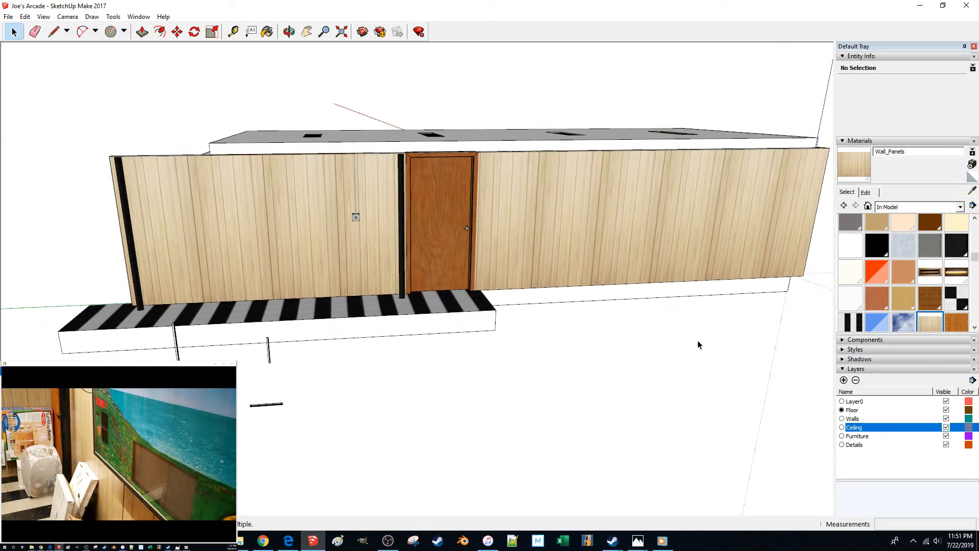
# Look over the paneled hallway wall and play the reference video onward
pyautogui.moveTo(520, 329); pyautogui.dragTo(520, 328, button='middle')
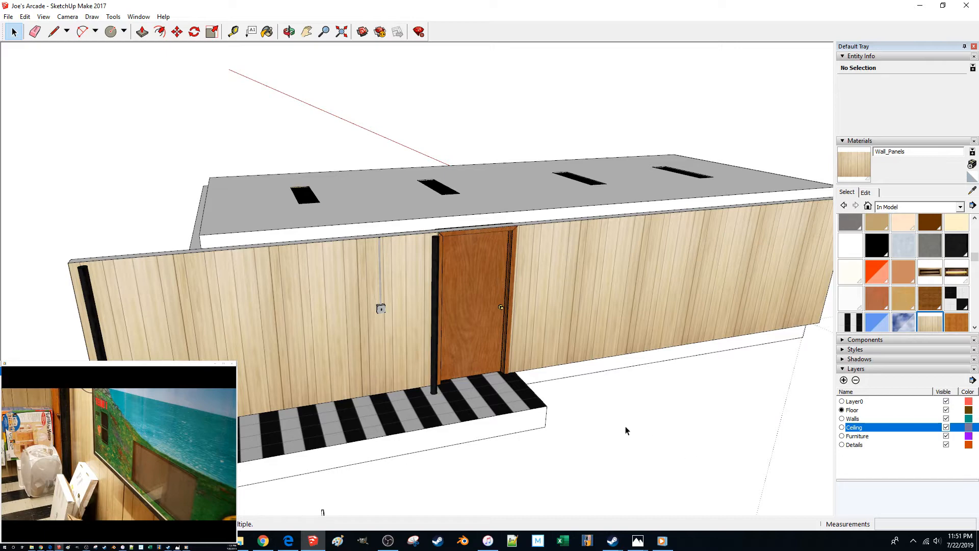
pyautogui.moveTo(595, 463); pyautogui.dragTo(588, 434, button='middle')
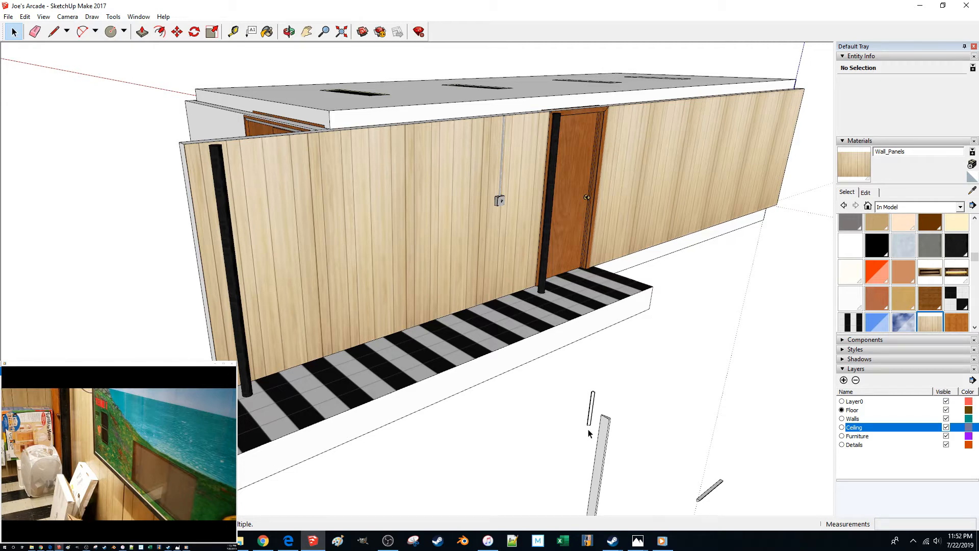
pyautogui.click(155, 477)
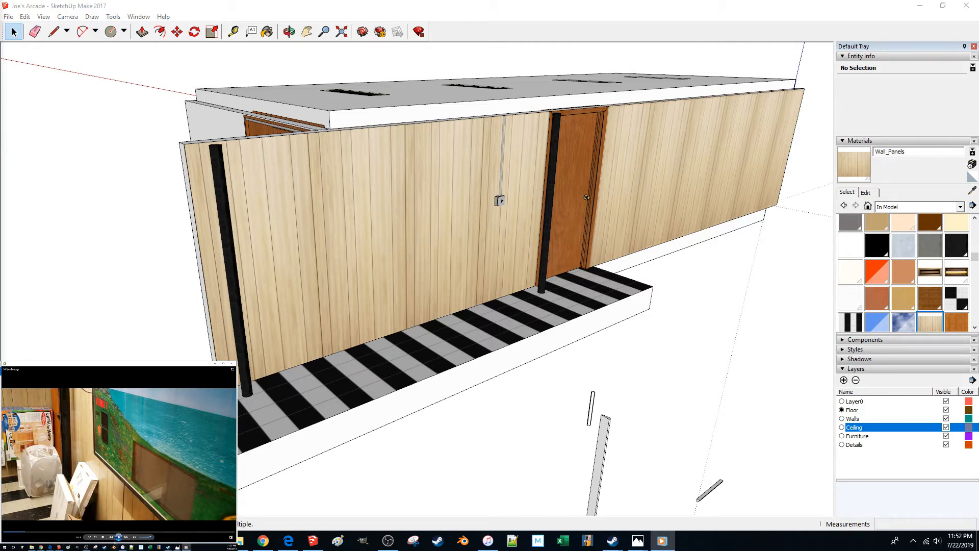
pyautogui.click(118, 536)
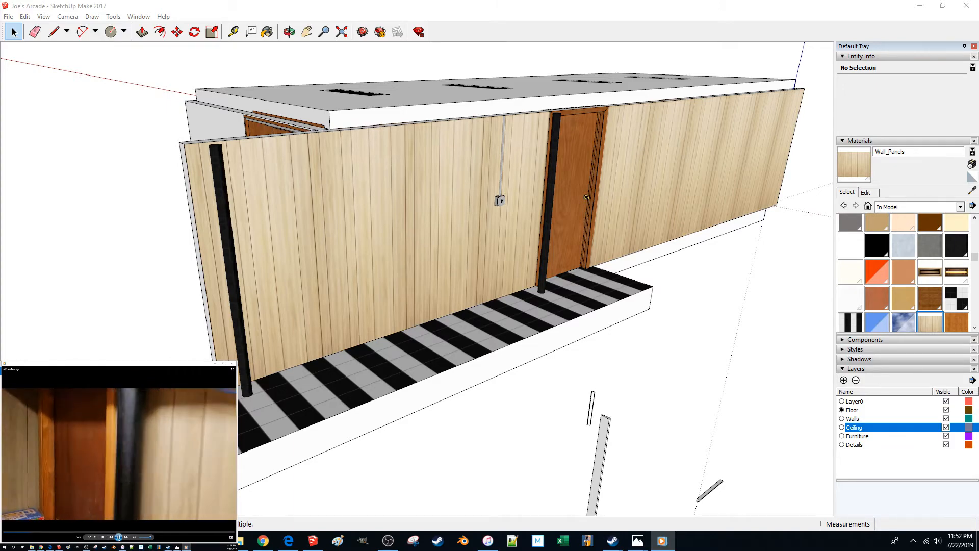
# Check the layer of the existing ceiling group, clear the selection, and make Ceiling the active layer
pyautogui.scroll(5, 646, 396)
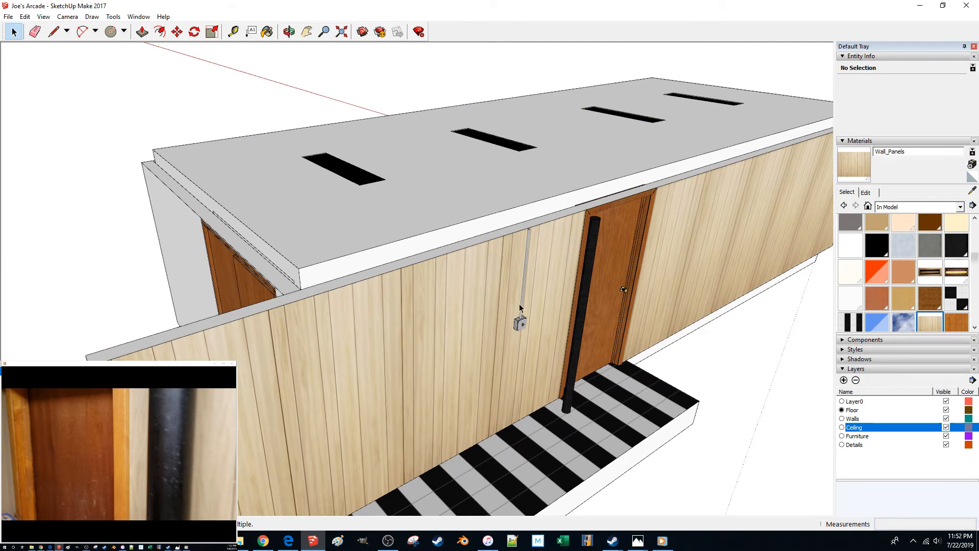
pyautogui.click(367, 265)
pyautogui.scroll(-2, 370, 266)
pyautogui.scroll(8, 369, 266)
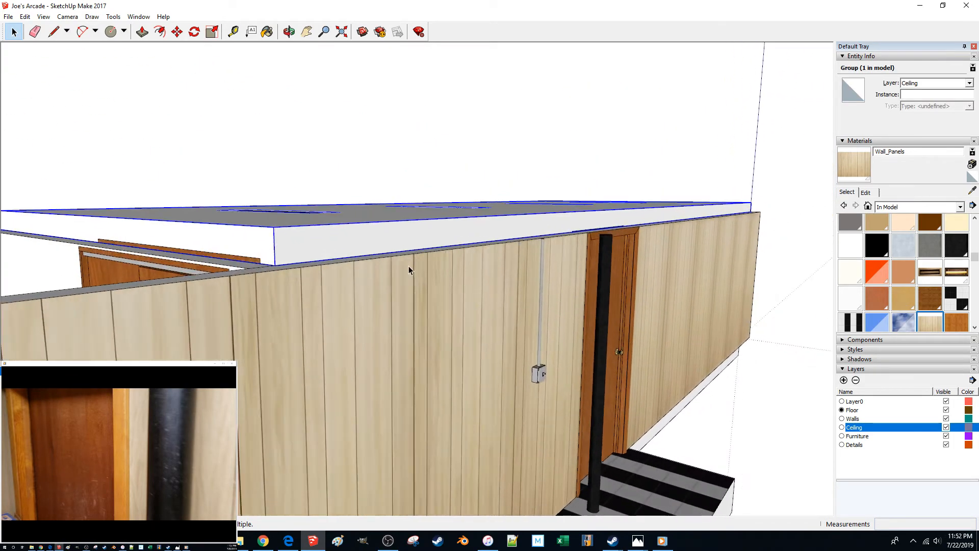
pyautogui.scroll(-8, 540, 250)
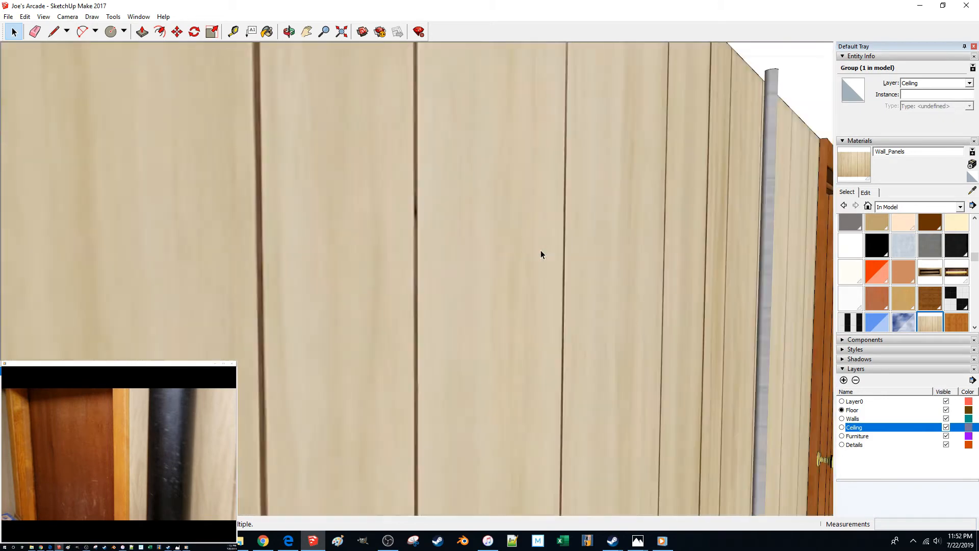
pyautogui.click(558, 187)
pyautogui.moveTo(543, 220); pyautogui.dragTo(784, 393, button='middle')
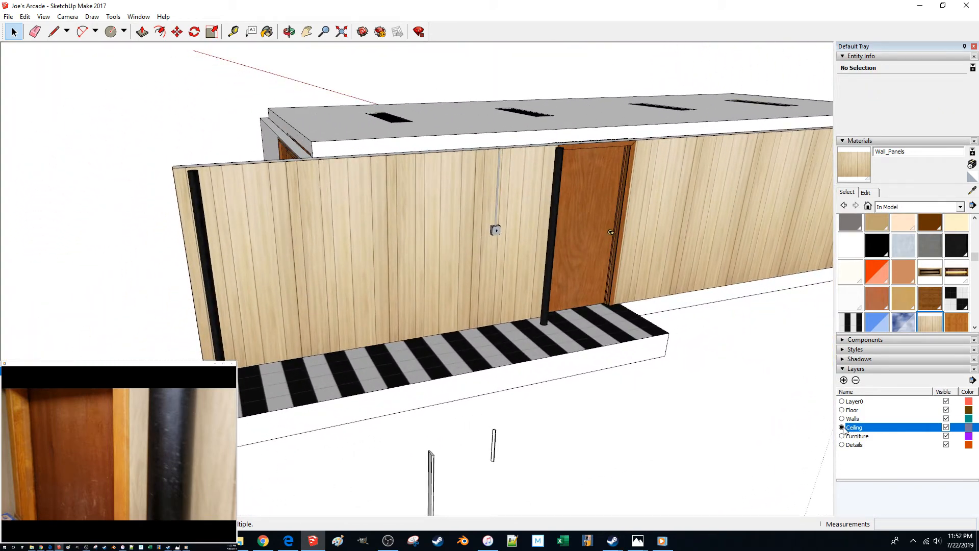
# Draw the hallway ceiling's lower end edge from above the striped floor's outer corner to the main ceiling's lower edge
pyautogui.scroll(2, 693, 371)
pyautogui.moveTo(693, 371)
pyautogui.mouseDown(button='middle')
pyautogui.moveTo(771, 406)
pyautogui.moveTo(710, 336)
pyautogui.mouseUp(button='middle')
pyautogui.scroll(-5, 576, 281)
pyautogui.press('l')
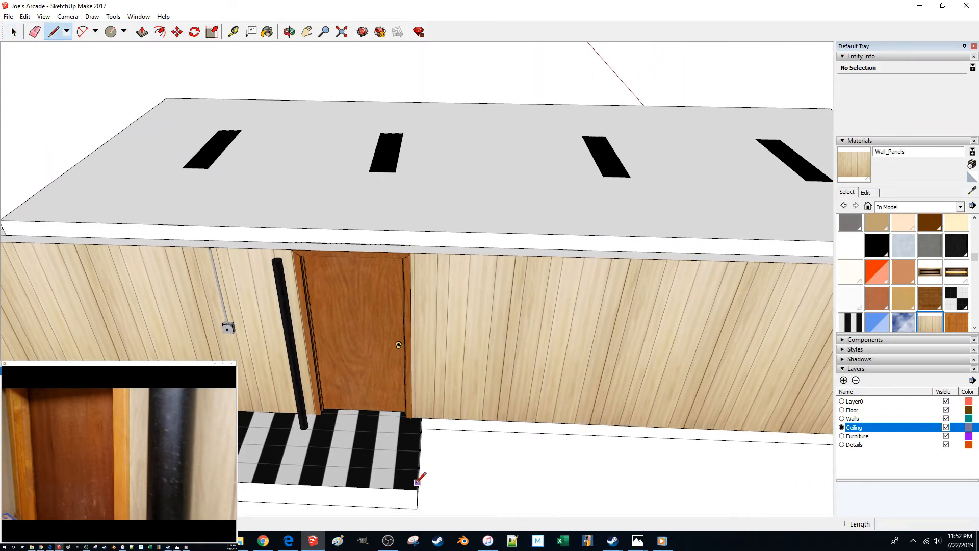
pyautogui.click(417, 481)
pyautogui.click(416, 316)
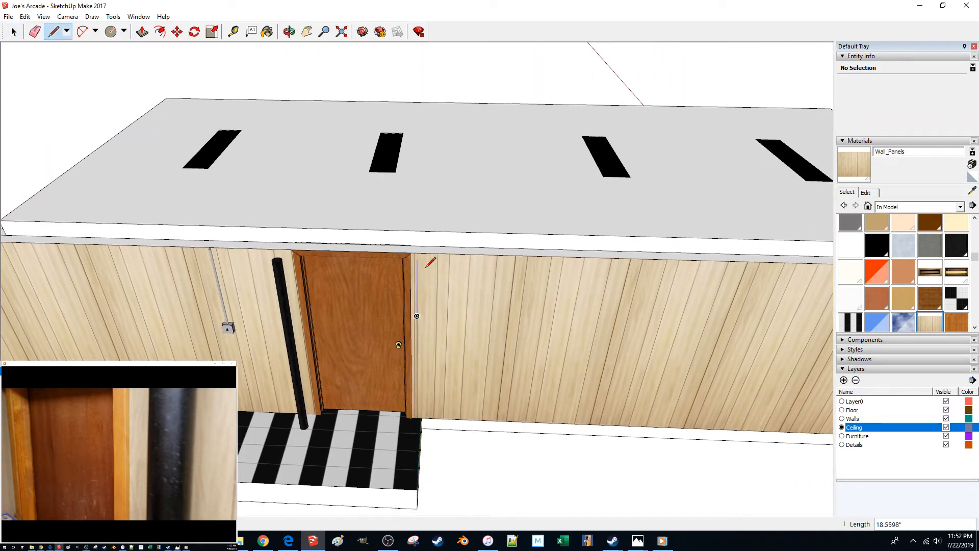
pyautogui.click(434, 242)
pyautogui.press('space')
# Draw the remaining sides of the hallway ceiling's rectangular end profile, matching the main ceiling's thickness and closing the face
pyautogui.press('l')
pyautogui.moveTo(415, 368); pyautogui.dragTo(443, 260, button='middle')
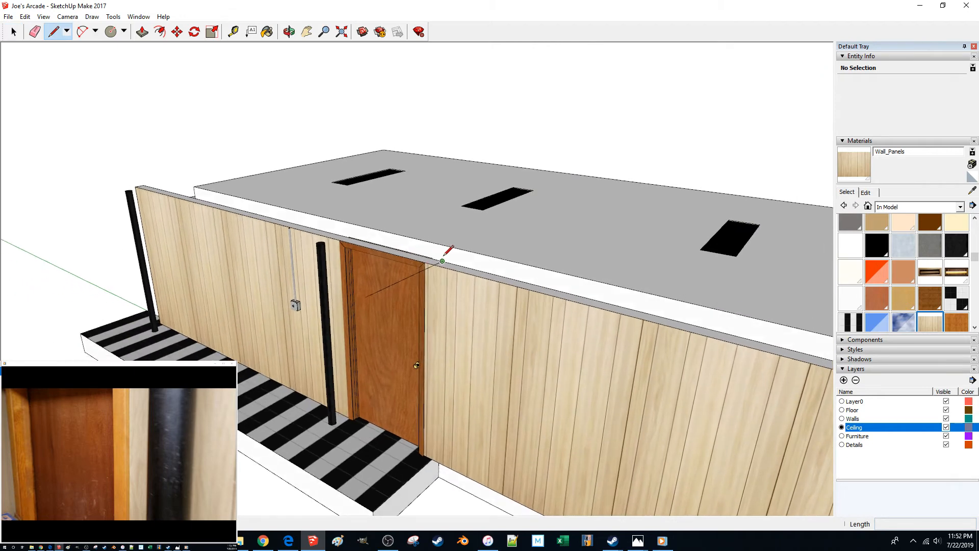
pyautogui.click(442, 244)
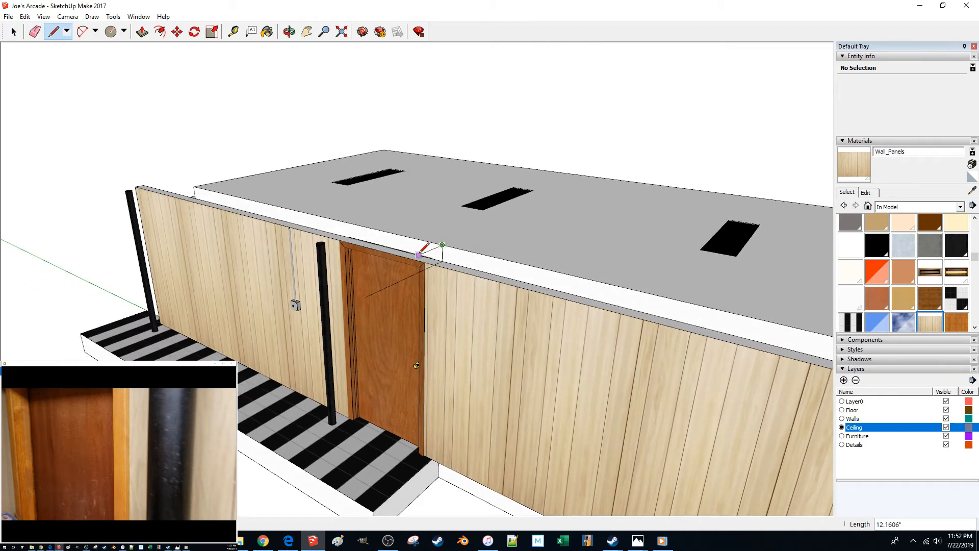
pyautogui.click(364, 278)
pyautogui.click(365, 296)
# Extrude the ceiling end profile along the paneled wall to the far end of the striped floor
pyautogui.press('p')
pyautogui.click(377, 284)
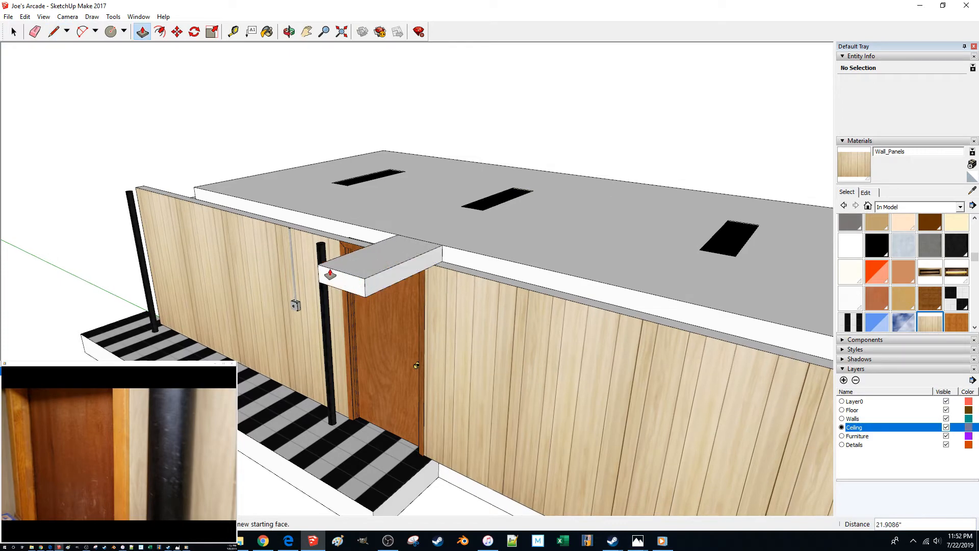
pyautogui.moveTo(194, 192); pyautogui.dragTo(350, 210, button='middle')
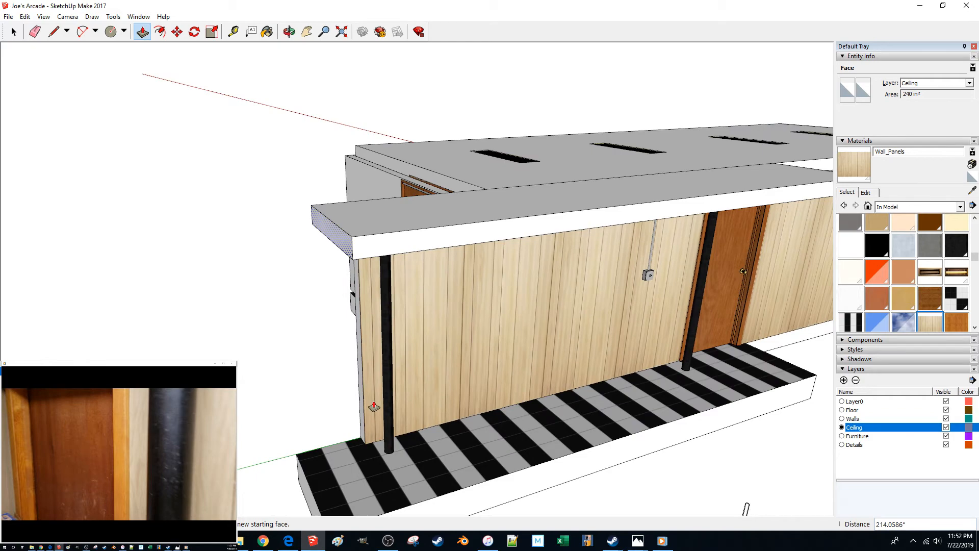
pyautogui.click(313, 493)
# Select all of the new hallway ceiling slab's geometry and make it a group
pyautogui.press('space')
pyautogui.moveTo(258, 379); pyautogui.dragTo(509, 195, button='middle')
pyautogui.tripleClick(397, 216)
pyautogui.hotkey('ctrl', 'g')
# Open the hallway ceiling group and paint its underside with the Ceiling Tile material
pyautogui.scroll(2, 504, 191)
pyautogui.moveTo(502, 239); pyautogui.dragTo(465, 258, button='middle')
pyautogui.doubleClick(465, 258)
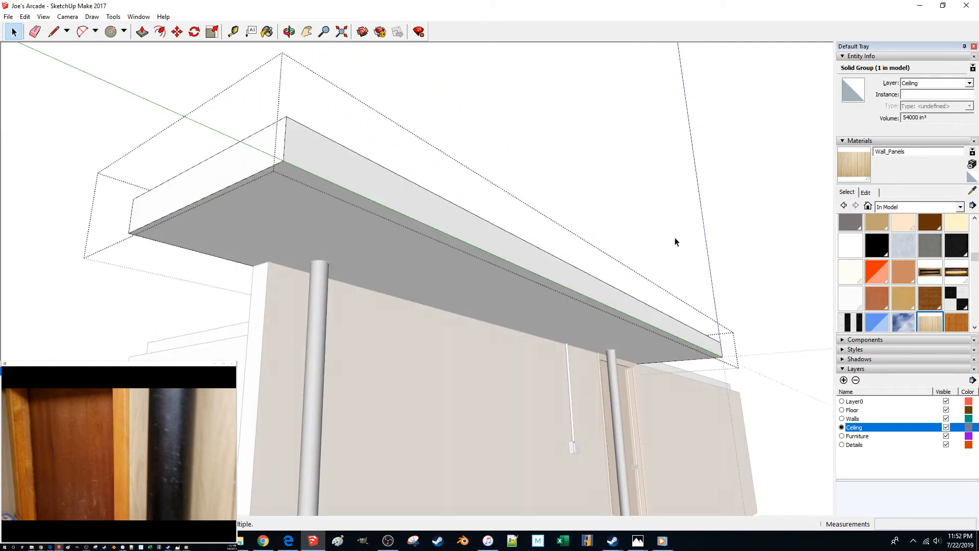
pyautogui.scroll(-2, 878, 272)
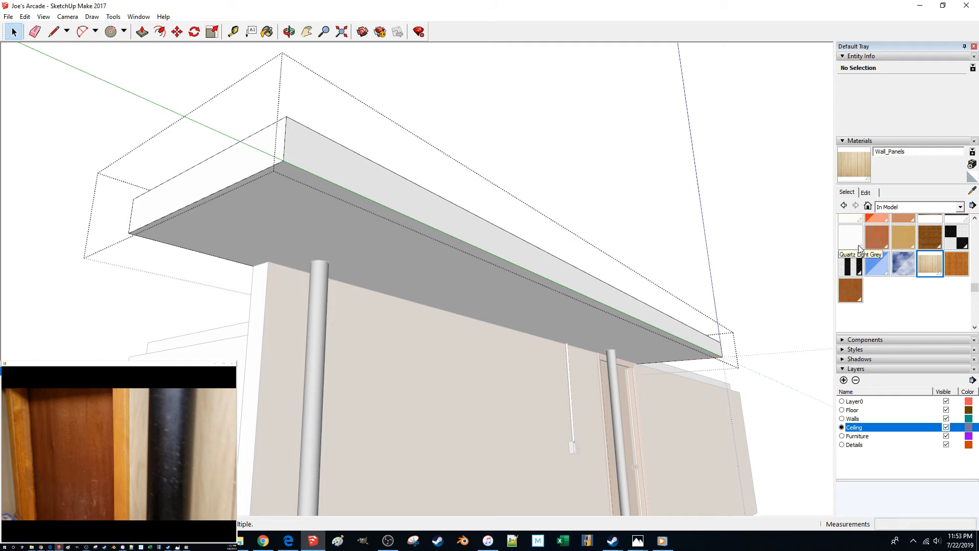
pyautogui.scroll(3, 878, 245)
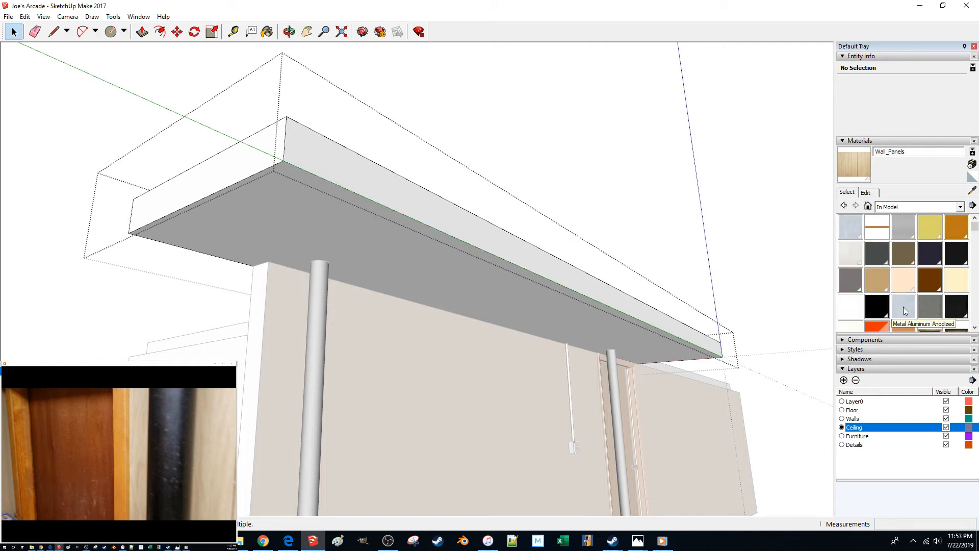
pyautogui.scroll(-2, 904, 307)
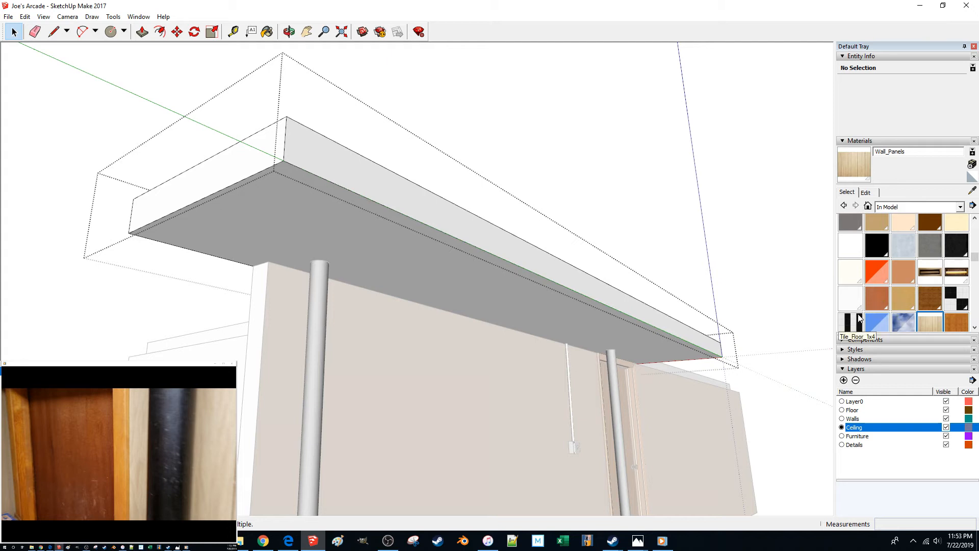
pyautogui.scroll(3, 875, 275)
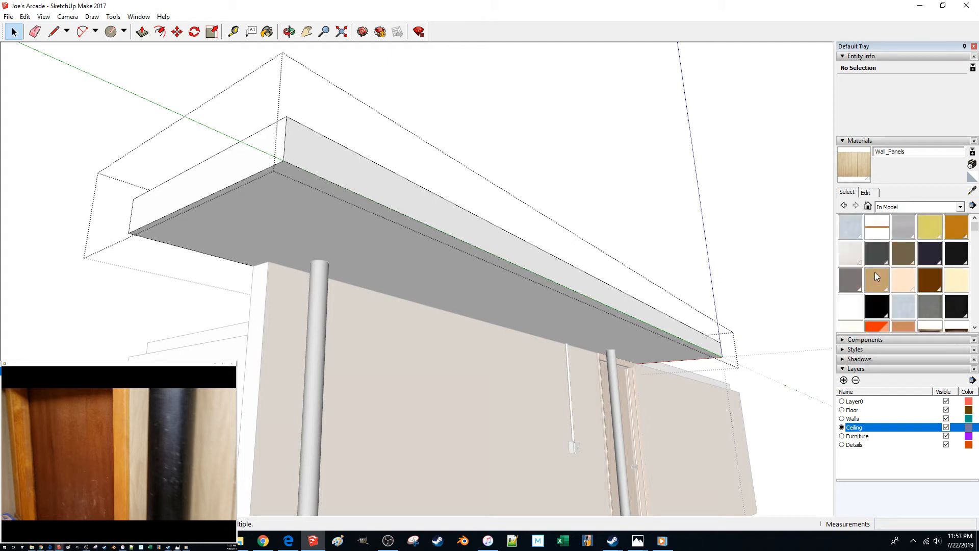
pyautogui.click(850, 253)
pyautogui.click(491, 279)
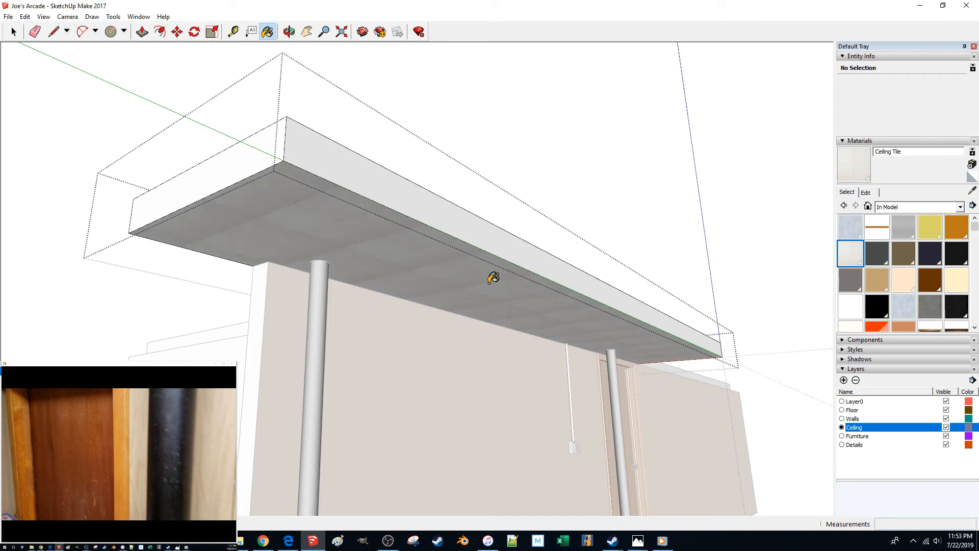
# Measure the width of one tile on the hallway ceiling's underside with the Line tool, without keeping the lines
pyautogui.moveTo(492, 280)
pyautogui.mouseDown(button='middle')
pyautogui.moveTo(511, 258)
pyautogui.moveTo(501, 221)
pyautogui.moveTo(469, 221)
pyautogui.mouseUp(button='middle')
pyautogui.press('l')
pyautogui.click(462, 223)
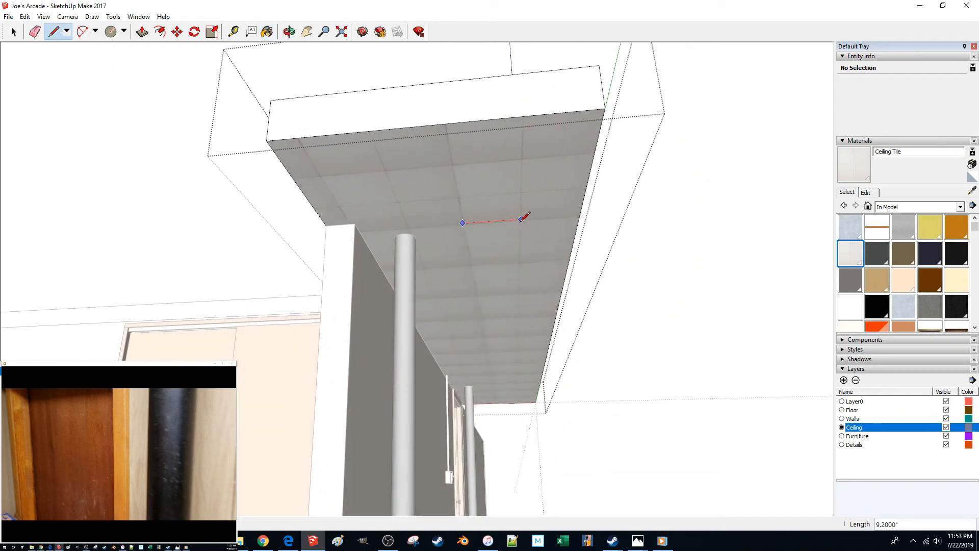
pyautogui.press('Escape')
pyautogui.scroll(5, 520, 220)
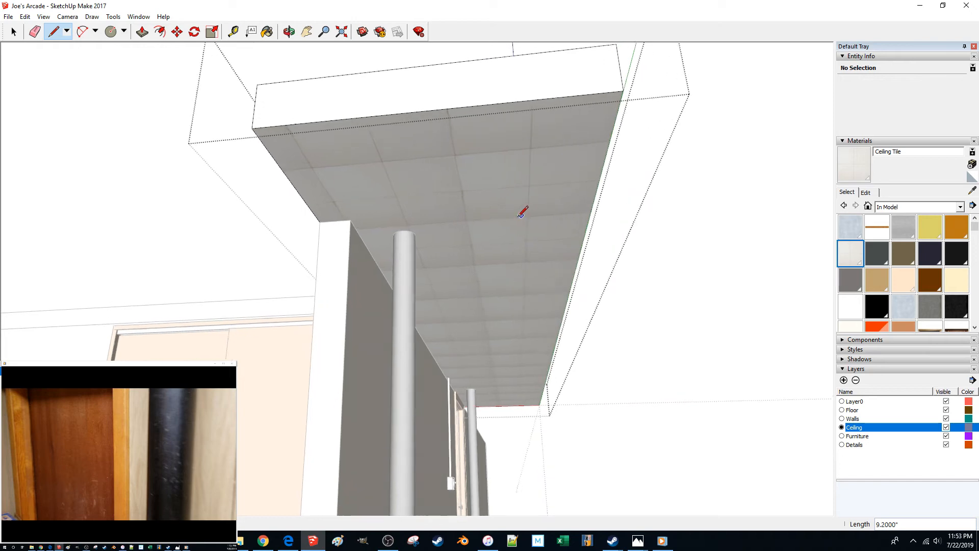
pyautogui.click(521, 226)
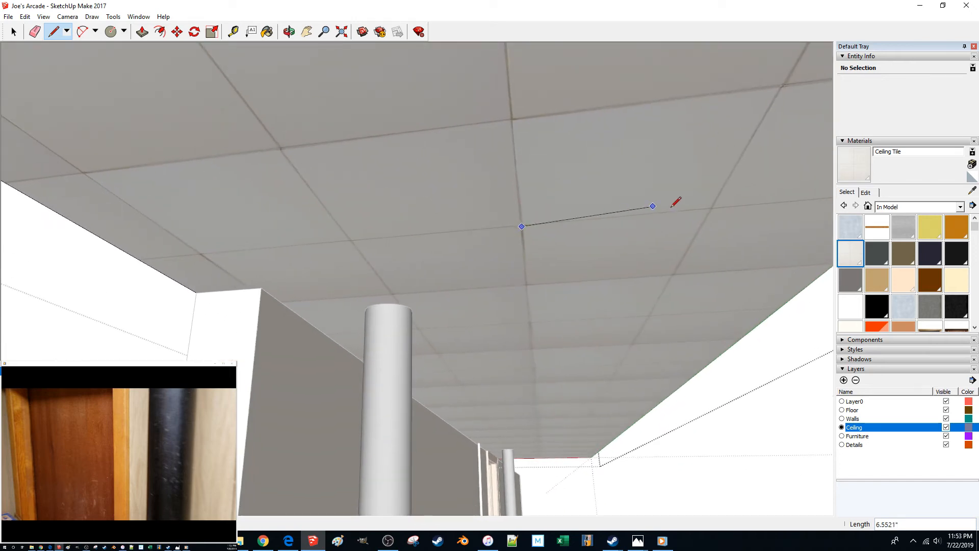
pyautogui.press('Escape')
# Leave the group and measure the width of one ceiling tile inside the main room with the Line tool, discarding the line
pyautogui.scroll(-10, 699, 203)
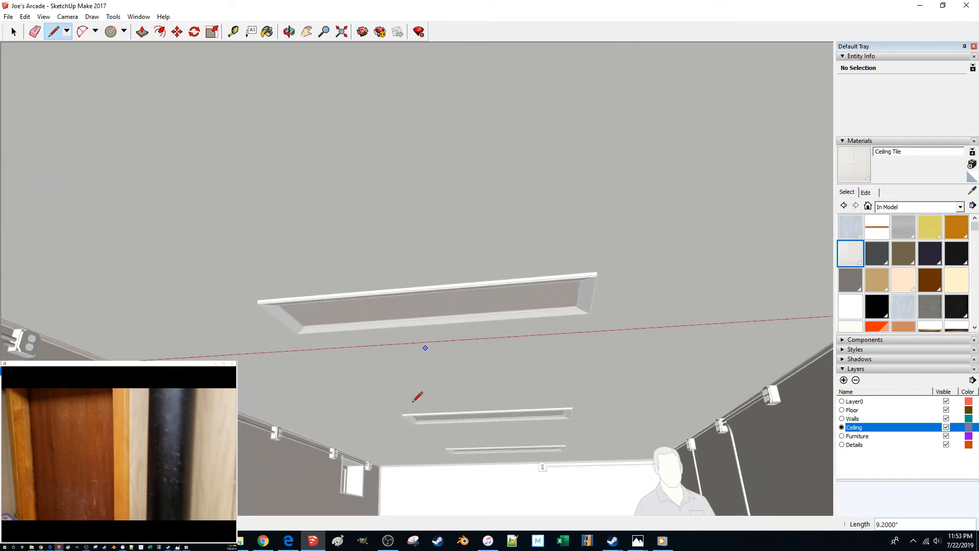
pyautogui.press('space')
pyautogui.press('l')
pyautogui.click(418, 364)
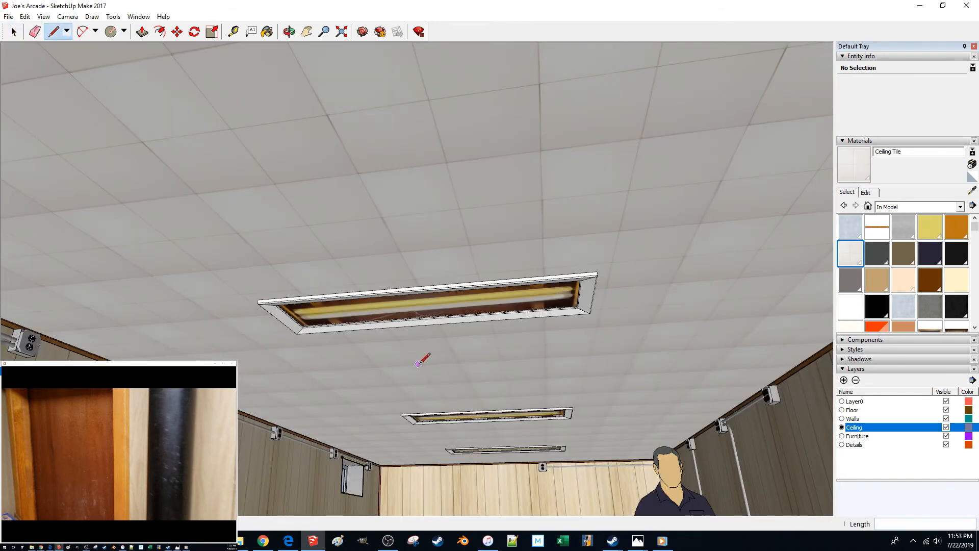
pyautogui.press('Escape')
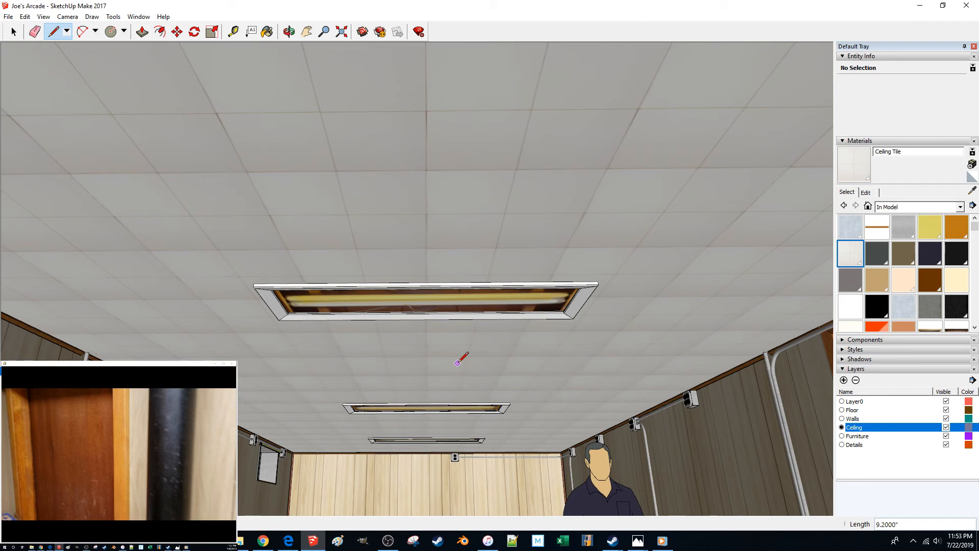
# Set the Ceiling Tile material's texture size to 24 by 24 inches
pyautogui.click(873, 200)
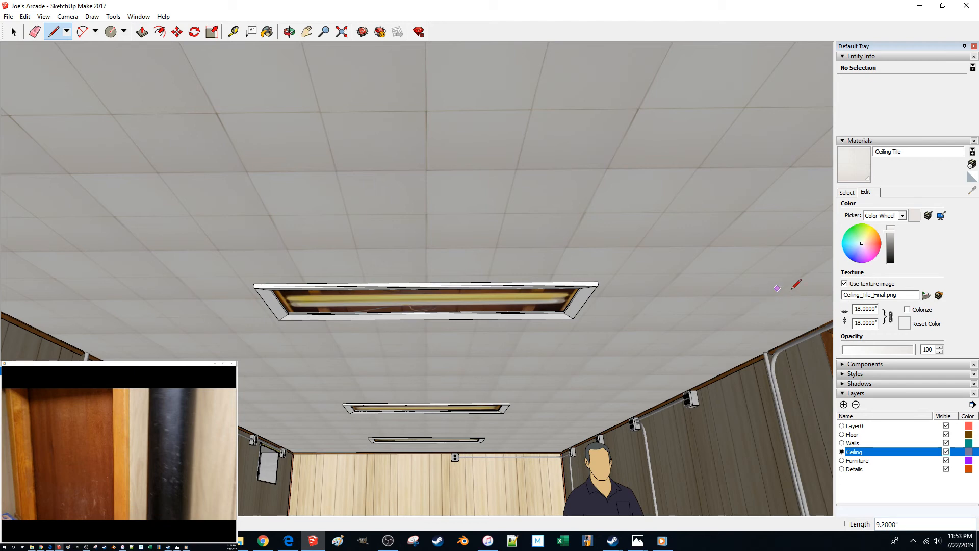
pyautogui.moveTo(862, 309); pyautogui.dragTo(858, 309)
pyautogui.write('24')
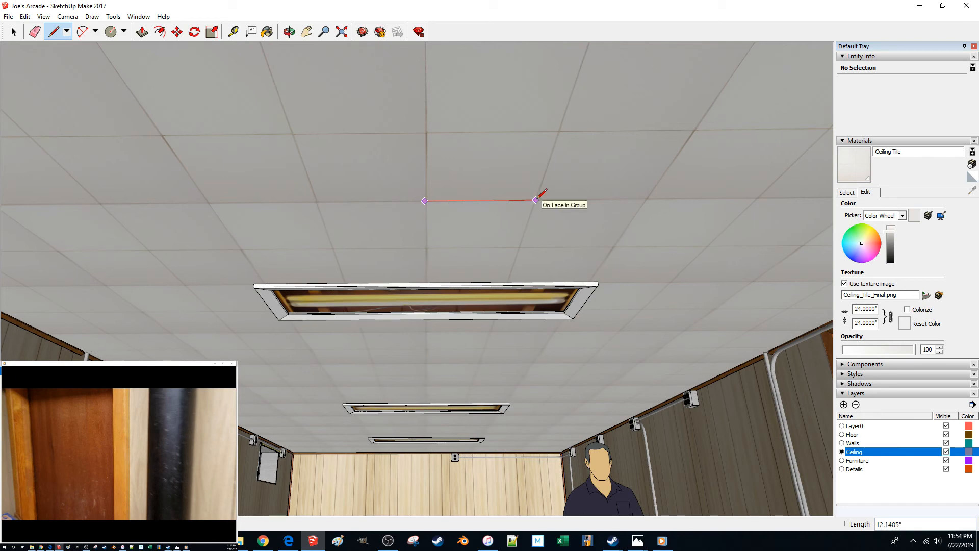
# Look over the resized tiles on the main room ceiling and on the hallway ceiling's underside
pyautogui.scroll(-4, 536, 200)
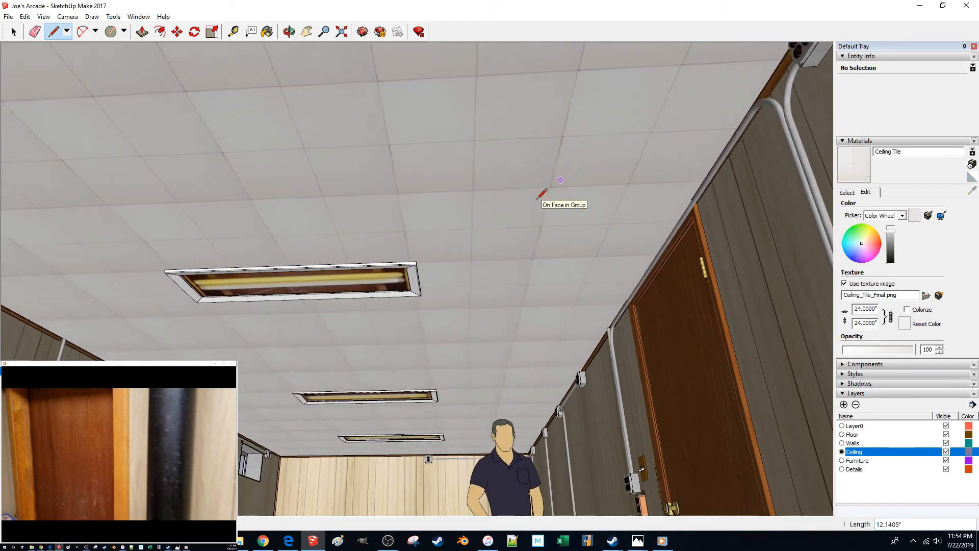
pyautogui.scroll(6, 539, 196)
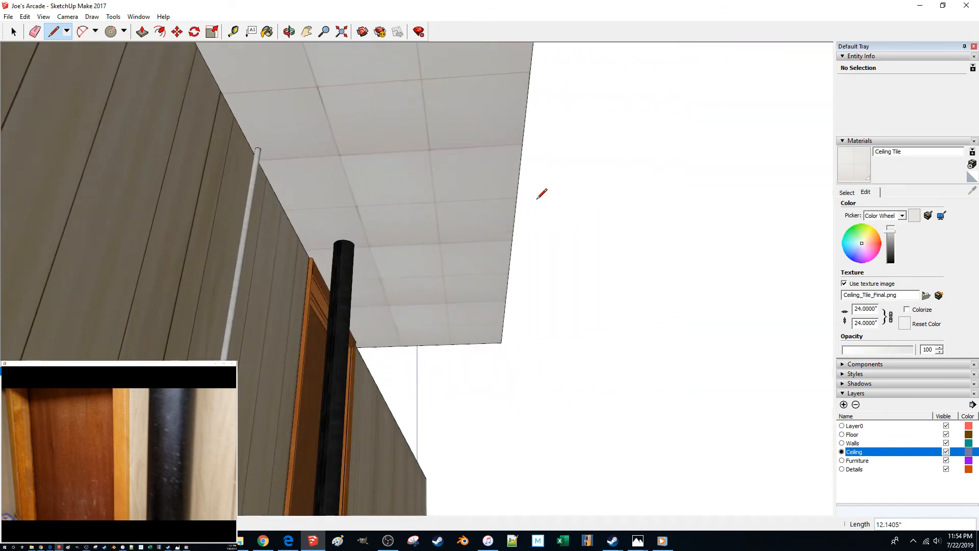
pyautogui.scroll(-3, 572, 209)
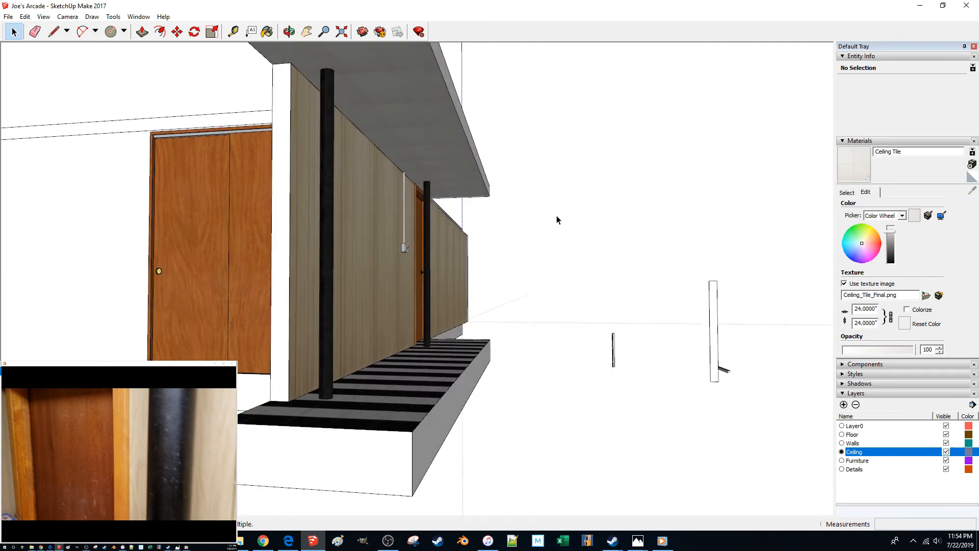
pyautogui.moveTo(557, 216); pyautogui.dragTo(578, 215, button='middle')
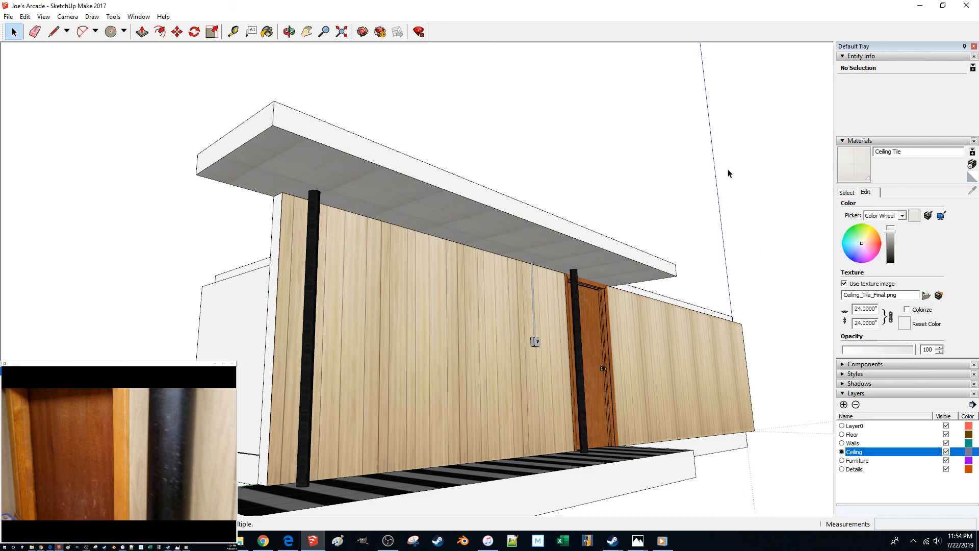
pyautogui.moveTo(737, 182); pyautogui.dragTo(686, 213, button='middle')
pyautogui.scroll(1, 686, 213)
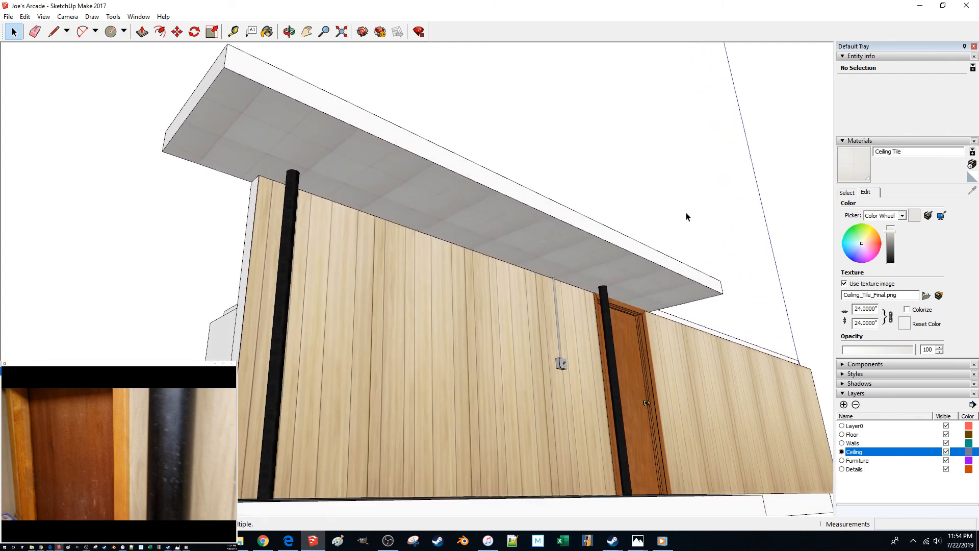